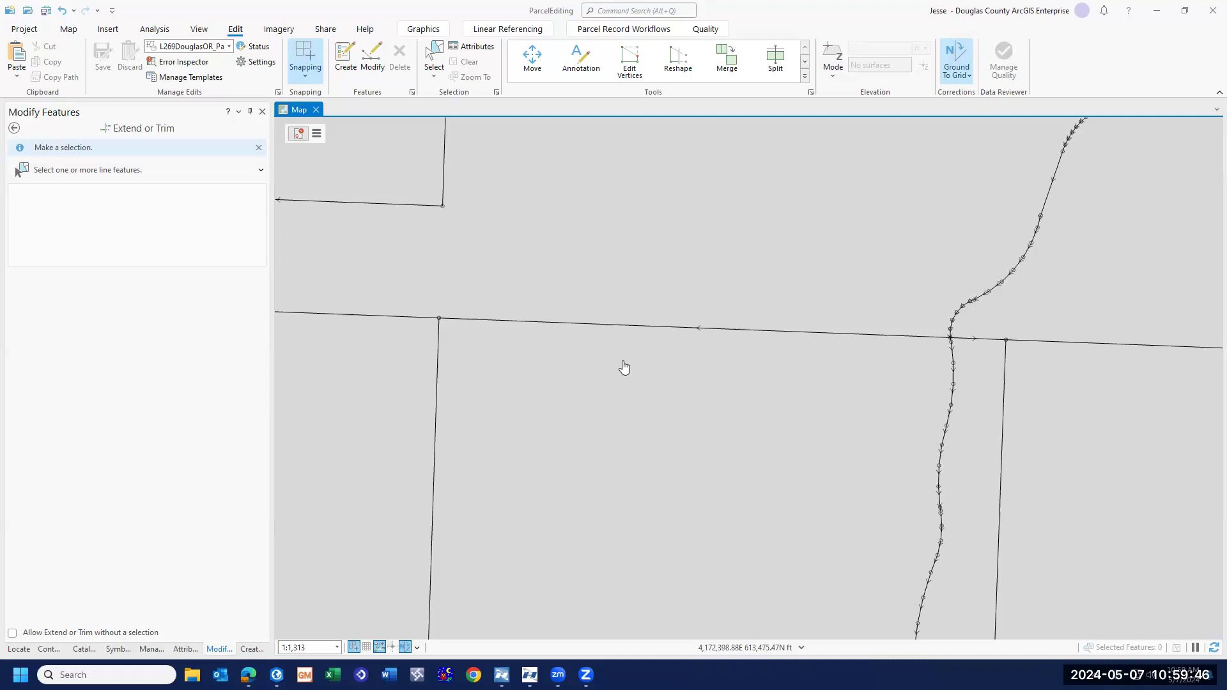
- Start a new parcel record named 2024-4438 with the record type Recorded Document
left_click(316, 137)
left_click(340, 149)
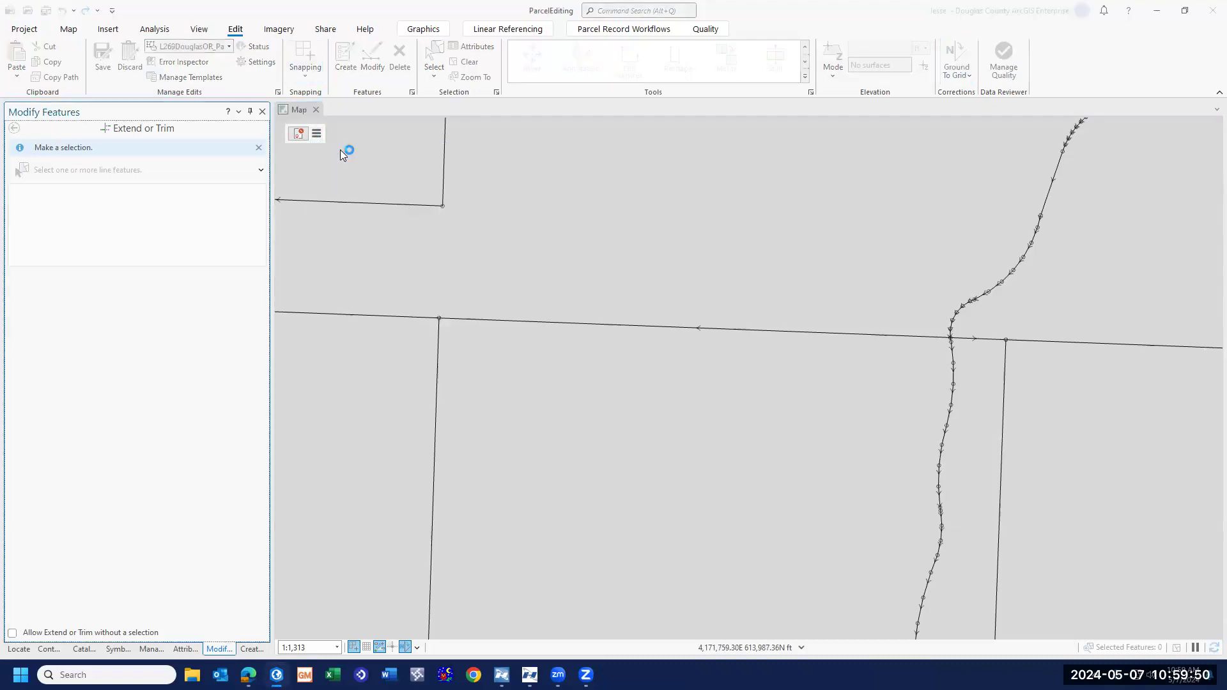
left_click(170, 154)
type("2024-4438")
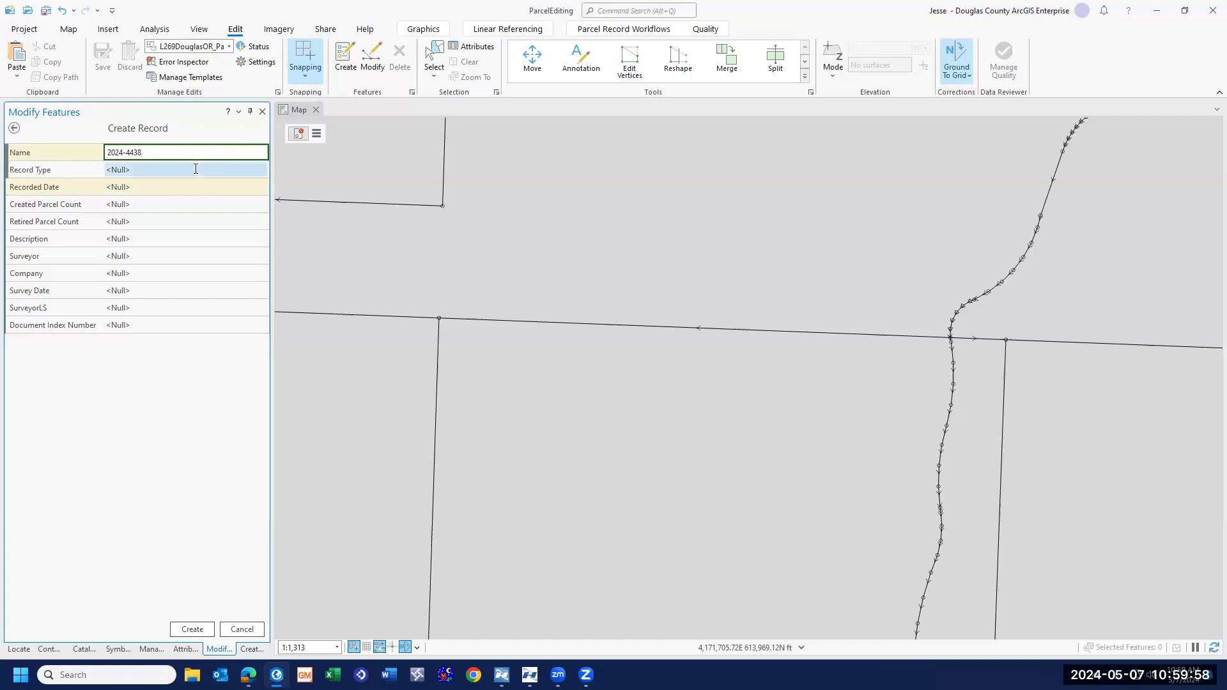
left_click(196, 169)
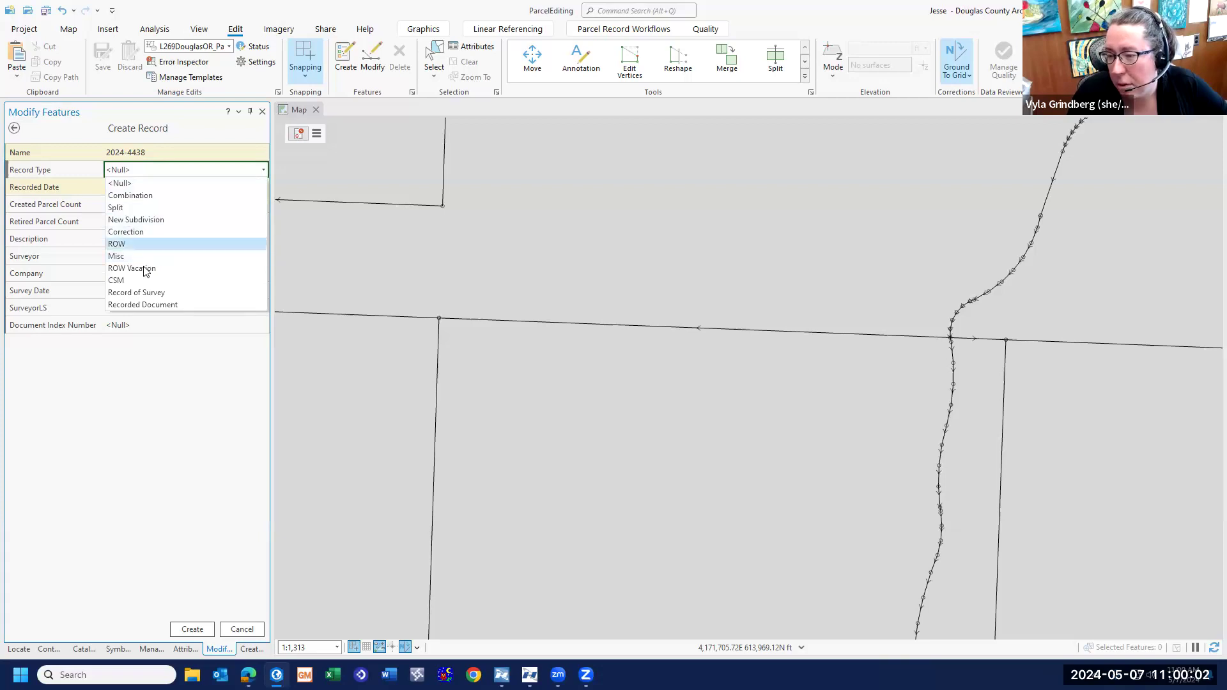
left_click(152, 305)
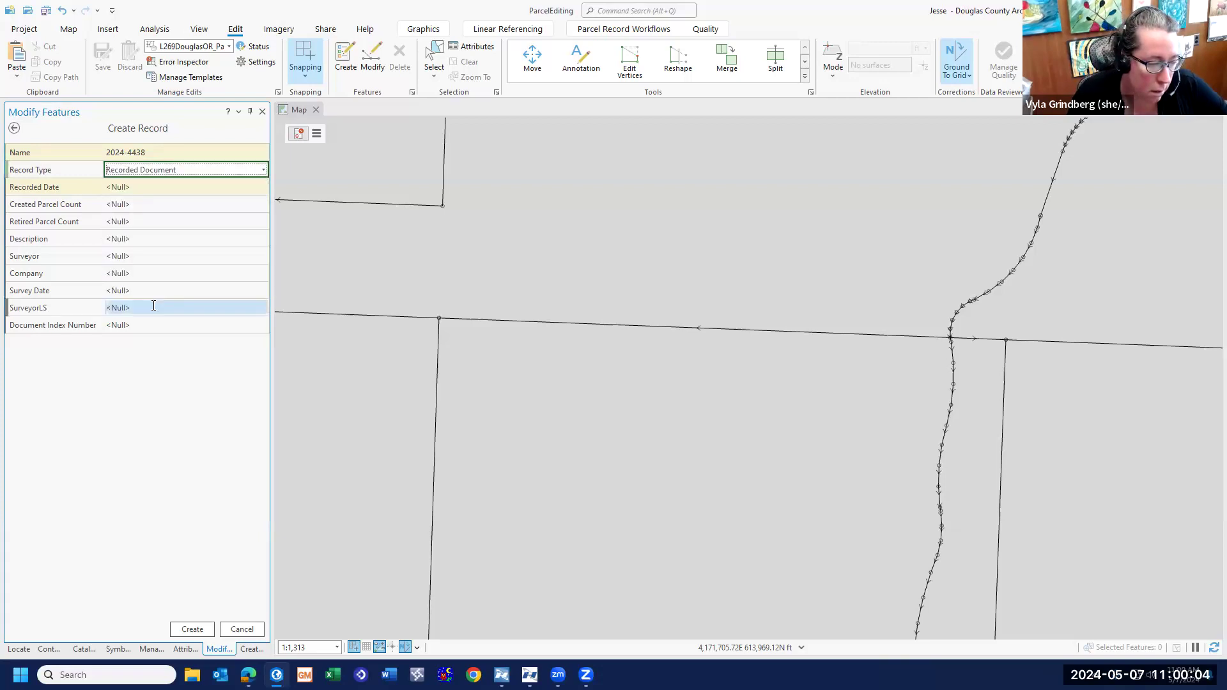
- Give the record the recorded date 4/24/2024 and document index number 2024-4438, and create it
left_click(169, 187)
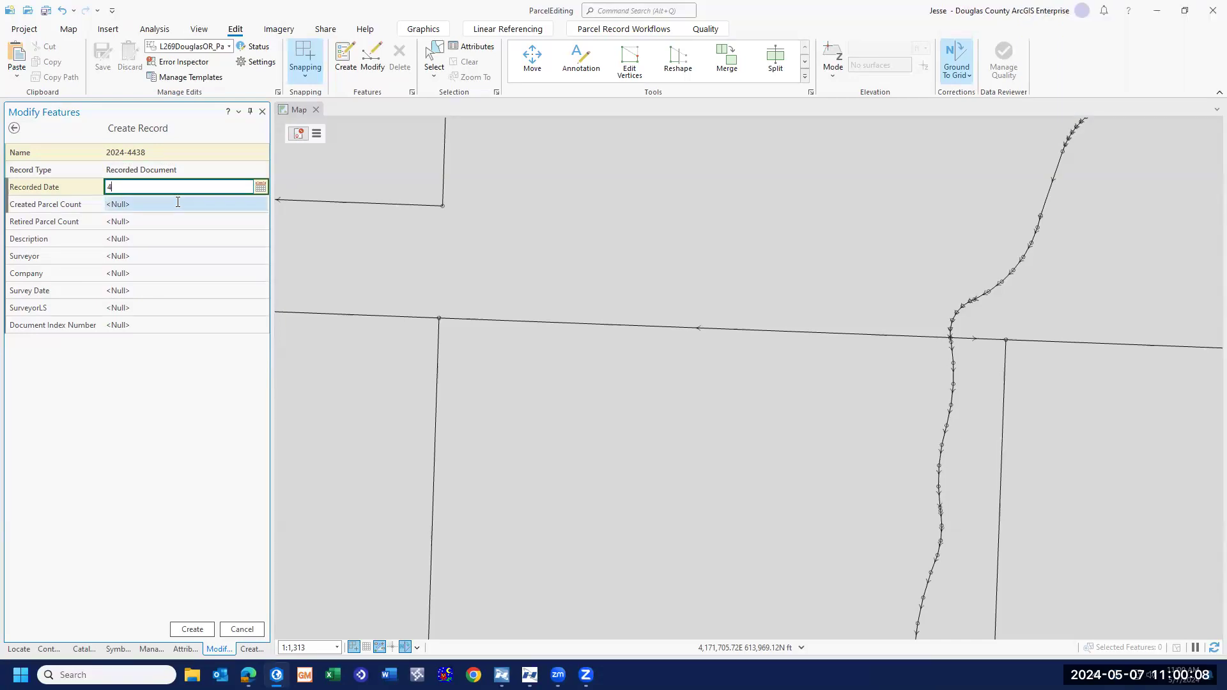
type("4-24-")
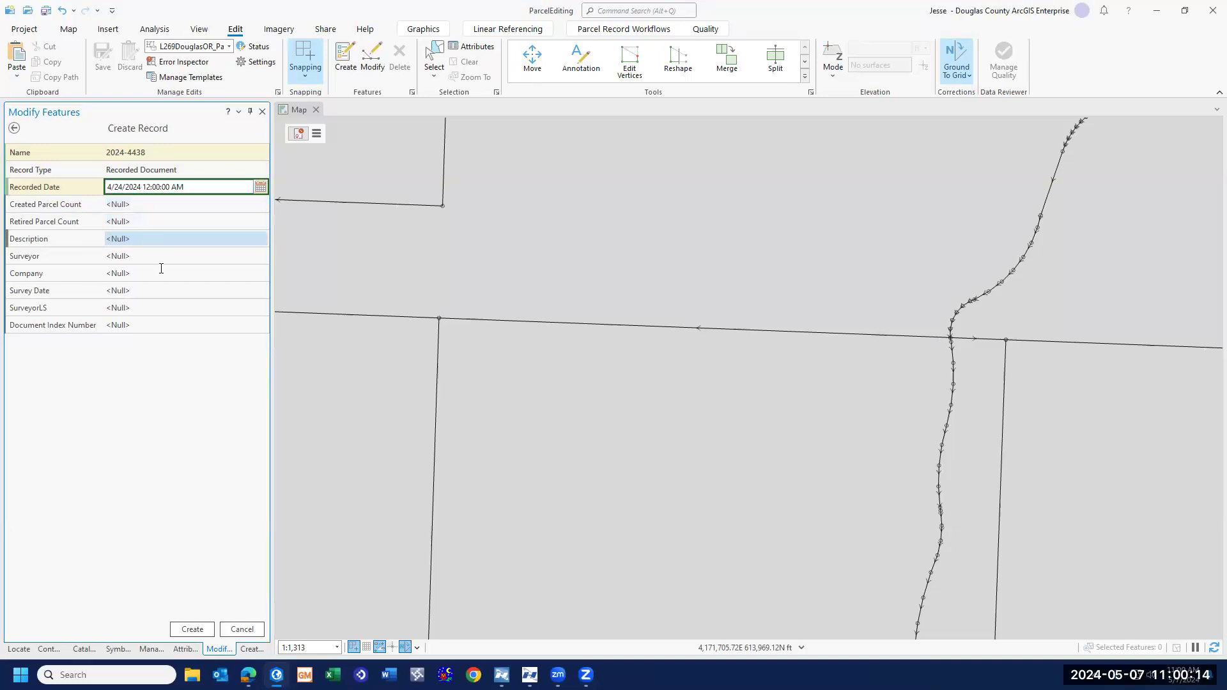
left_click(147, 325)
type("2024-443")
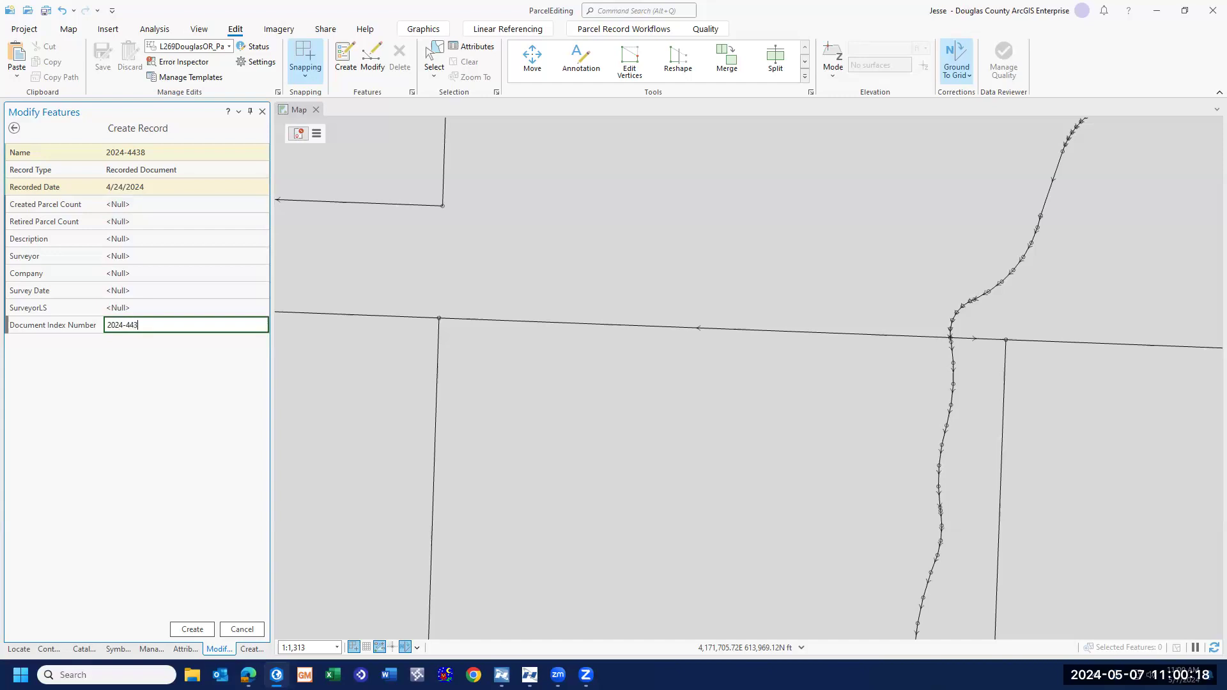
type("8")
left_click(193, 630)
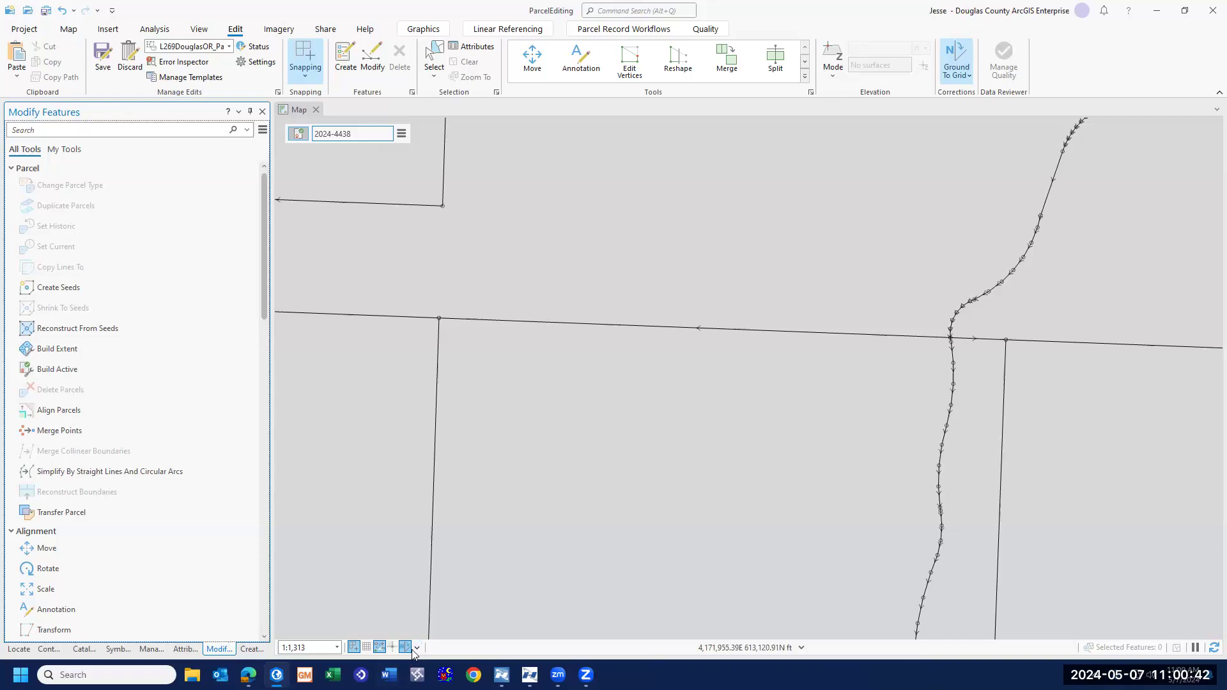
- Set the ground to grid correction from bearing N89-43-26E, drawing the grid line from the western parcel corner east along the boundary
mouse_move(406, 648)
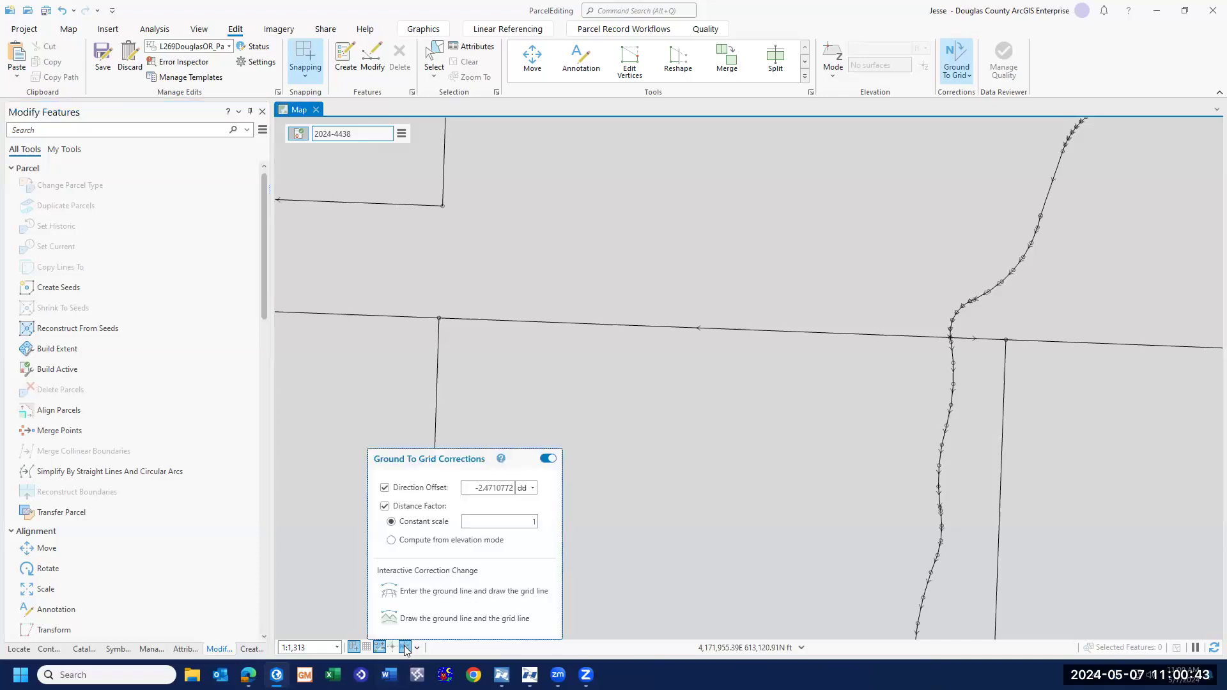
left_click(412, 591)
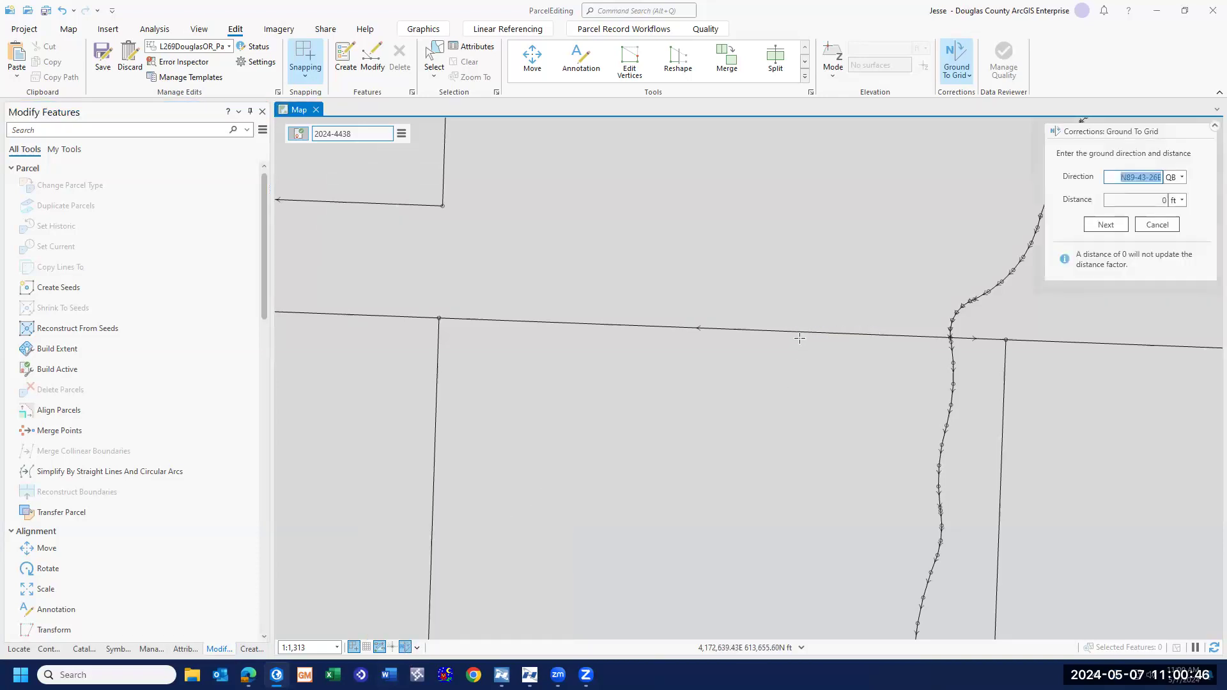
type("89.4326-1")
key("Tab")
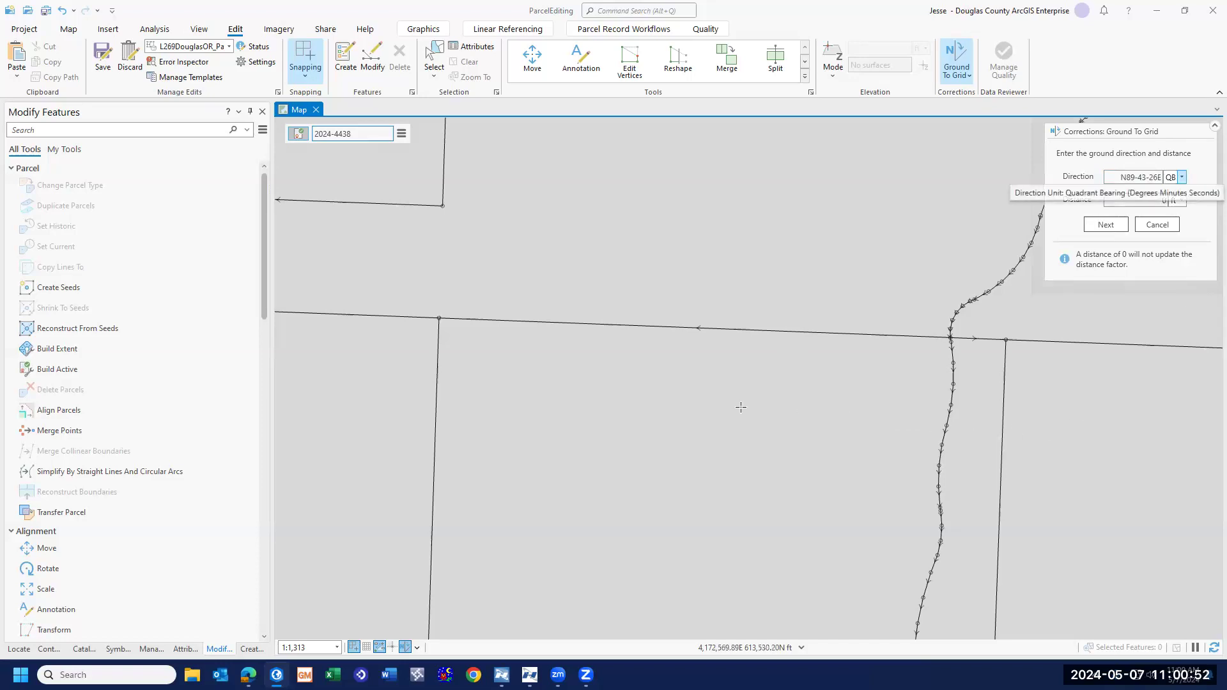
left_click(1102, 227)
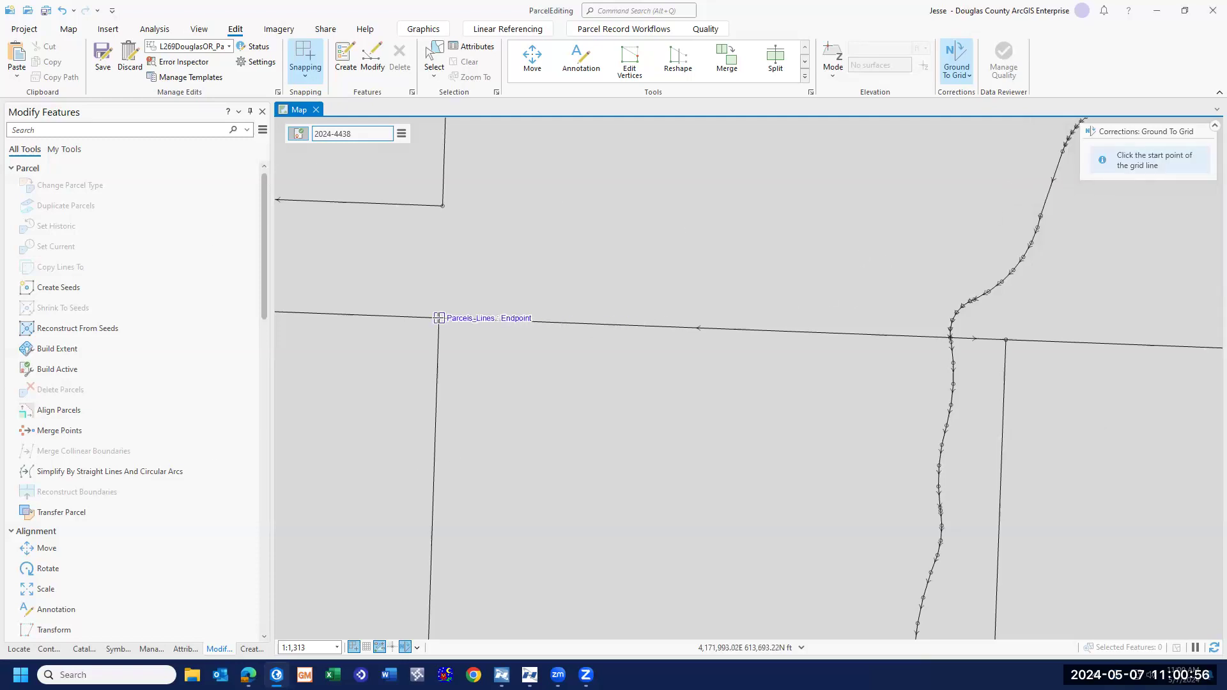
left_click(438, 318)
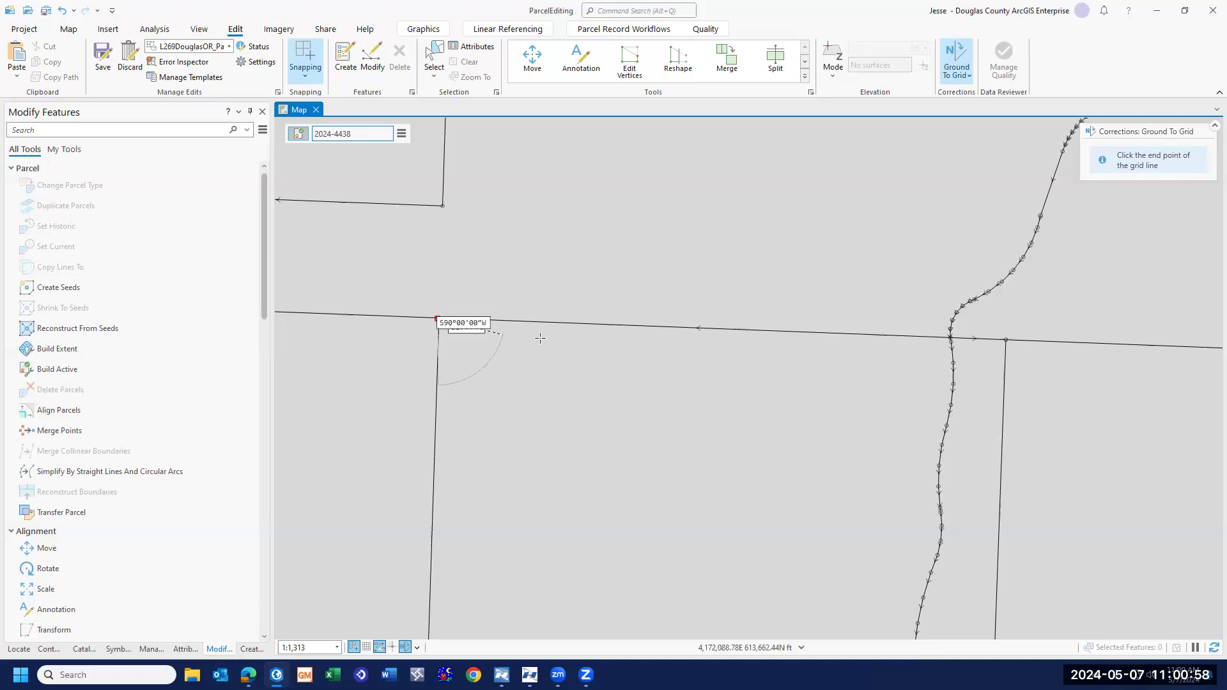
left_click(590, 326)
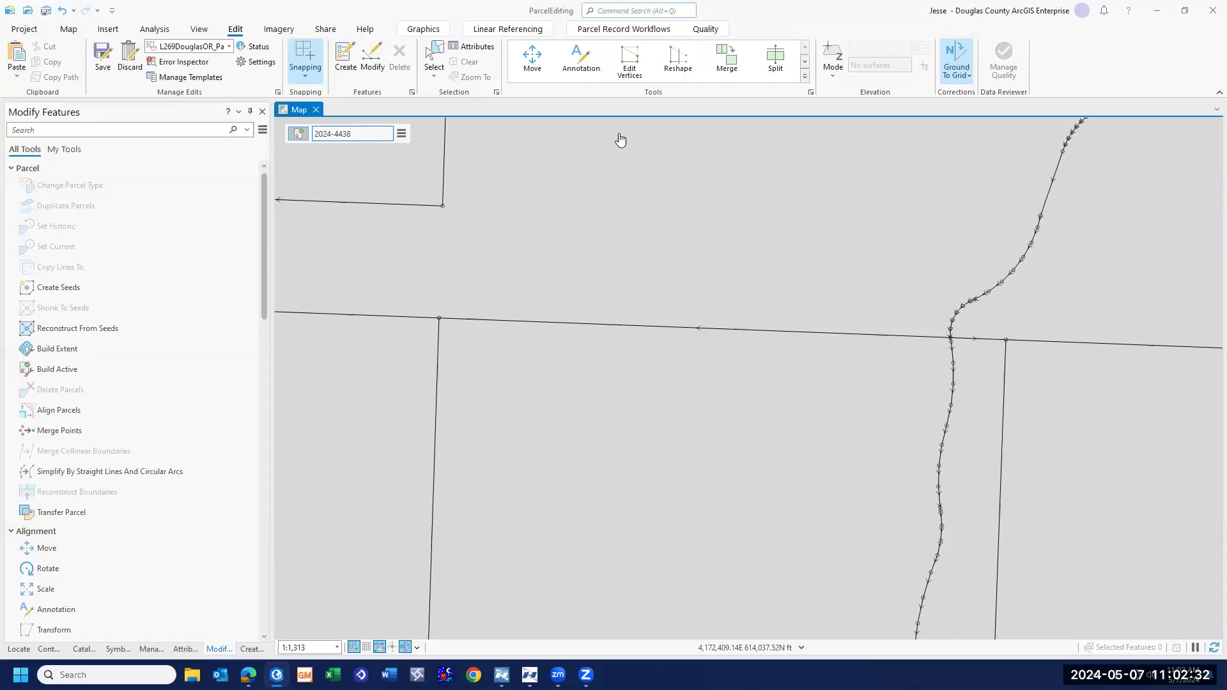
- Measure a trial distance in the open area above the boundary line, clear the result and close the measurement
left_click_drag(761, 11, 767, 38)
left_click(770, 39)
left_click(774, 71)
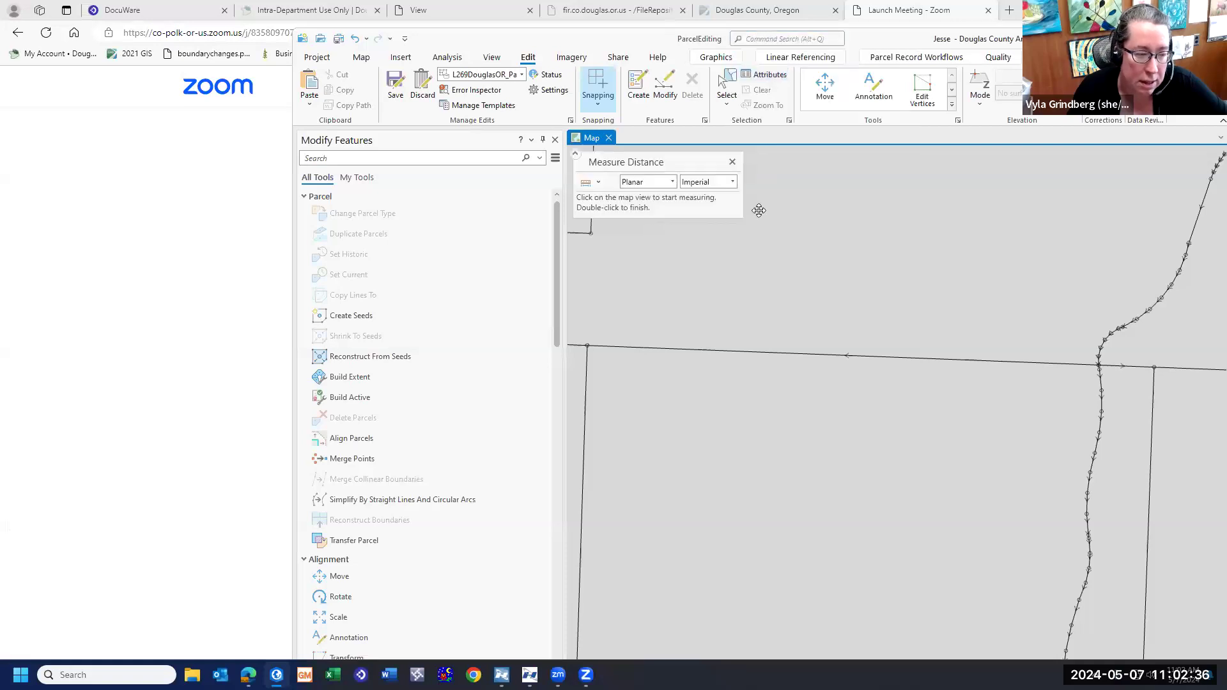
left_click(687, 260)
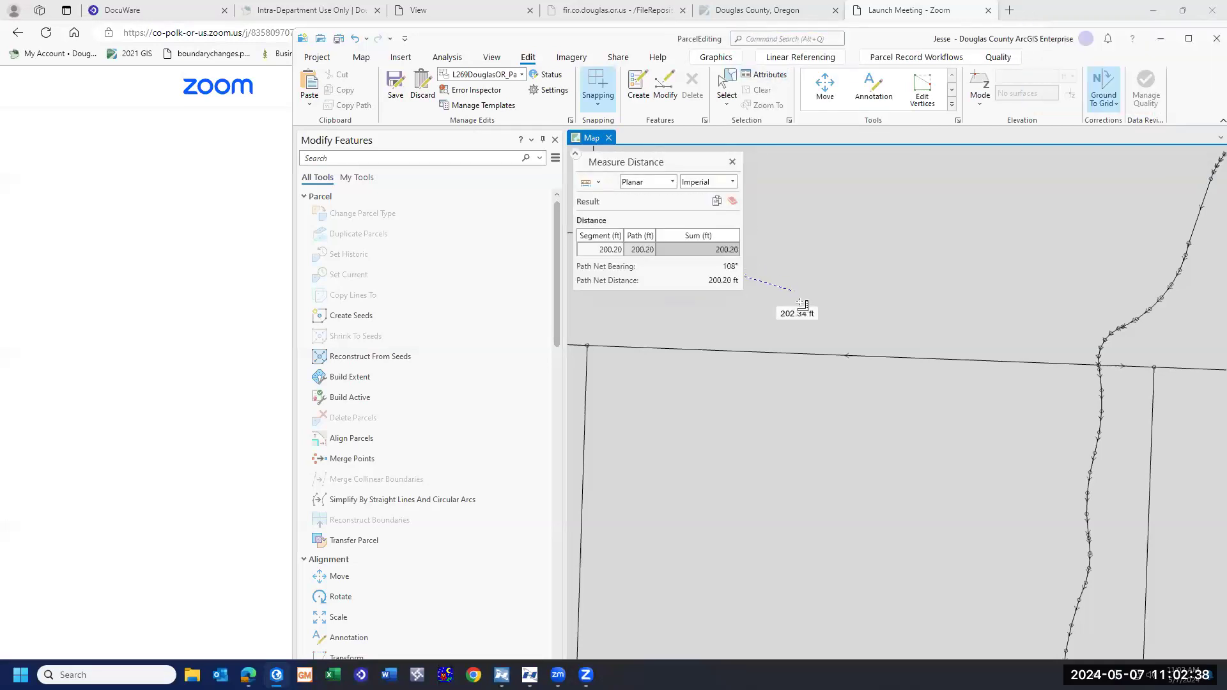
left_click(732, 200)
left_click(733, 162)
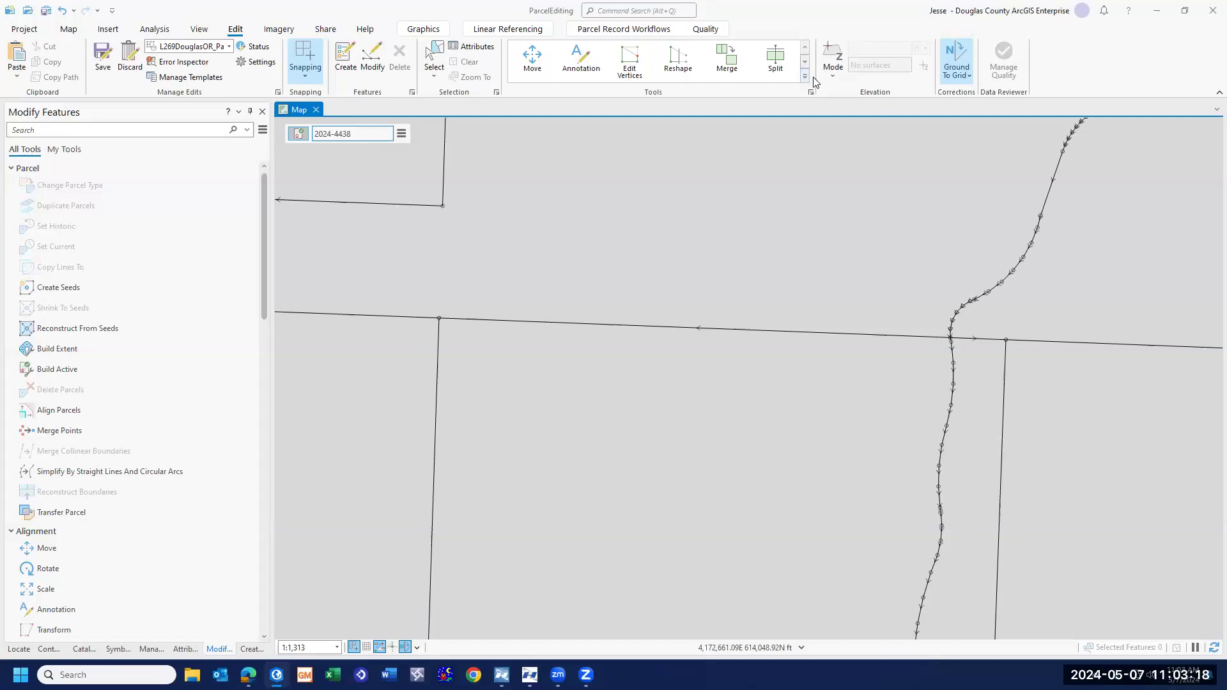
- Traverse a scratchline course N89°43'26"E, 300.62 ft from the western parcel corner, and start a new traverse at its end
left_click(609, 32)
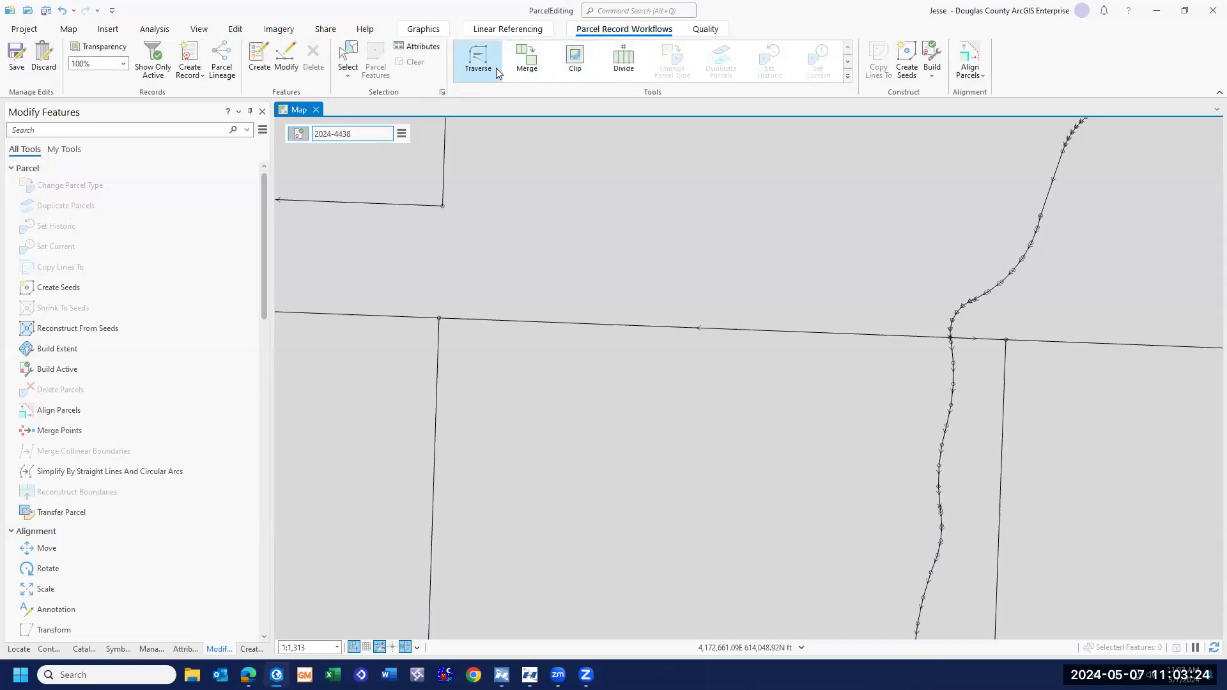
left_click(479, 59)
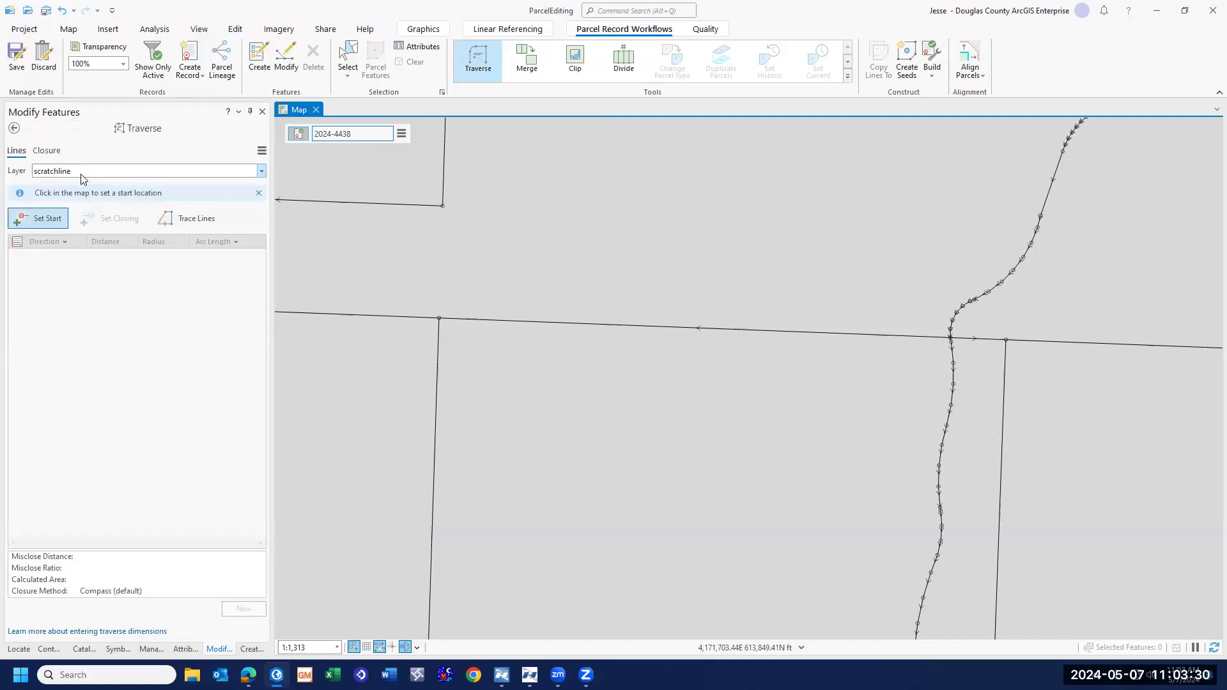
left_click(437, 317)
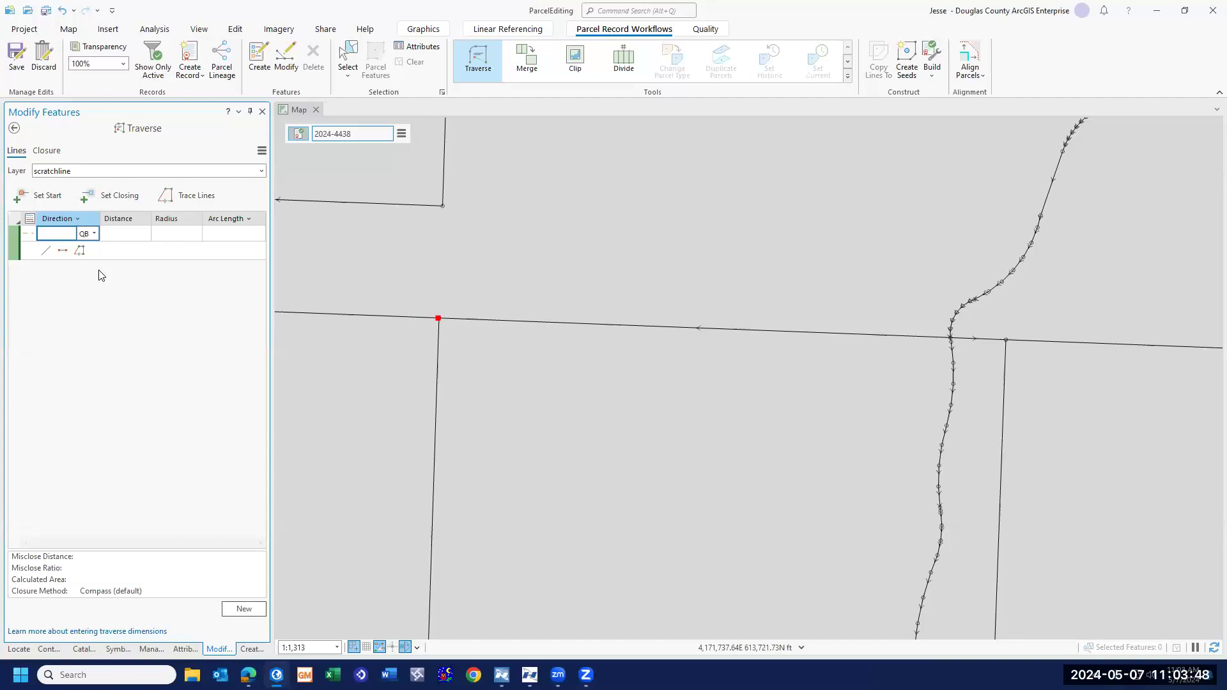
type("89.4326-1")
key("Tab")
type("300.62")
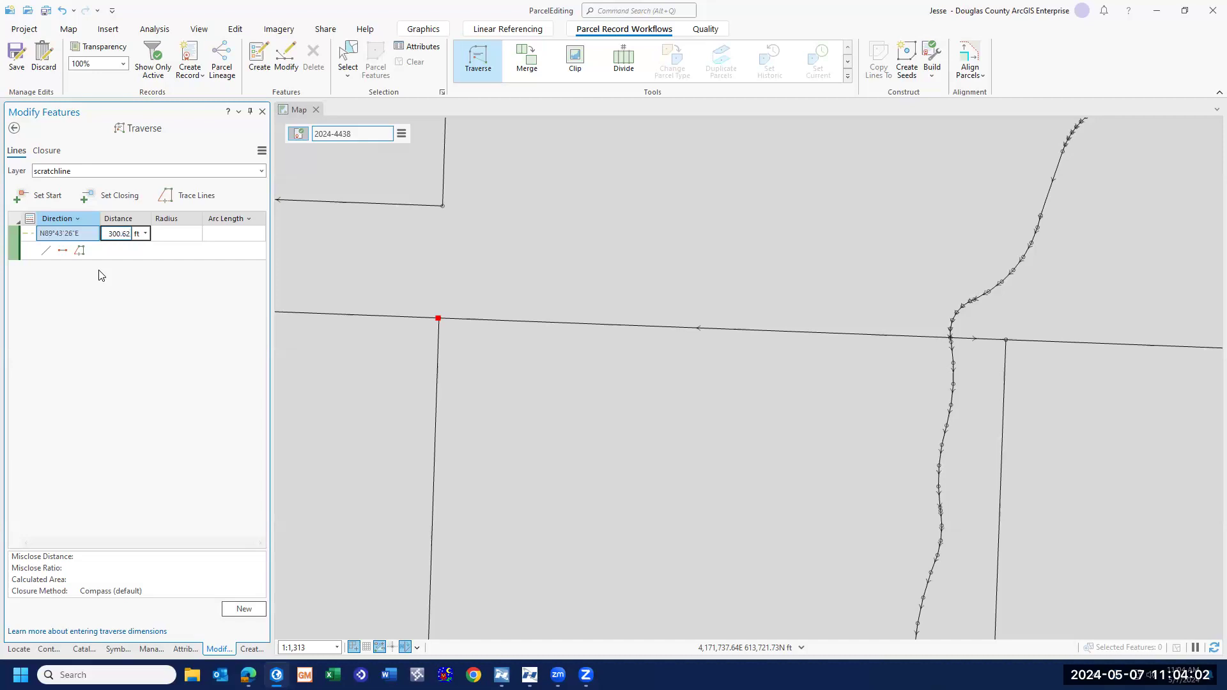
key("Return")
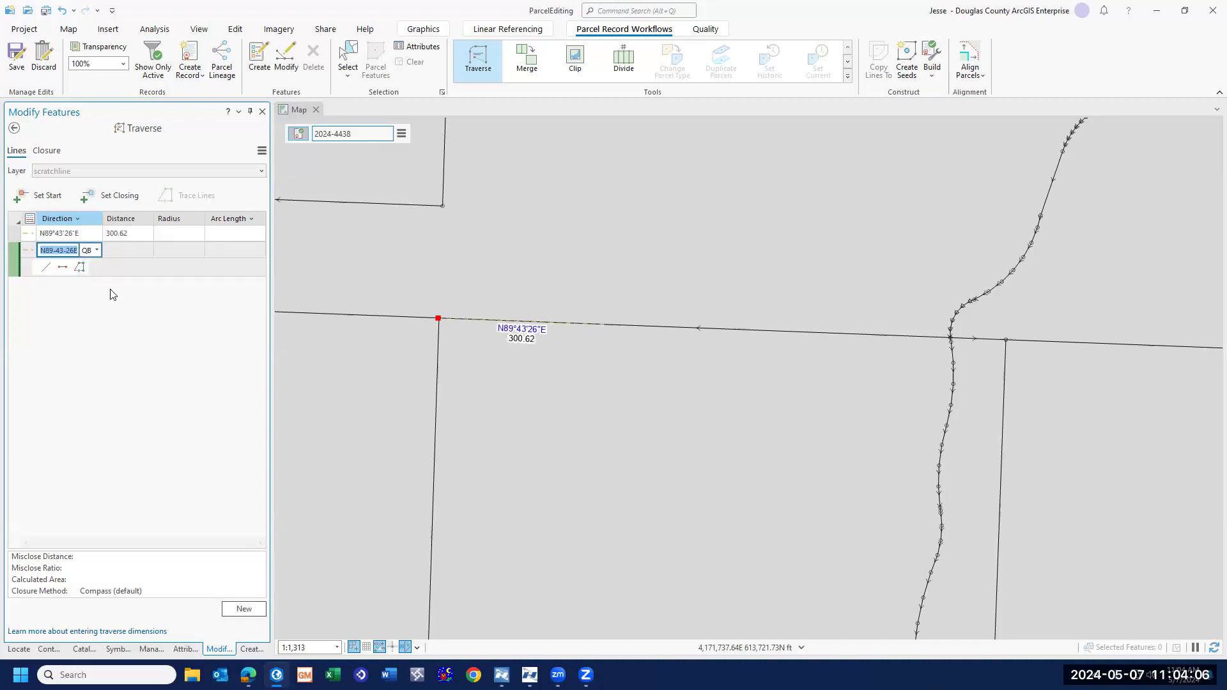
left_click(242, 610)
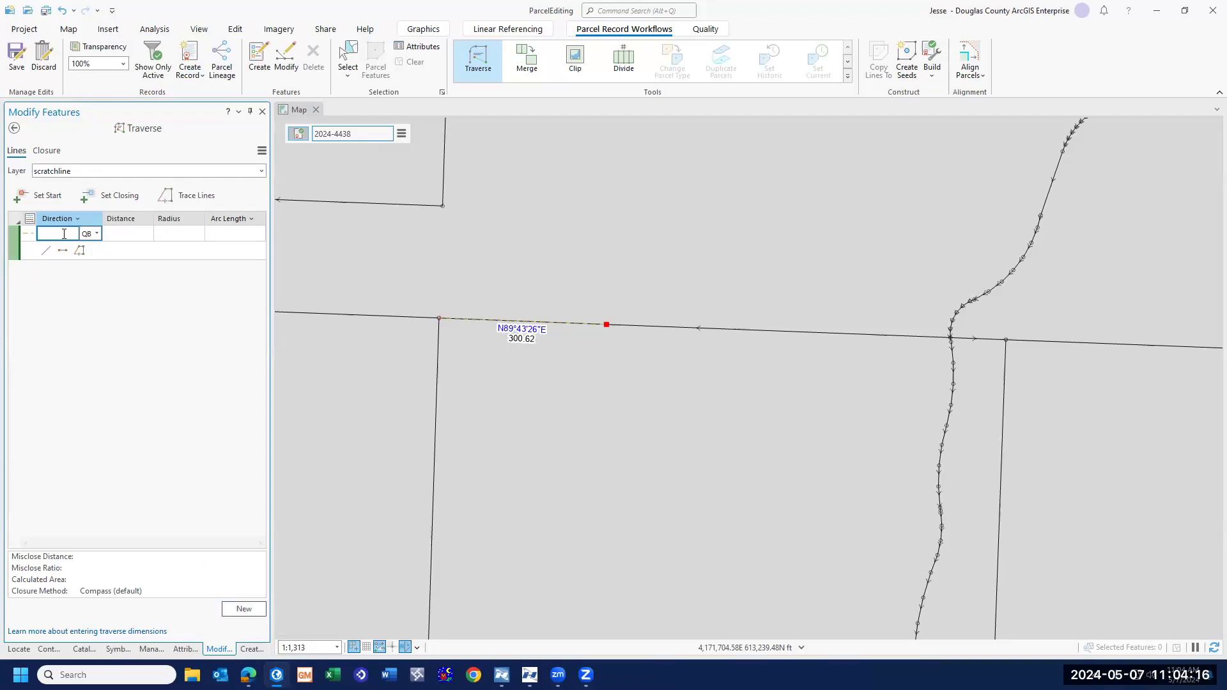
- Add traverse courses N33°22'55"E, 97.3 ft and N37°00'43"E, 89.31 ft from the end of the first scratch line
type(".22")
type("55\"E")
key("Tab")
type("97.3")
key("Return")
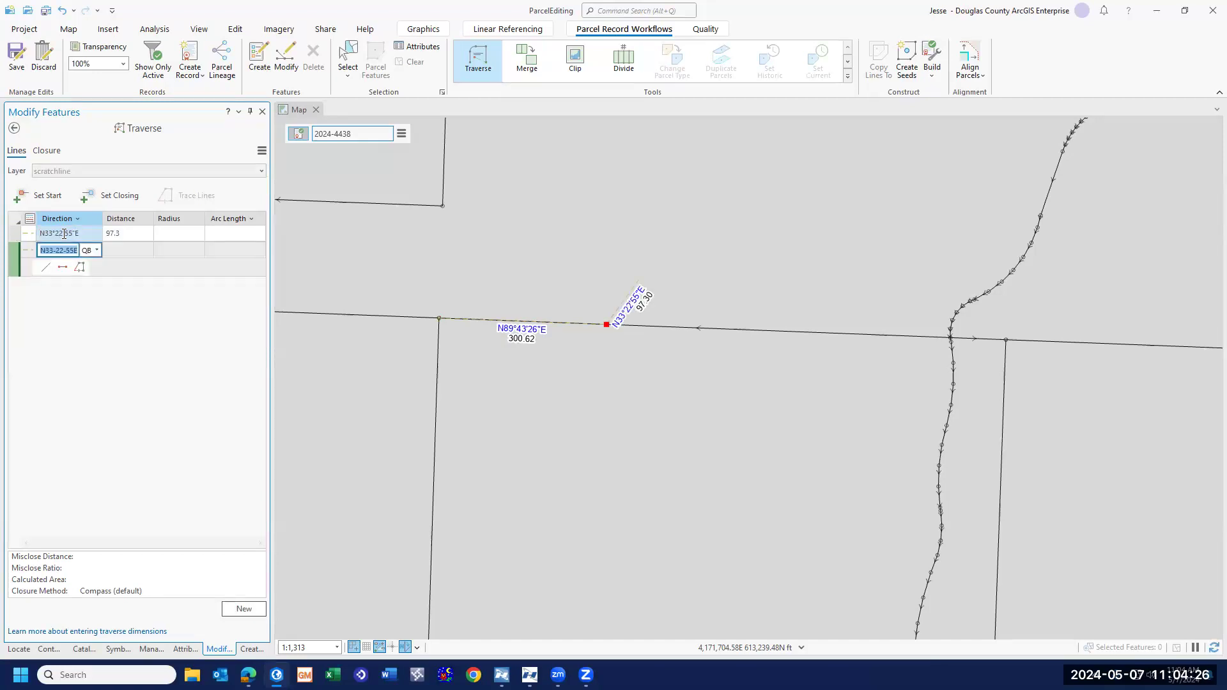
type("37.0043-1")
key("Tab")
type("89.31")
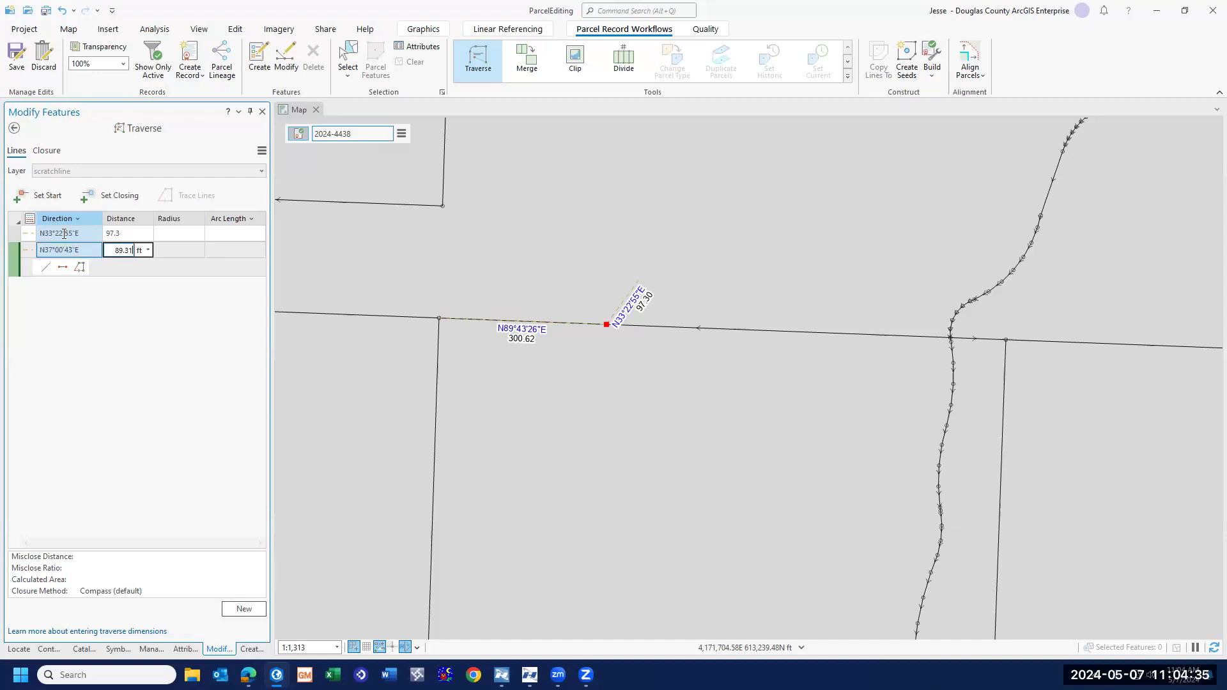
key("Return")
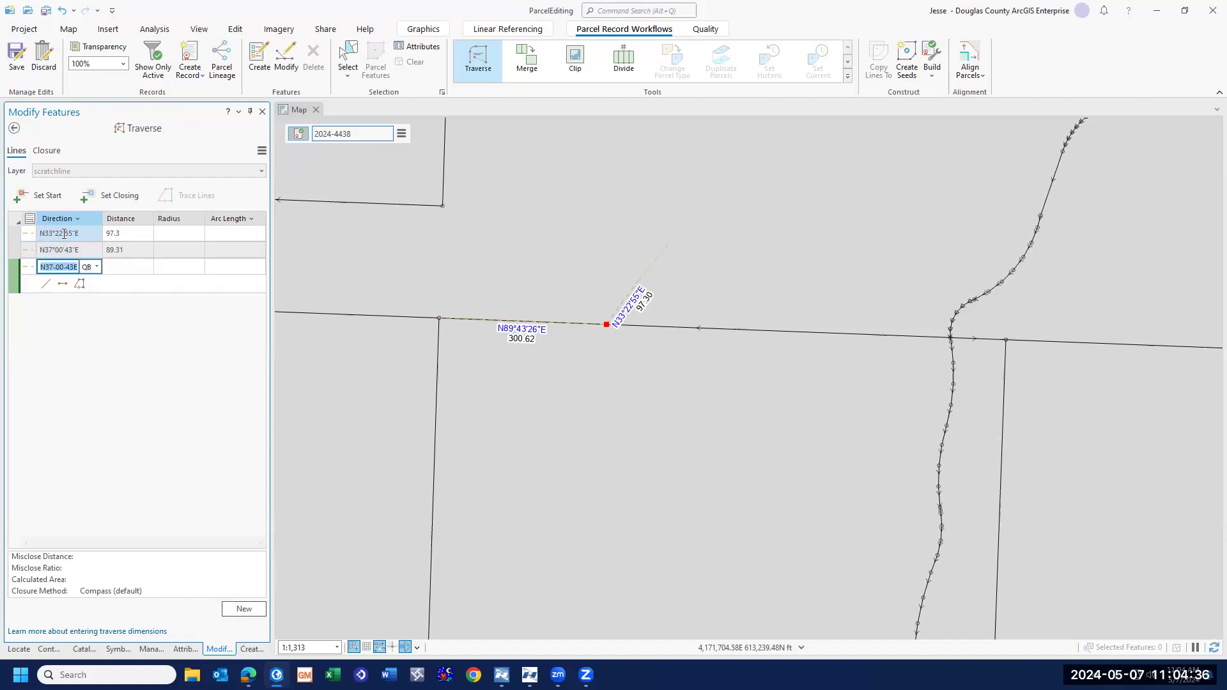
- Continue the traverse with courses S71°23'59"E, 196.21 ft and S73°55'45"E, 314.65 ft toward the winding line
type("71.2359-2")
key("Tab")
type("1")
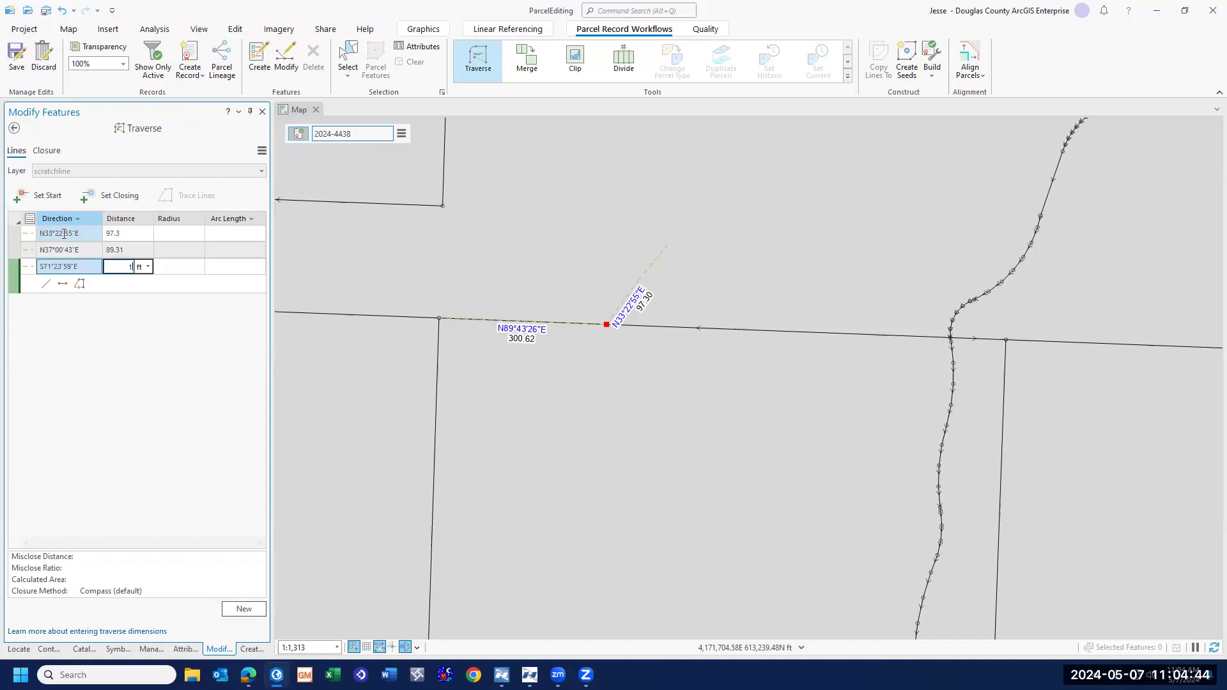
type("96.21")
key("Return")
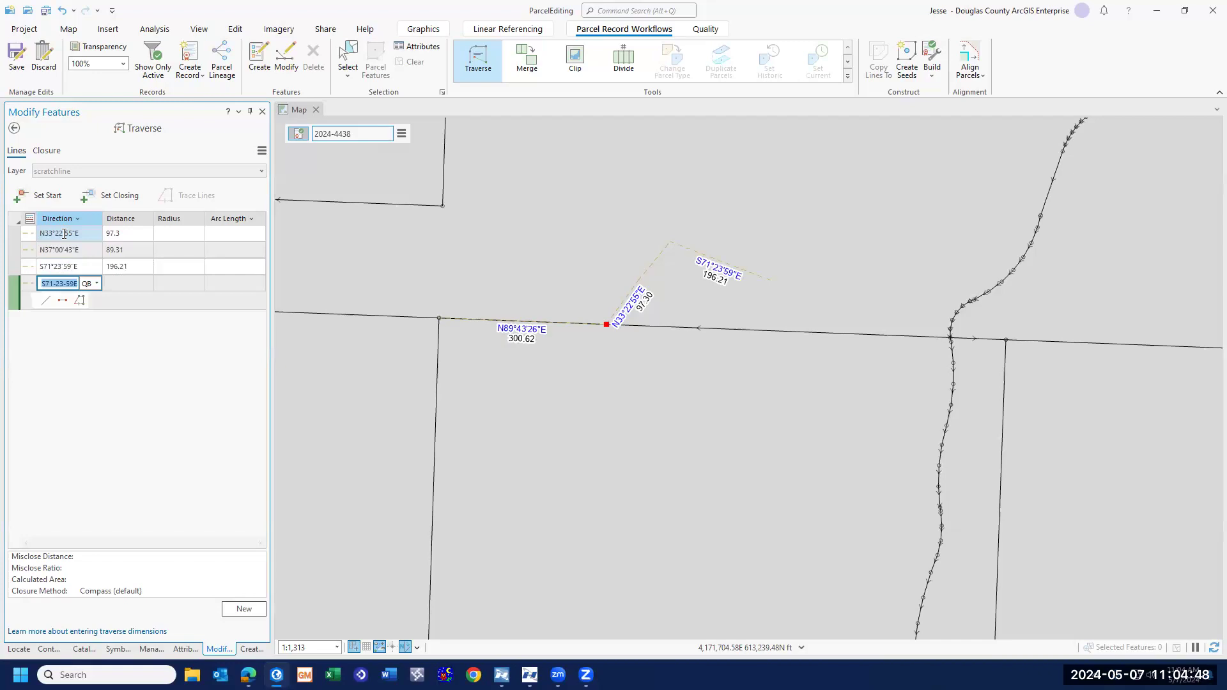
type("73.5545-2")
key("Tab")
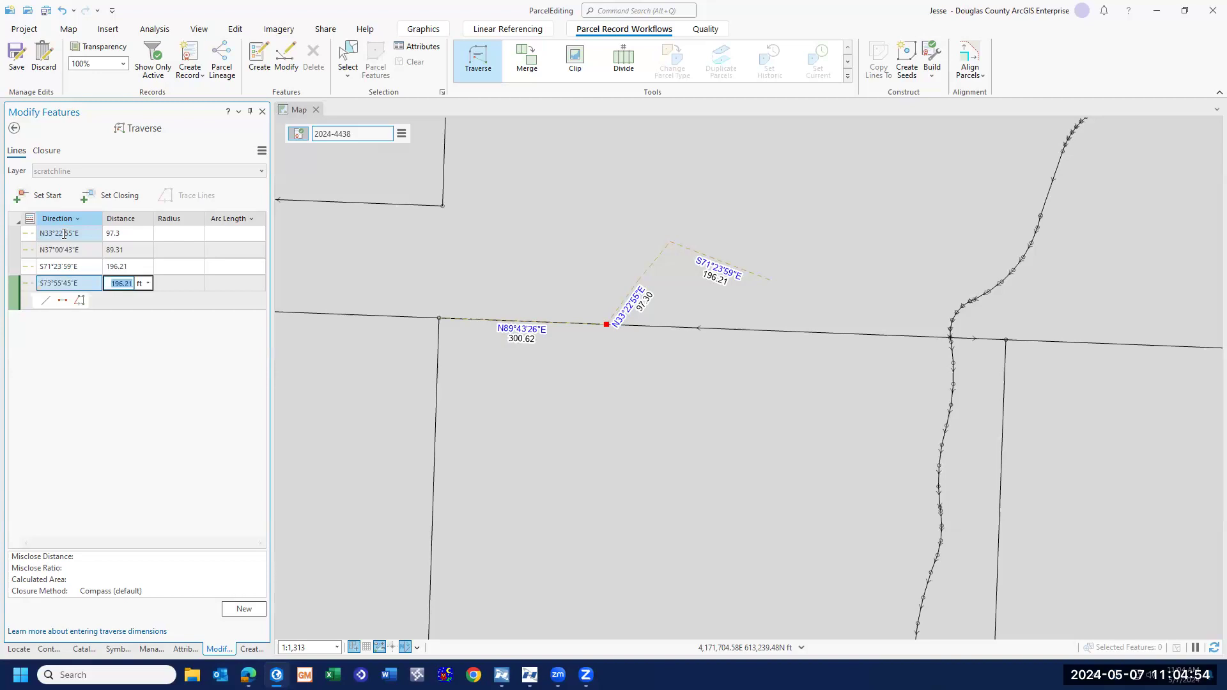
type("314.65")
key("Return")
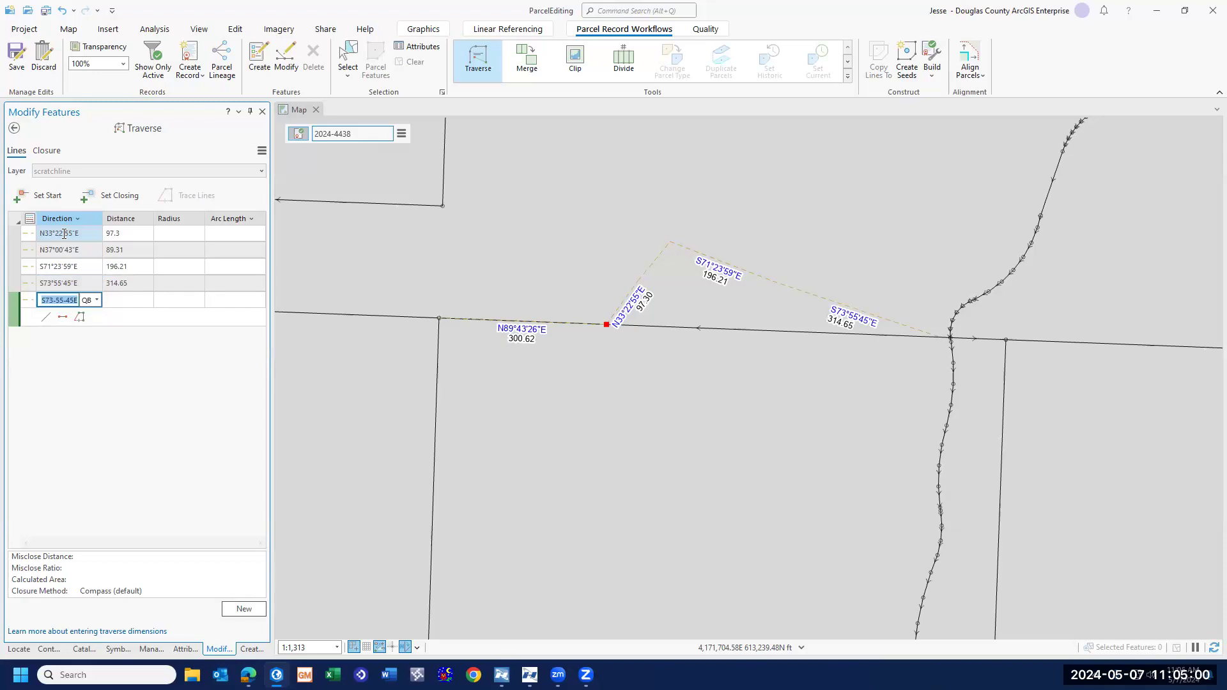
- Close the traverse loop with a course S89°43'26"W, 595.63 ft back along the boundary line
type("89.43")
type("26-3")
key("Tab")
type("595.63")
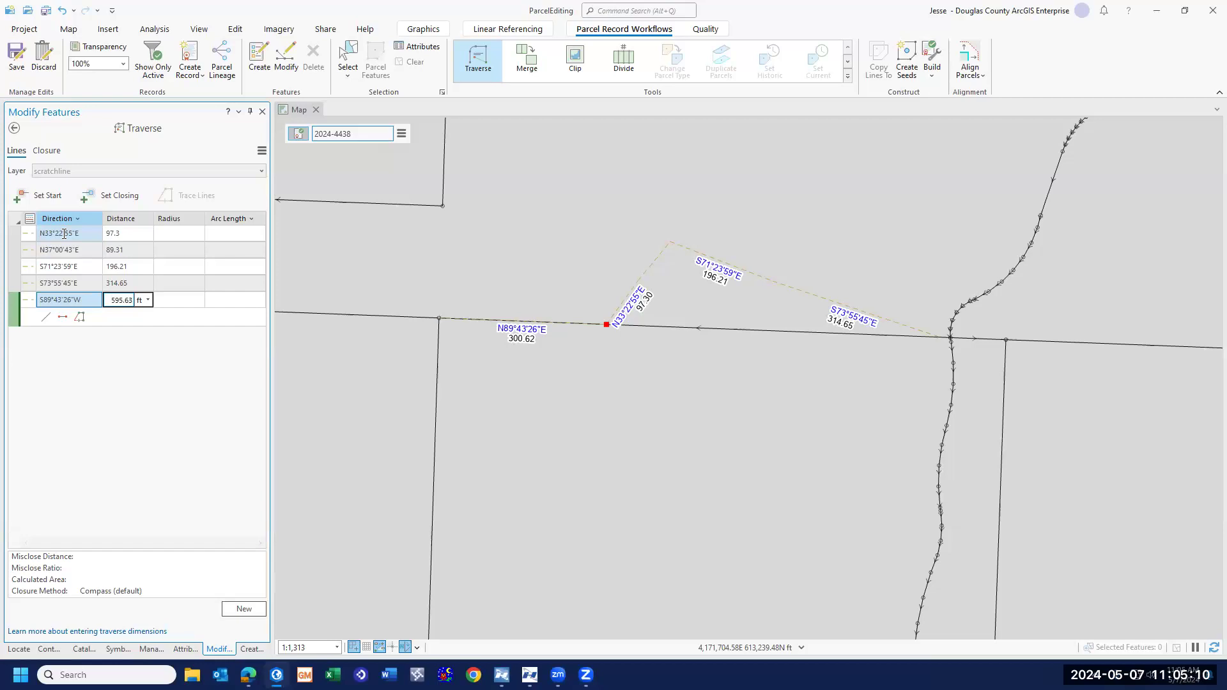
key("Return")
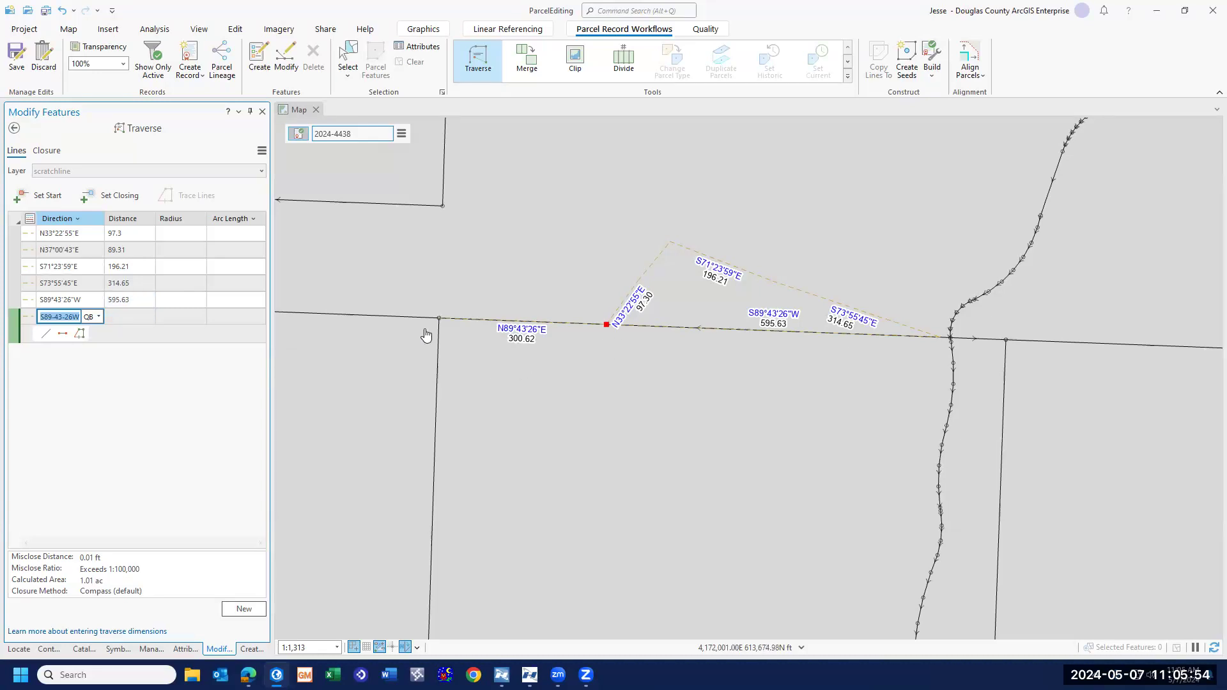
- Start a new traverse from the loop's start point and set its closing point at the western parcel corner
left_click(248, 609)
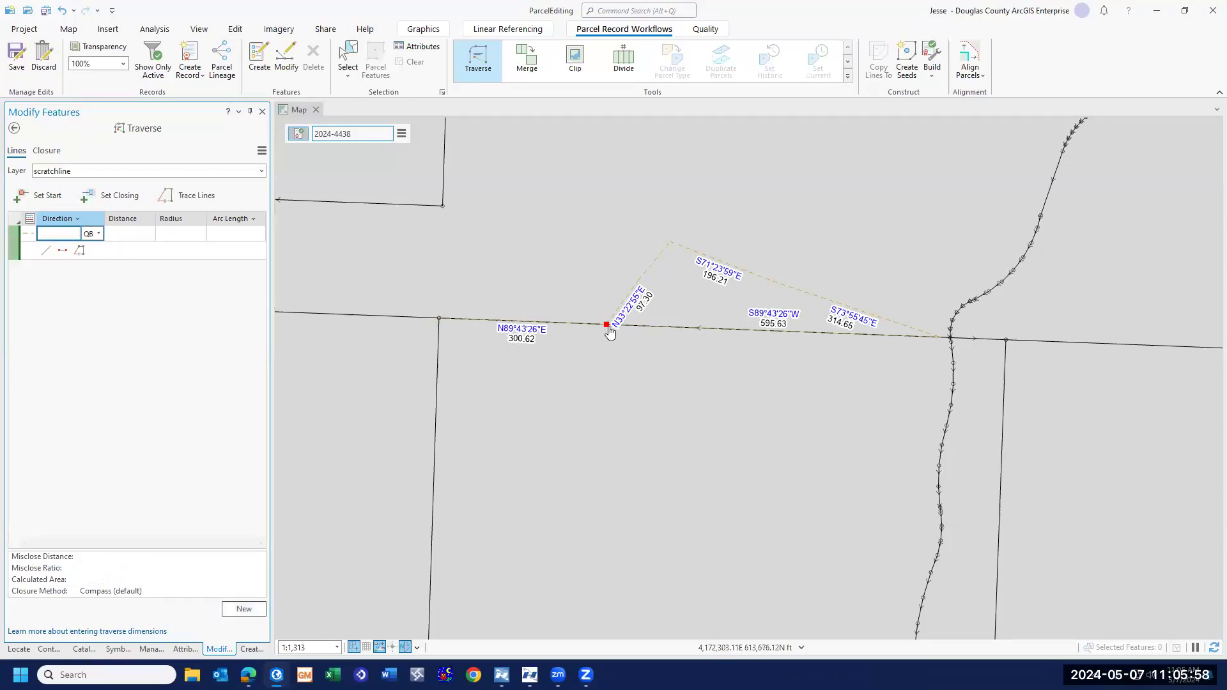
left_click(114, 196)
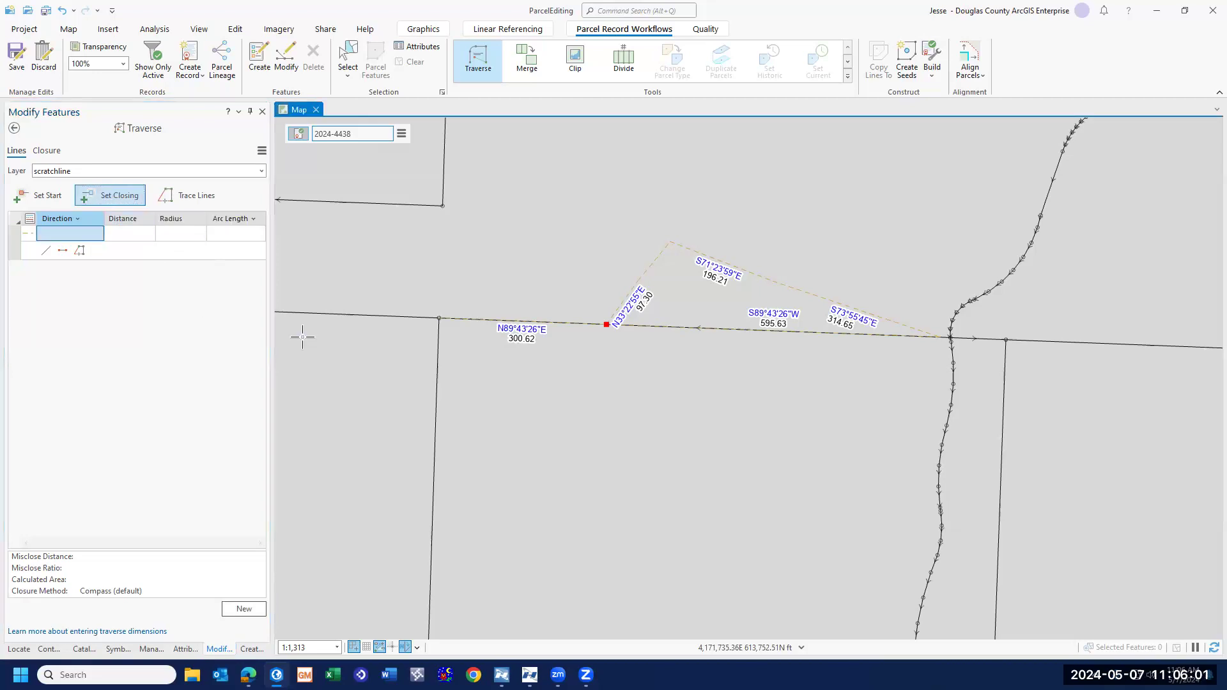
left_click(438, 317)
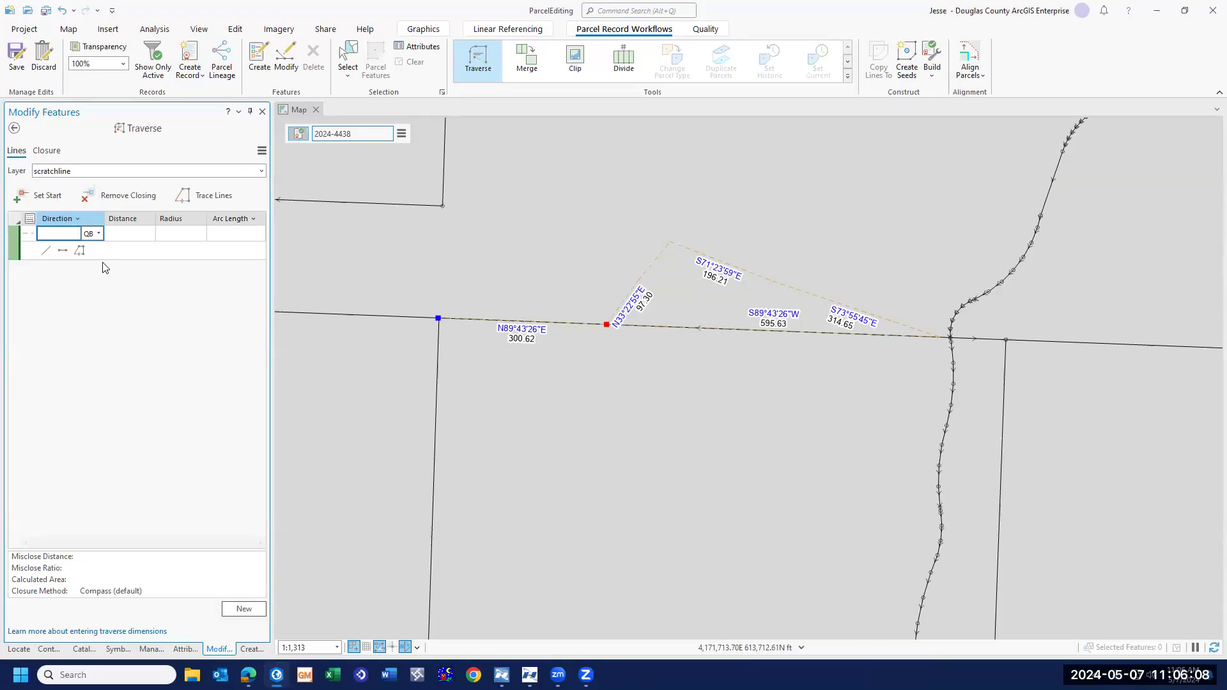
- Enter traverse courses S51°19'21"W, 144.12 ft and S53°11'27"W, 176.67 ft from the start point
type("51.1921-3")
key("Tab")
type("144.12")
key("Return")
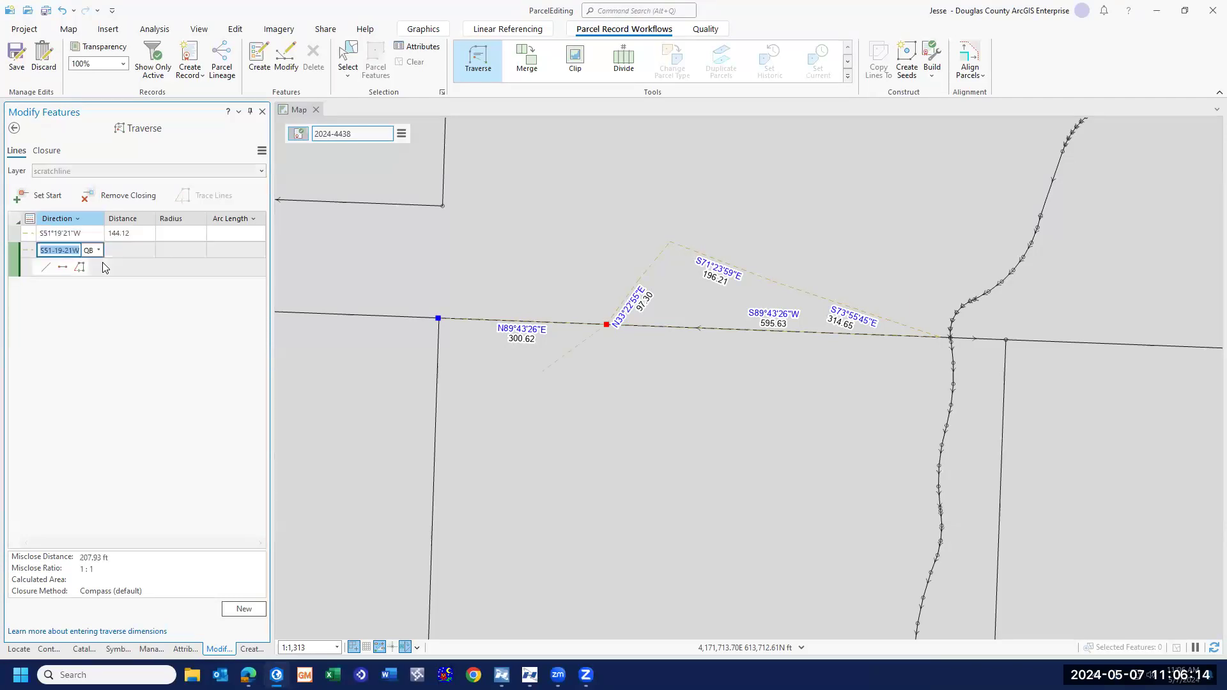
type("53.1127-3")
key("Tab")
type("176.67")
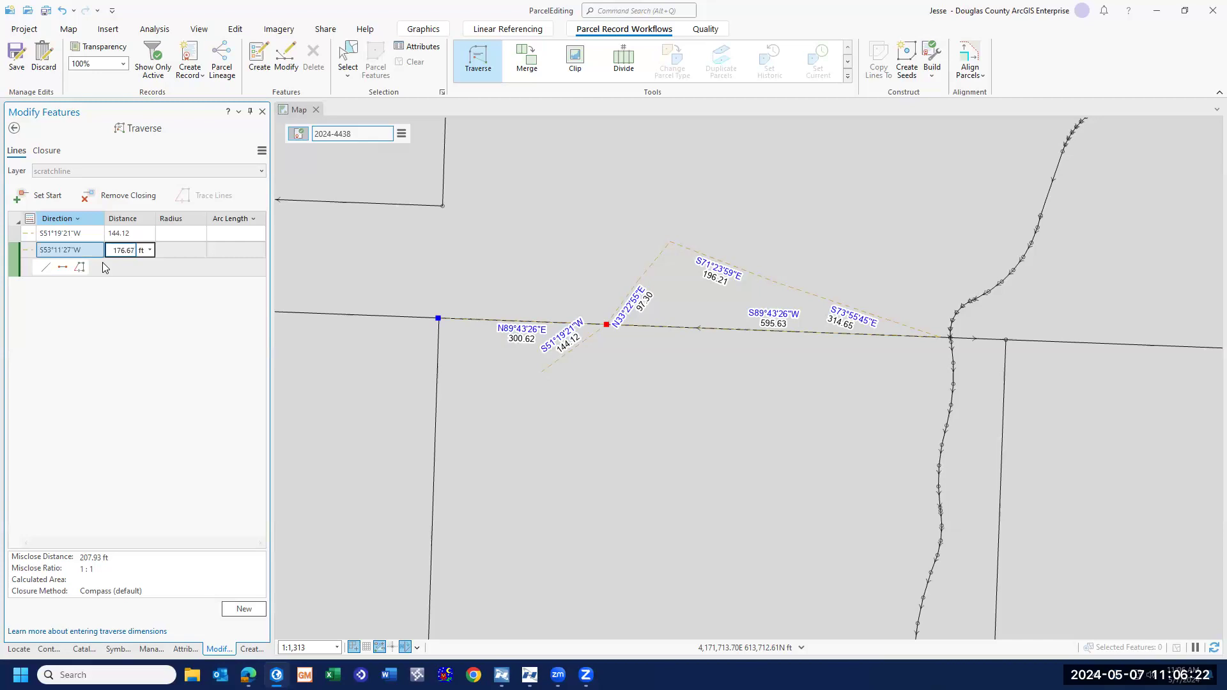
key("Return")
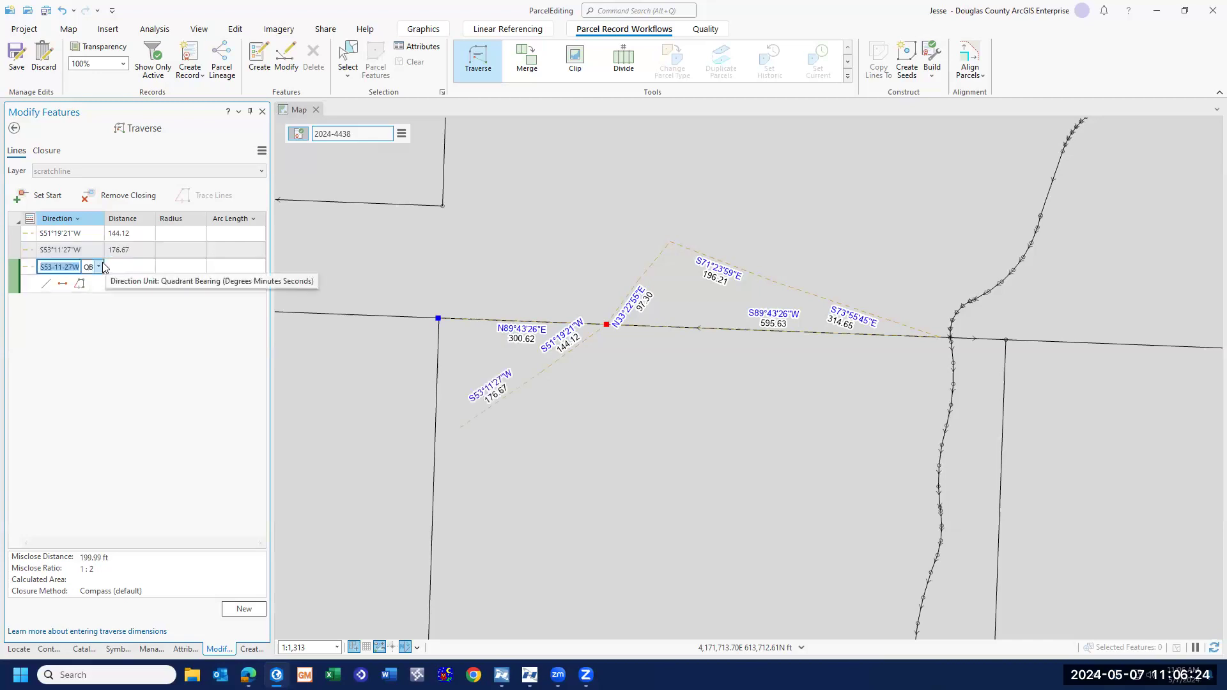
- Finish the traverse with courses S50°06'37"W, 58.83 ft and N0°22'29"W, 232.2 ft to the western parcel corner, and leave the Traverse tool
type("50.0637-3")
key("Tab")
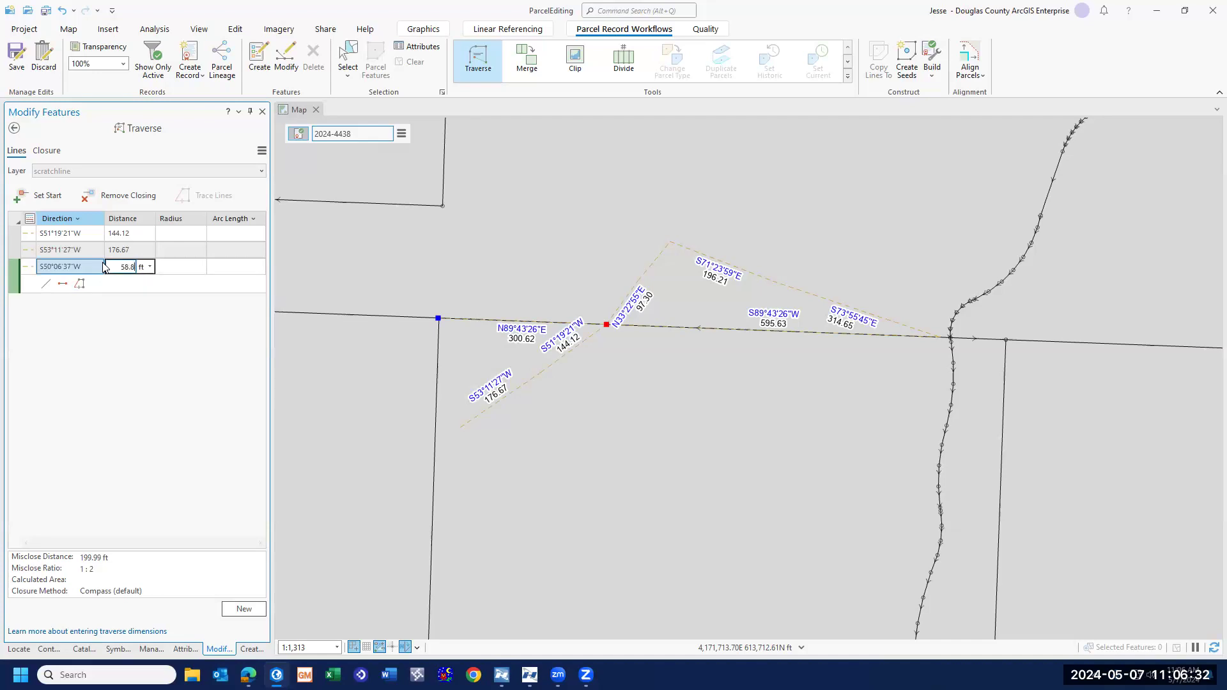
key("Return")
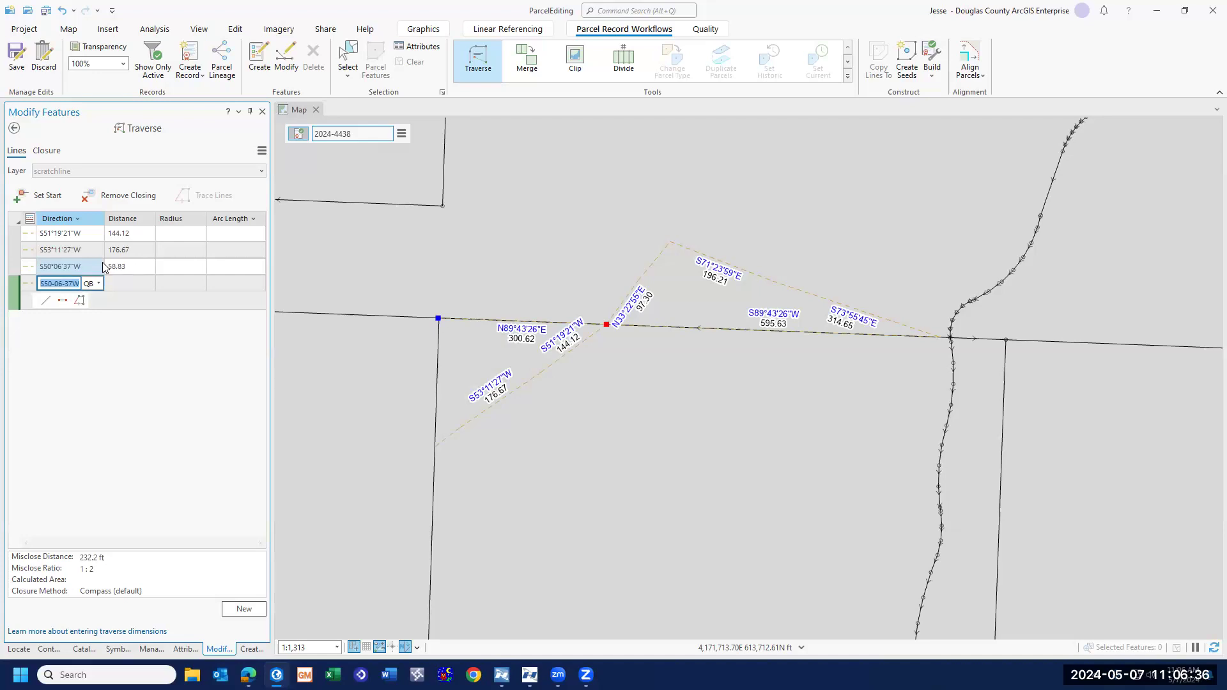
type("0.2229-4")
key("Return")
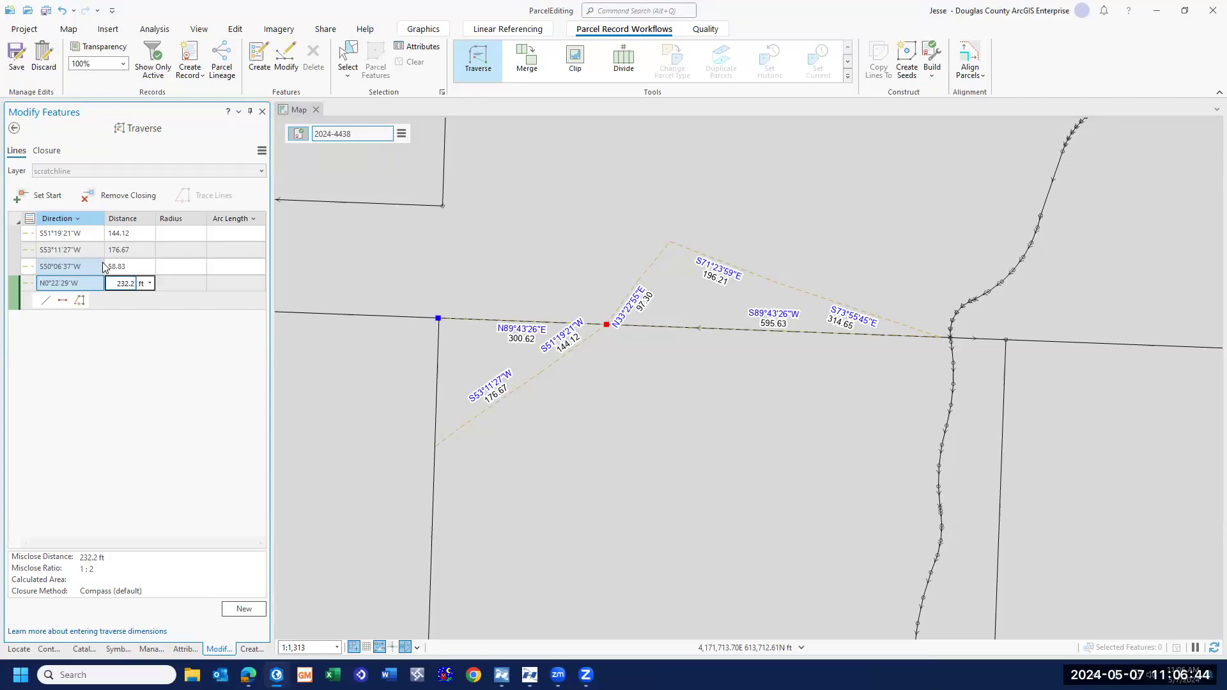
key("Return")
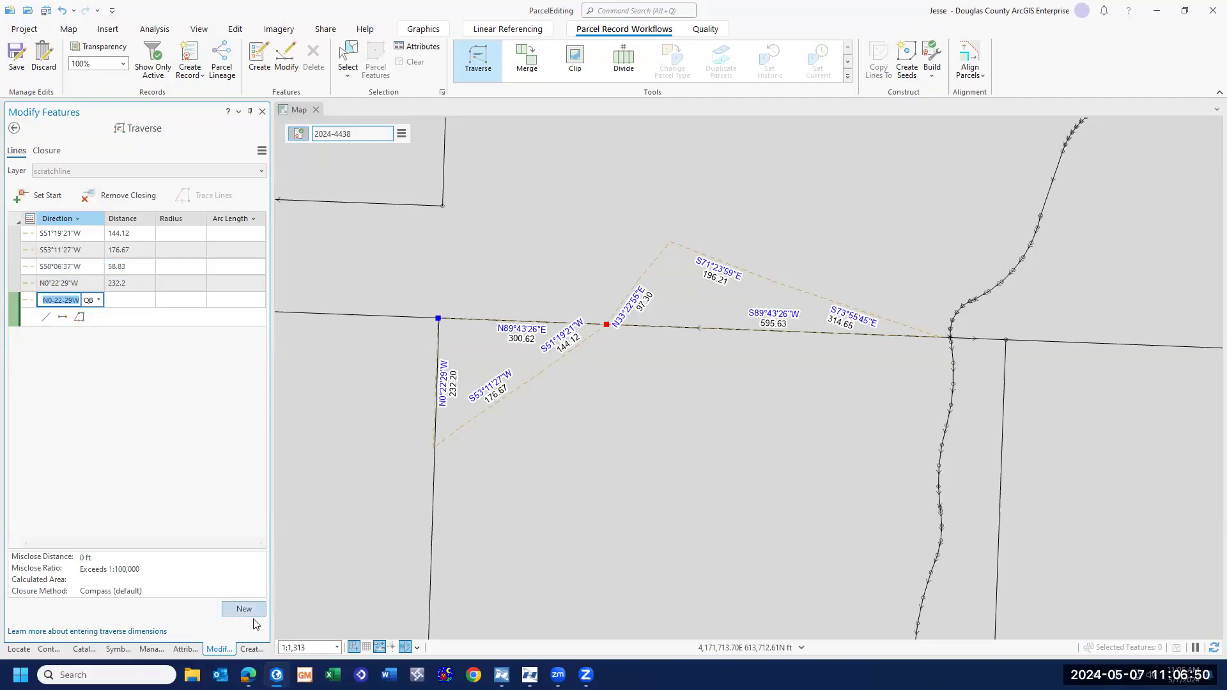
left_click(15, 130)
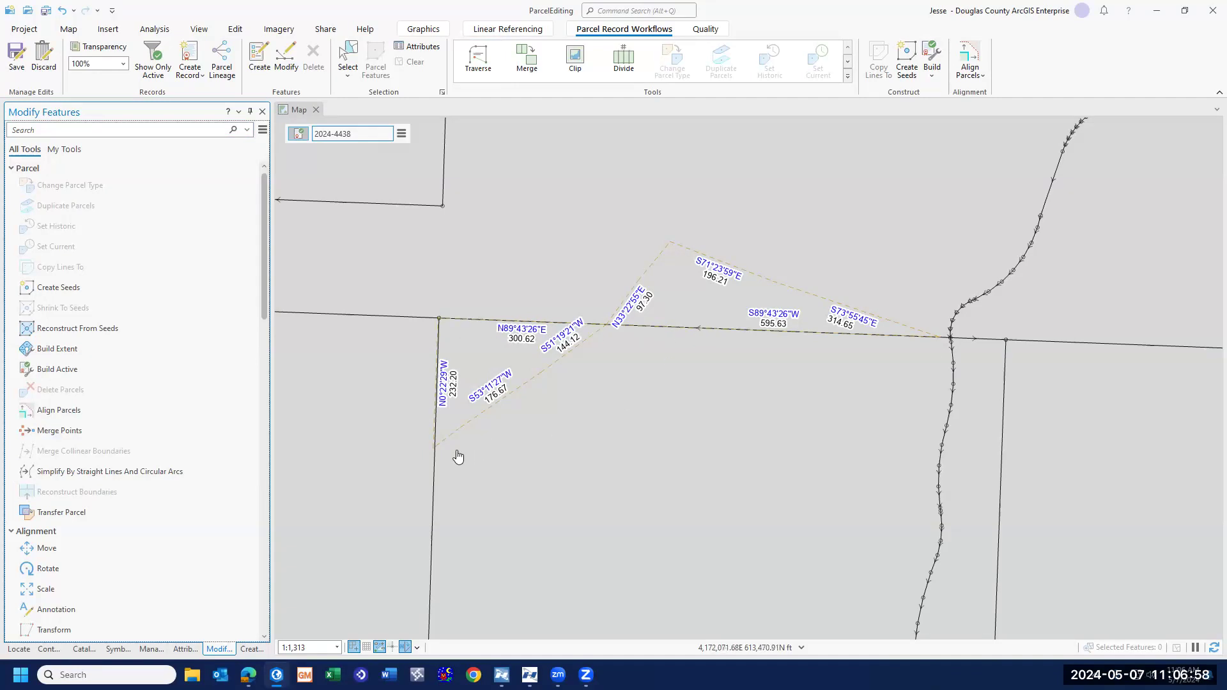
- Select the two scratchlines meeting at the traverse's southwest corner, leaving the parcel out of the selection
scroll(438, 450, "up", 2)
scroll(438, 450, "up", 3)
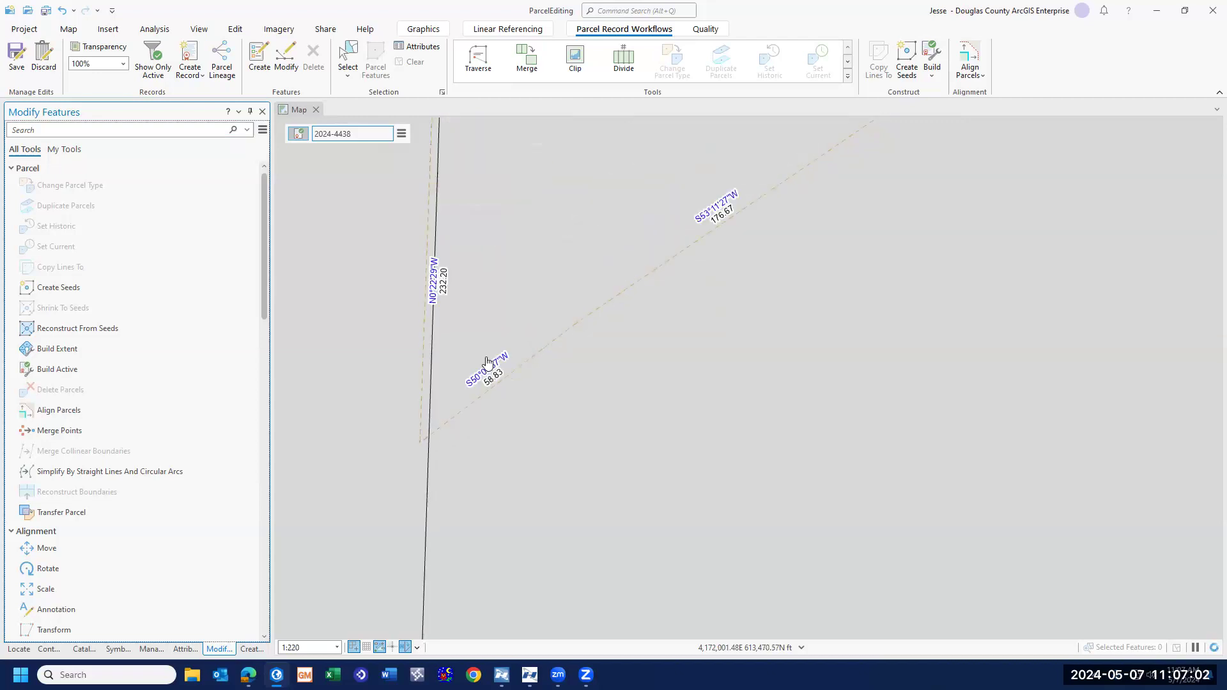
left_click(347, 61)
left_click(426, 448)
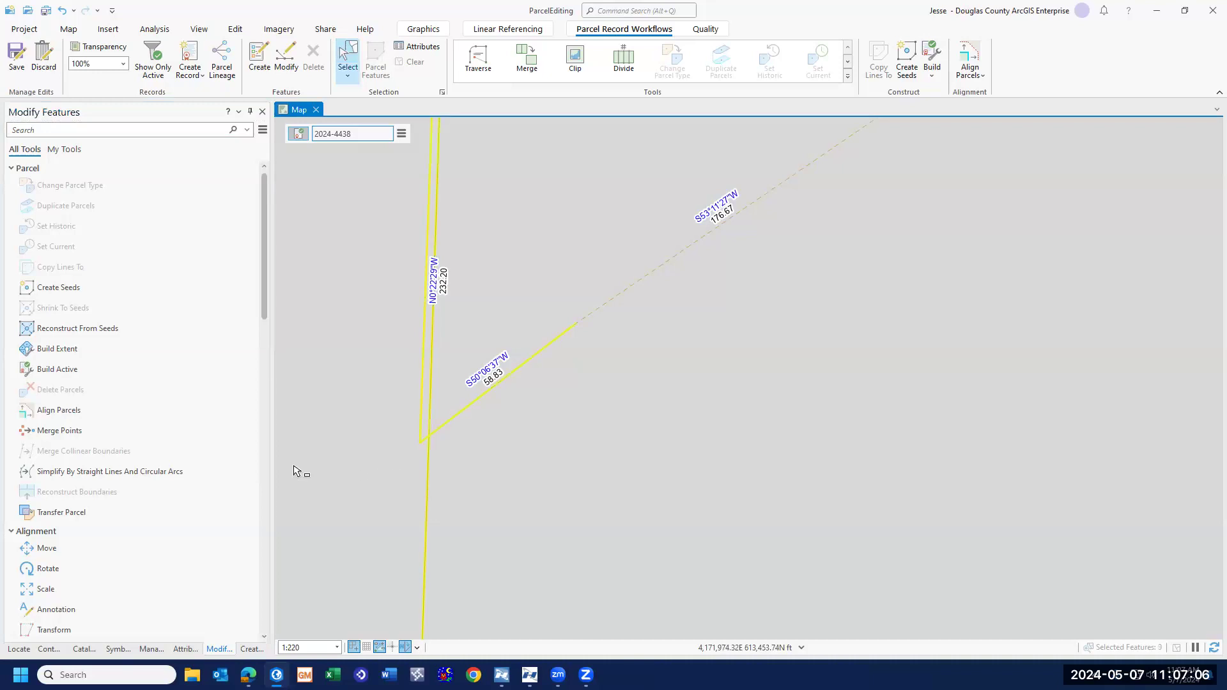
left_click(184, 649)
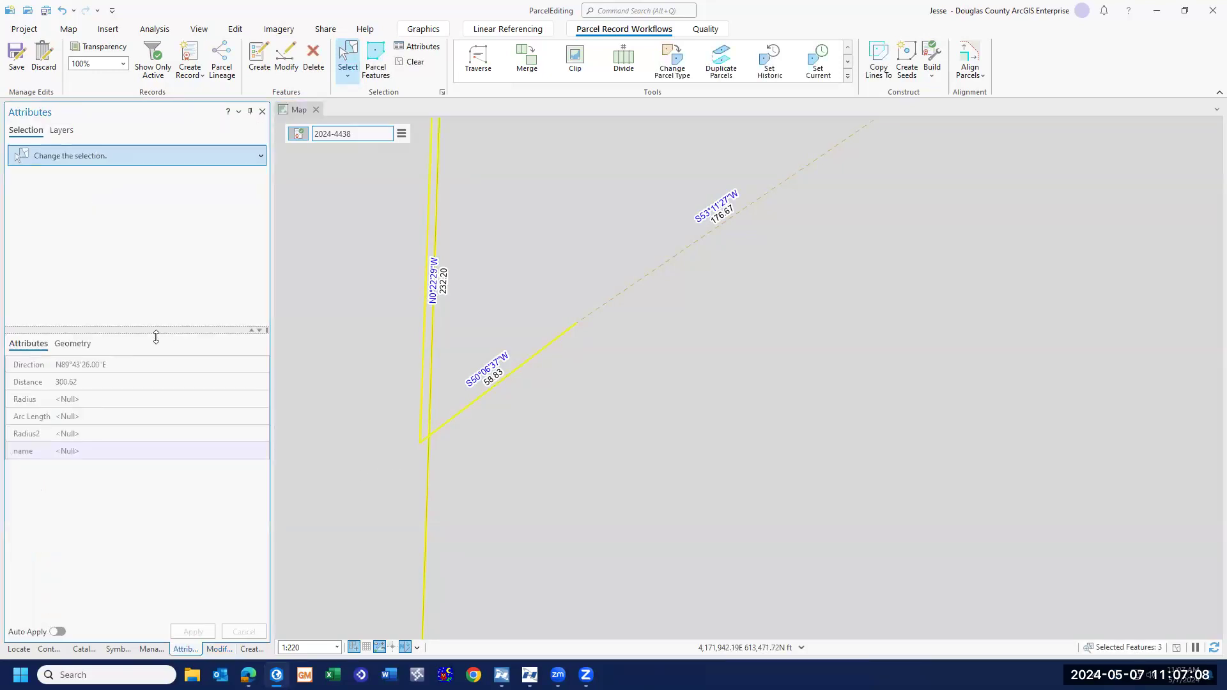
left_click(43, 178)
right_click(42, 178)
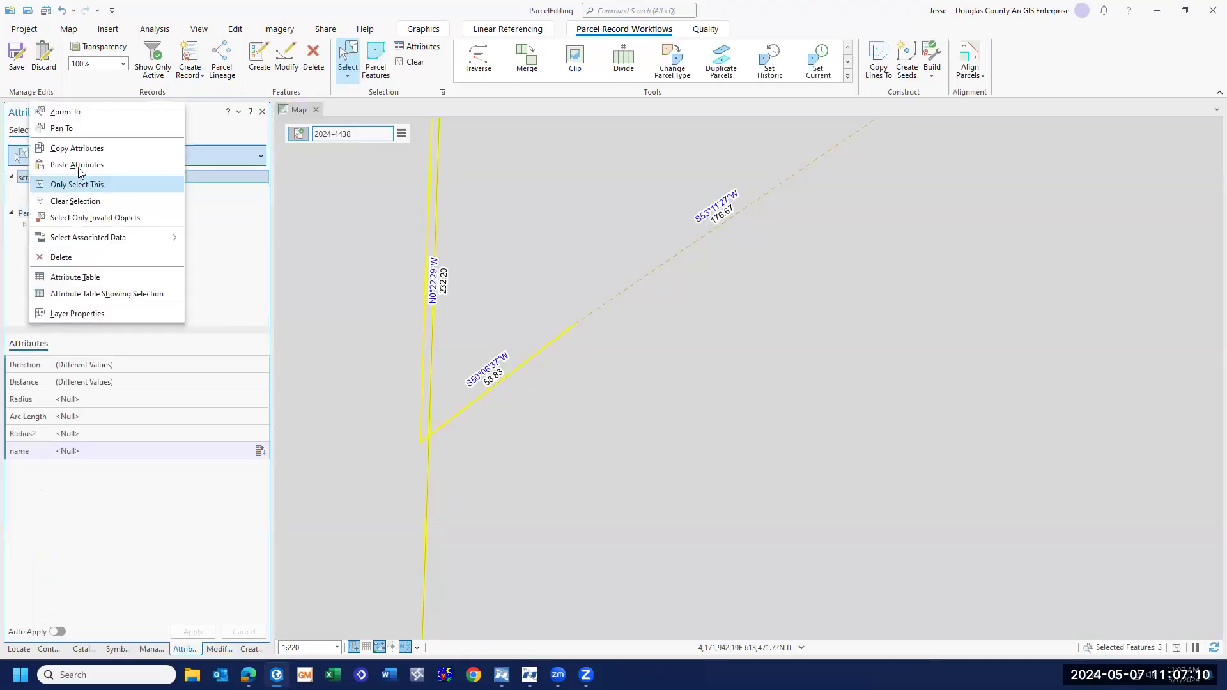
left_click(77, 185)
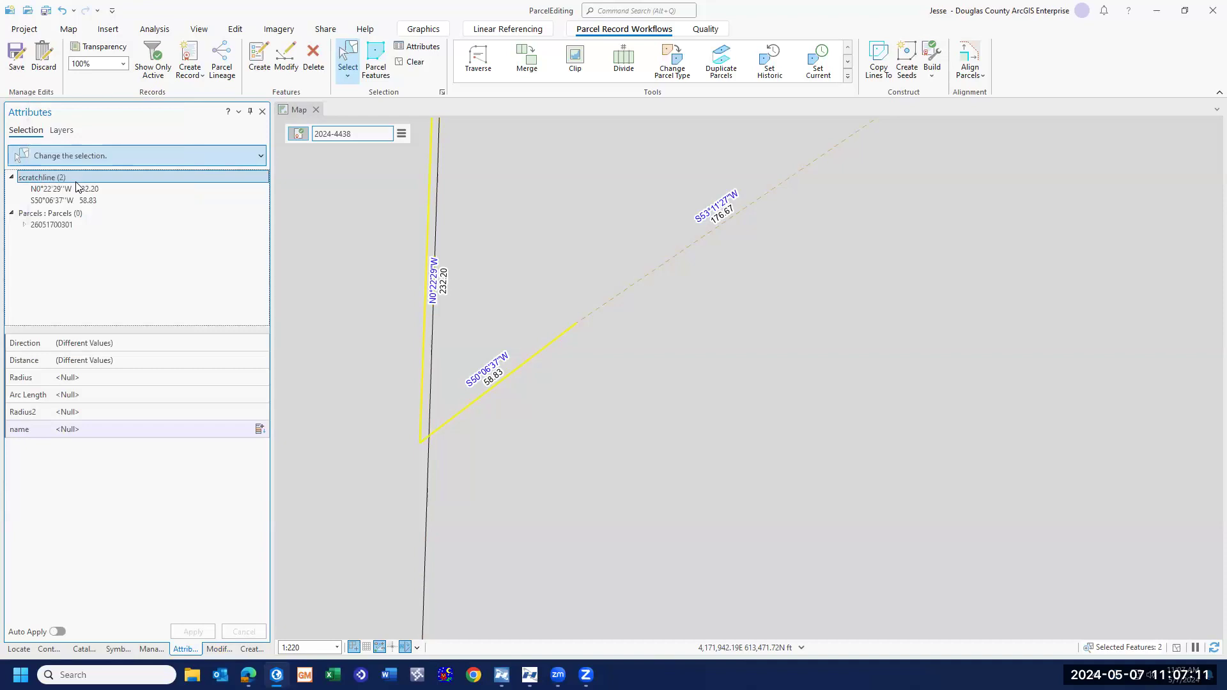
- Edit the vertices of the N0°22'29"W scratchline, moving its south endpoint to where the S50°06'37"W line crosses the parcel boundary
left_click(848, 77)
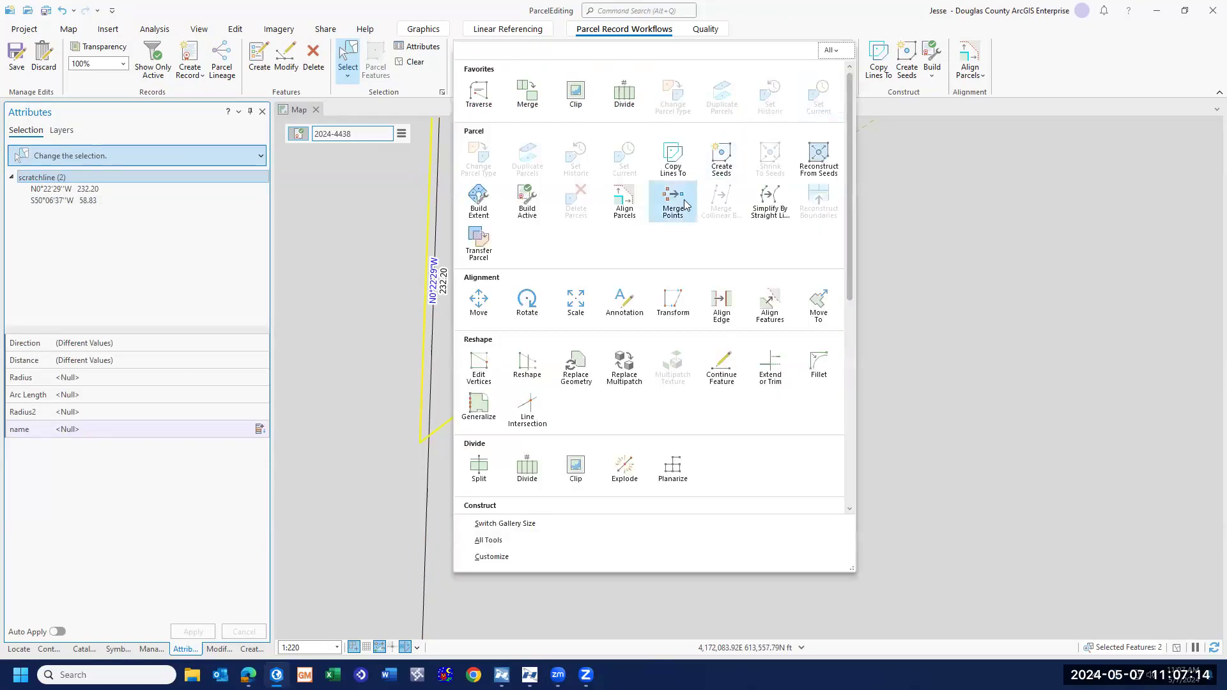
left_click(234, 30)
left_click(235, 29)
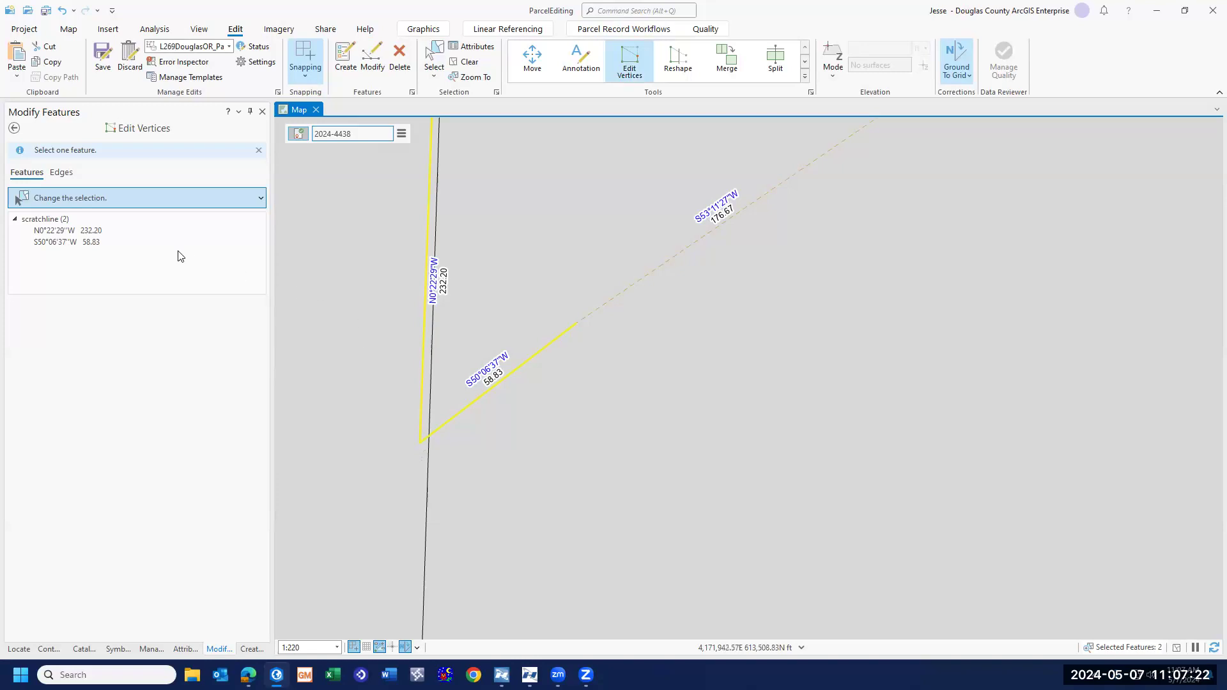
right_click(90, 235)
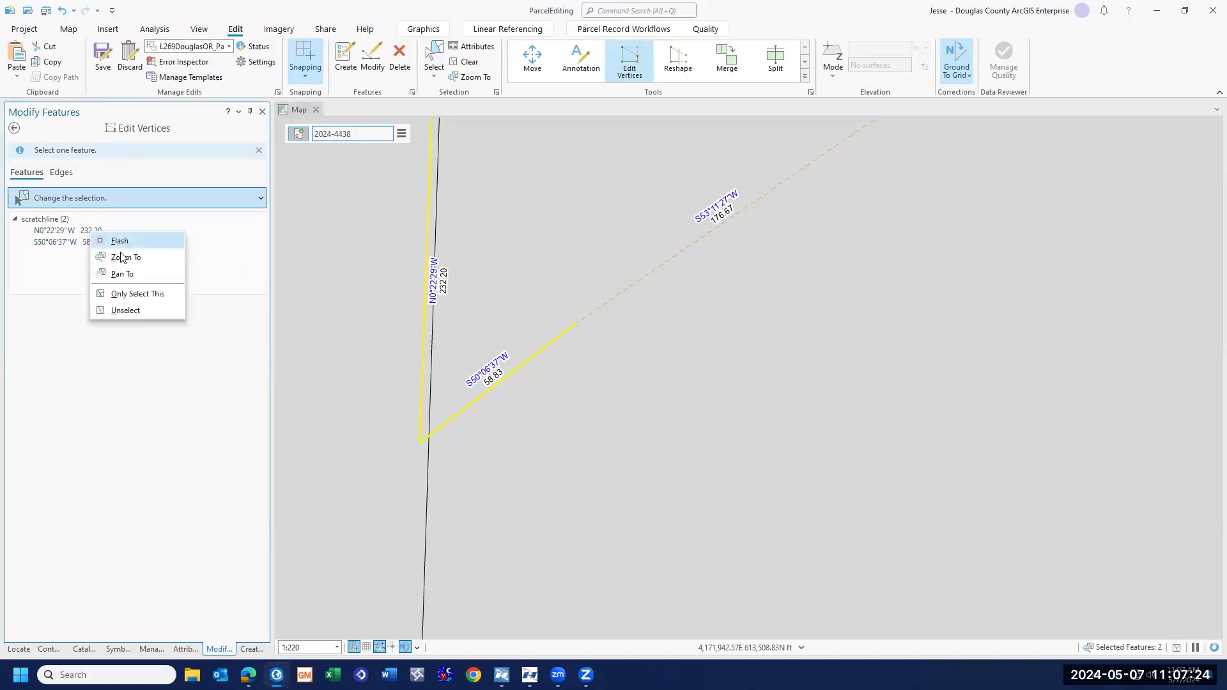
left_click(134, 294)
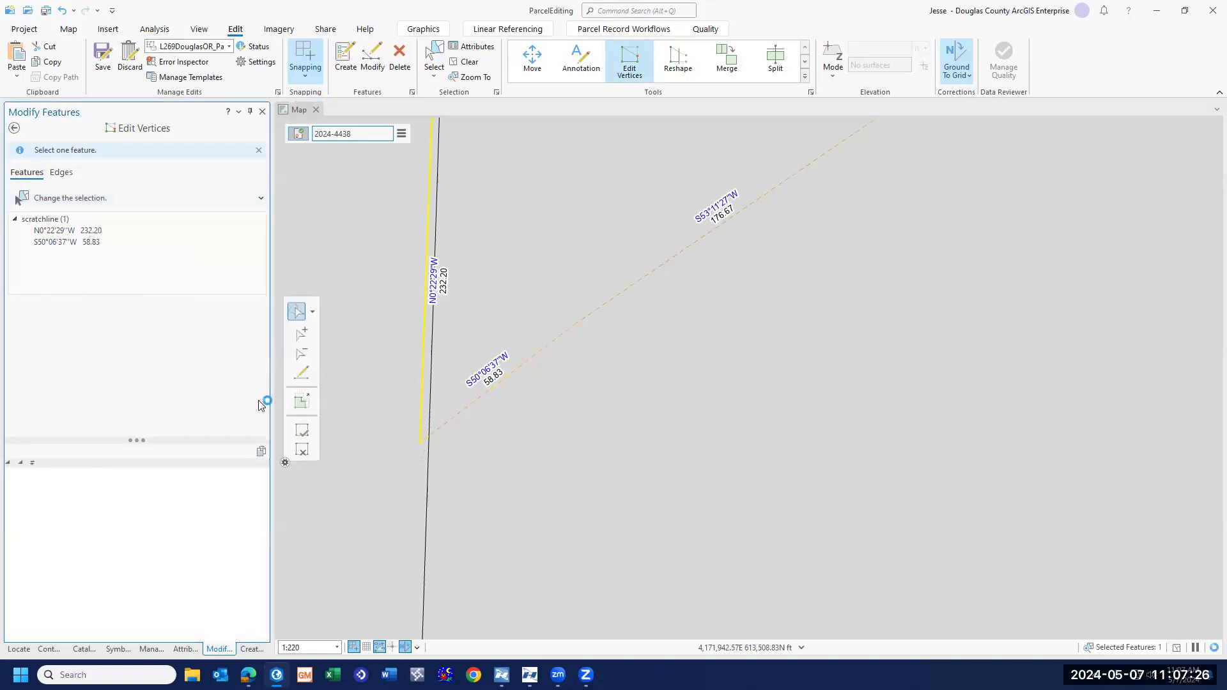
left_click(420, 443)
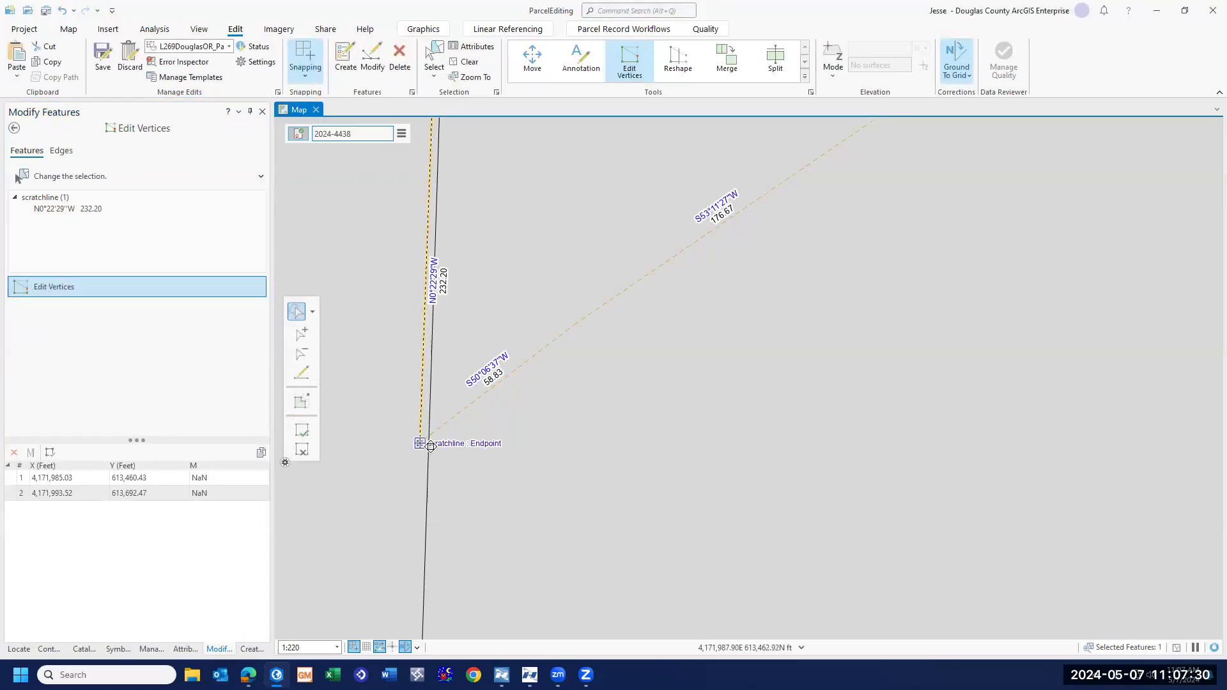
scroll(431, 445, "up", 3)
left_click_drag(401, 430, 423, 405)
left_click(302, 430)
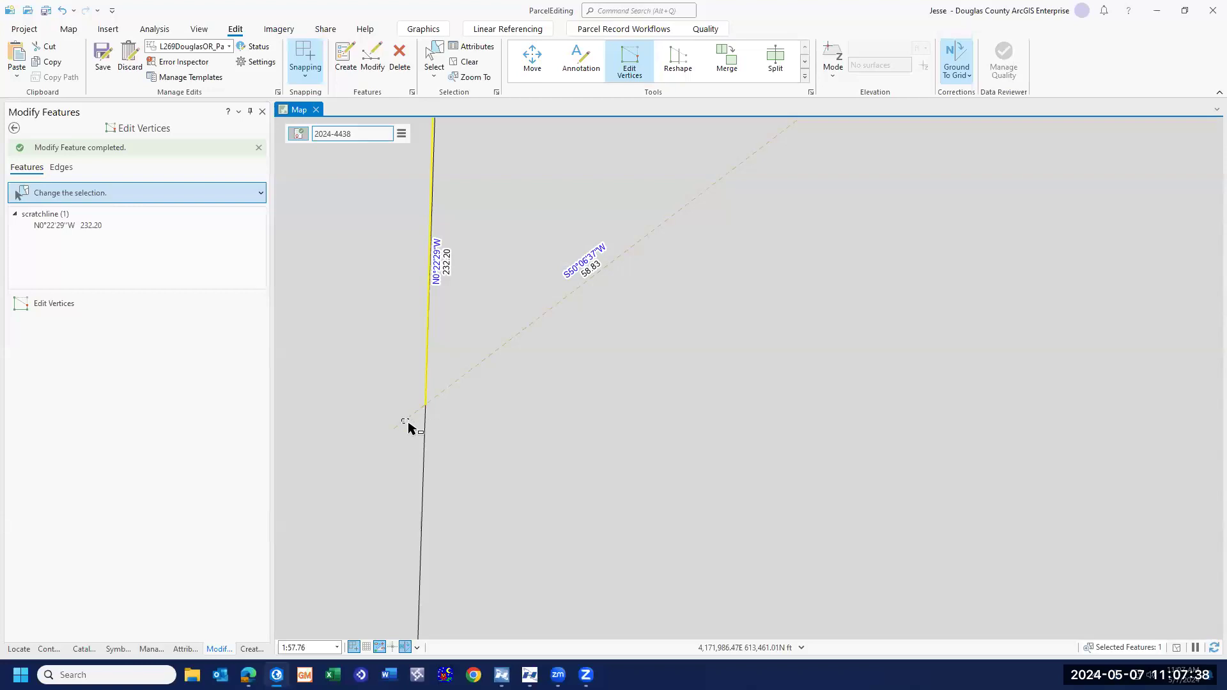
- Snap the southwest endpoint of the S50°06'37"W scratchline to the south endpoint of the N0°22'29"W line on the parcel boundary
left_click(412, 432)
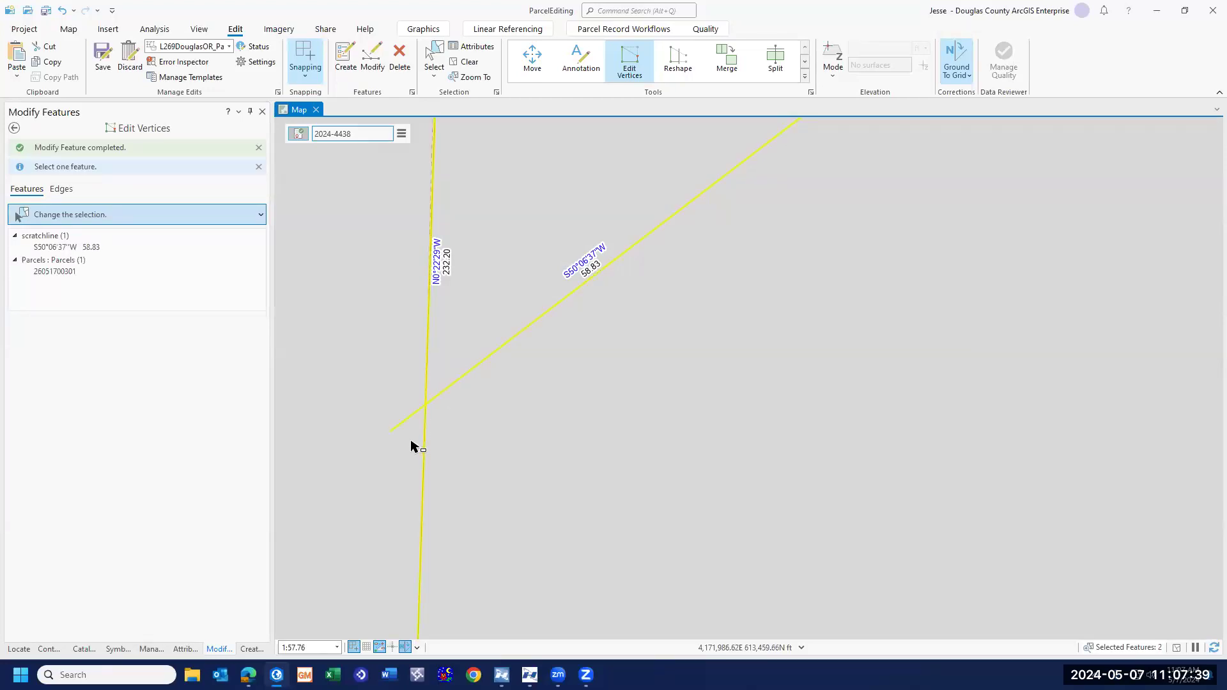
right_click(59, 248)
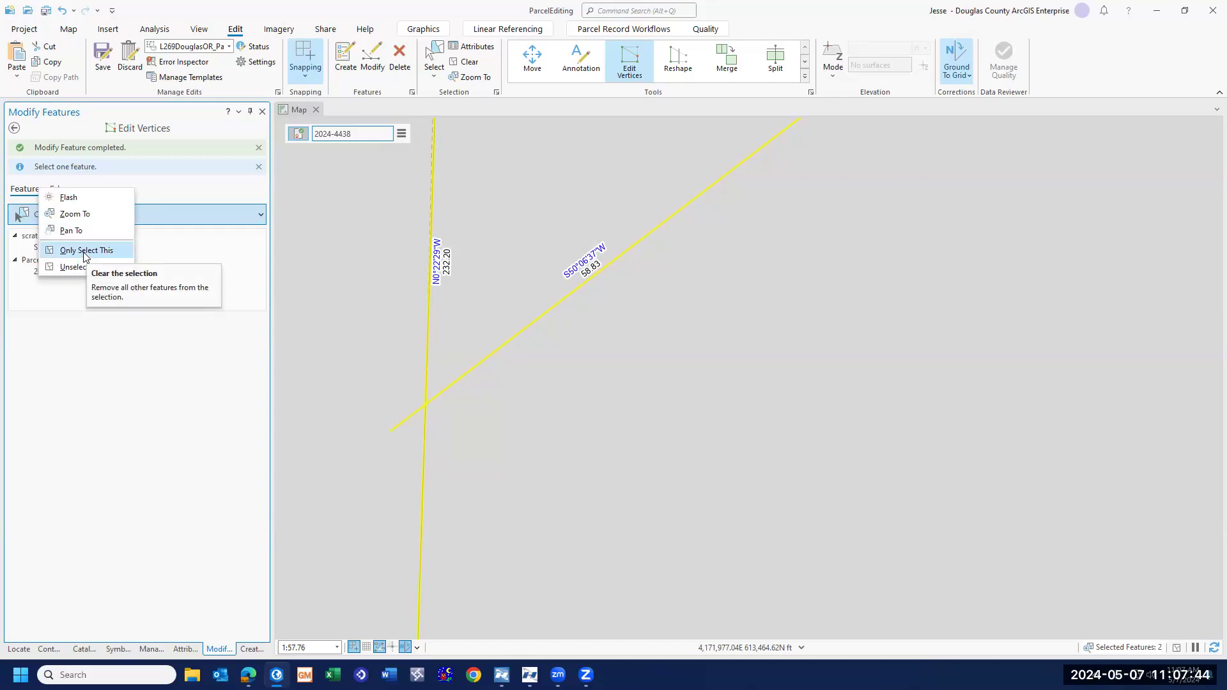
left_click(84, 251)
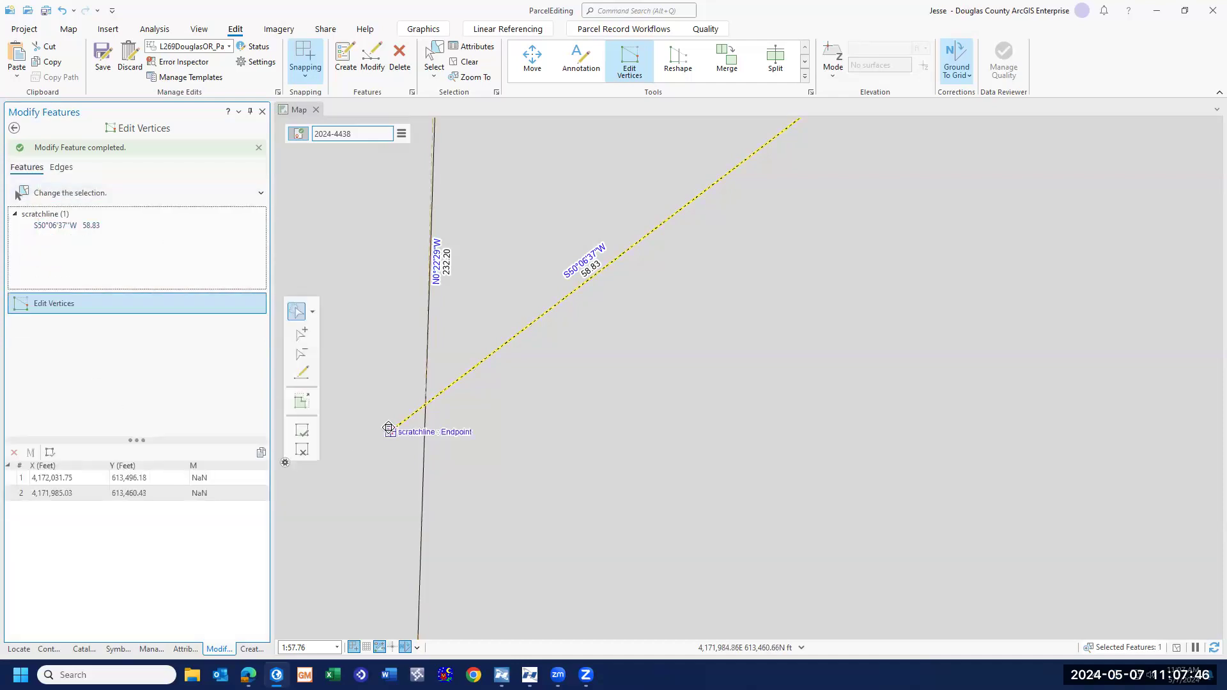
left_click_drag(389, 431, 425, 406)
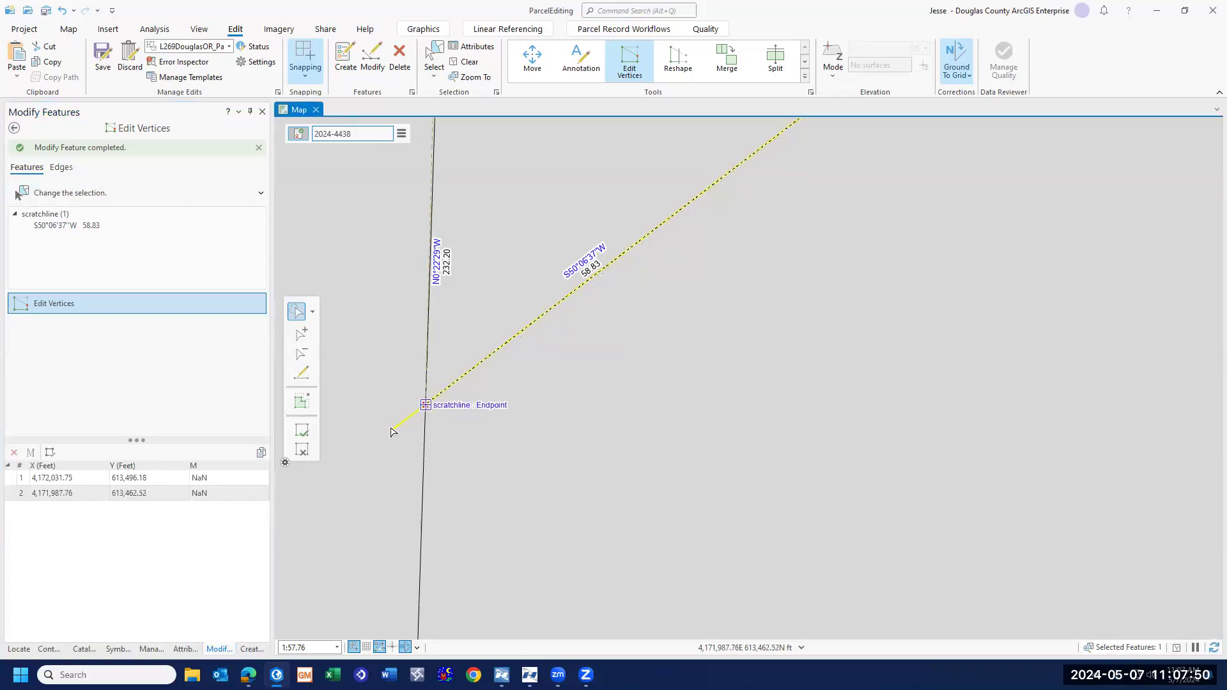
left_click(302, 431)
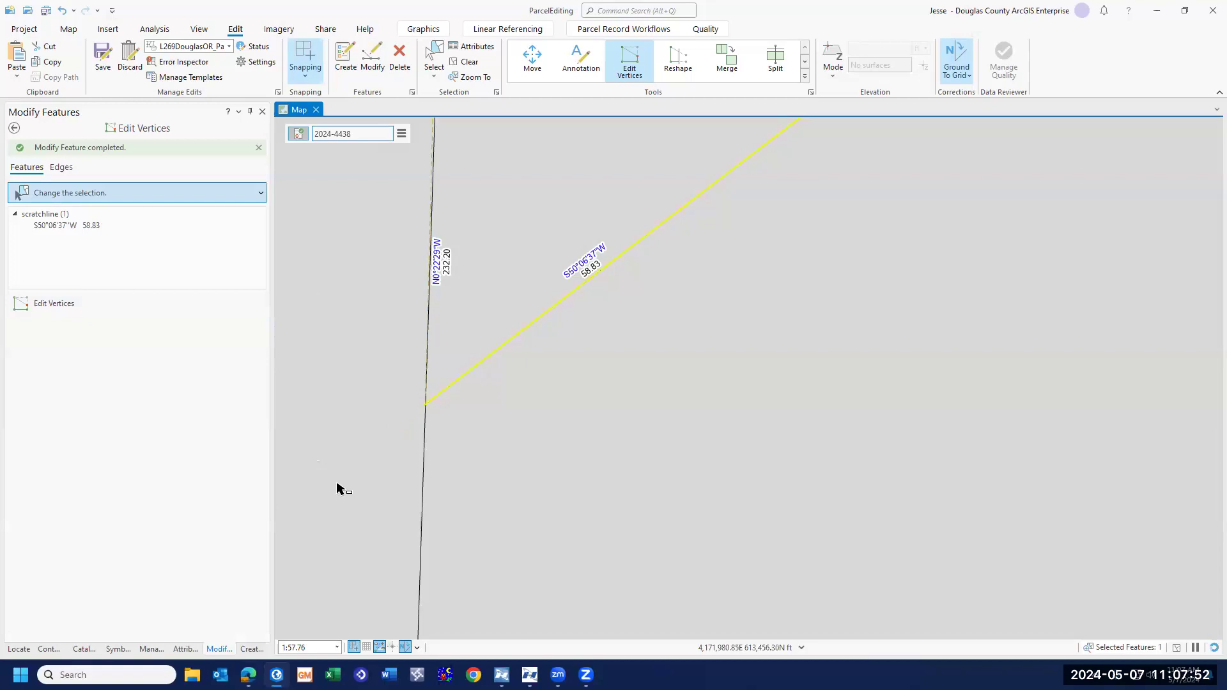
- Snap the north endpoint of the N0°22'29"W scratchline to the existing parcel corner at the start of the N89°43'26"E line
scroll(471, 473, "down", 3)
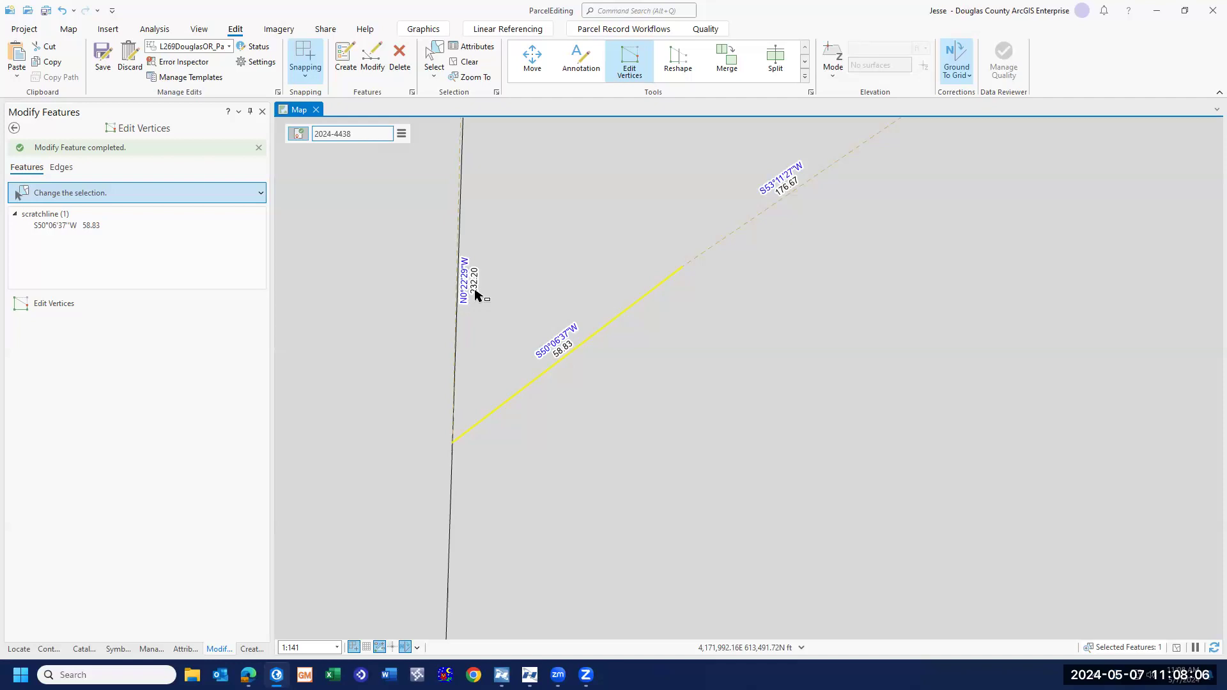
scroll(581, 414, "up", 2)
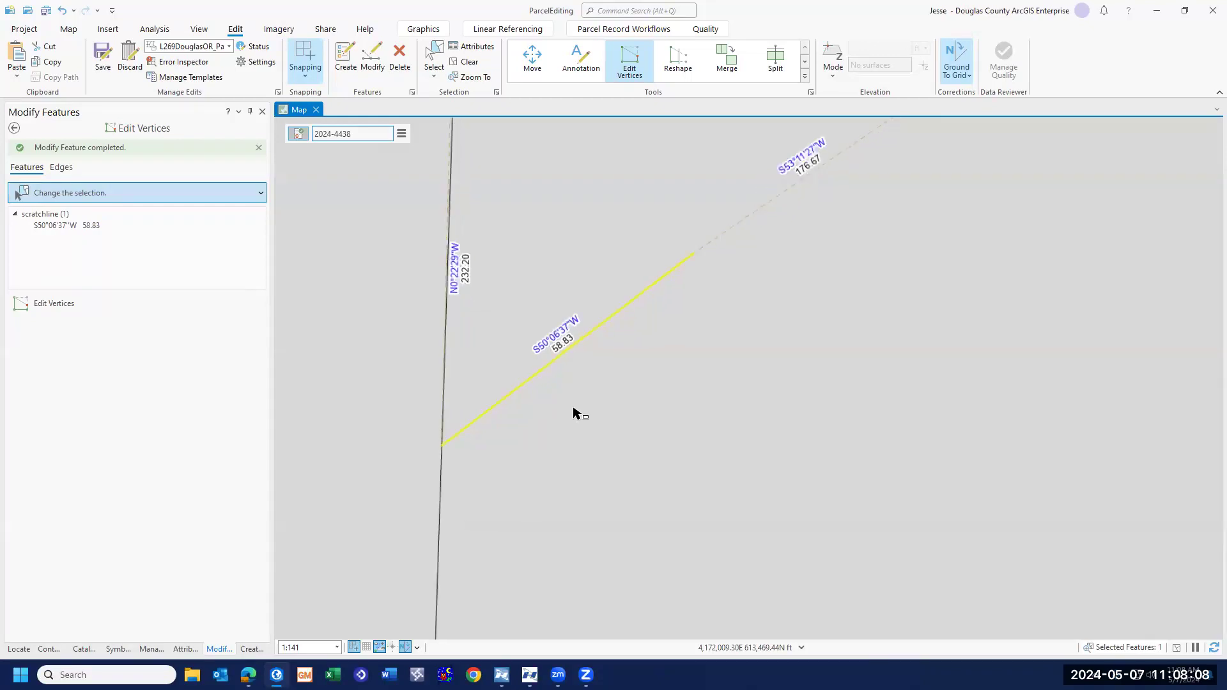
scroll(580, 409, "down", 4)
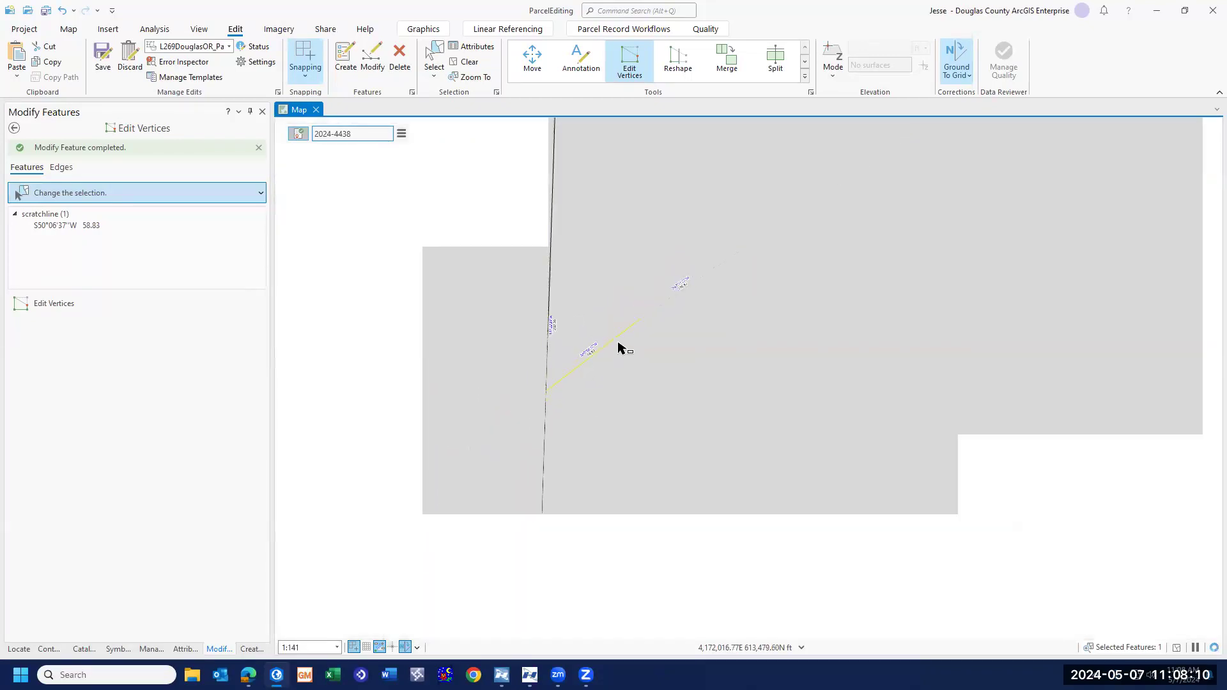
scroll(629, 256, "down", 2)
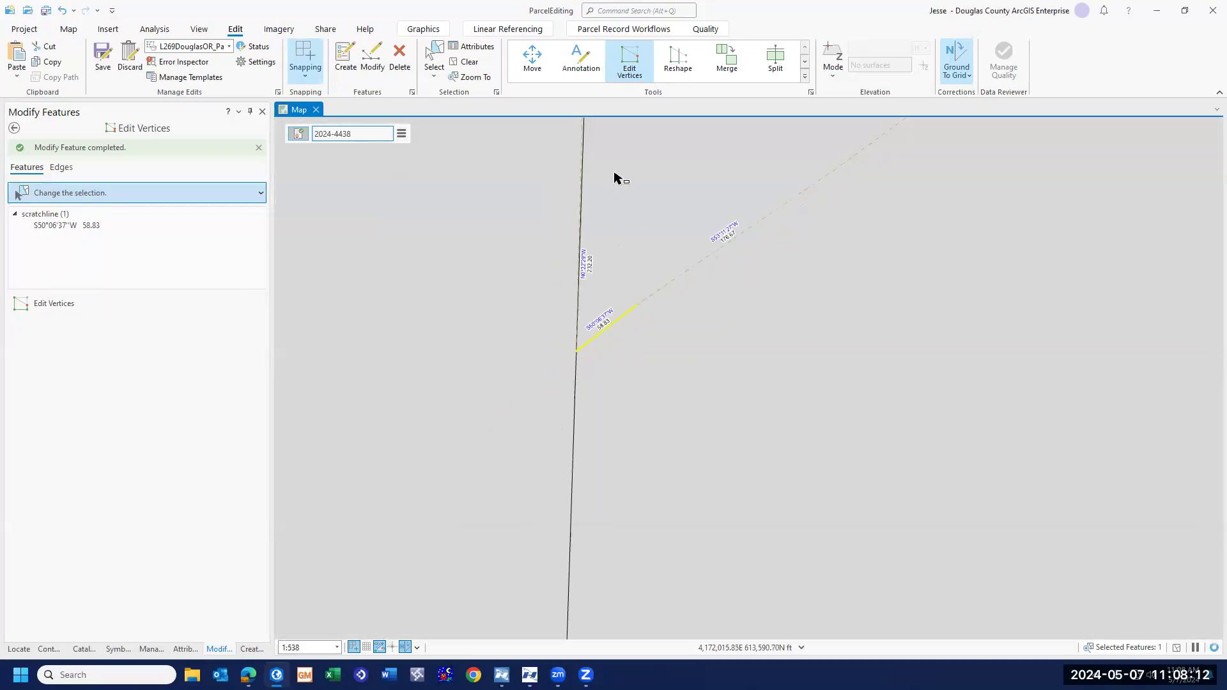
scroll(620, 173, "down", 3)
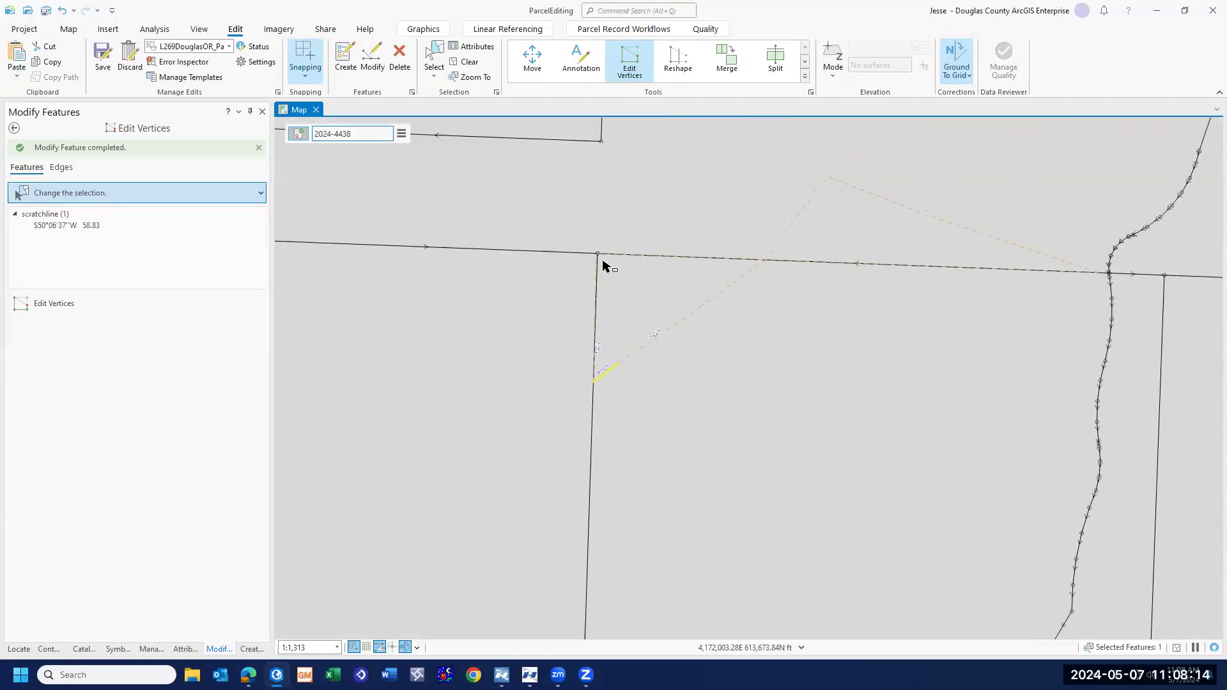
scroll(601, 252, "up", 6)
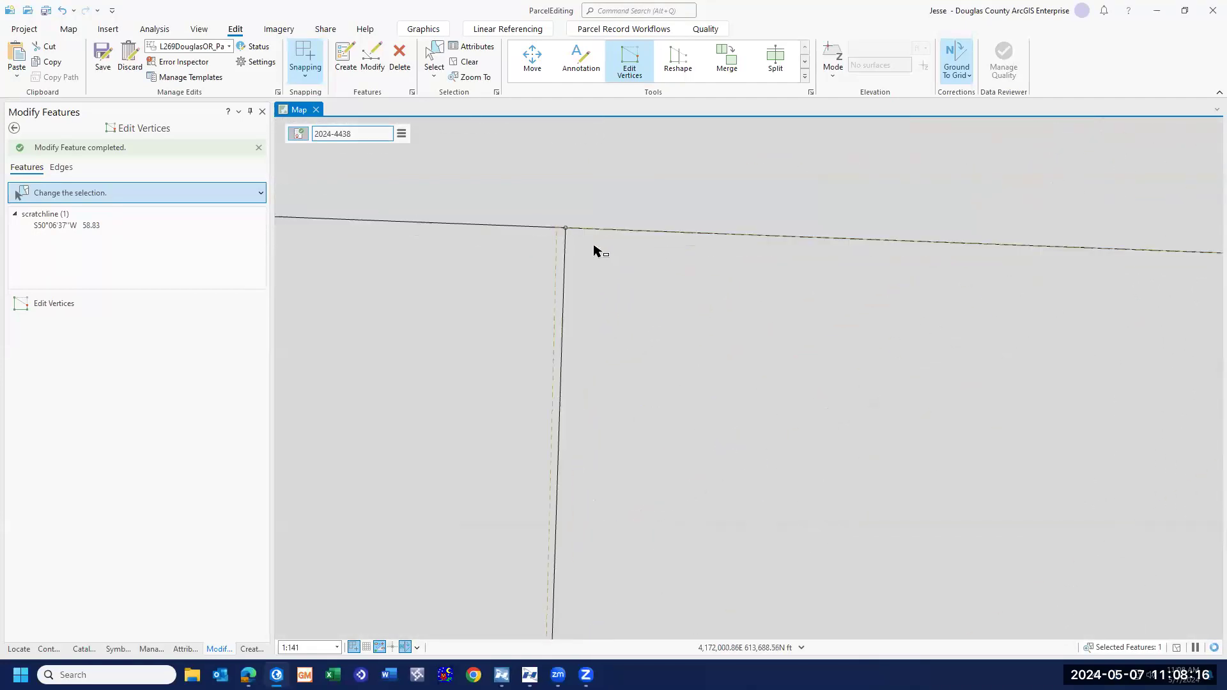
scroll(585, 237, "up", 3)
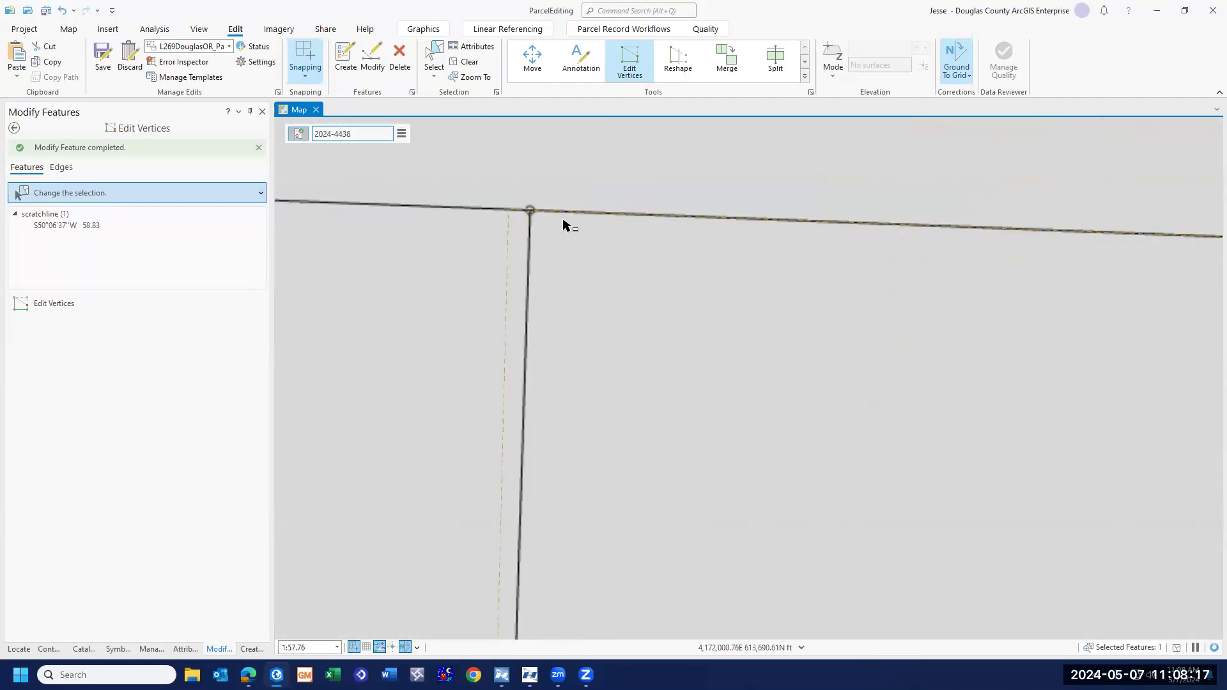
left_click(514, 227)
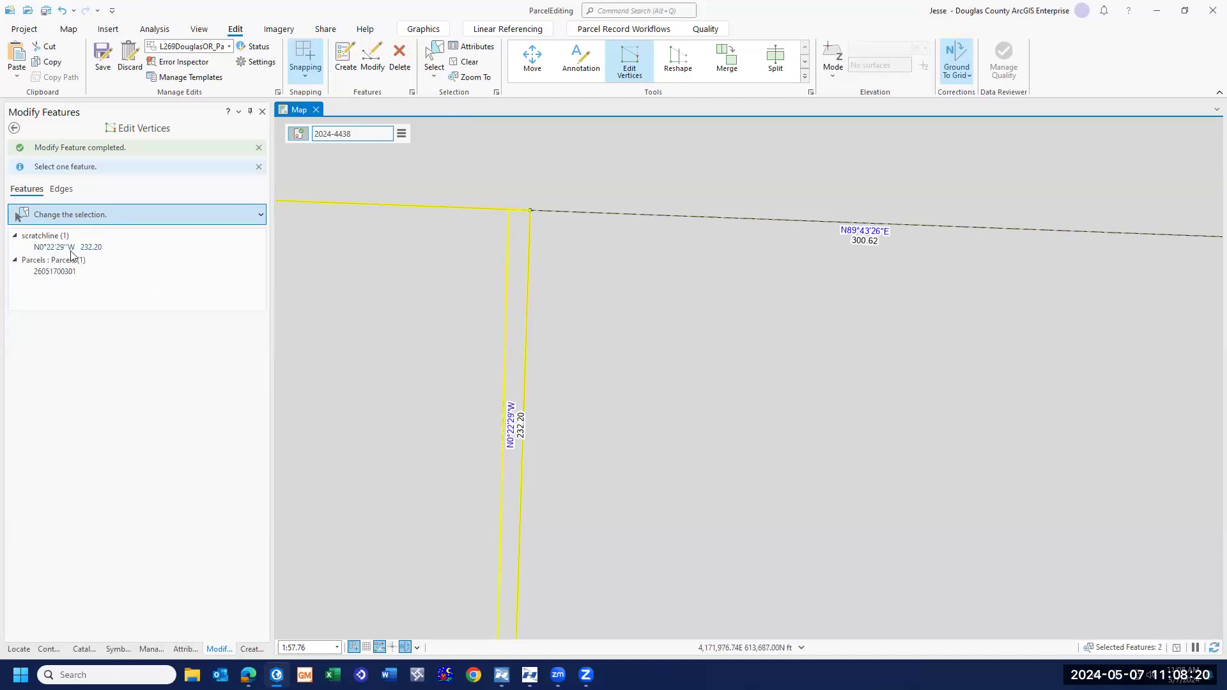
right_click(72, 255)
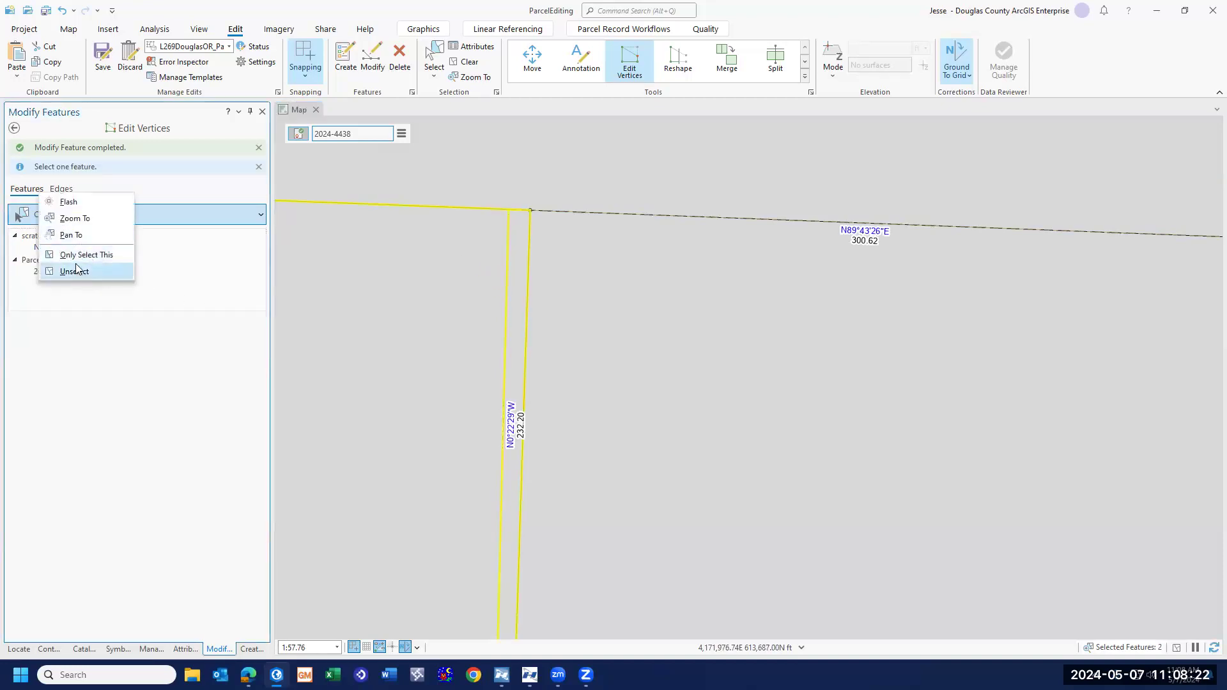
left_click(75, 270)
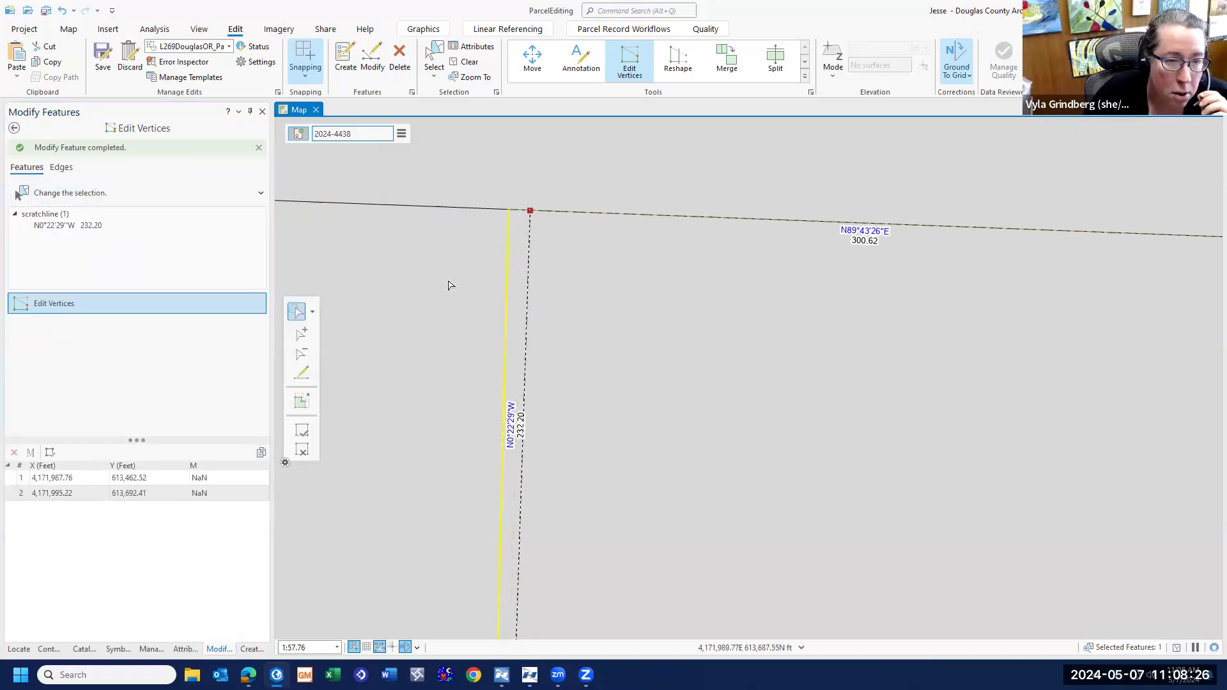
left_click(302, 430)
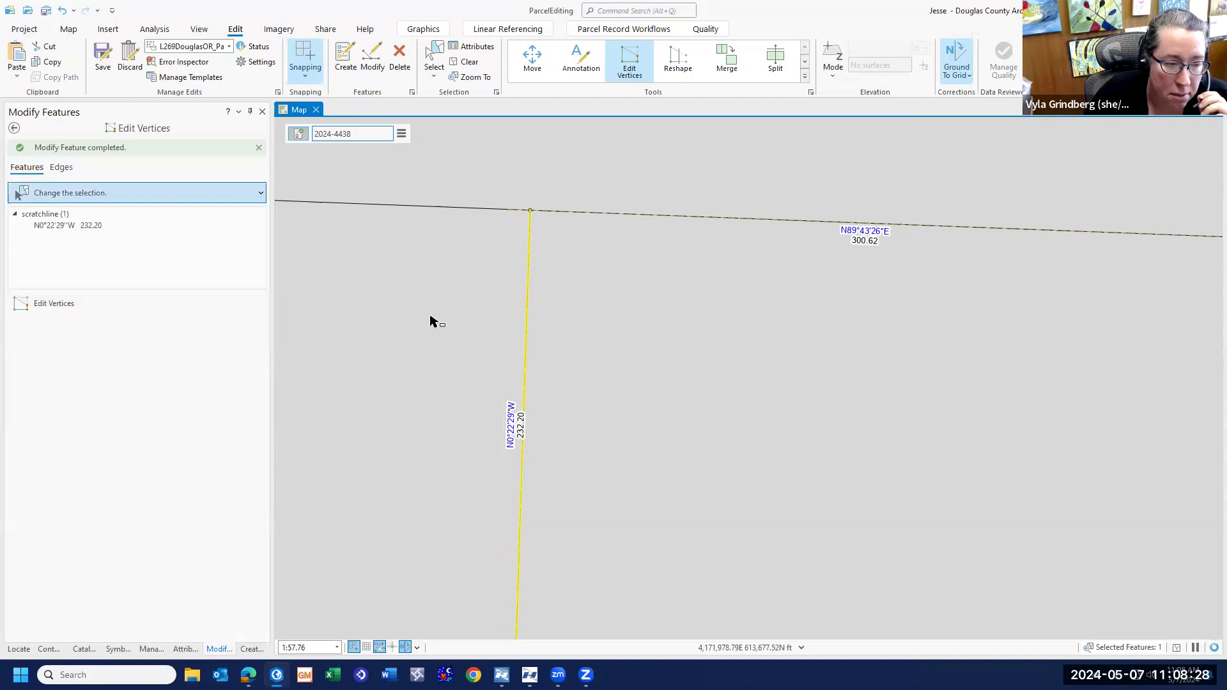
- Select only the N89°43'26"E scratchline for vertex editing, leaving the overlapping parcels and parcel line out of the selection
scroll(521, 225, "up", 2)
left_click(510, 217)
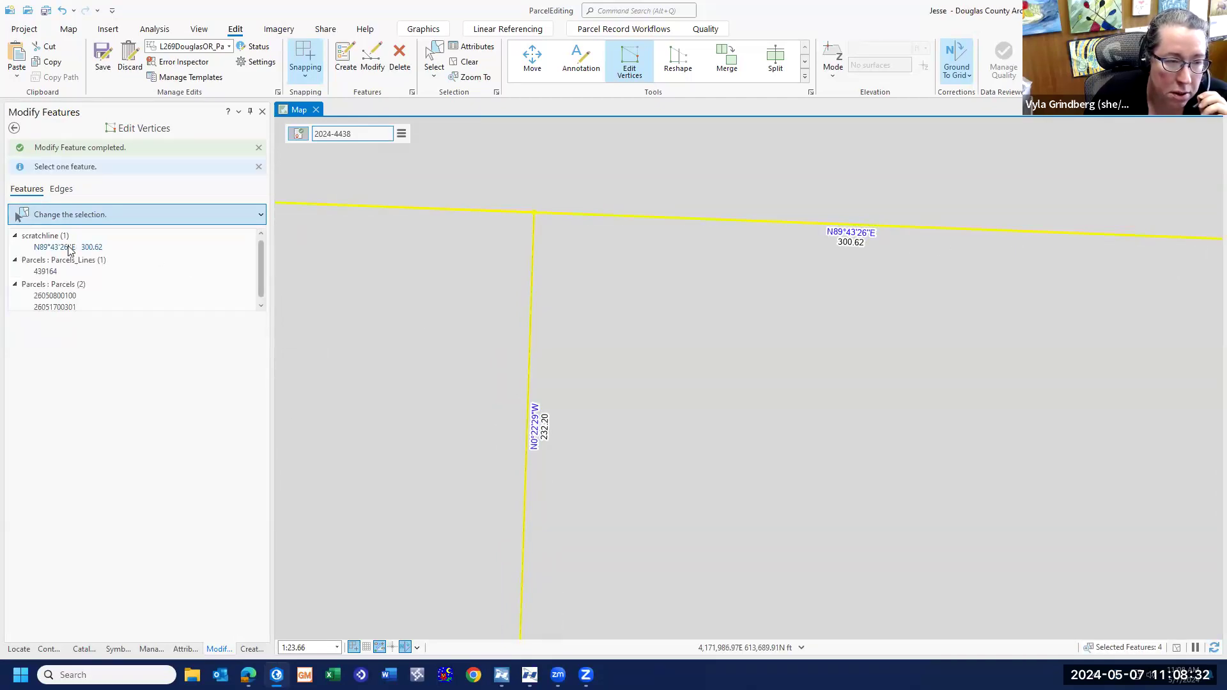
right_click(70, 251)
left_click(94, 254)
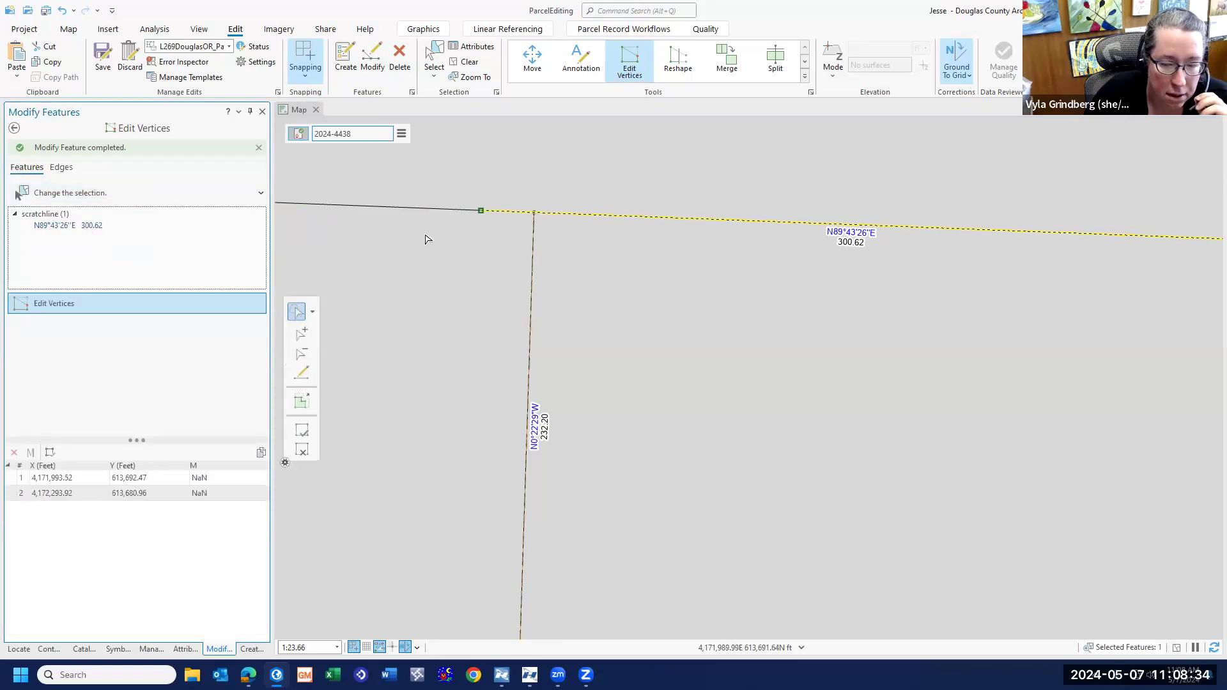
- Measure the distance between the west endpoint of the N89°43'26"E scratchline and the existing parcel corner
left_click(627, 11)
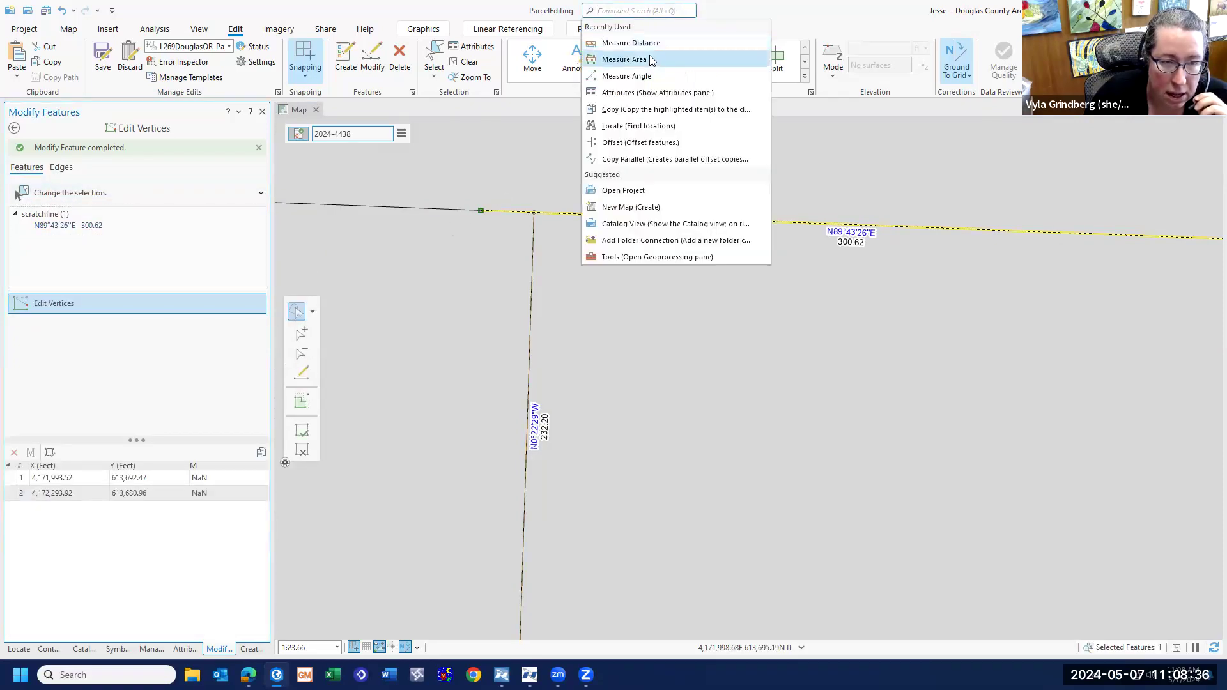
left_click(633, 41)
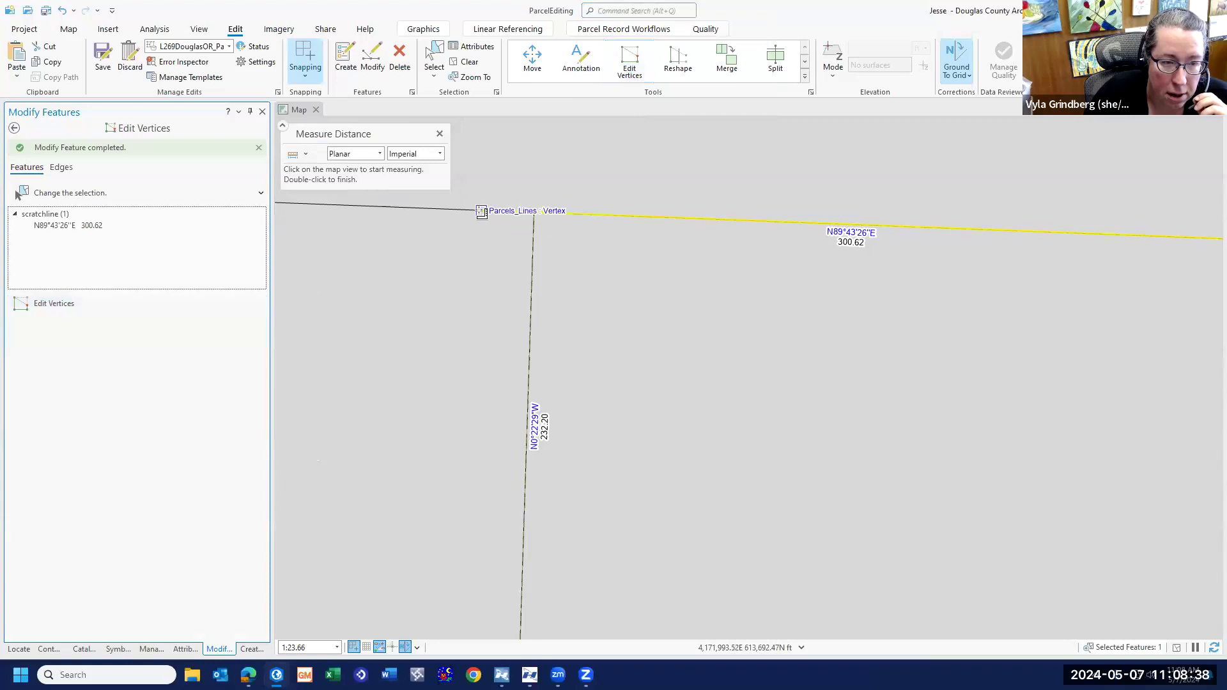
left_click(482, 210)
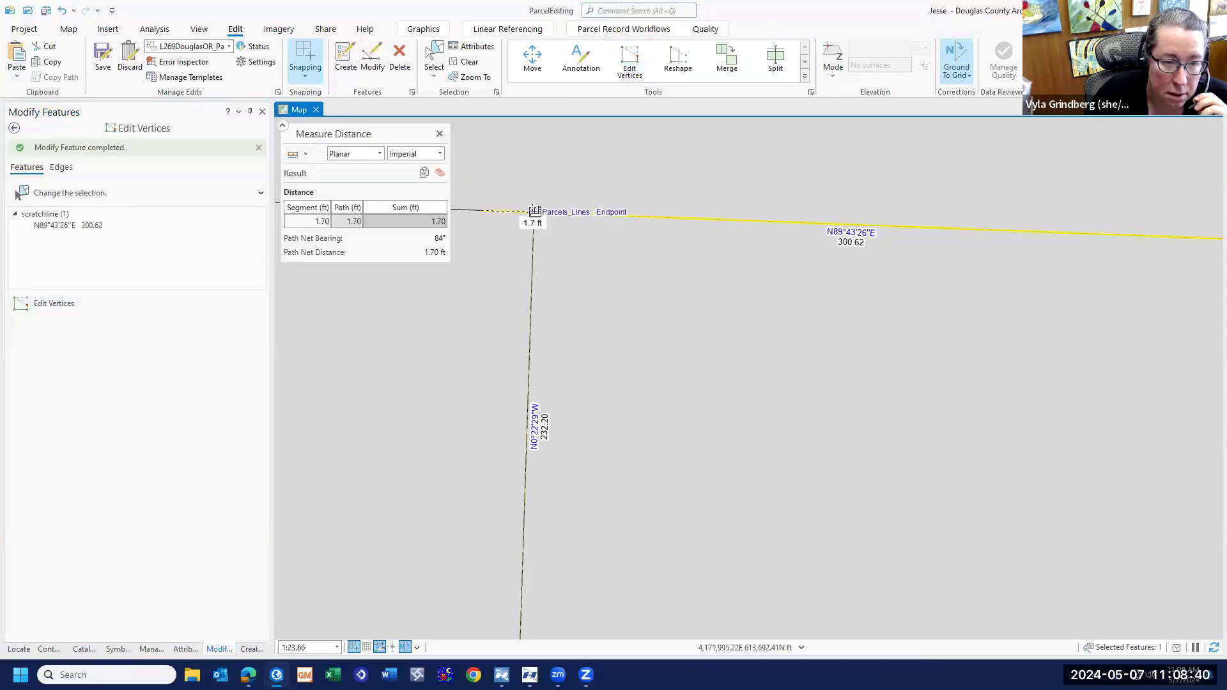
key("Escape")
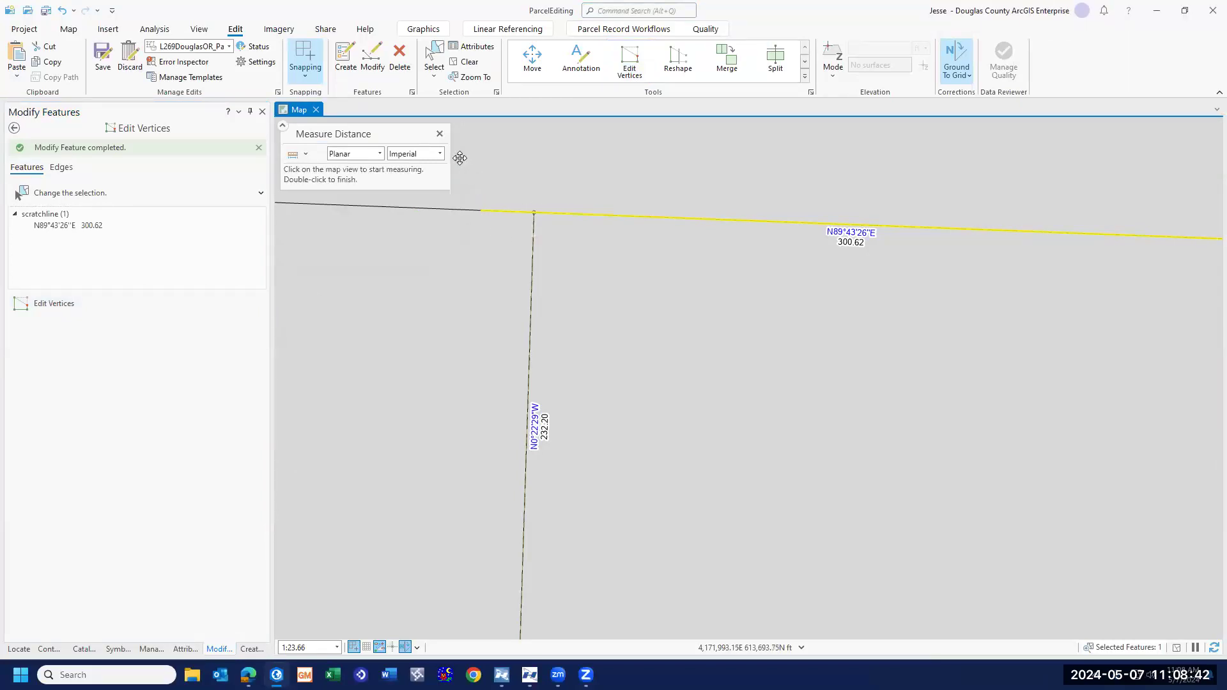
left_click(439, 134)
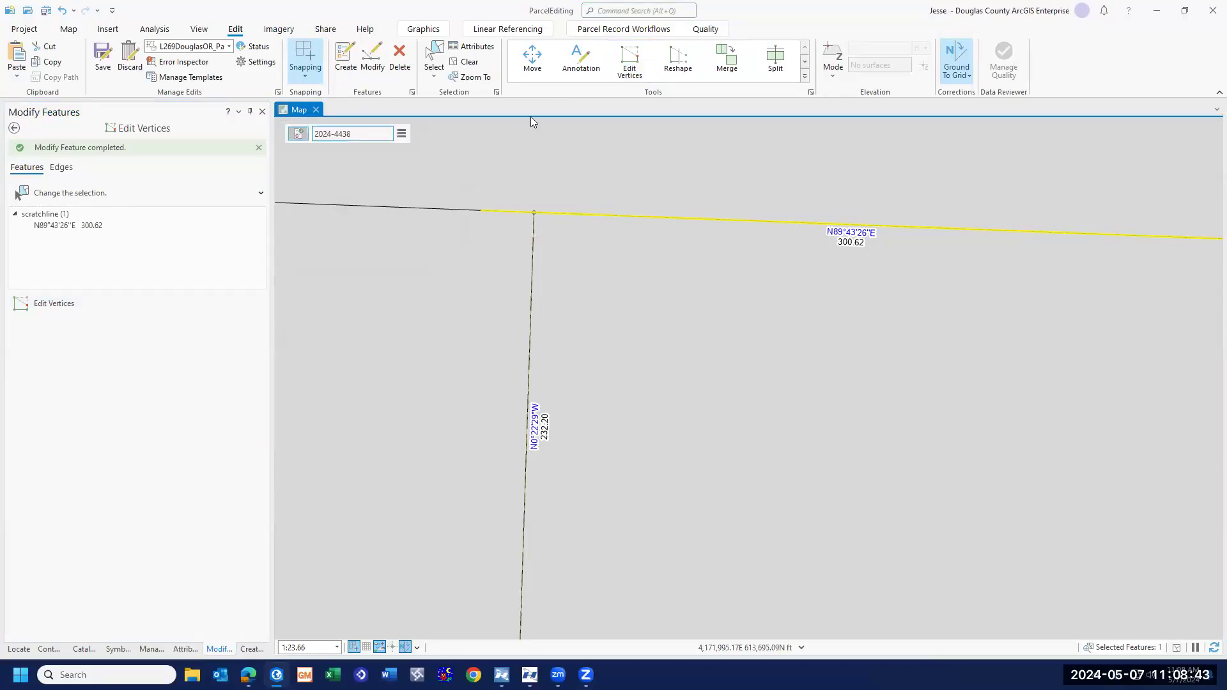
- Snap the west endpoint of the N89°43'26"E scratchline to the parcel corner at the north end of the N0°22'29"W line
left_click(630, 60)
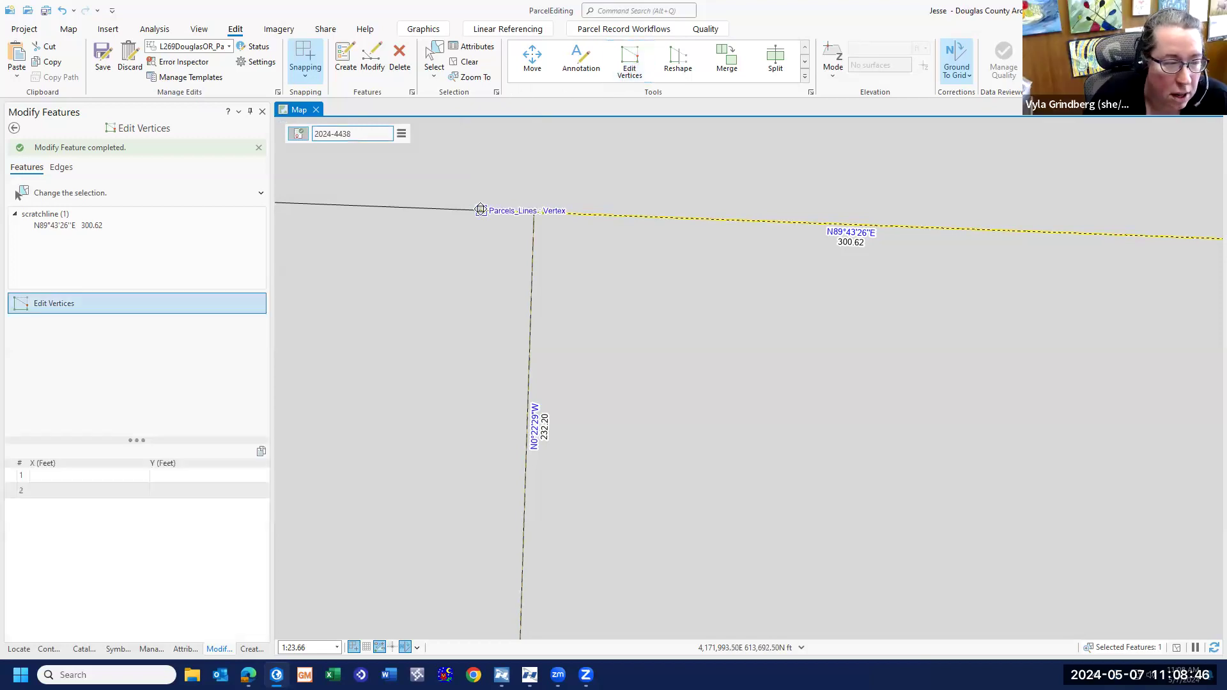
left_click_drag(480, 210, 534, 212)
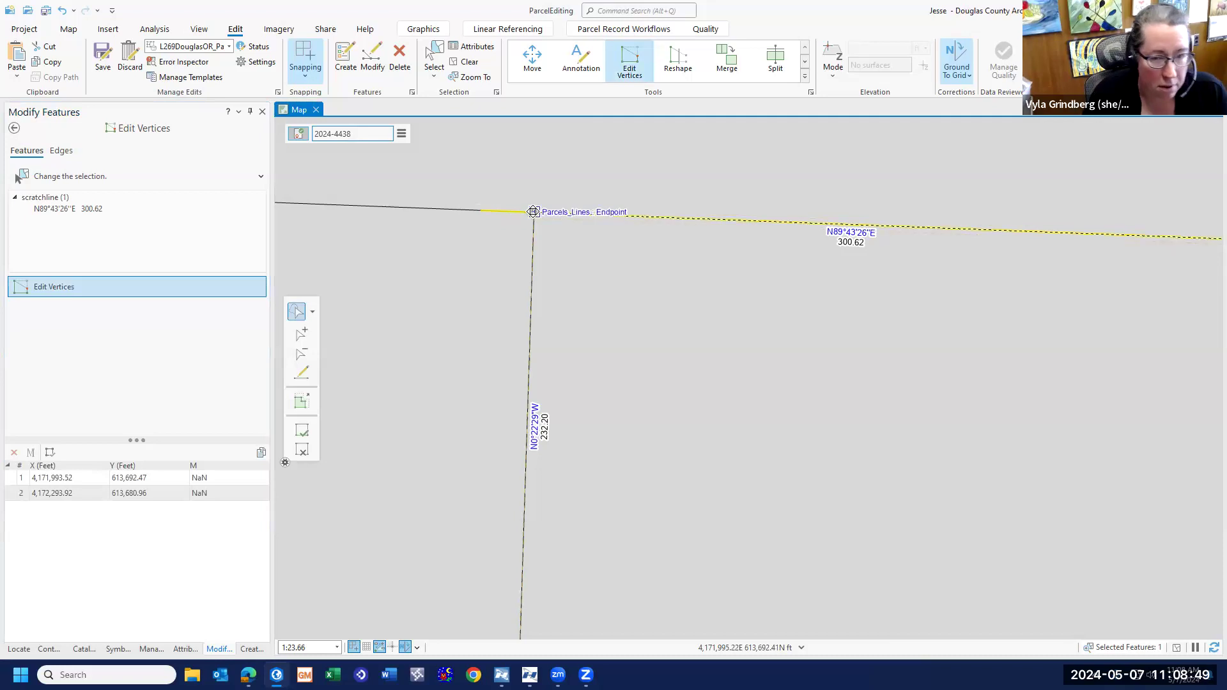
left_click(302, 430)
- Check how the adjusted scratchline traverses fit the surrounding parcel boundaries
scroll(955, 389, "down", 3)
scroll(1088, 395, "down", 3)
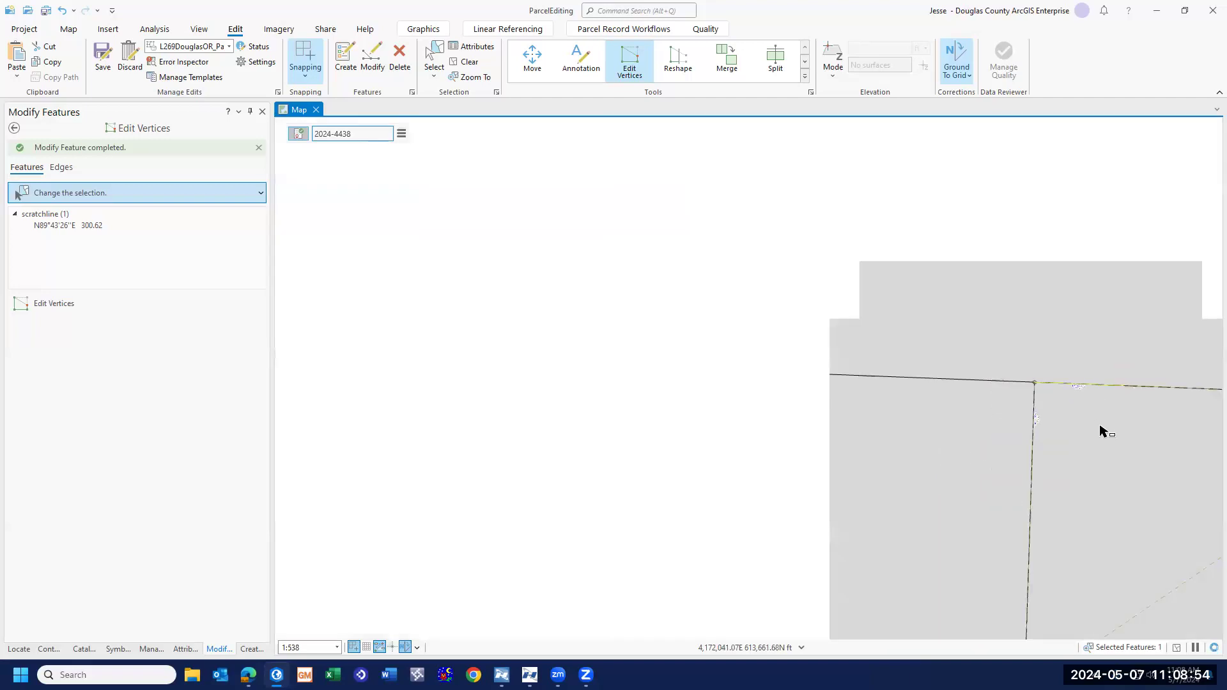
scroll(1015, 320, "up", 1)
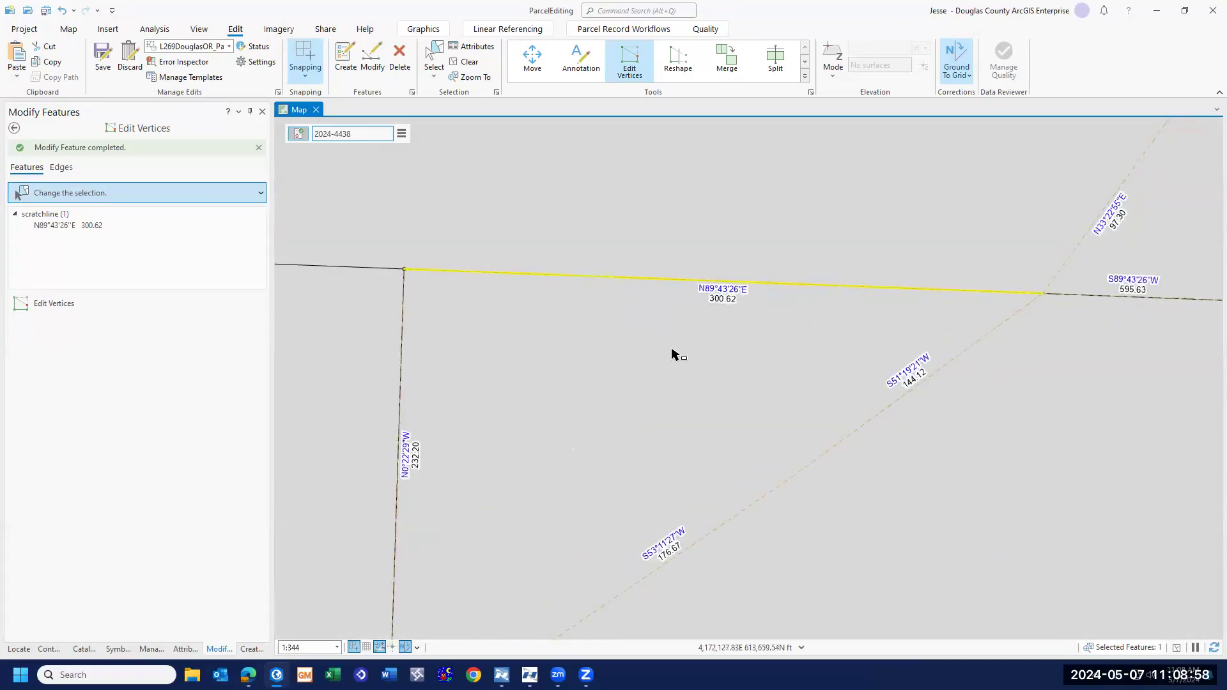
scroll(669, 354, "up", 1)
scroll(679, 359, "down", 2)
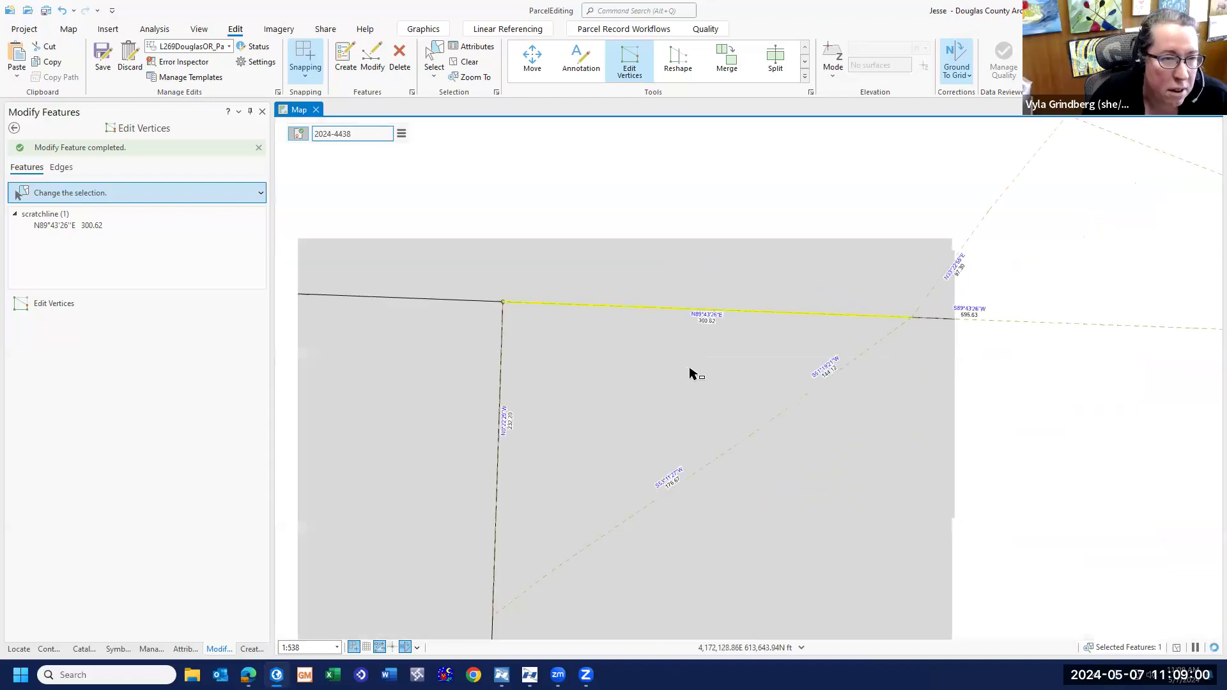
scroll(697, 371, "down", 1)
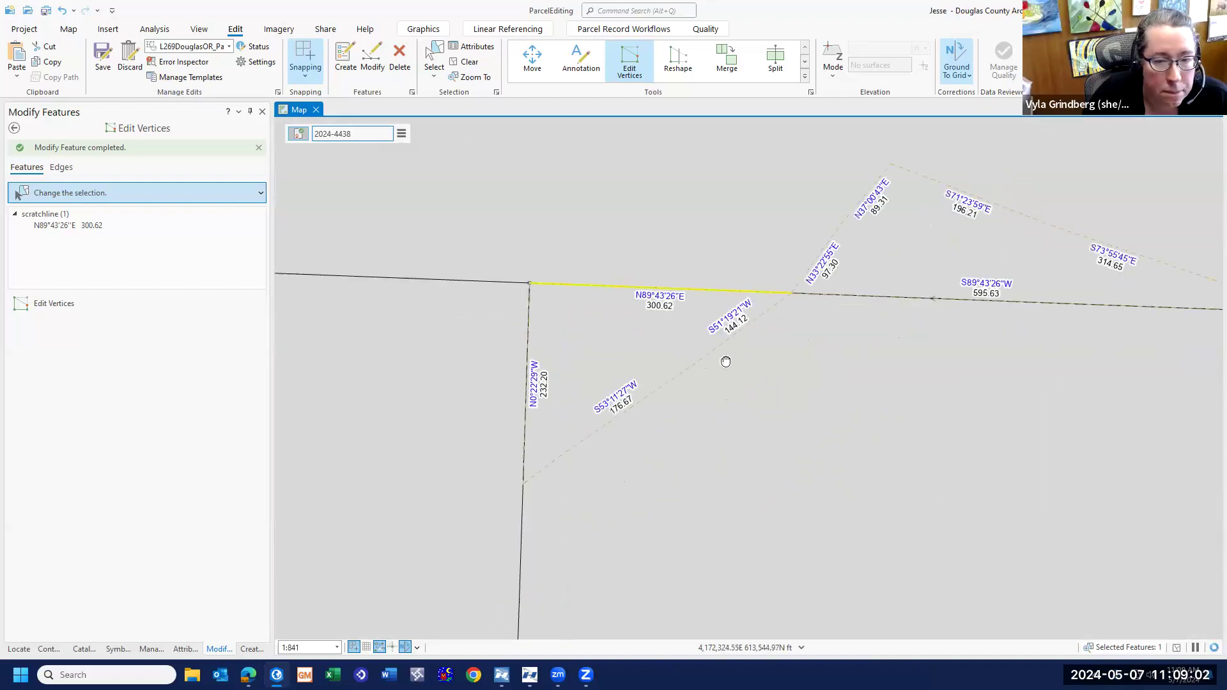
left_click_drag(746, 383, 733, 439)
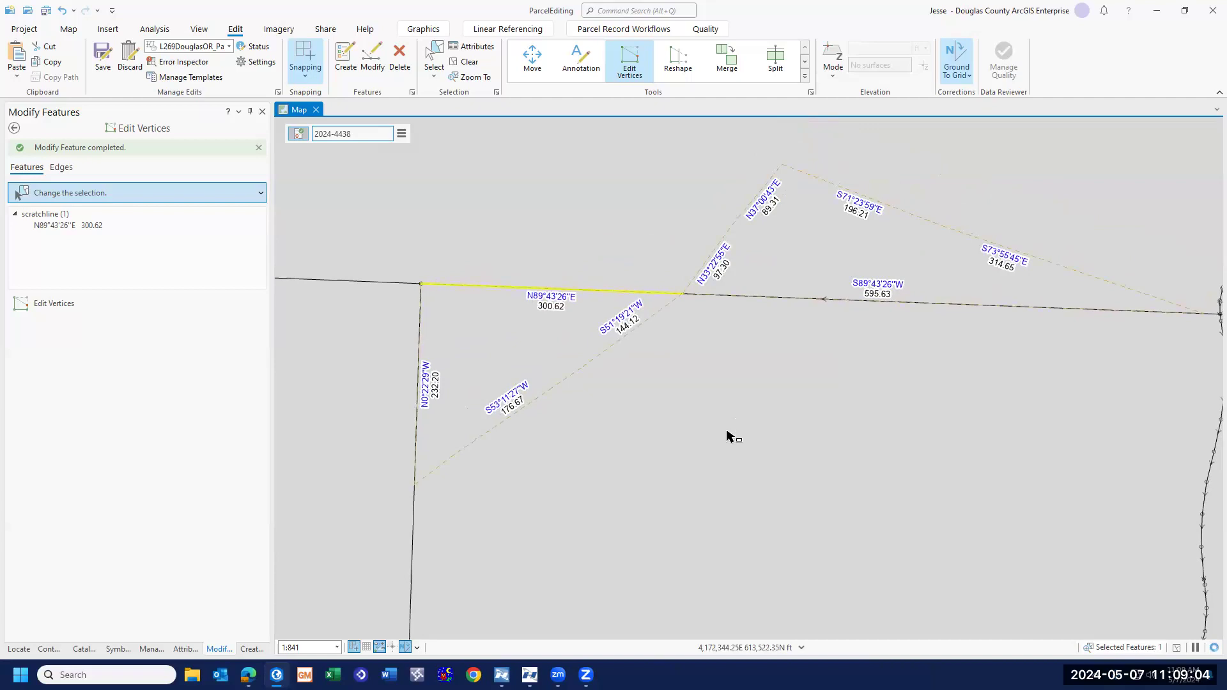
scroll(748, 438, "down", 2)
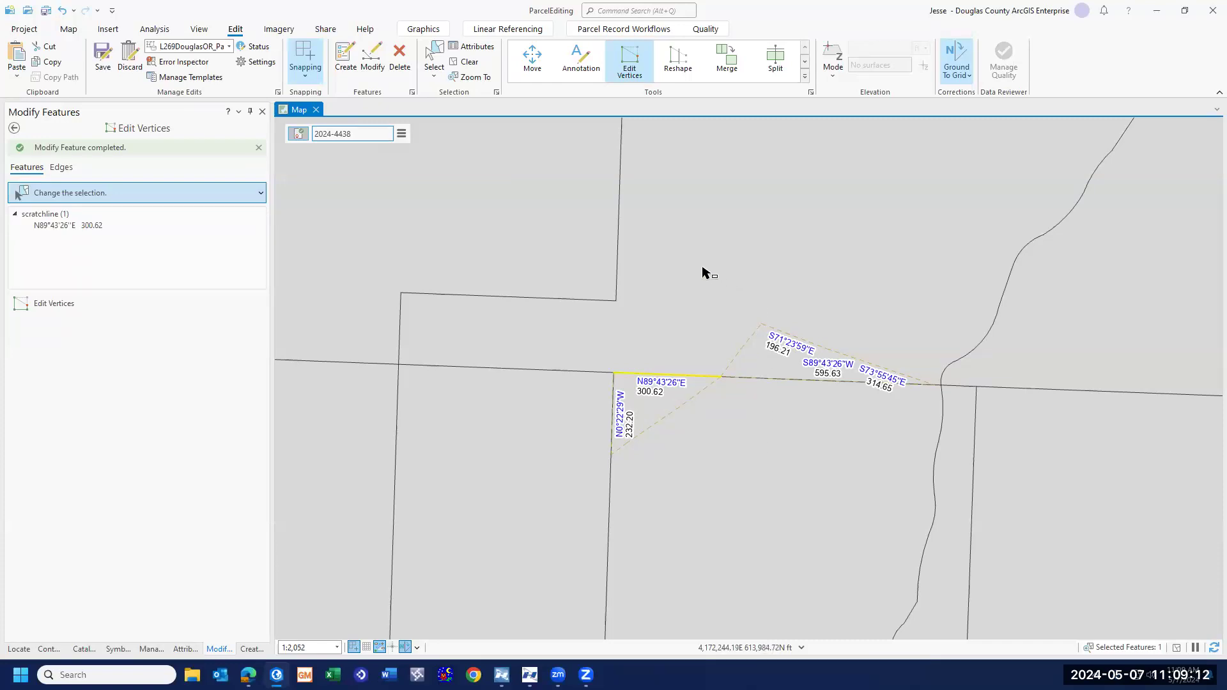
- Select the two parcels on either side of the shared east-west boundary and copy their lines into record 2024-4438 with Copy Lines To
left_click(734, 283)
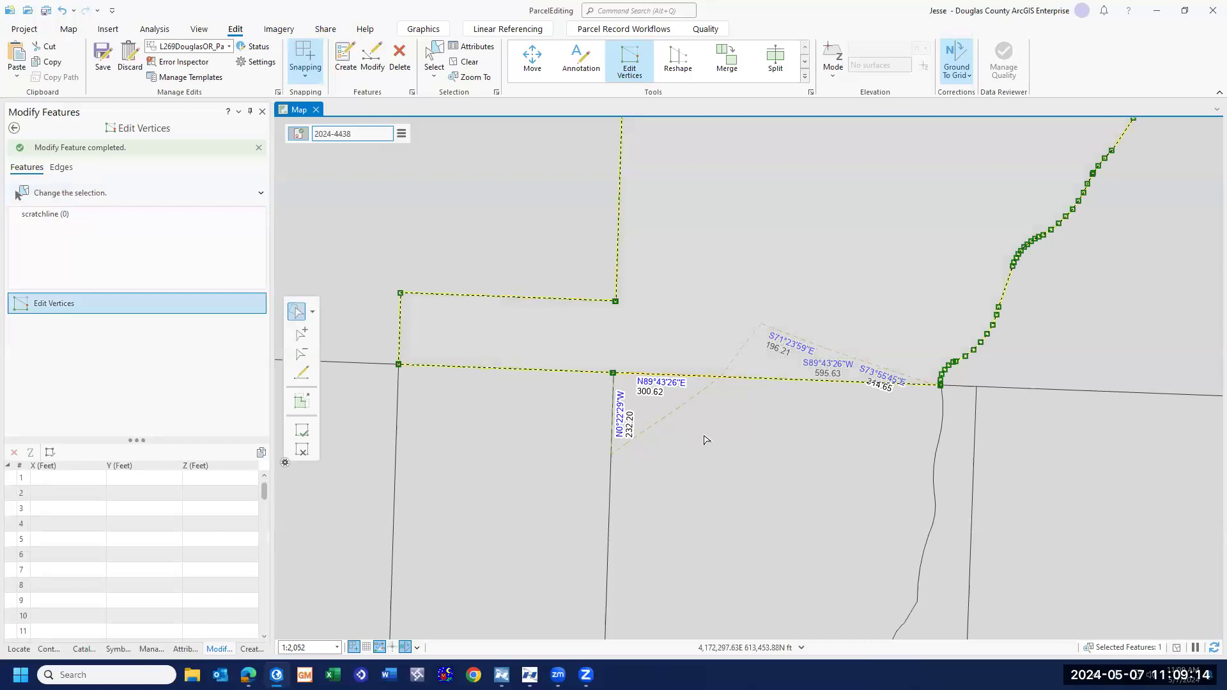
left_click(13, 129)
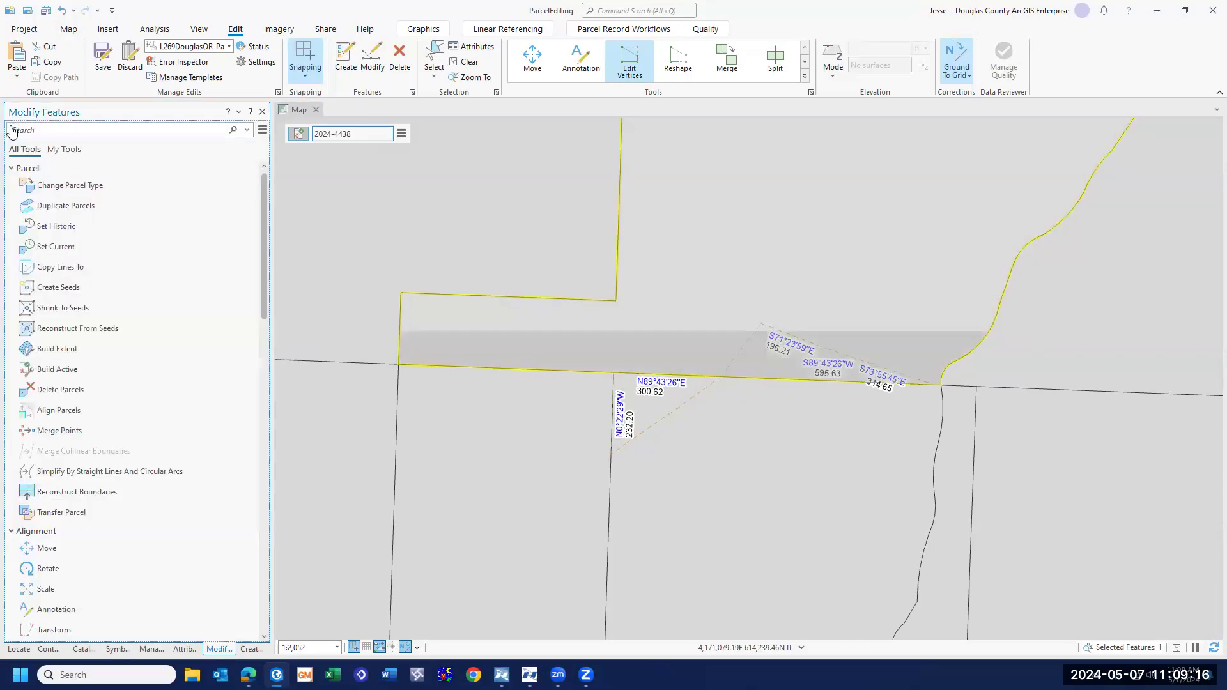
left_click(434, 56)
left_click_drag(708, 449, 739, 486)
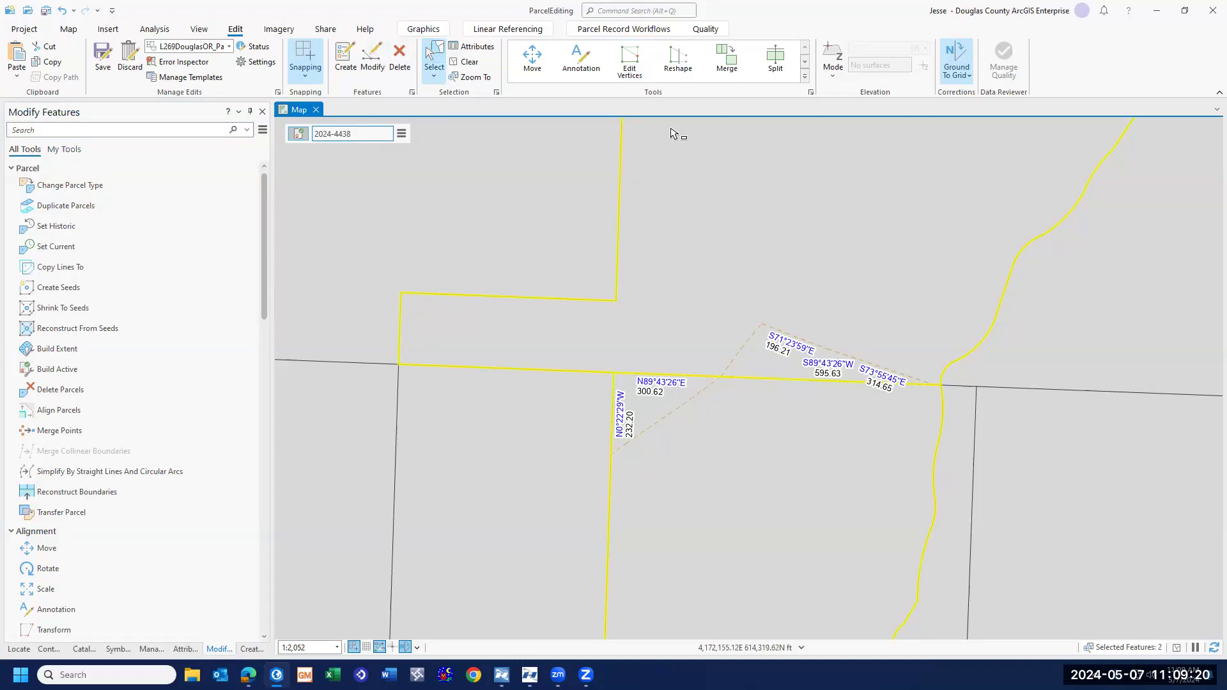
left_click(624, 29)
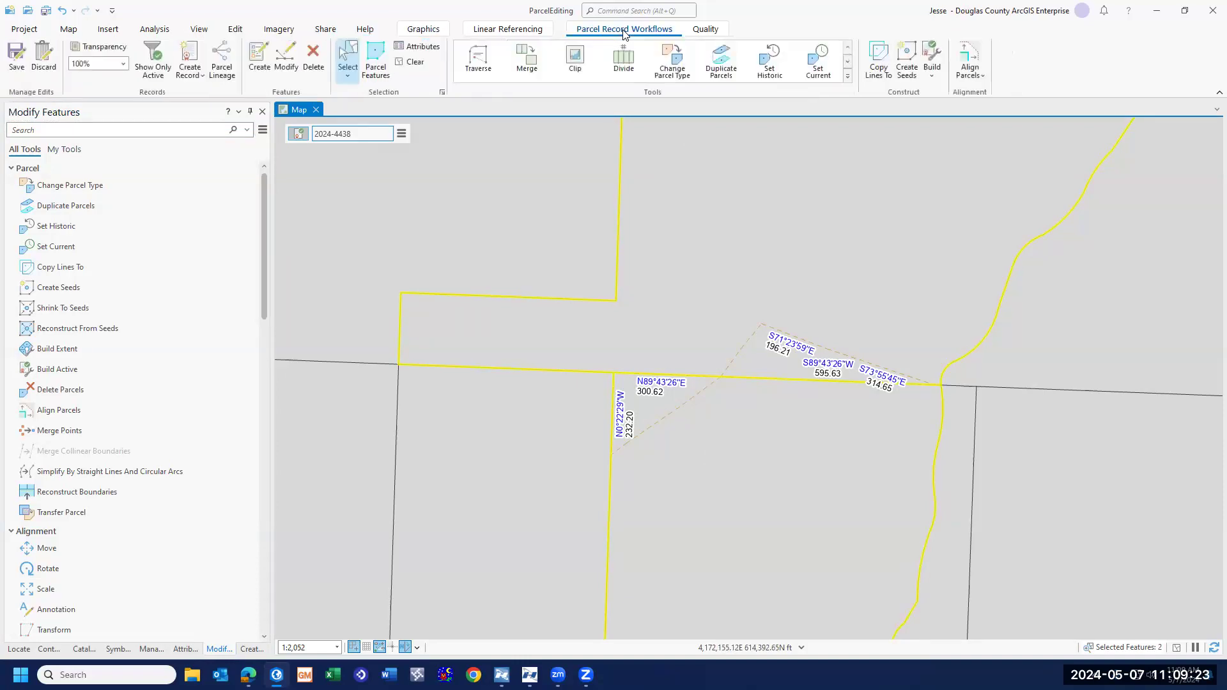
left_click(878, 58)
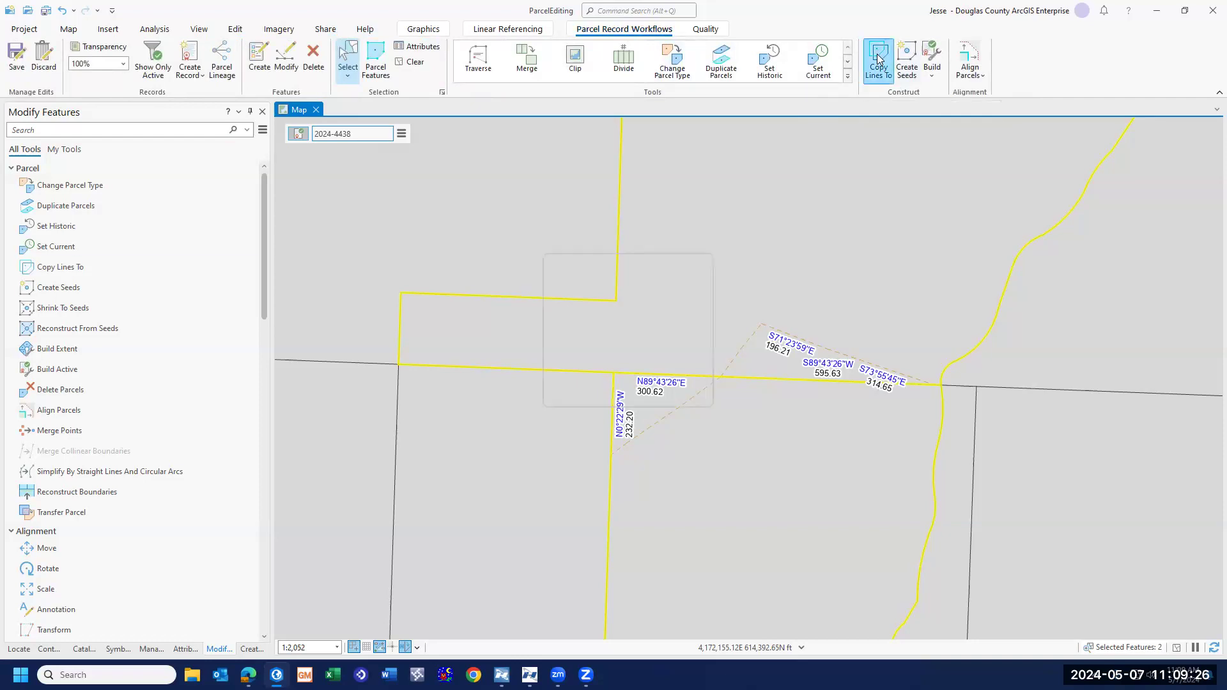
left_click(631, 393)
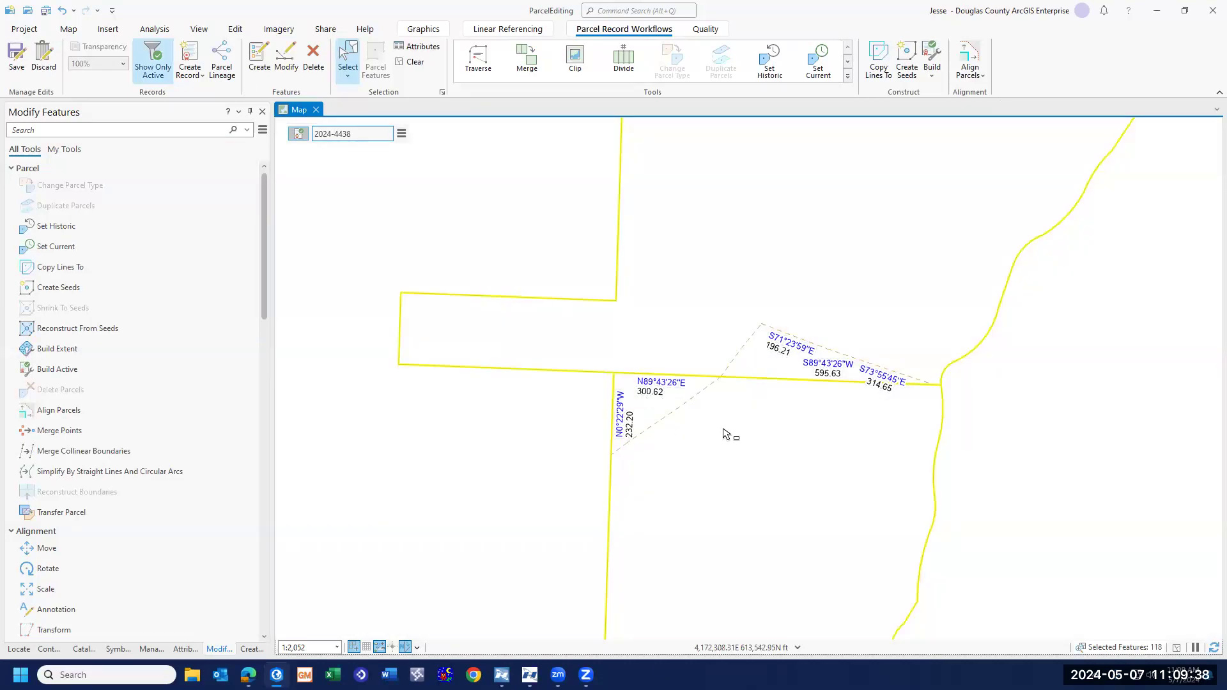
- Shorten the copied west boundary line, snapping its north endpoint to the south end of the N0°22'29"W scratchline
scroll(724, 434, "up", 2)
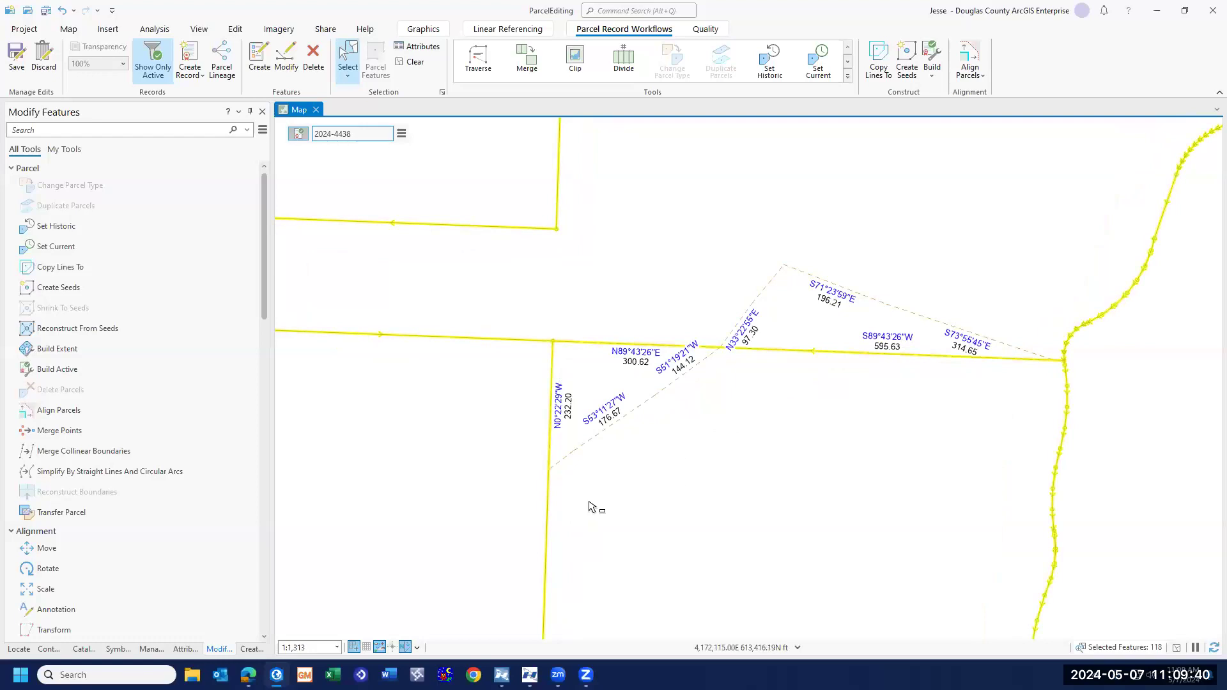
left_click(548, 493)
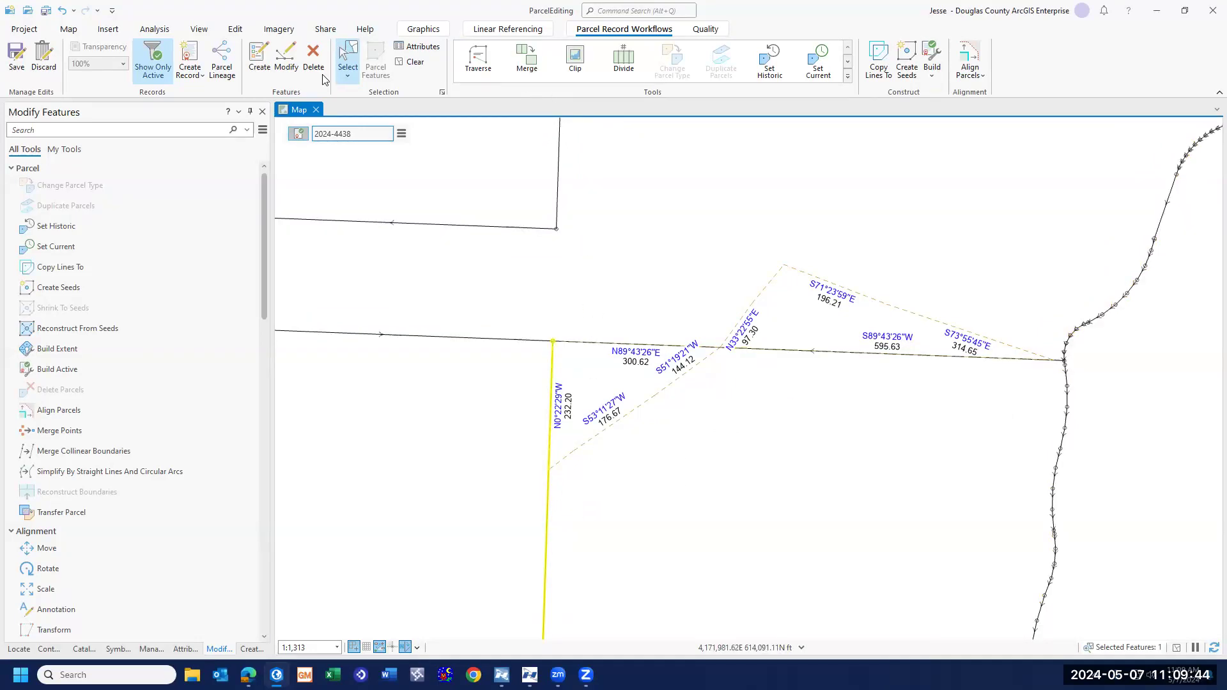
left_click(293, 56)
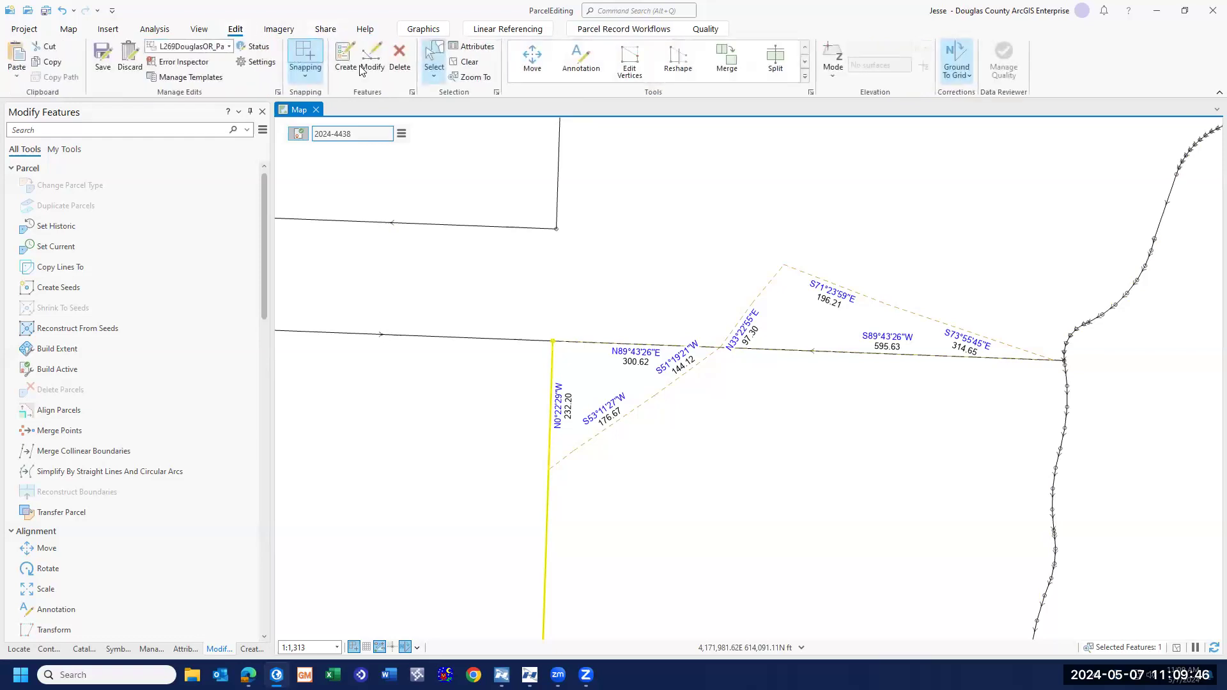
left_click(630, 61)
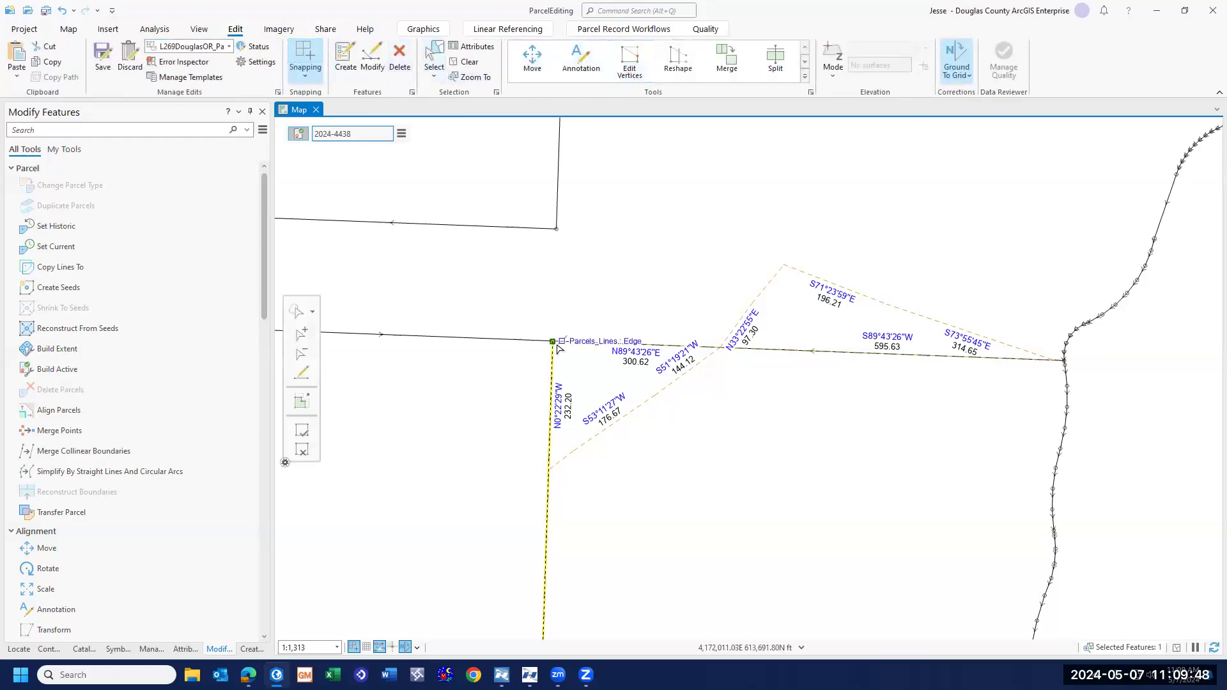
left_click_drag(573, 441, 548, 469)
left_click(298, 433)
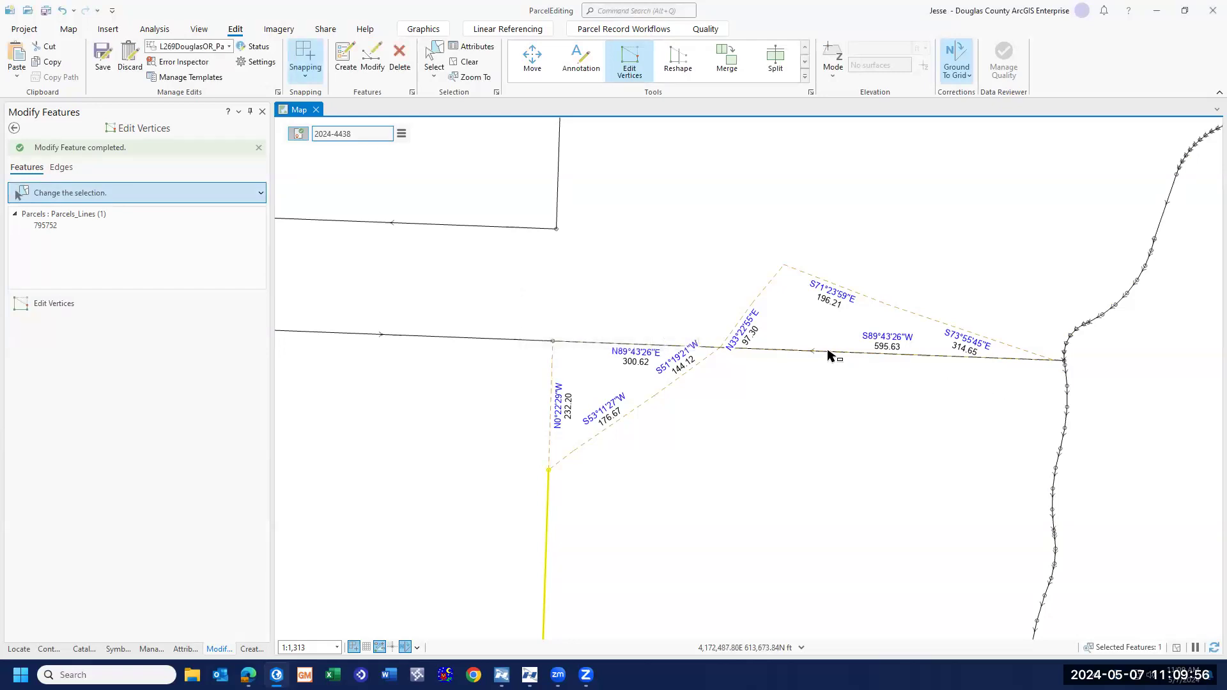
- Shorten the copied shared east-west boundary line, moving its west endpoint to the east end of the S73°55'45"E scratchline
left_click_drag(828, 350, 843, 363)
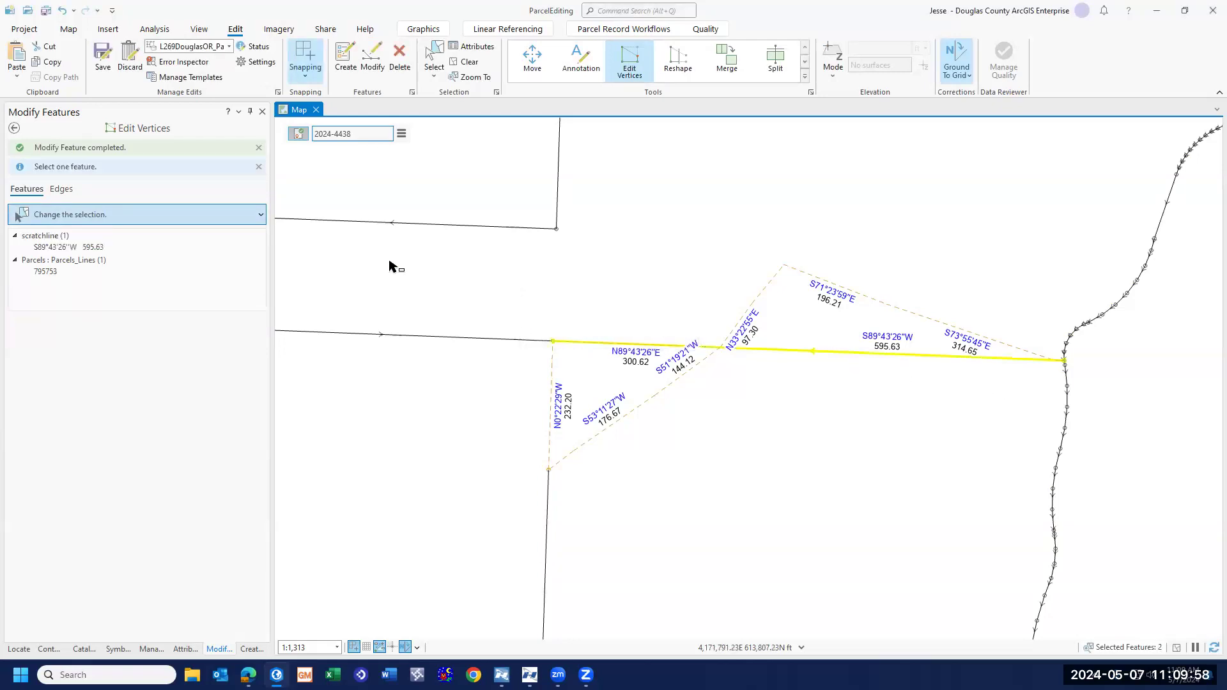
right_click(42, 279)
left_click(75, 281)
mouse_move(553, 341)
left_mouse_down()
mouse_move(795, 381)
mouse_move(1041, 383)
mouse_move(1053, 361)
left_mouse_up()
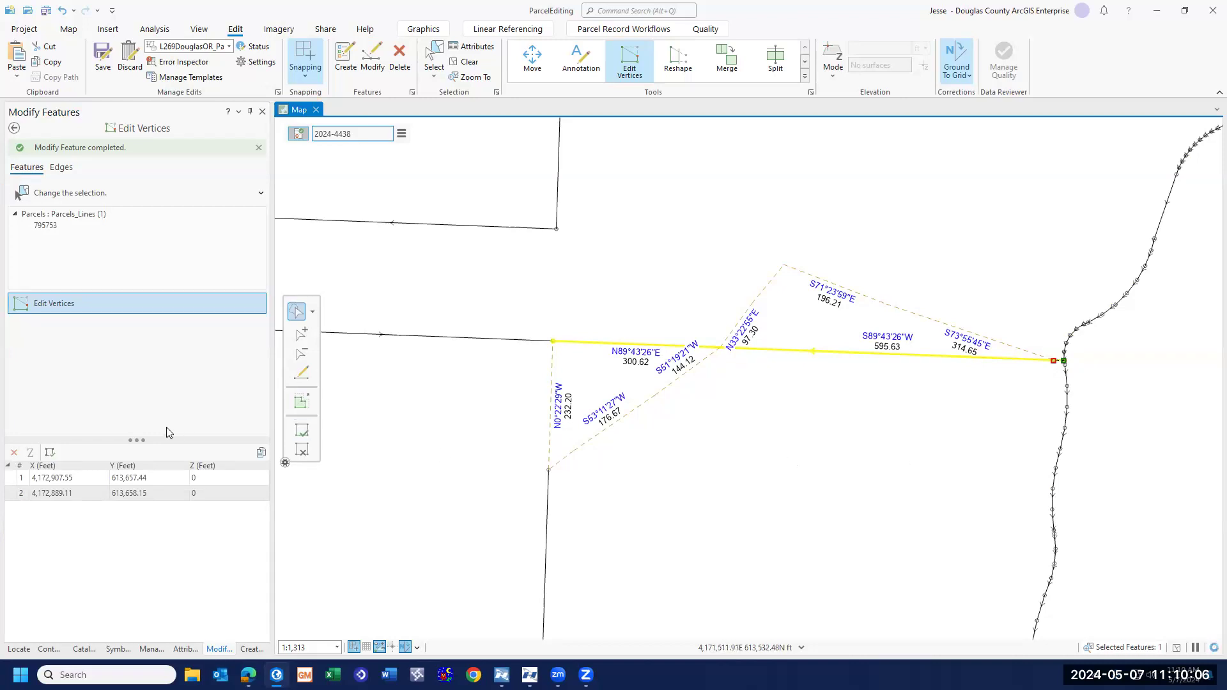
left_click(302, 430)
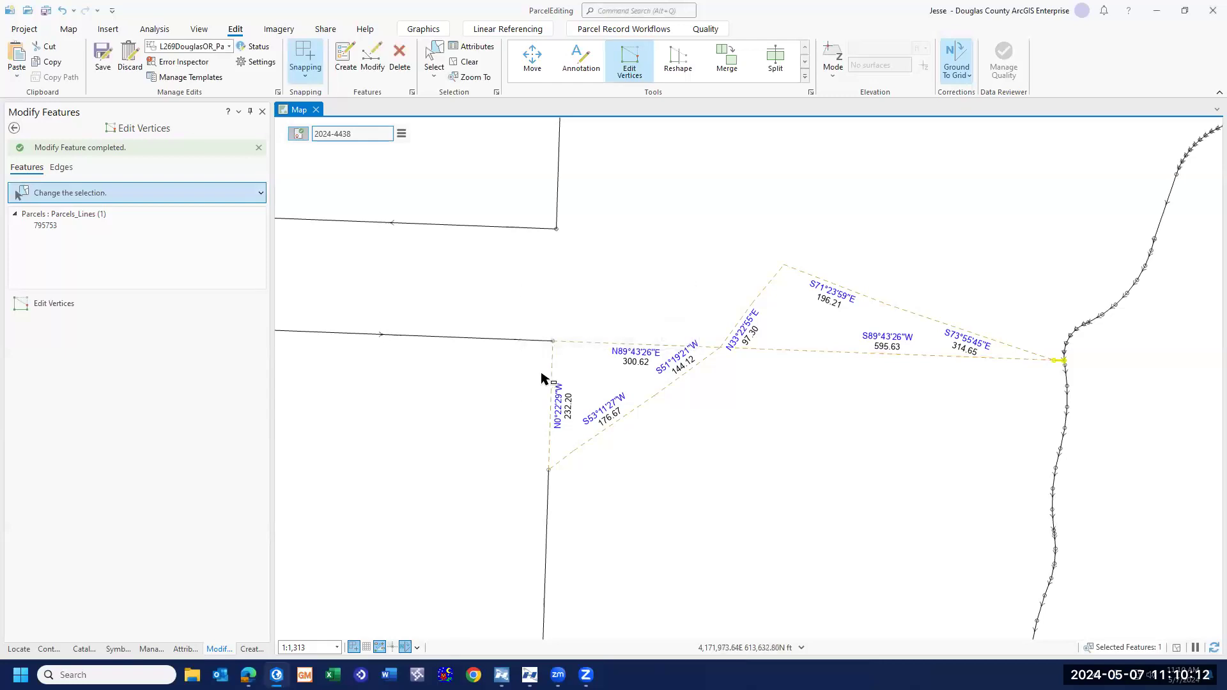
- Select the N0°22'29"W scratchline and all the diagonal scratchlines, excluding those along the shared boundary, and cut them from the scratchline layer
left_click_drag(564, 378, 663, 419)
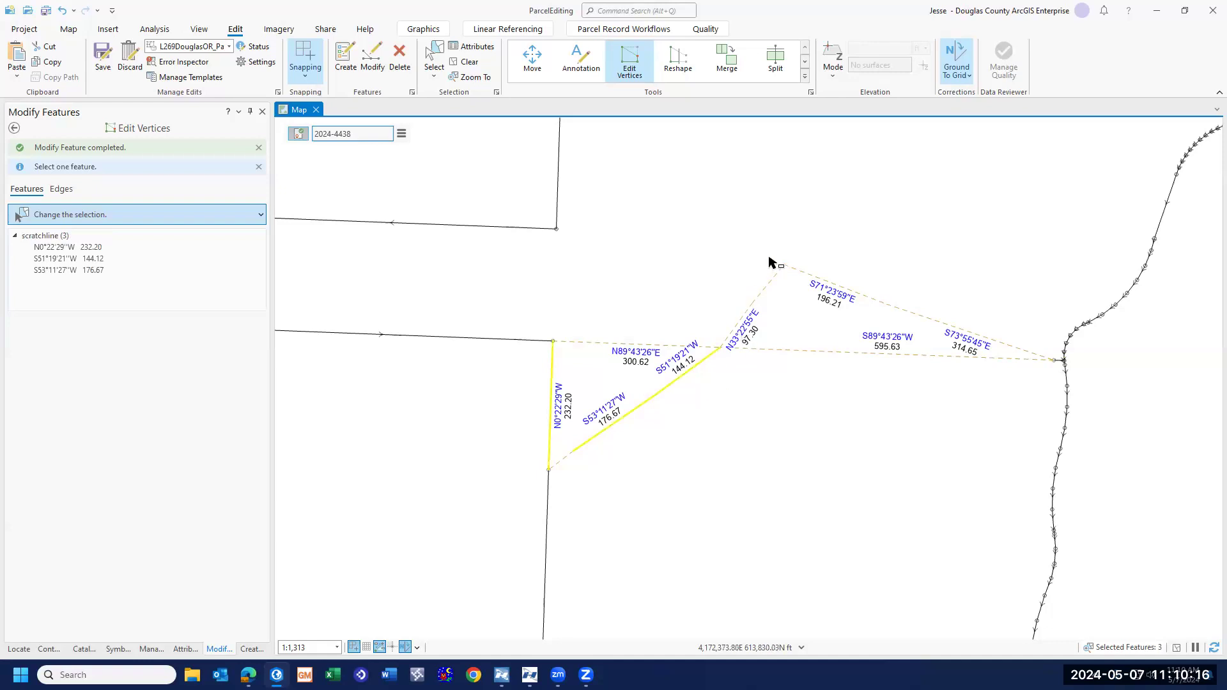
left_click_drag(957, 331, 957, 330)
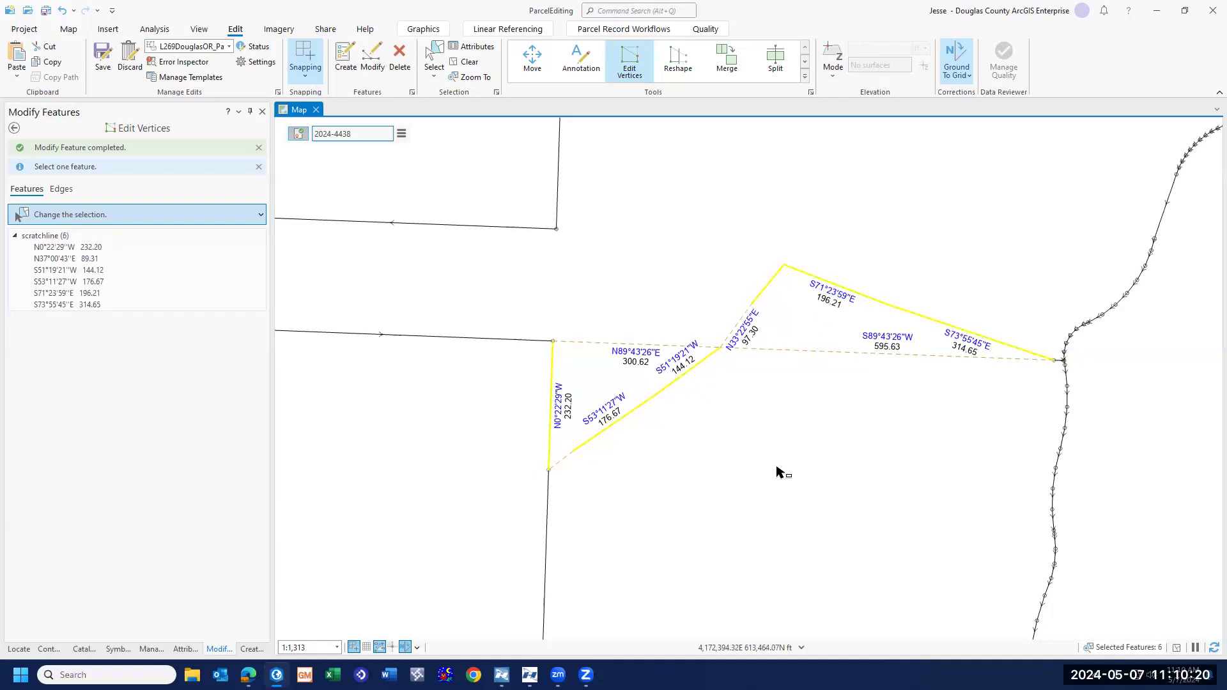
left_click(743, 327)
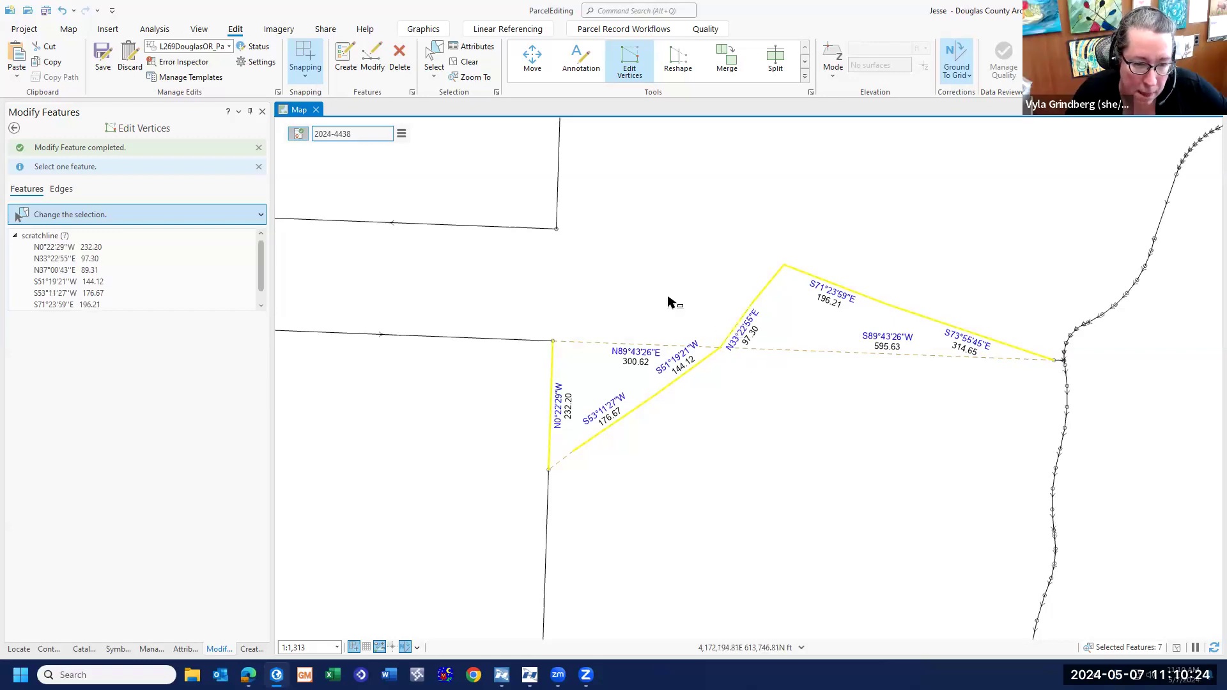
left_click(561, 459)
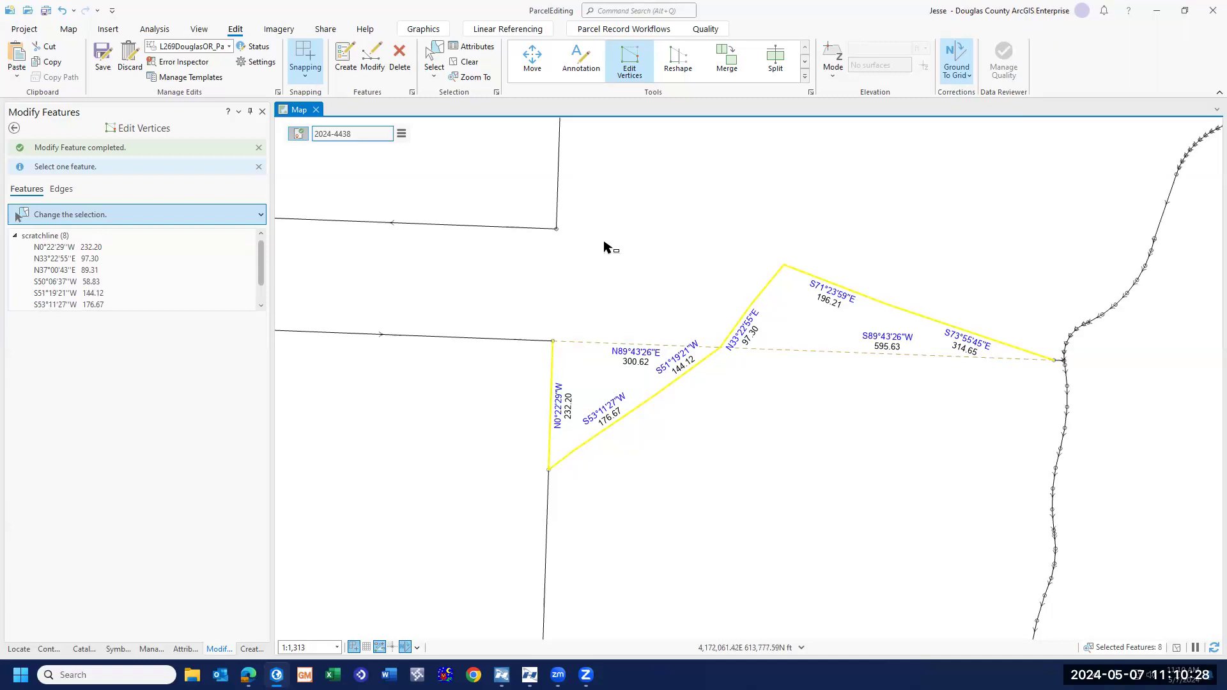
left_click(48, 51)
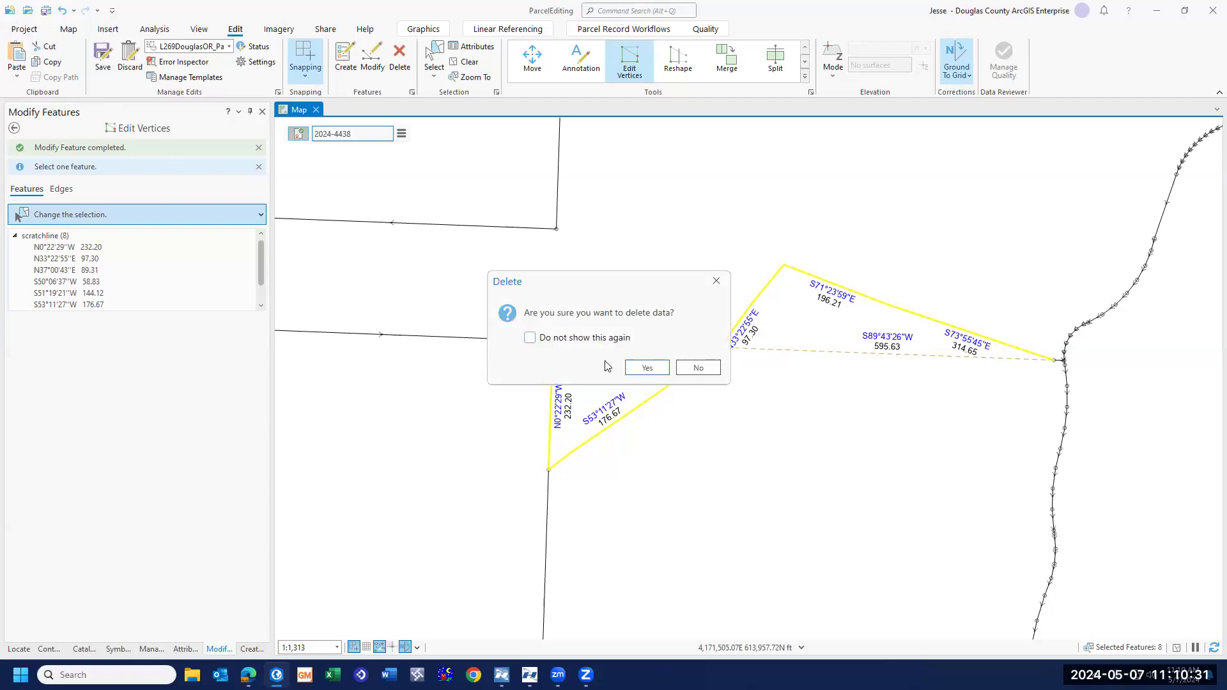
left_click(647, 367)
- Paste the cut scratchlines into the Parcels layer with the ParcelLines template, keeping source attribute values, and finish at the original location
left_click(23, 80)
left_click(48, 95)
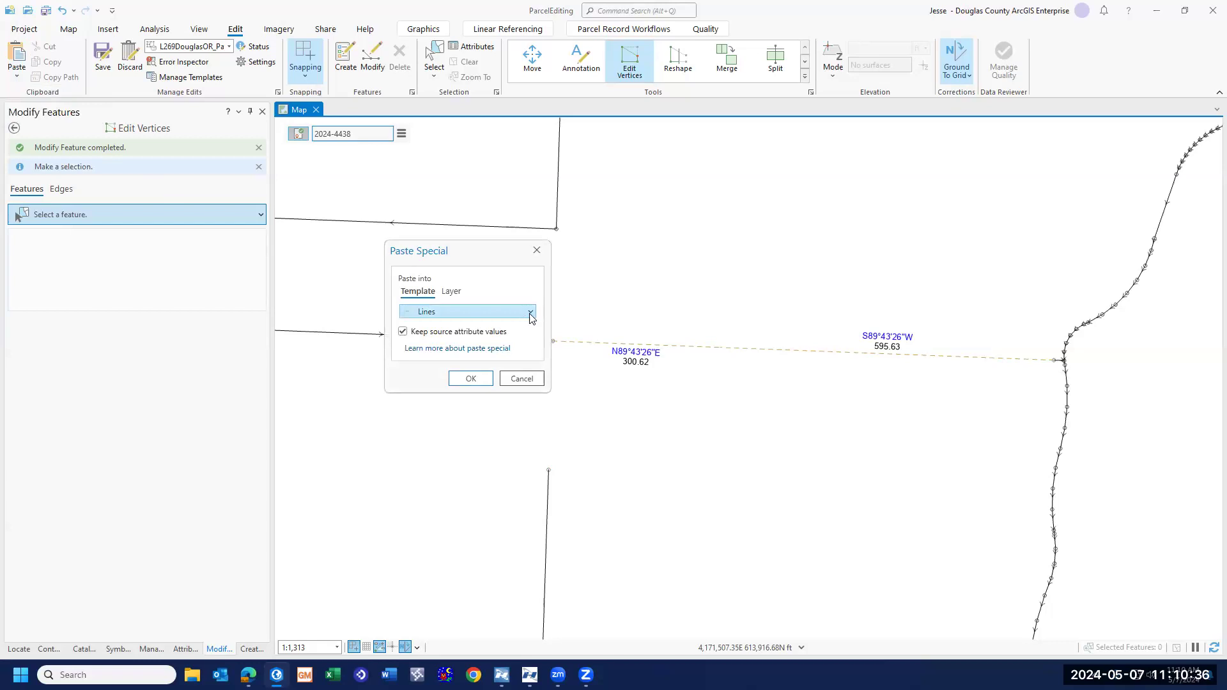
left_click(530, 312)
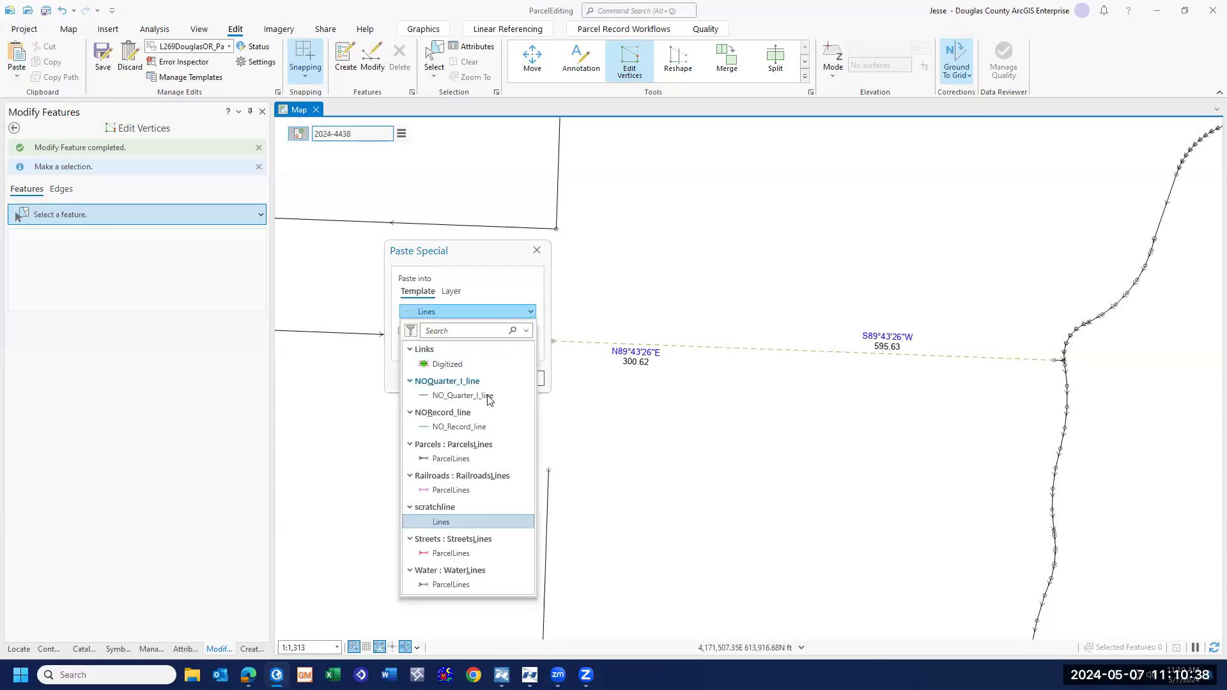
left_click(454, 460)
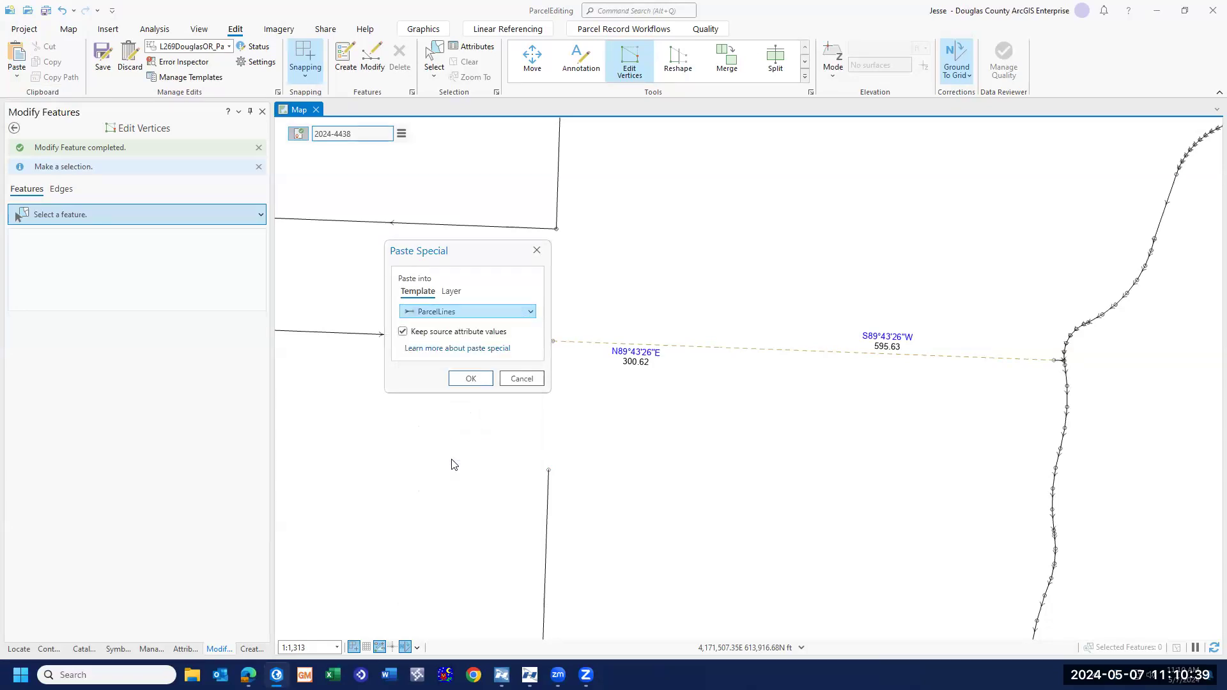
left_click(477, 378)
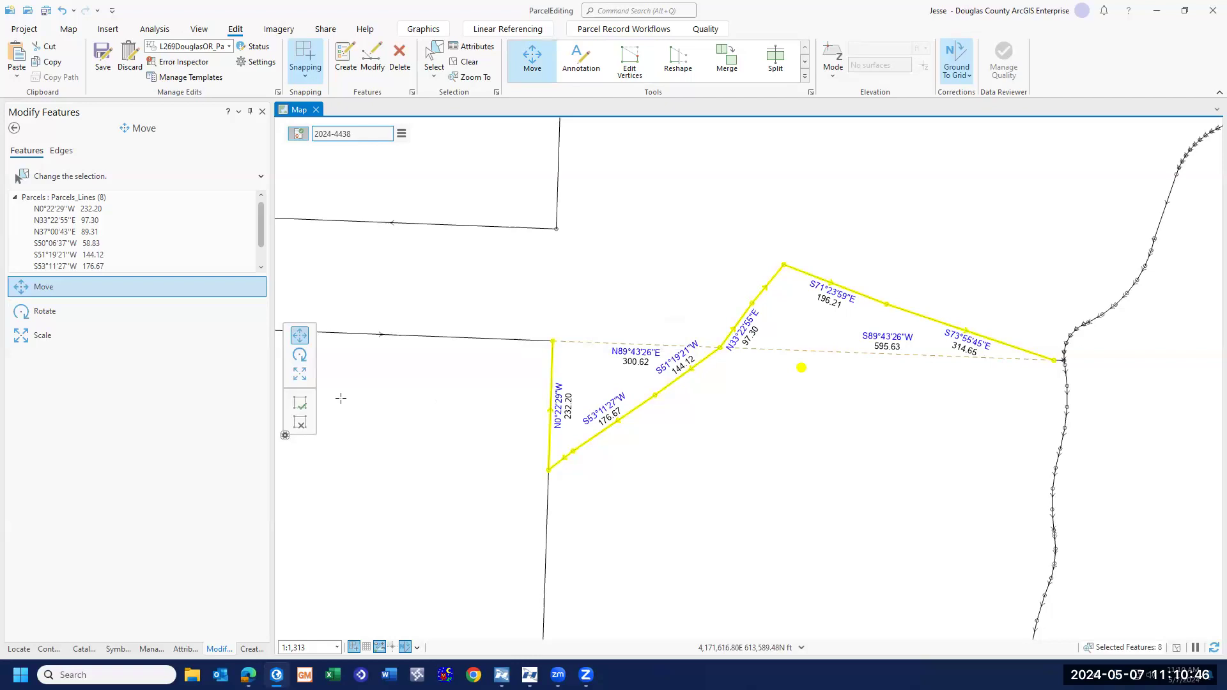
left_click(301, 411)
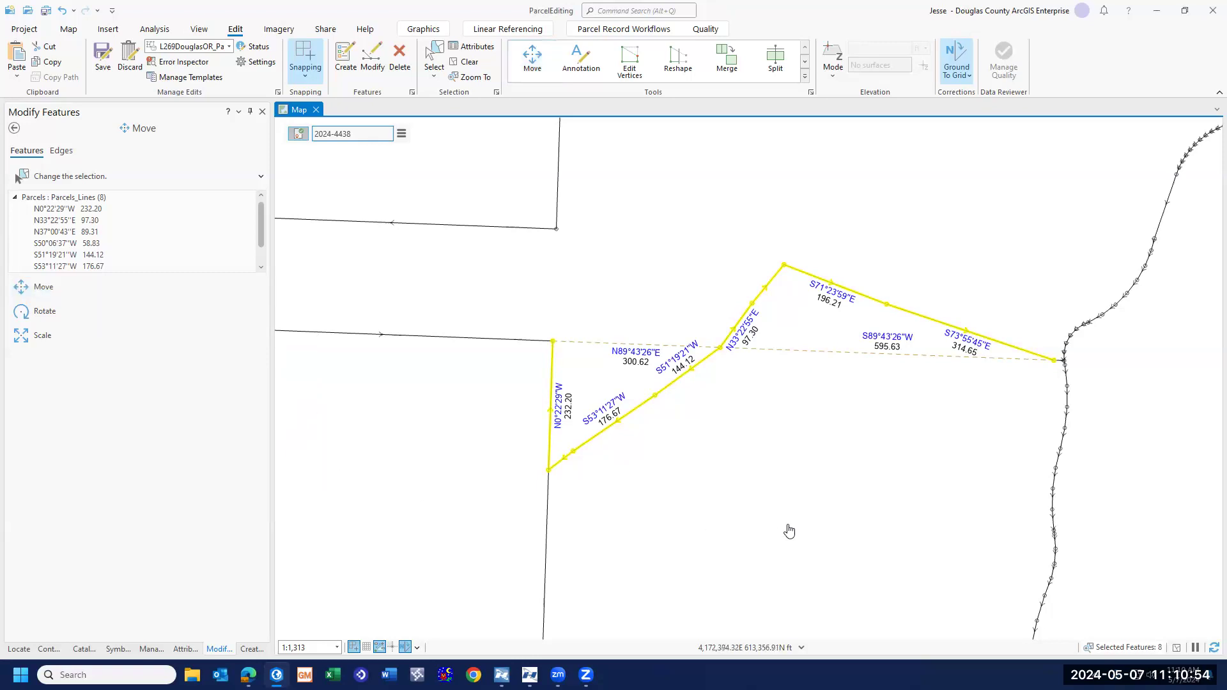
- Turn off the NO_Quarter_I_line layer so it no longer draws over the record's parcel lines
scroll(853, 502, "down", 5)
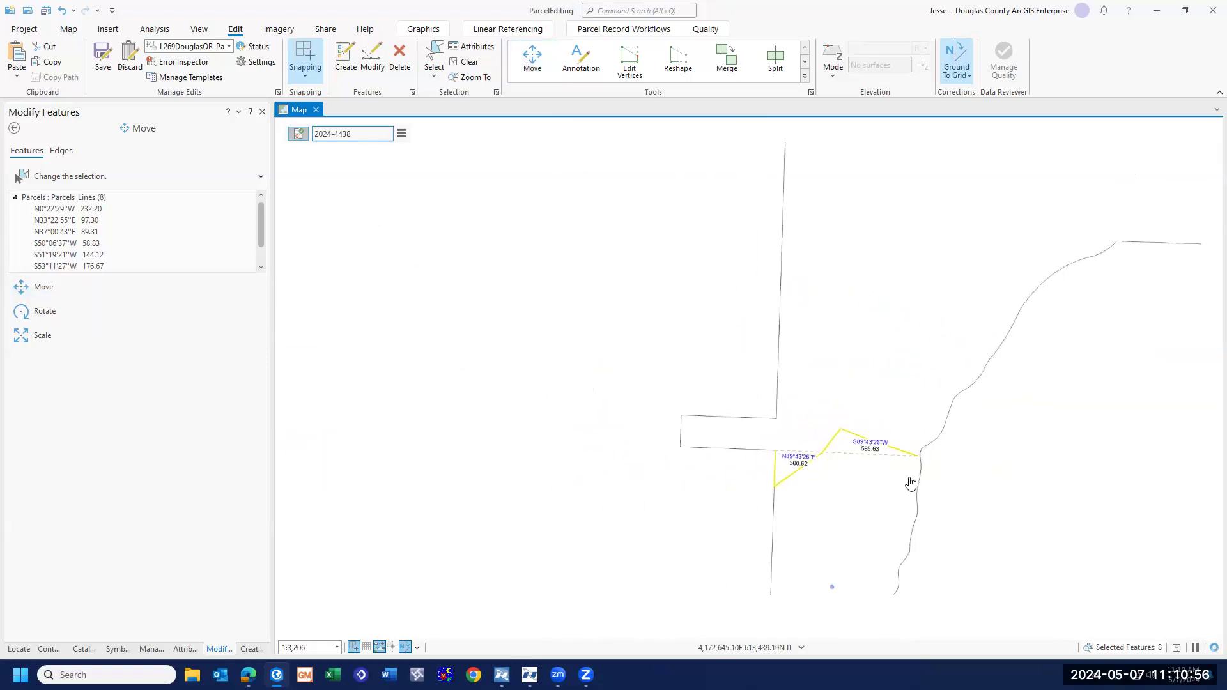
scroll(857, 471, "up", 3)
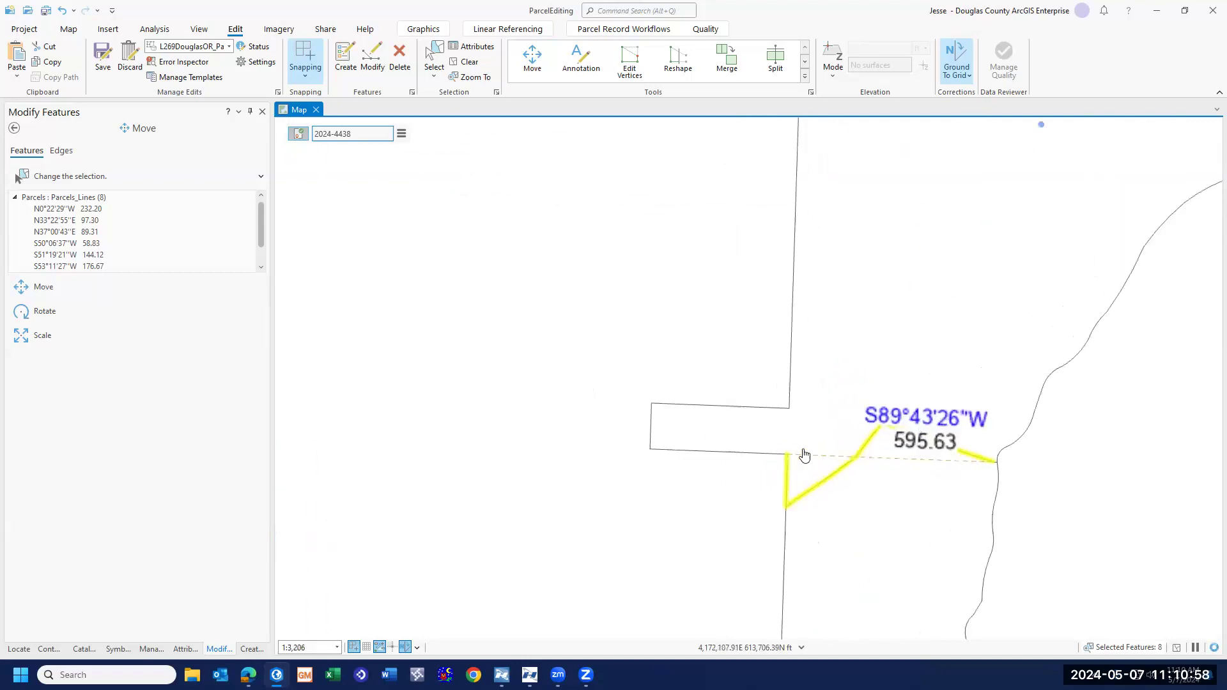
scroll(797, 501, "up", 3)
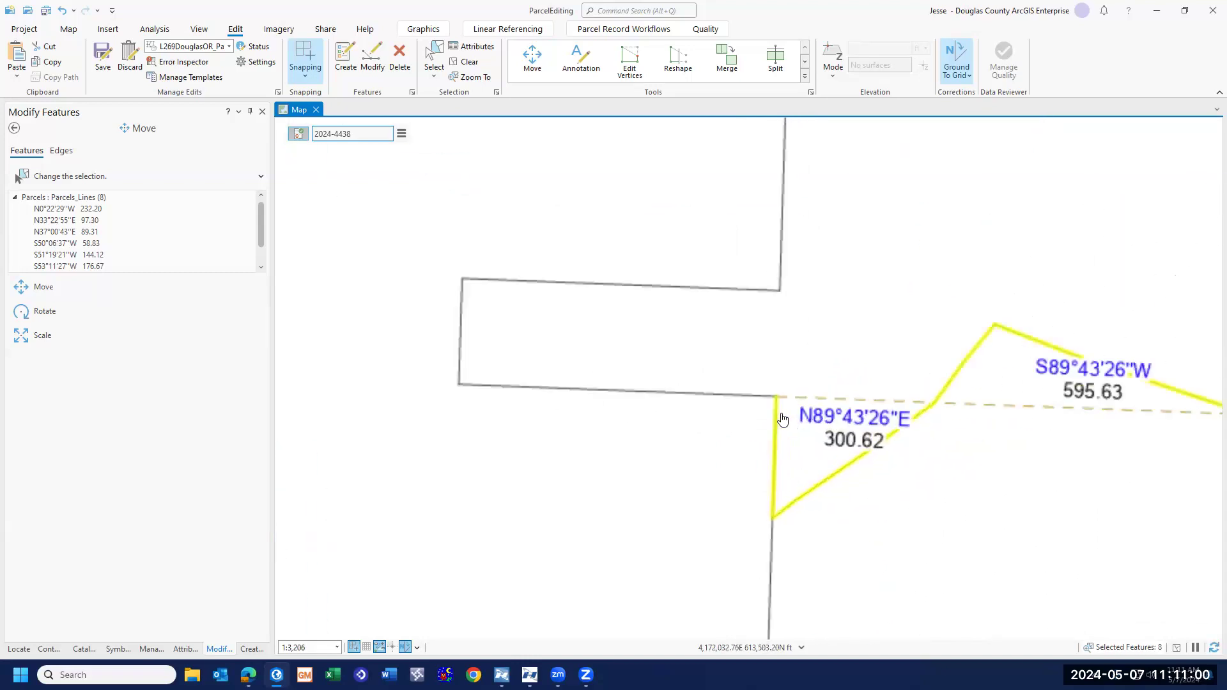
scroll(915, 507, "down", 6)
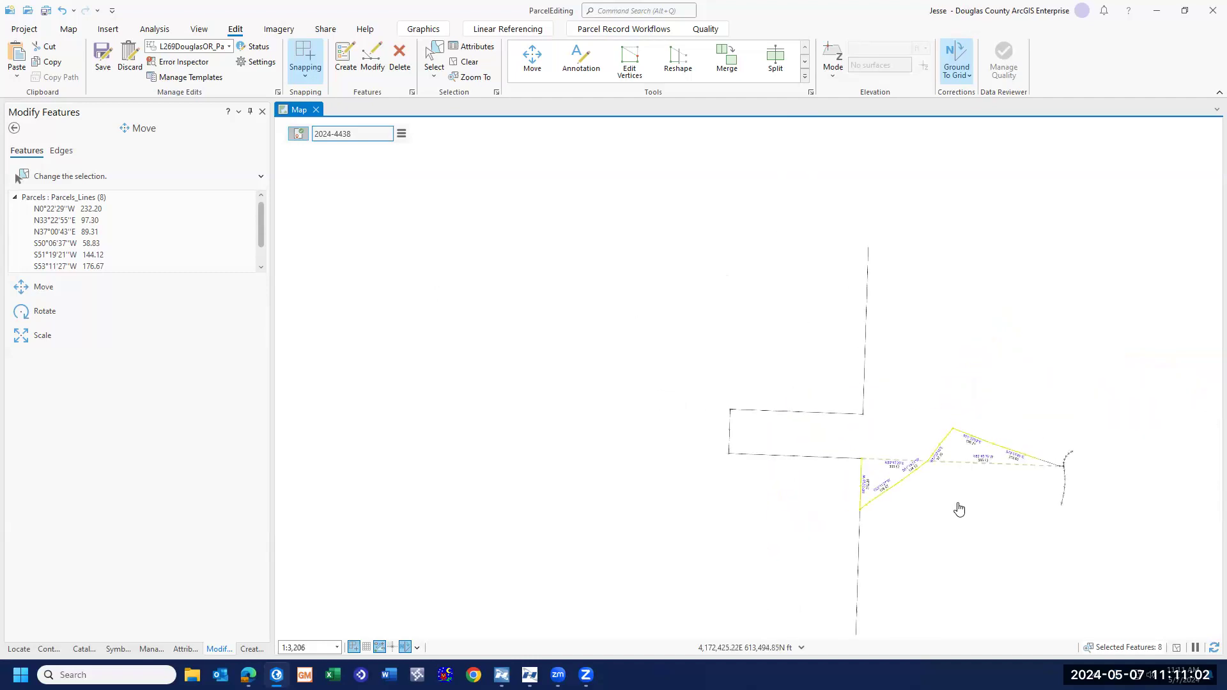
left_click_drag(1071, 509, 994, 441)
scroll(1023, 450, "down", 2)
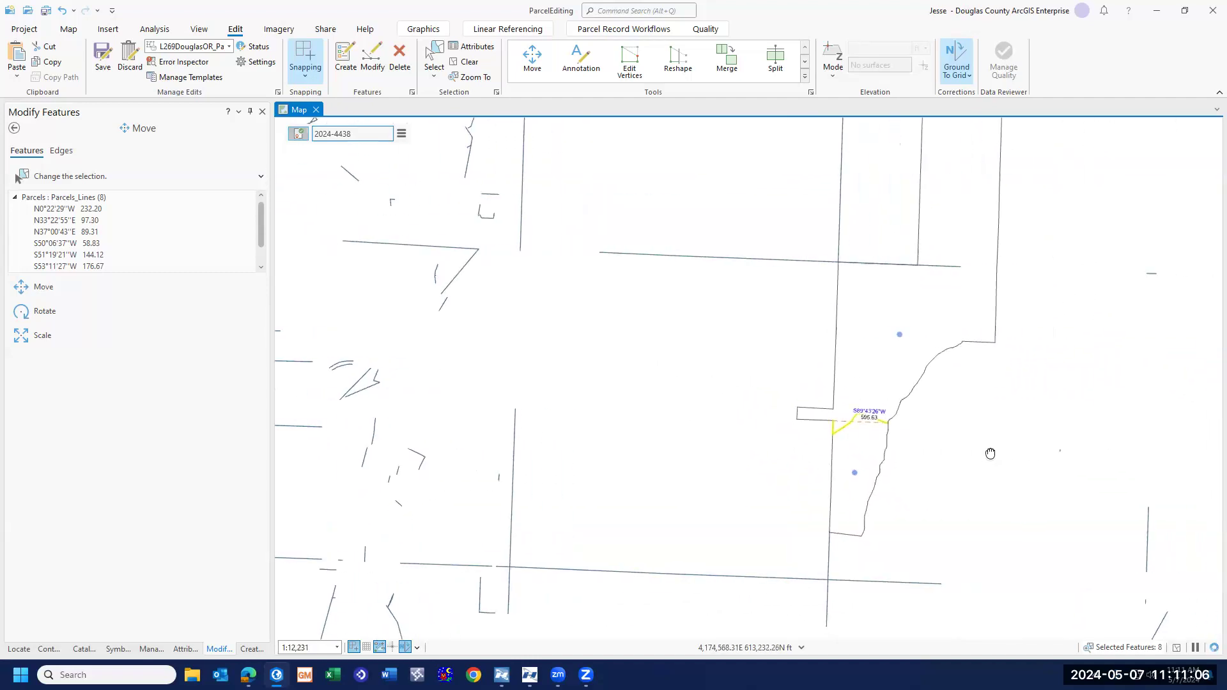
left_click(48, 649)
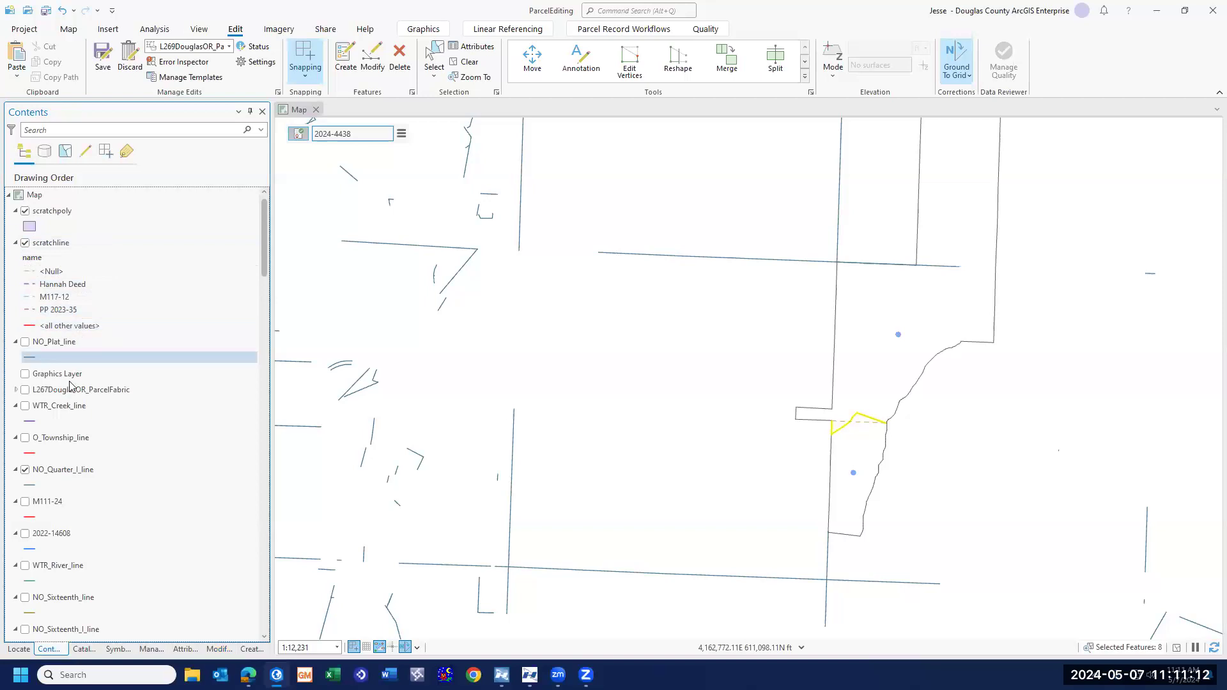
left_click(25, 470)
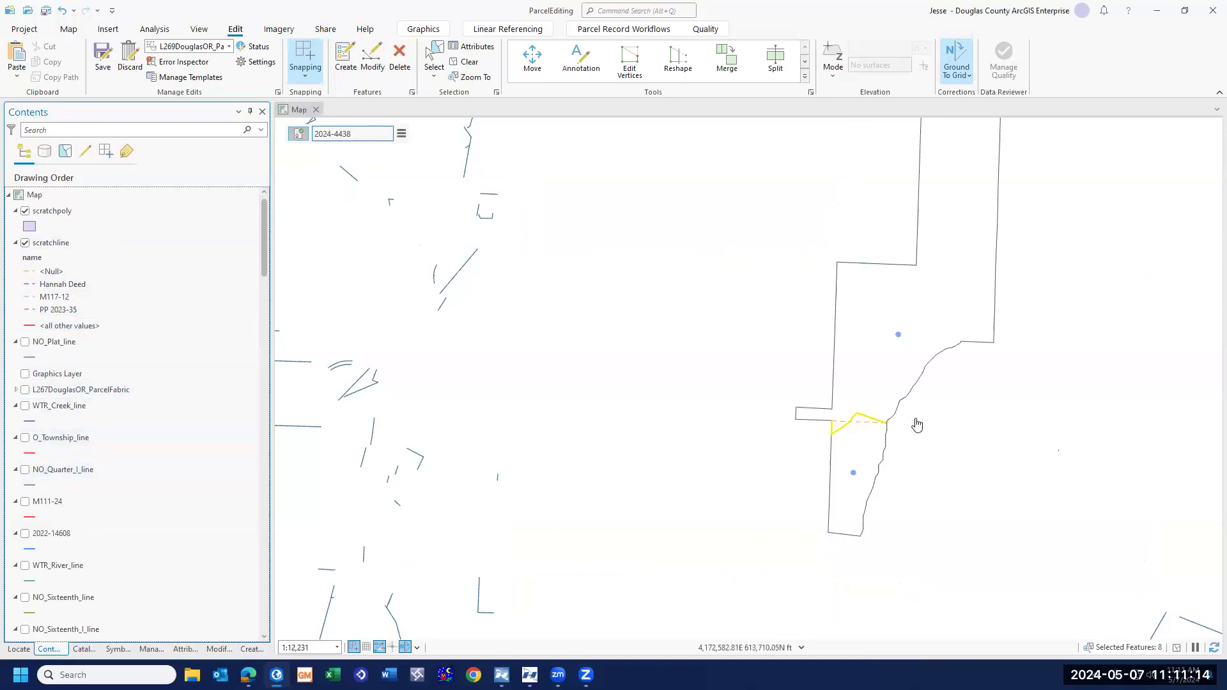
- Build the parcels of record 2024-4438 from its lines and the two seeds
left_click_drag(951, 416, 862, 478)
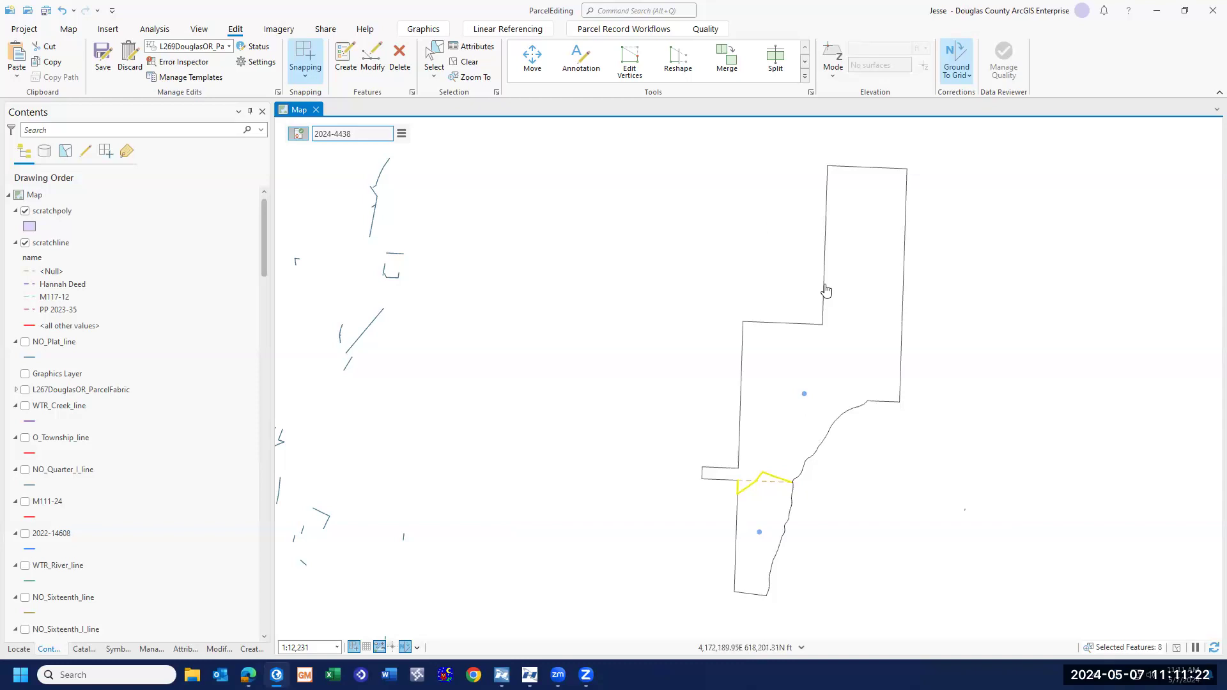
left_click(619, 29)
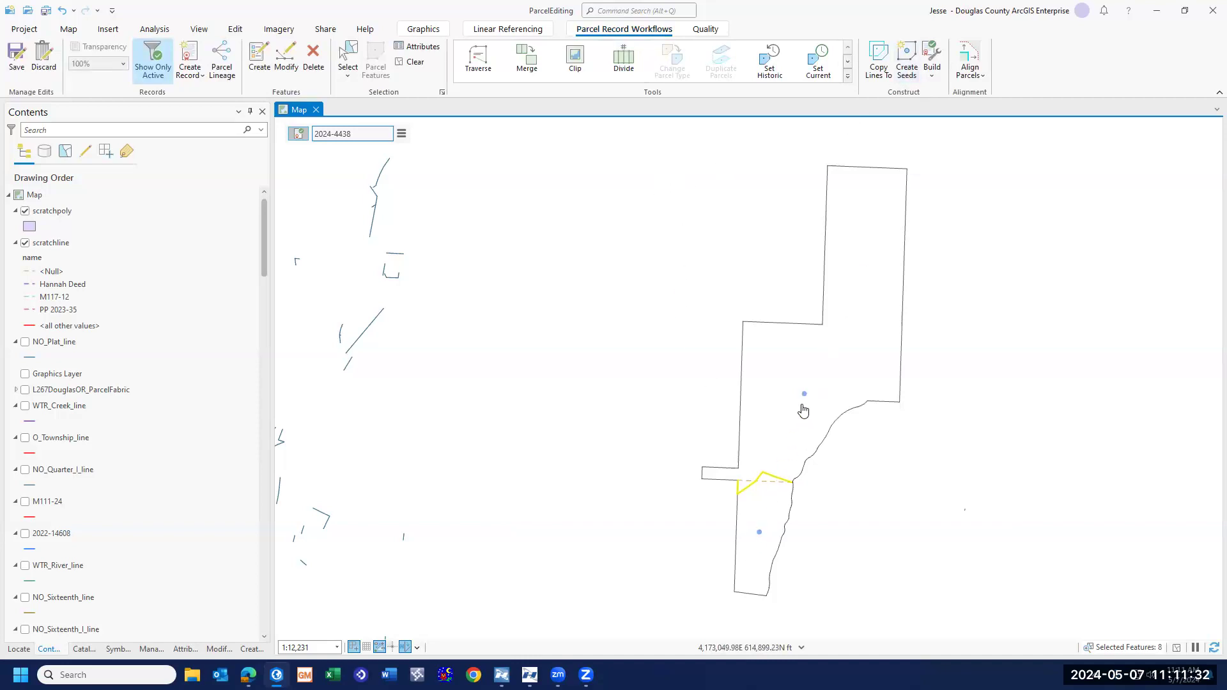
left_click(931, 60)
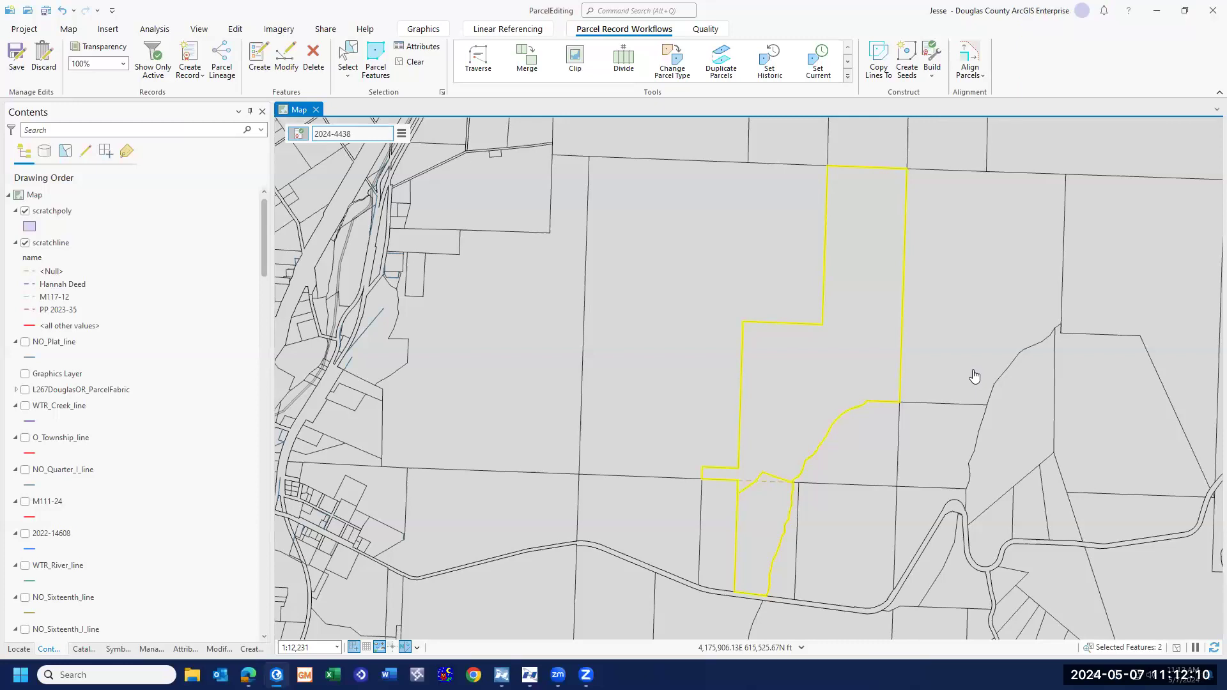
- Select the northern parcel and the southern parcel in turn to check their rebuilt shared boundary
scroll(789, 518, "up", 2)
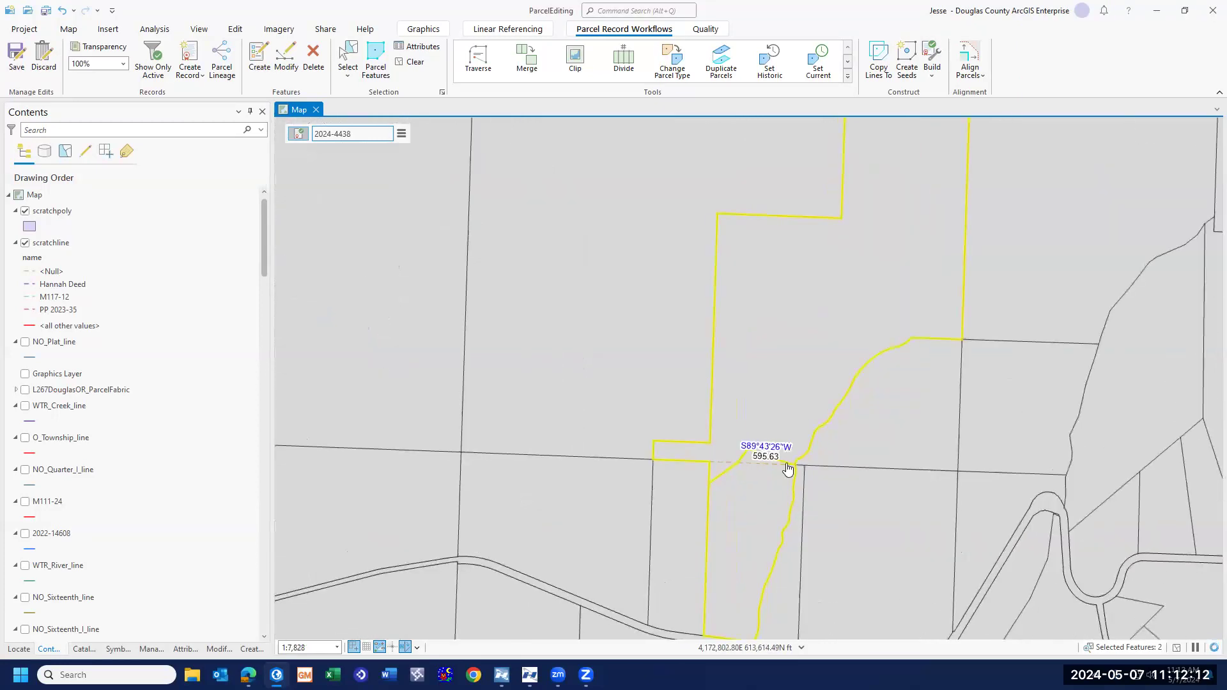
scroll(820, 473, "up", 4)
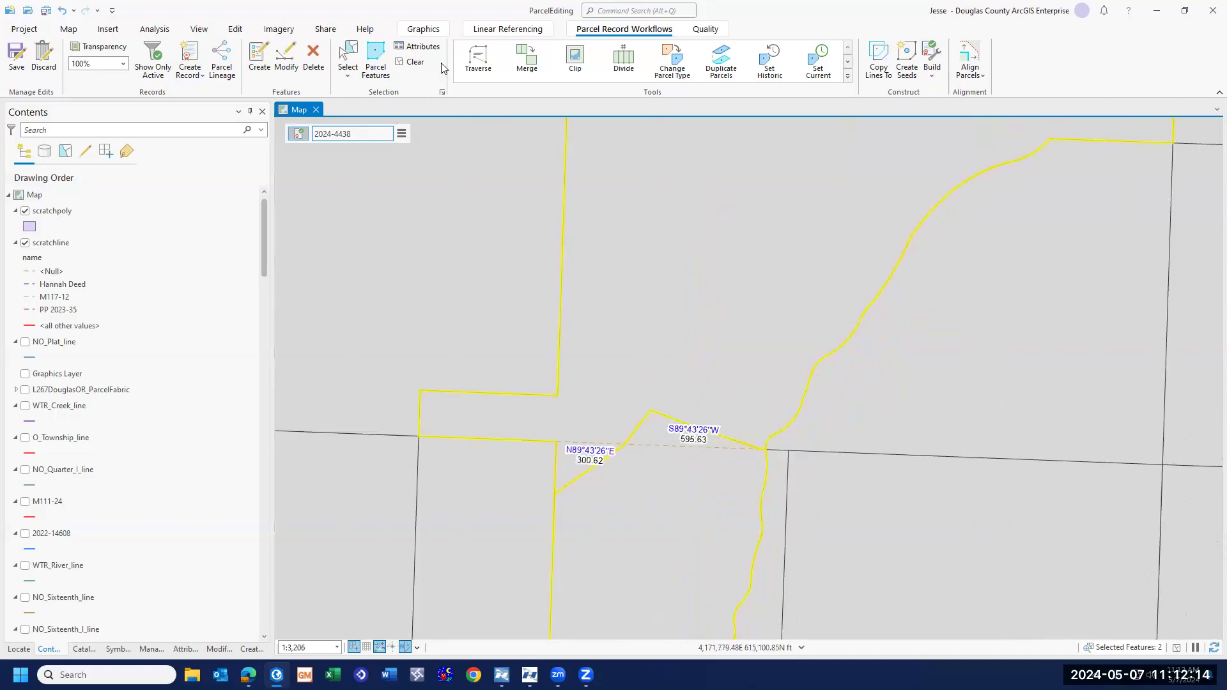
left_click(348, 61)
left_click(685, 311)
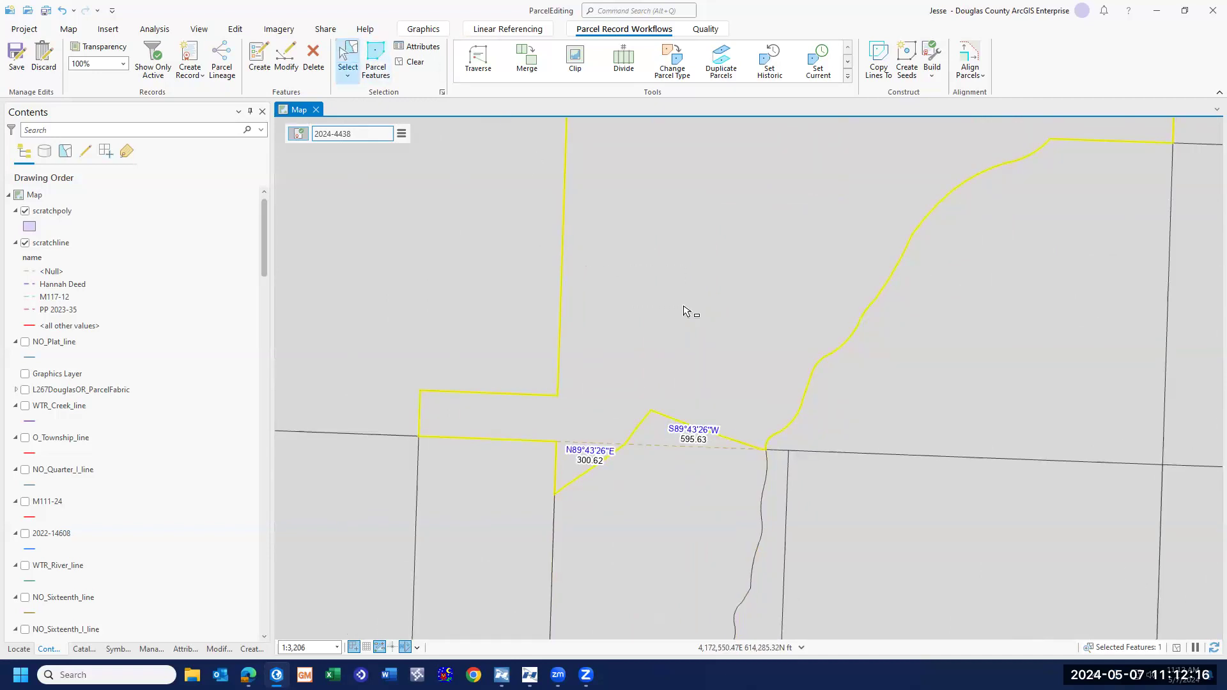
left_click(678, 575)
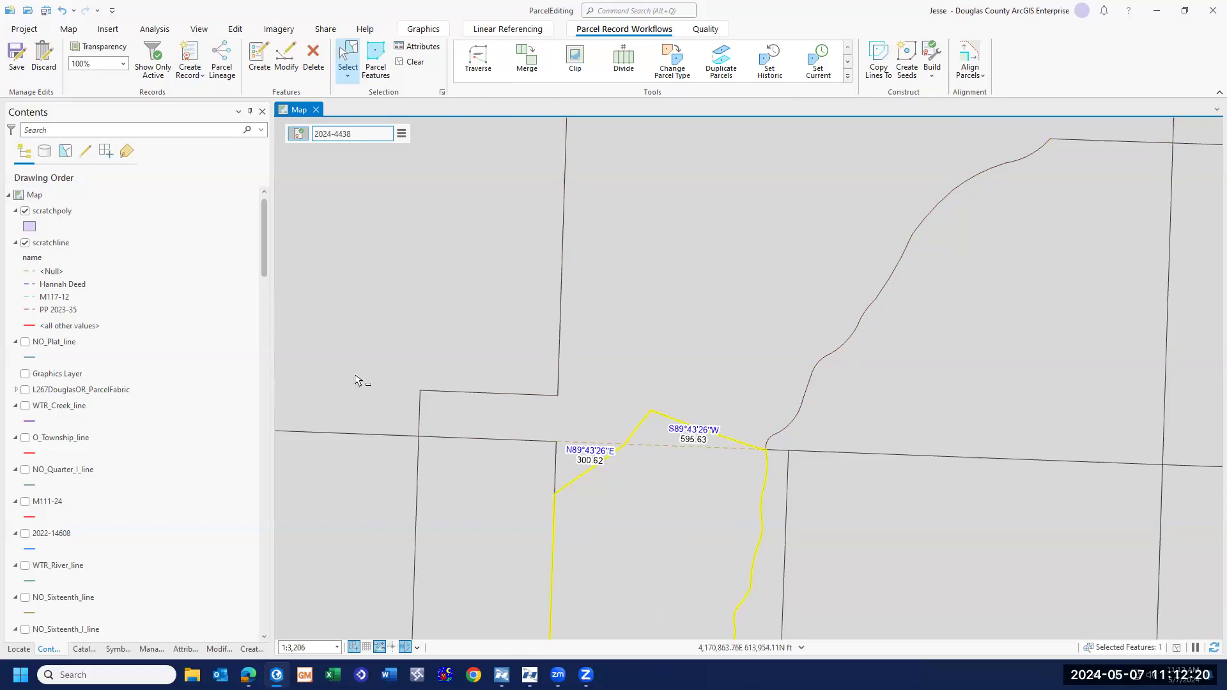
- Show the Historic layers of the Parcels group briefly to examine the retired parcels, and hide them again
scroll(367, 381, "down", 2)
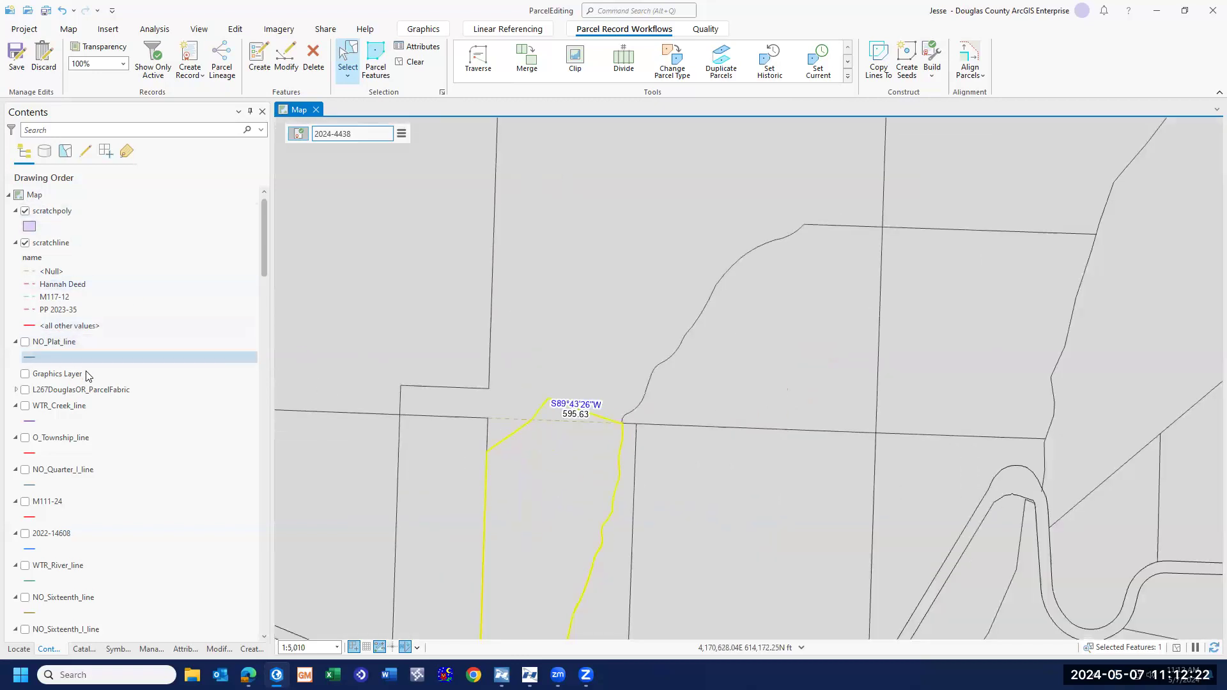
scroll(89, 377, "down", 5)
scroll(94, 399, "down", 10)
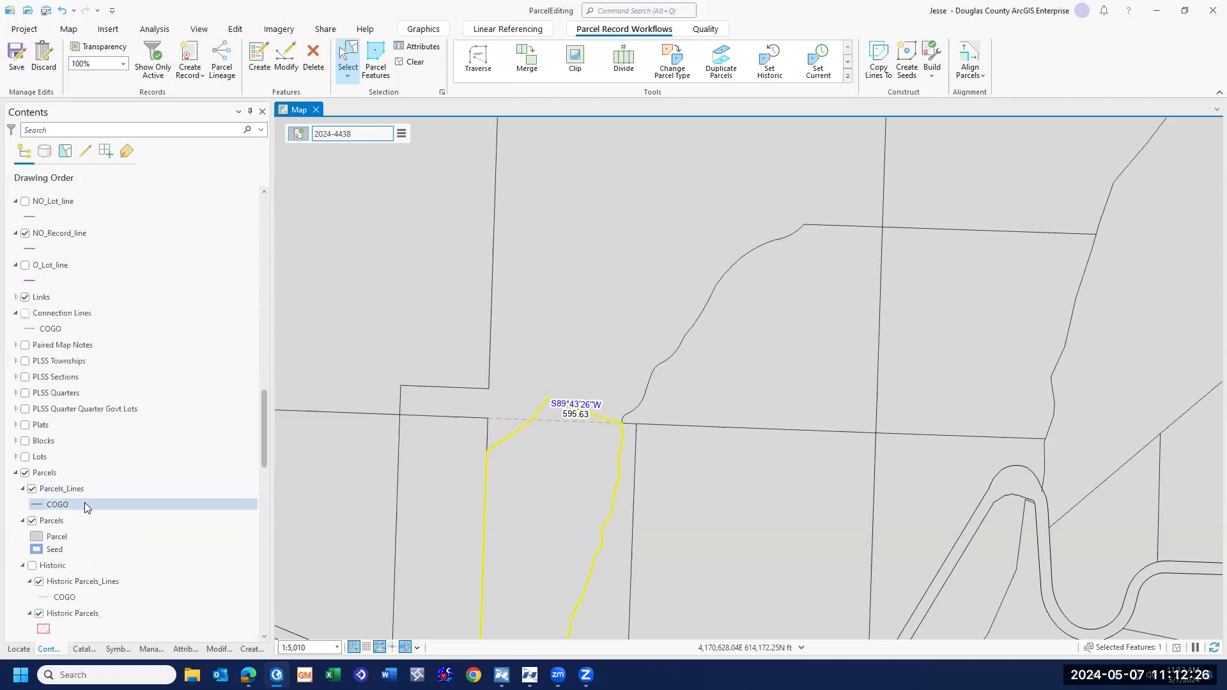
scroll(84, 503, "down", 4)
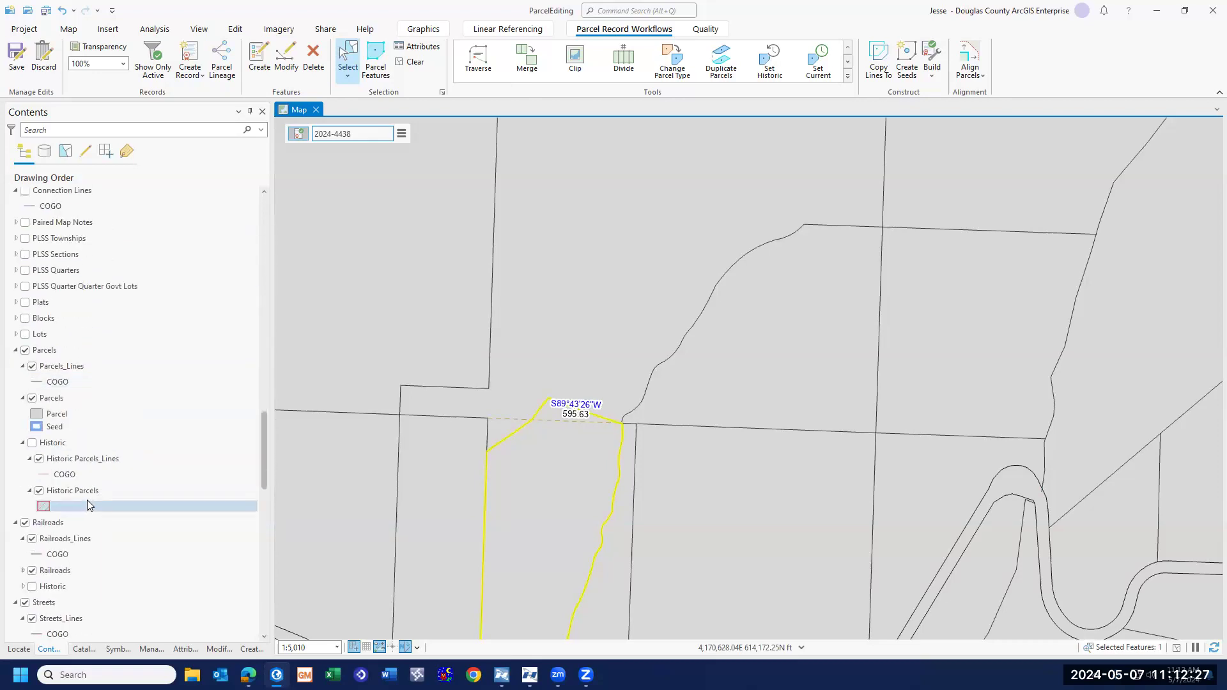
left_click(32, 443)
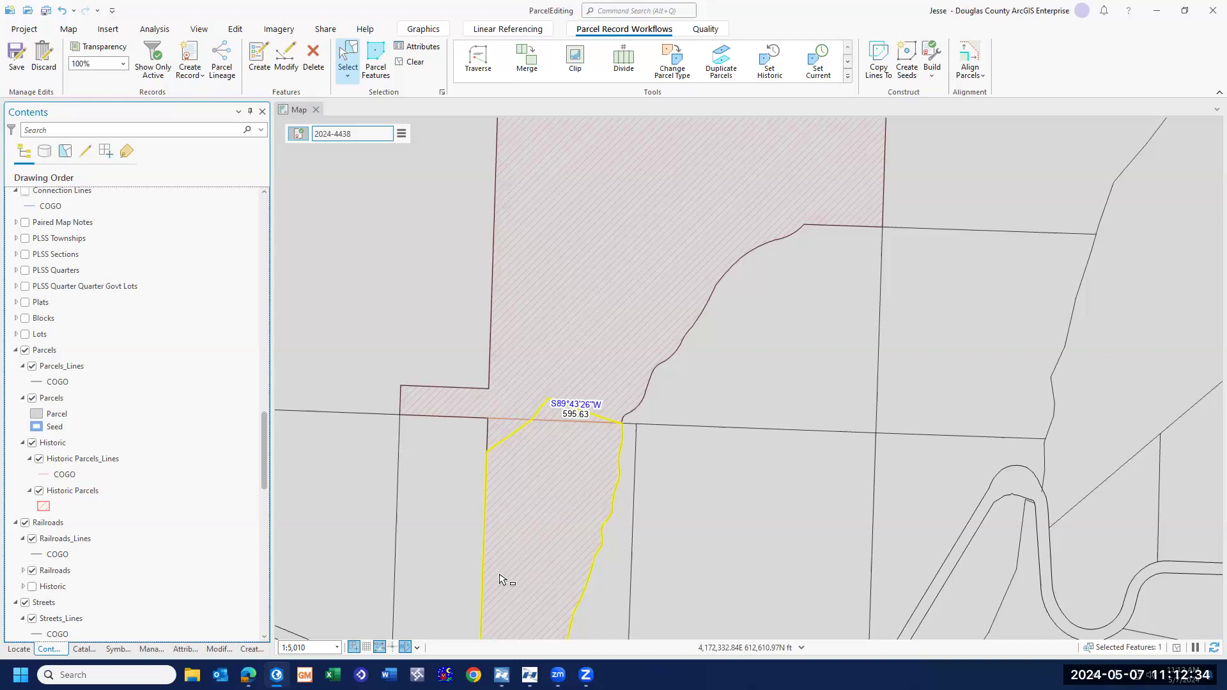
left_click(32, 443)
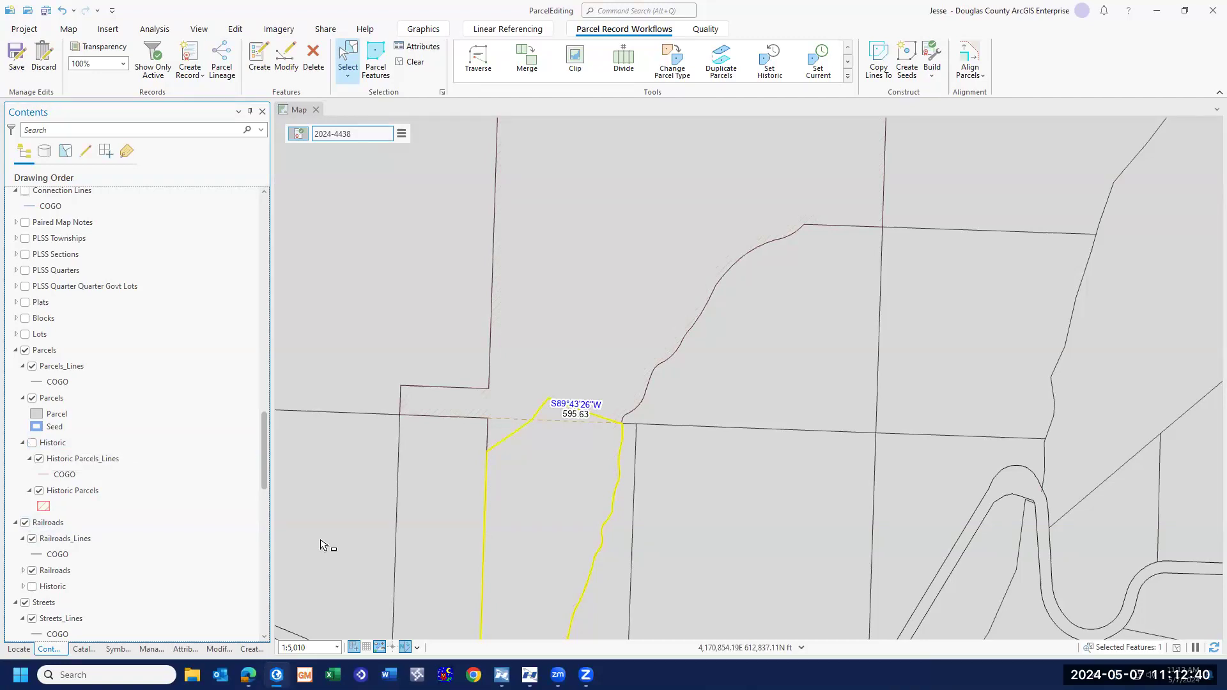
- Save the edits, list the layers by data source and select the ParcelFabricEditing workspace
left_click(14, 59)
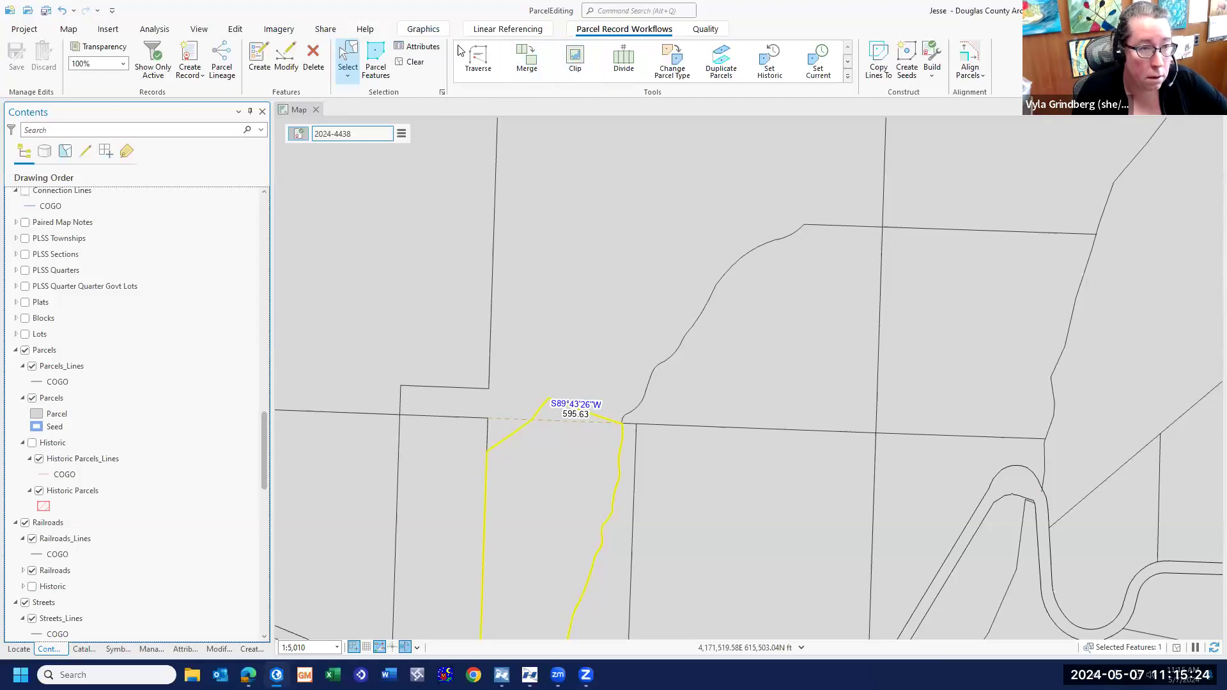
left_click(49, 154)
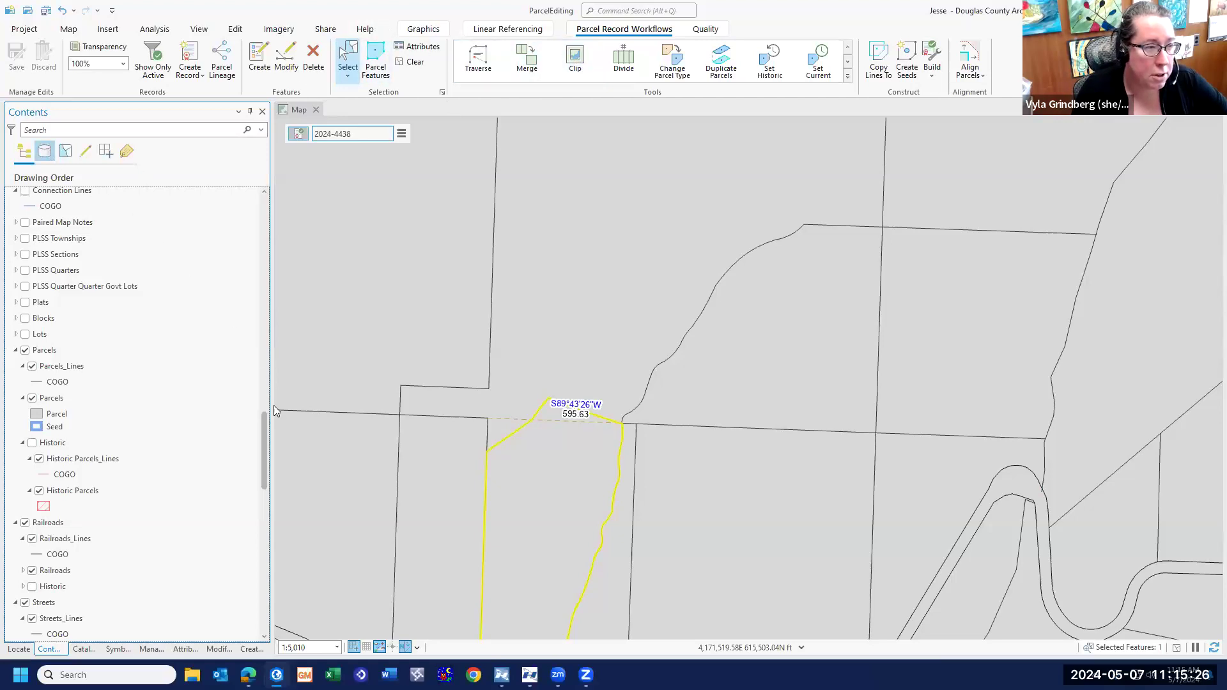
left_click_drag(260, 576, 243, 208)
scroll(125, 452, "down", 5)
scroll(151, 483, "down", 15)
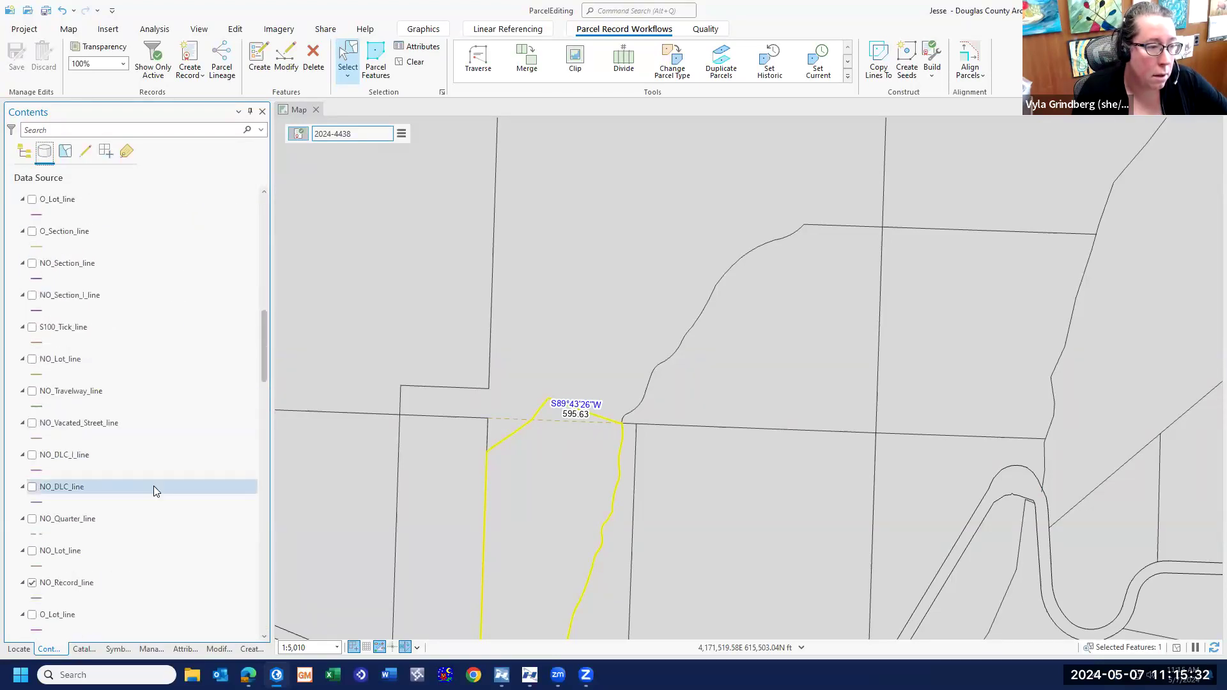
left_click(153, 279)
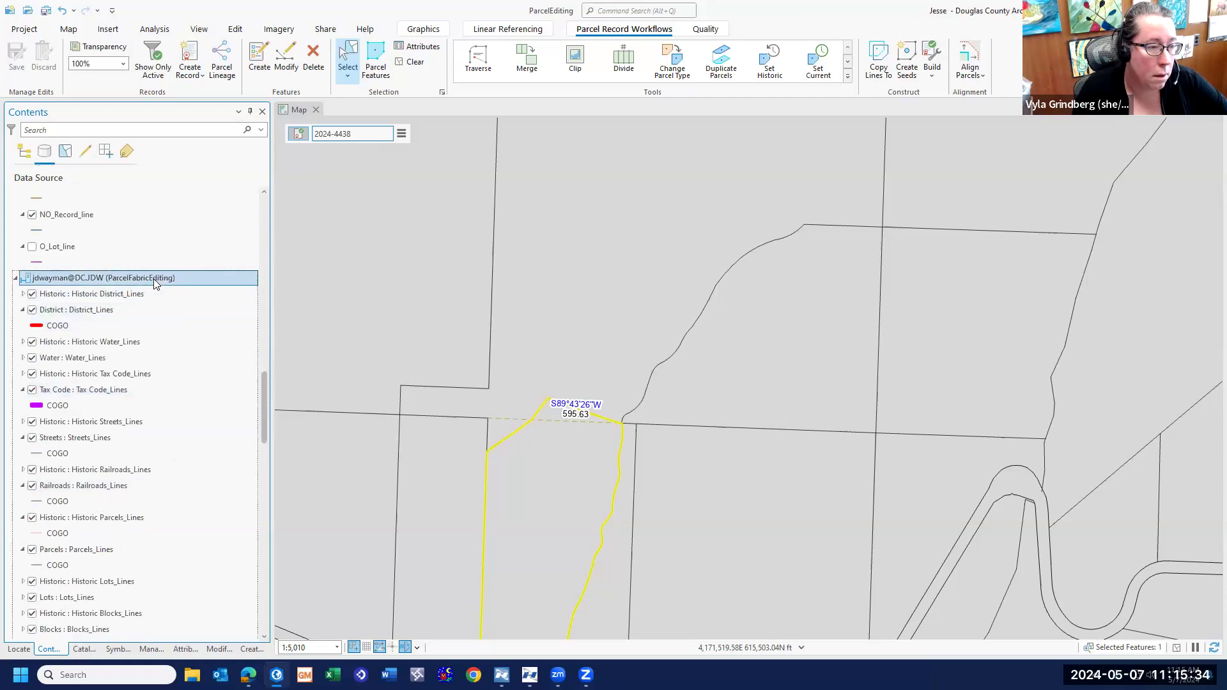
- Reconcile the edit version with the default version, defining conflicts by attribute, and post the changes
left_click(490, 31)
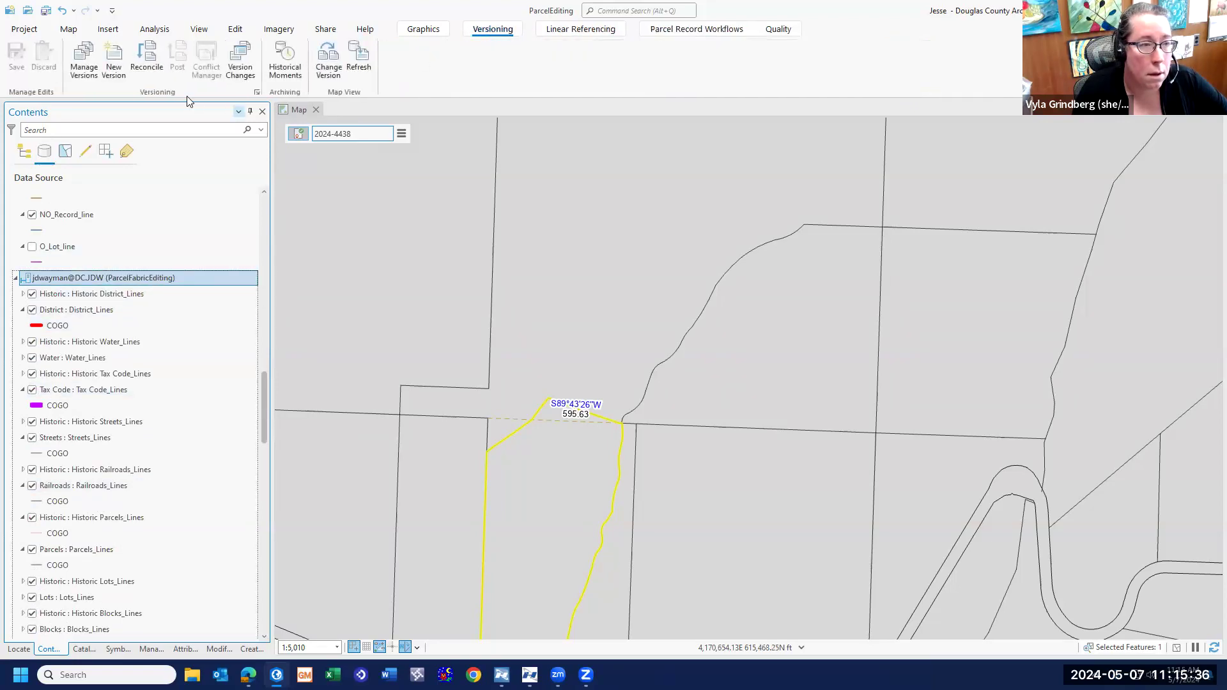
left_click(151, 54)
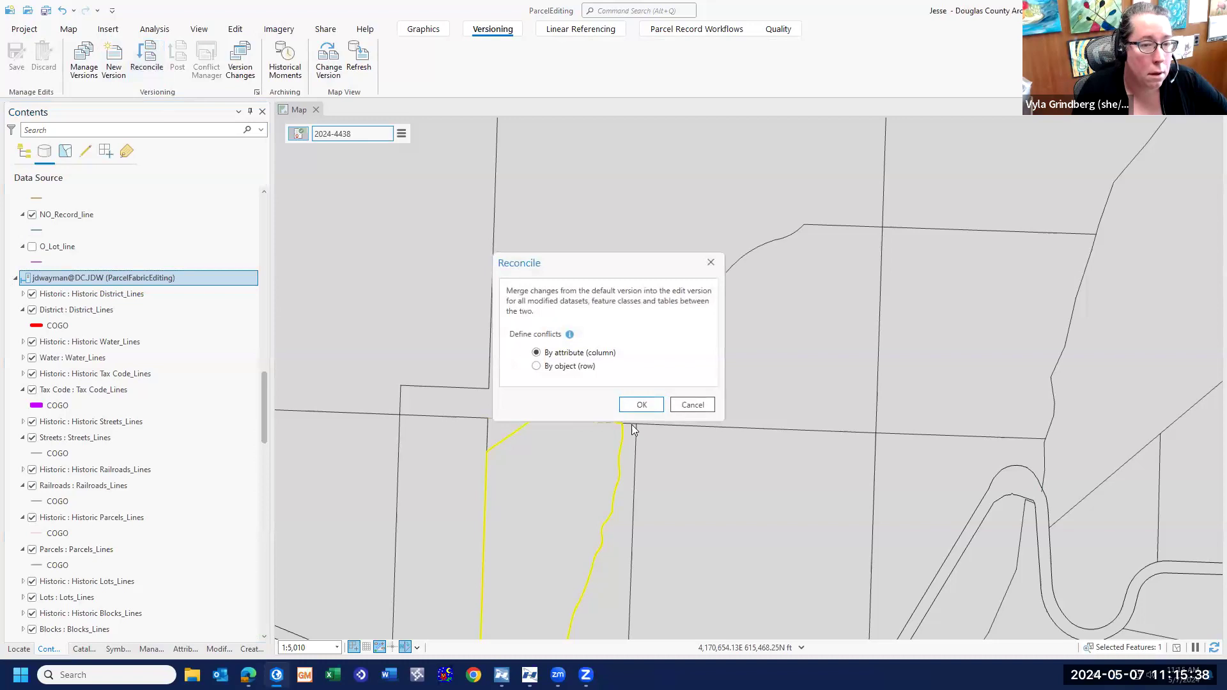
left_click(638, 405)
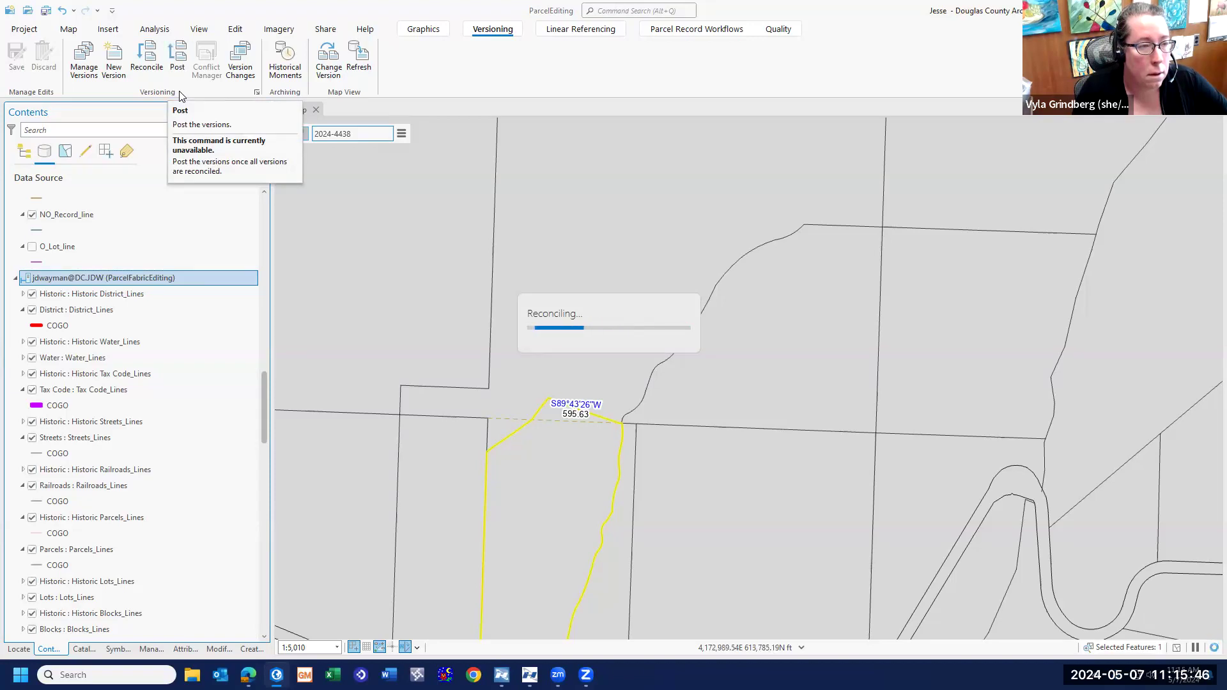
left_click(179, 59)
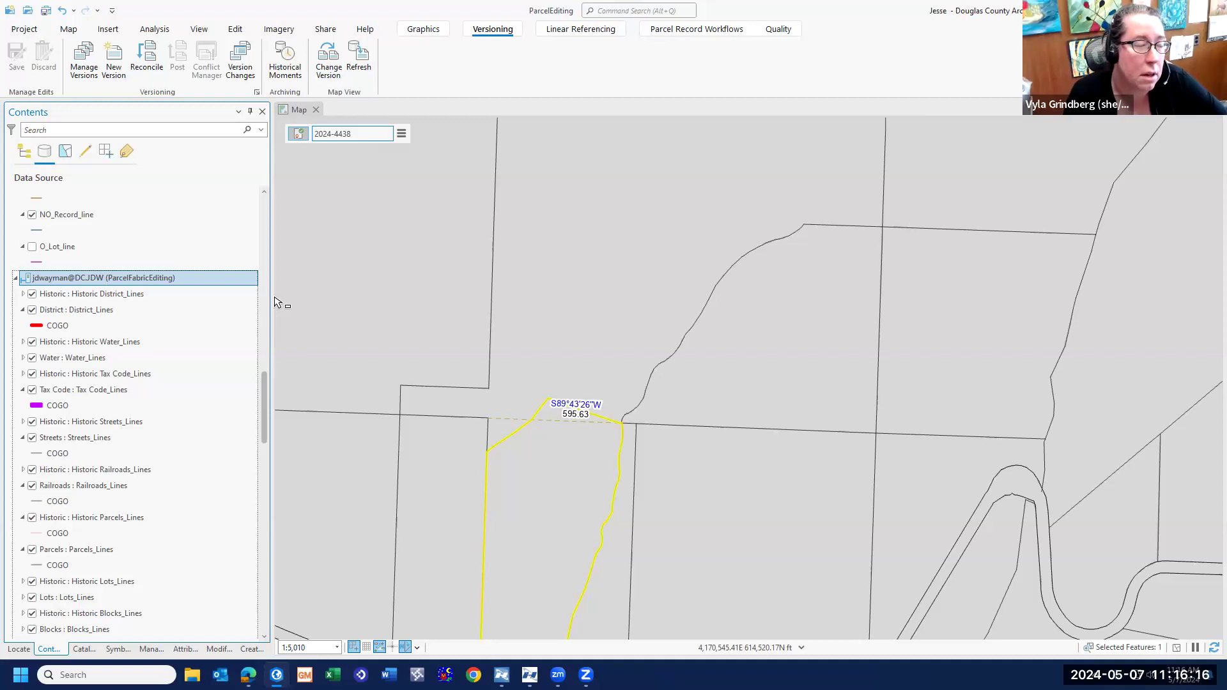
- Review the list of versions of ParcelFabricEditing, close it and return to the edited parcel boundary on the map
left_click(78, 60)
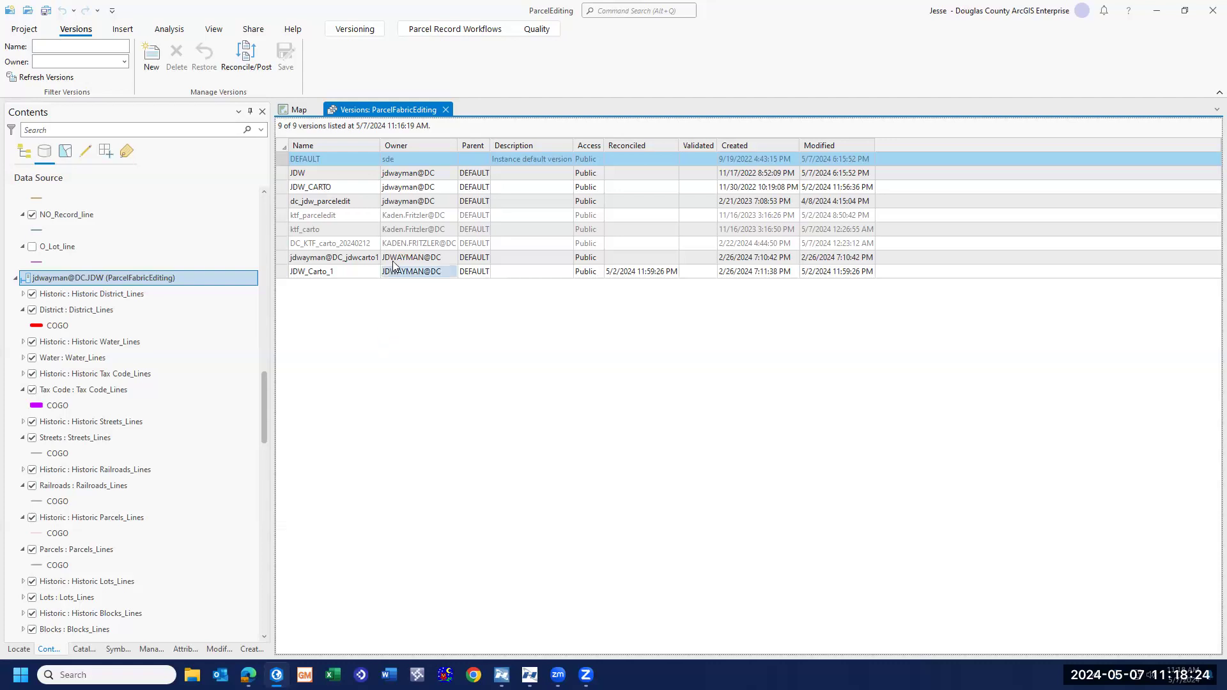
left_click(446, 111)
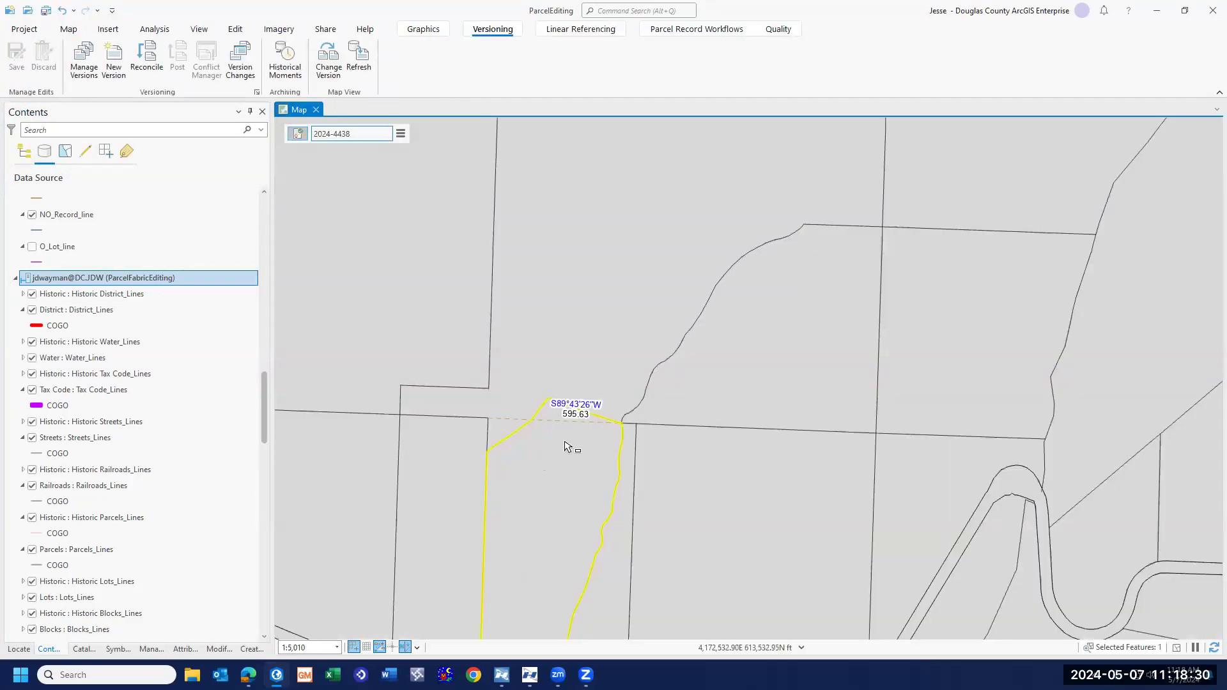
scroll(565, 446, "up", 2)
left_click_drag(570, 432, 660, 348)
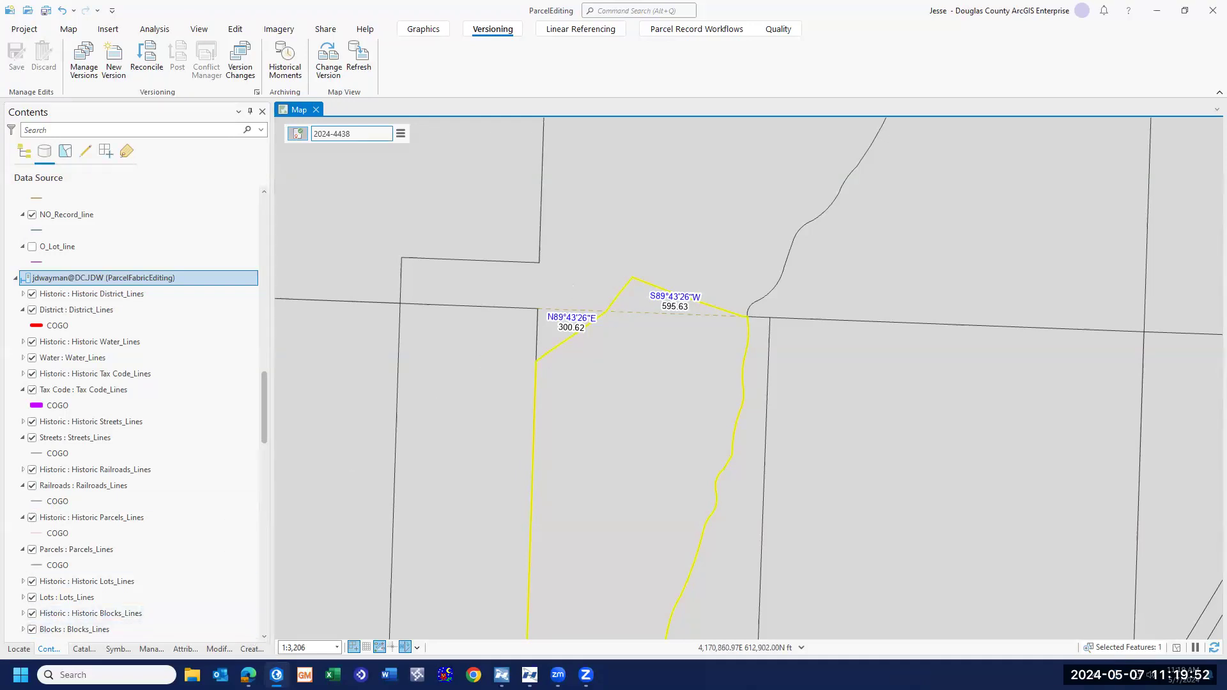
- Open the CMS_T400 project and locate the edited parcel on the section plat map by its property ID
right_click(276, 675)
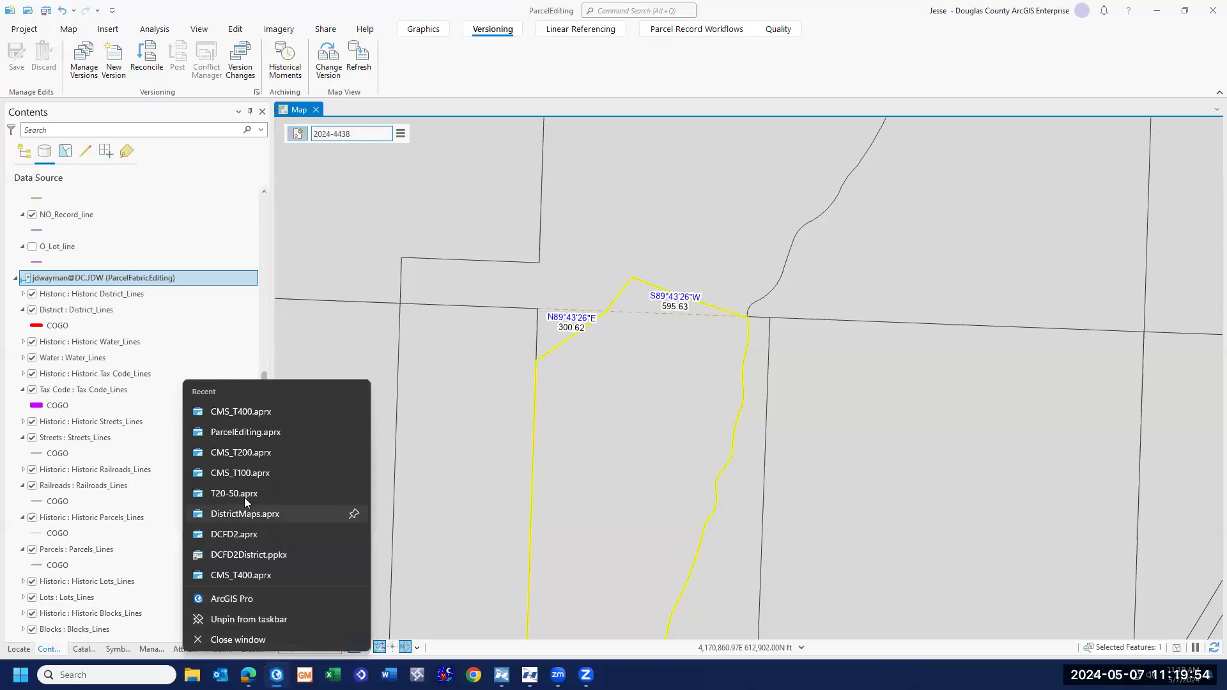
left_click(254, 412)
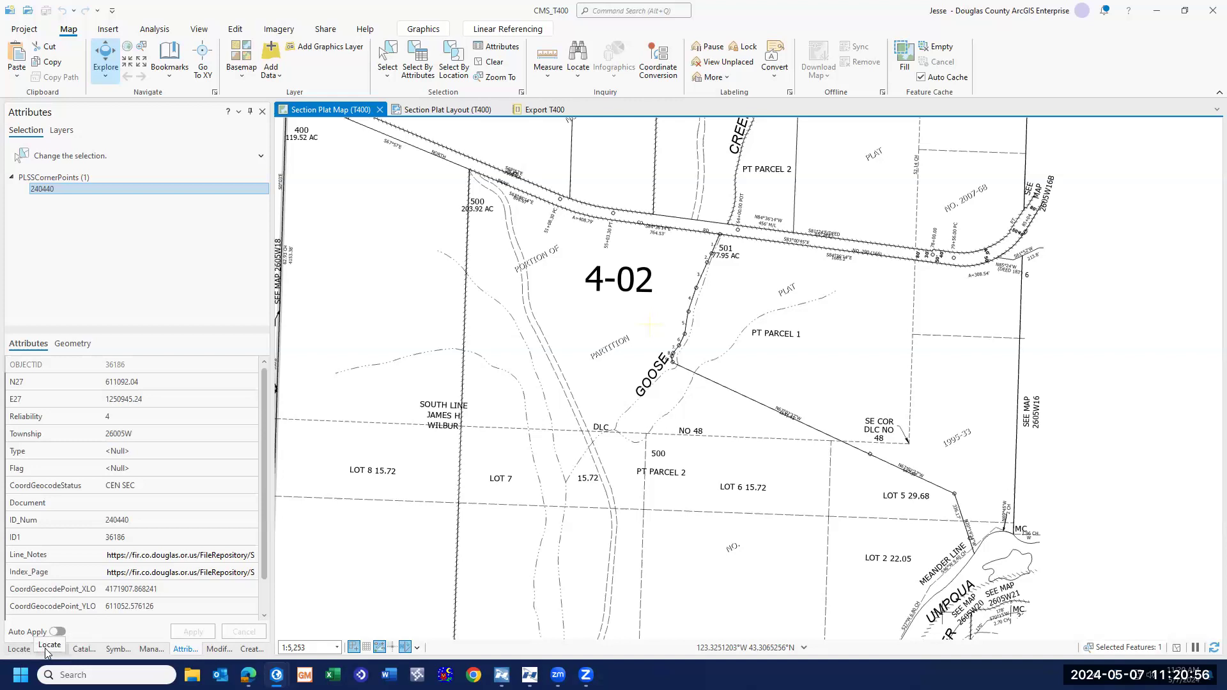
left_click(22, 649)
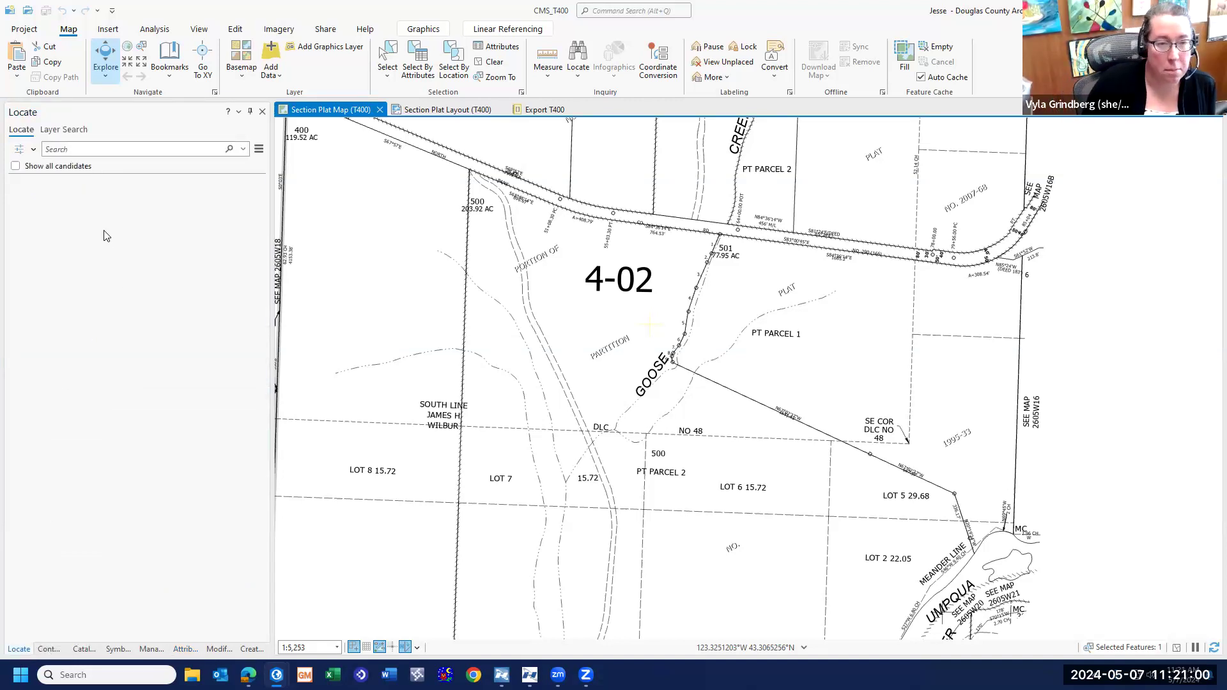
left_click(80, 150)
type("r45912")
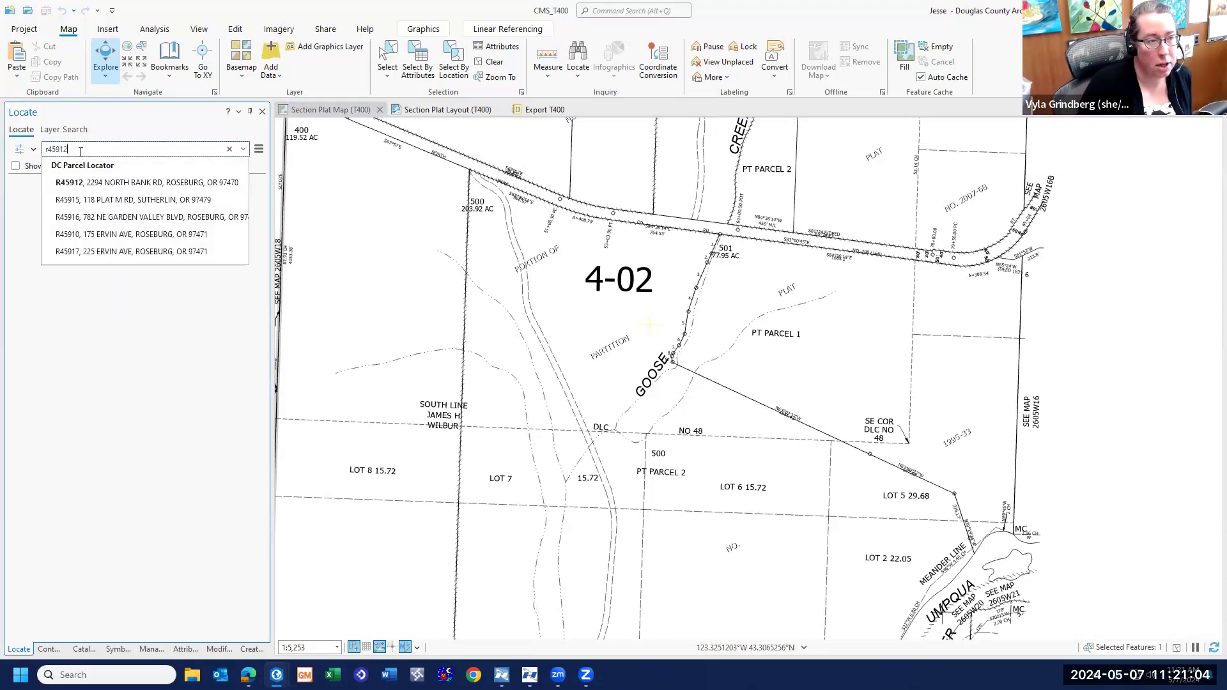
key("Return")
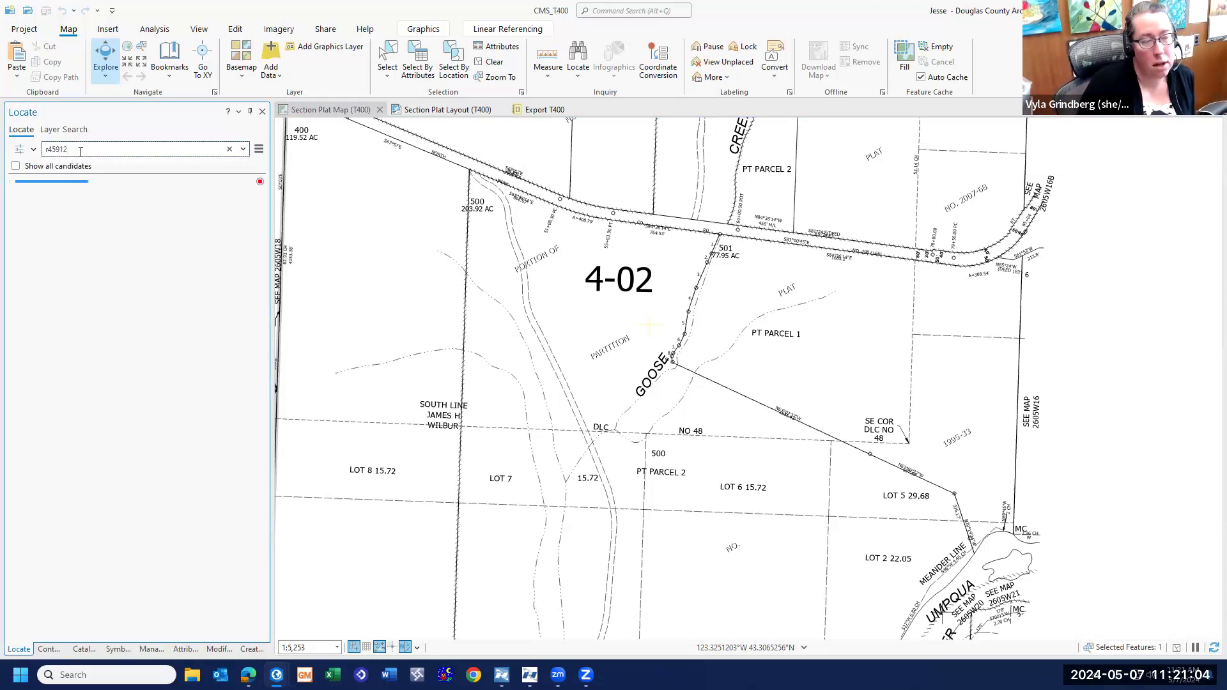
left_click_drag(29, 158, 15, 159)
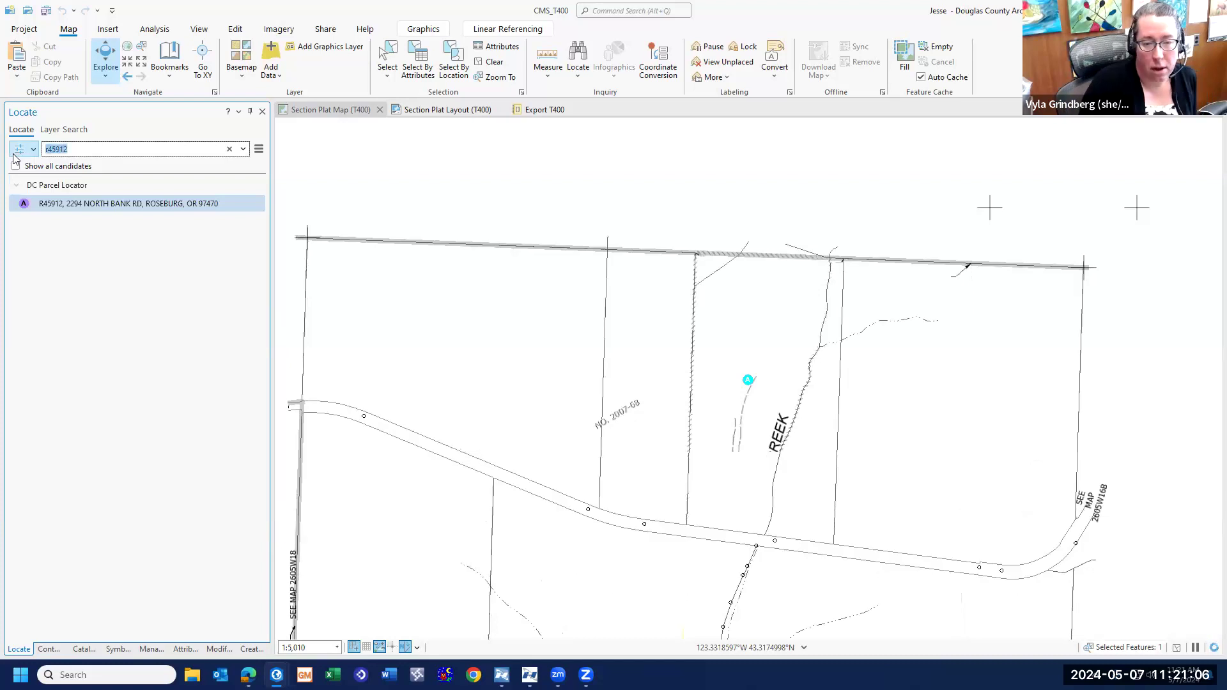
key("BackSpace")
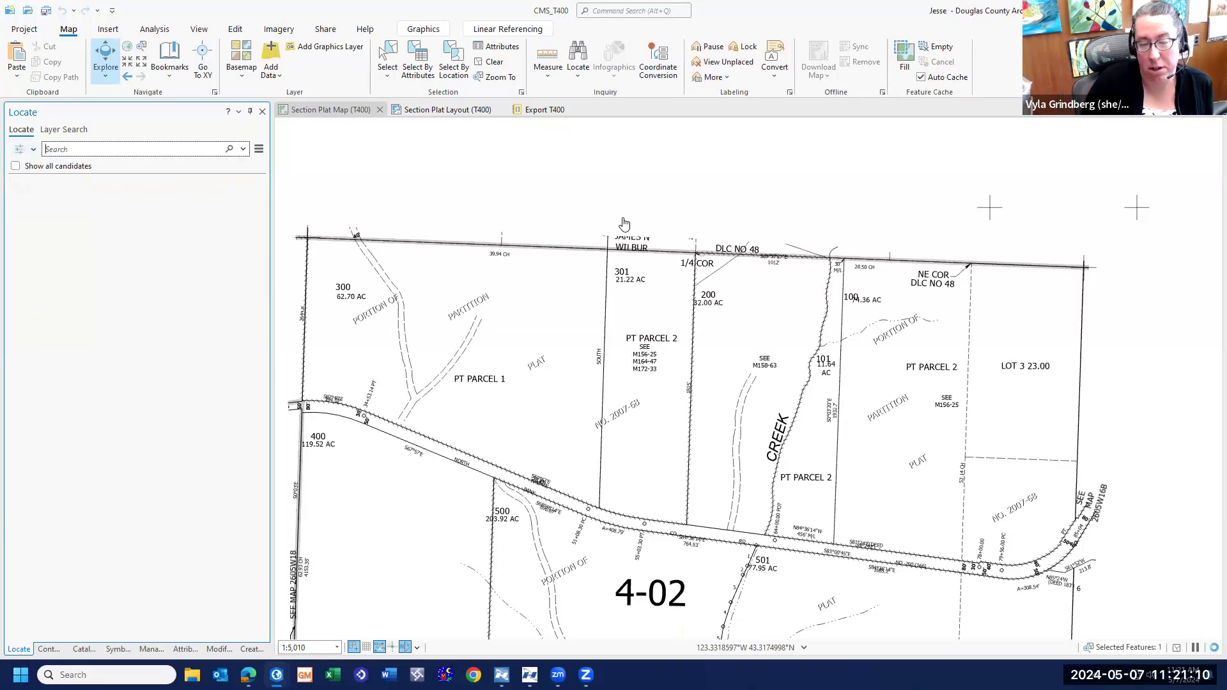
- Examine the adjusted boundary lines and annotation along the north edge of tax lot 200 near DLC No 48
scroll(754, 278, "up", 2)
left_click_drag(755, 278, 623, 379)
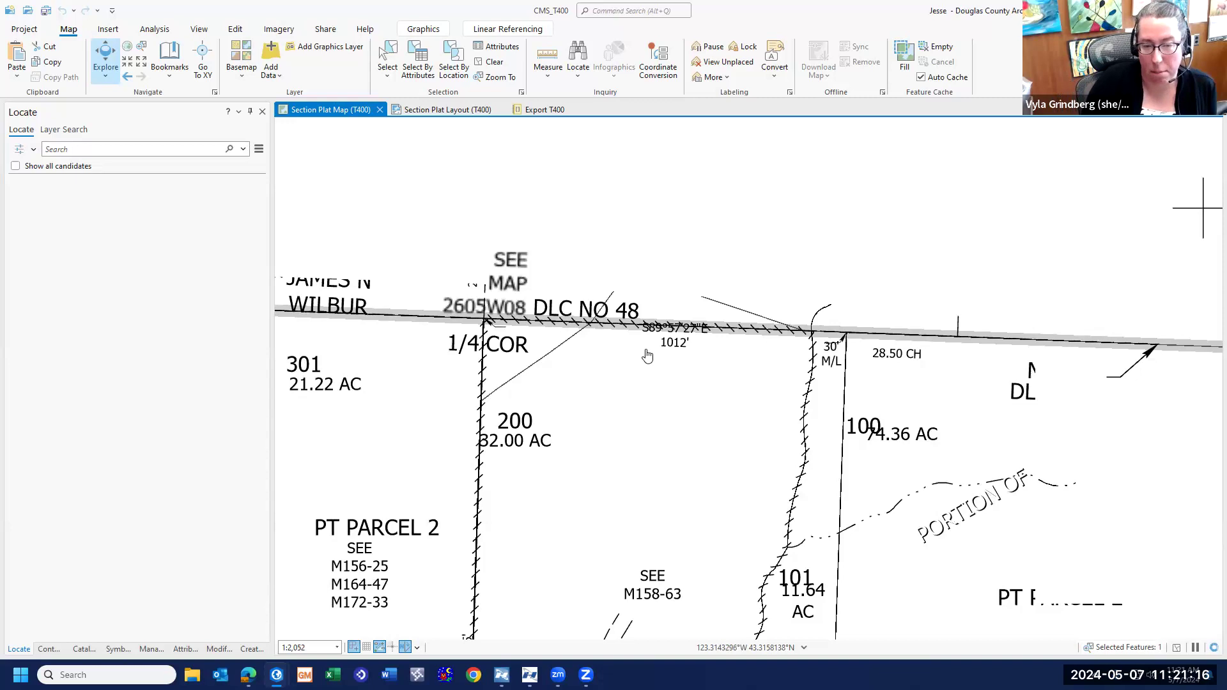
scroll(648, 356, "up", 2)
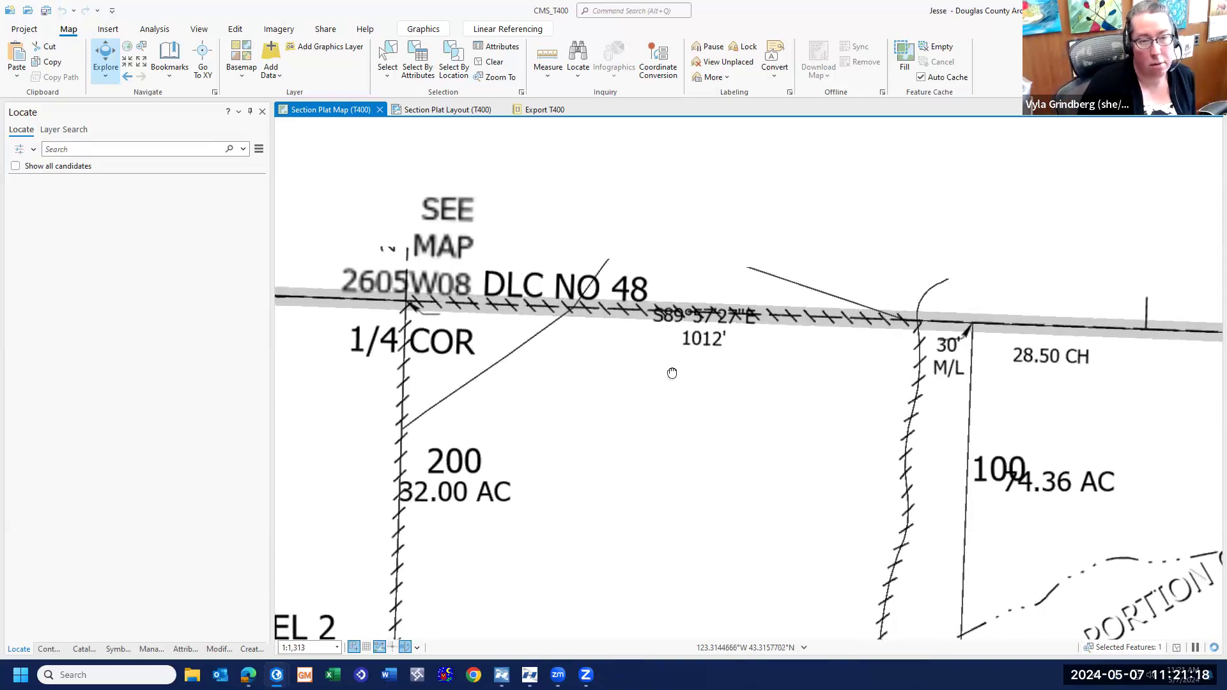
left_click_drag(691, 384, 747, 456)
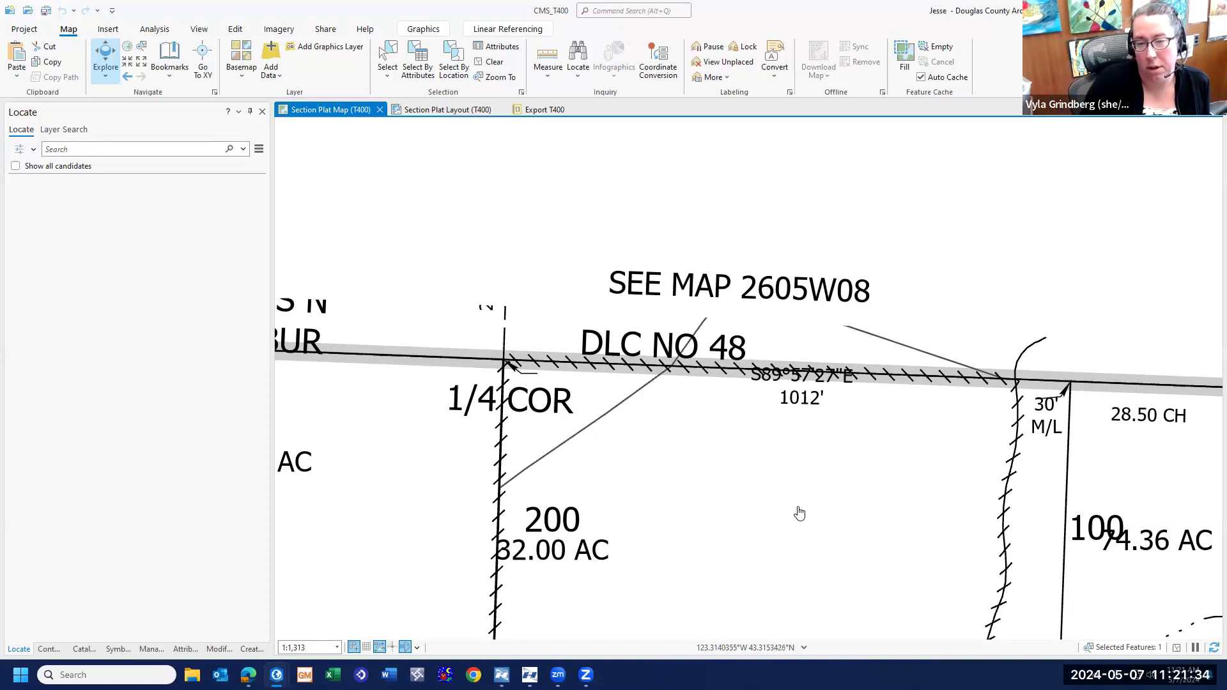
scroll(798, 484, "down", 2)
scroll(798, 484, "down", 2)
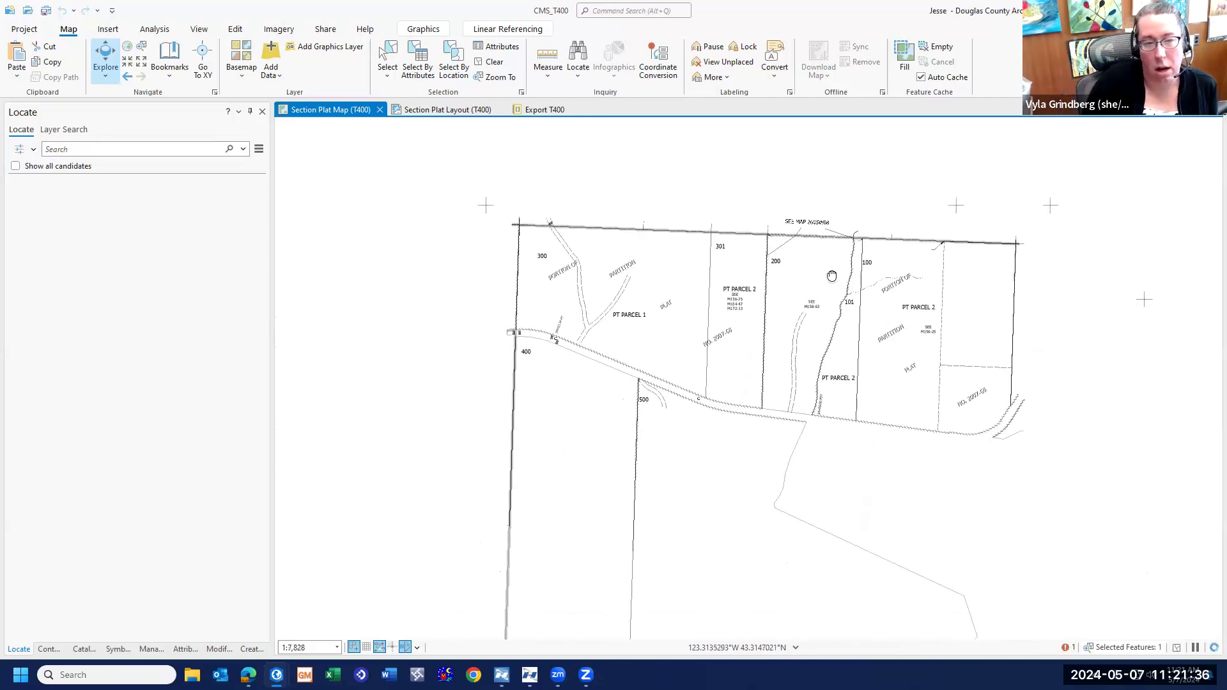
scroll(827, 372, "down", 3)
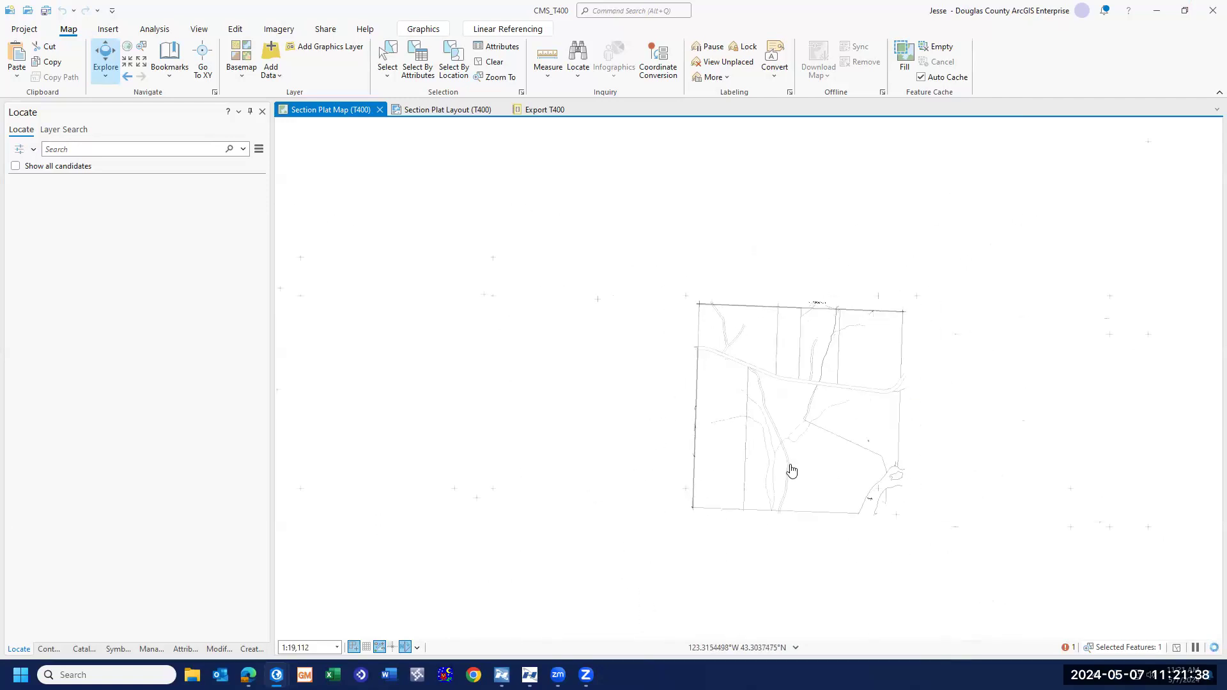
scroll(830, 315, "up", 3)
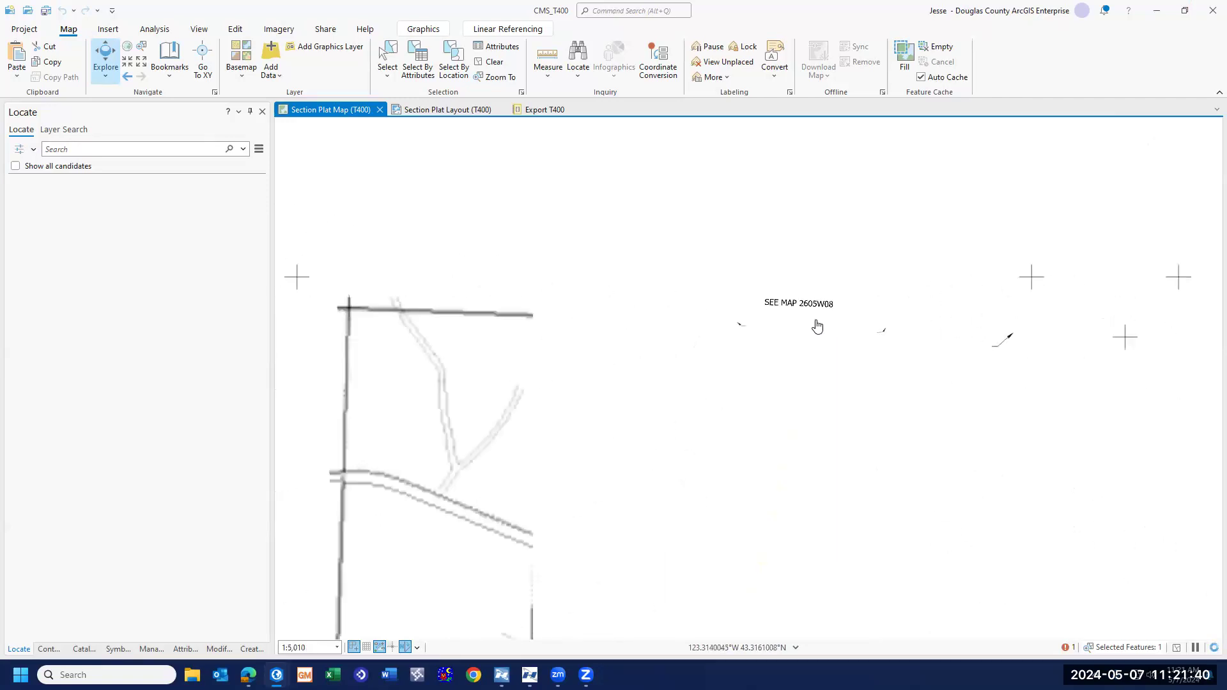
scroll(818, 338, "up", 3)
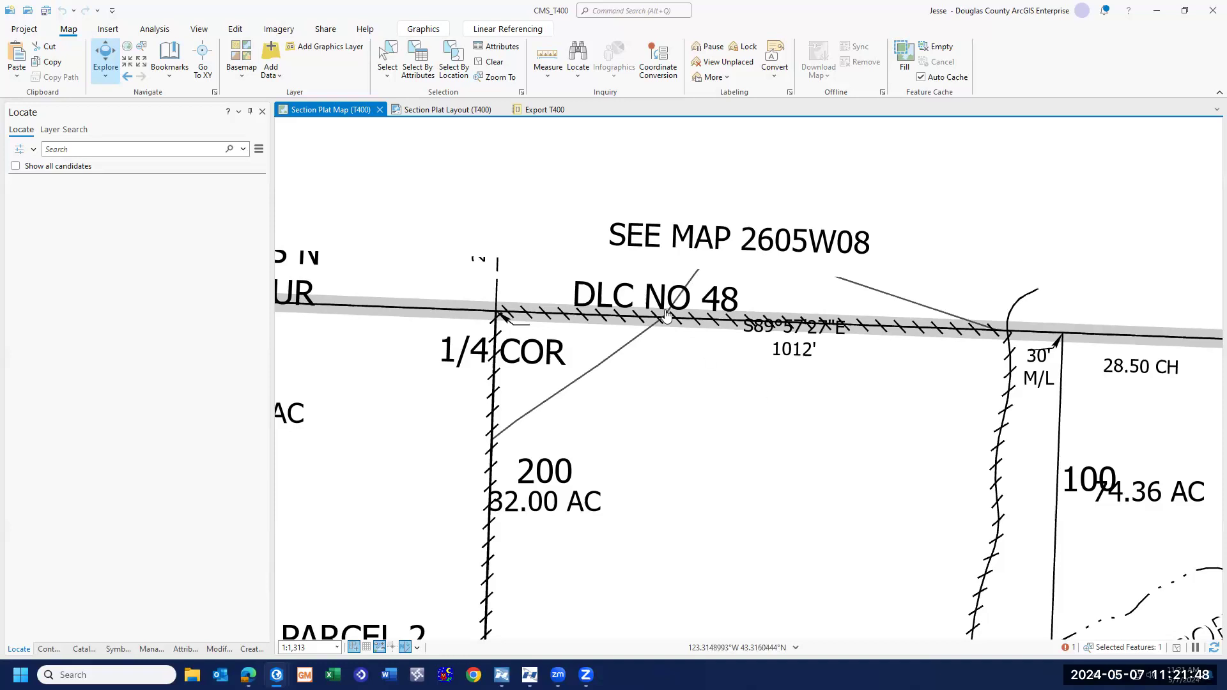
- Disable the map series in the Section Plat Layout (T400) and return to the Section Plat Map
left_click(437, 110)
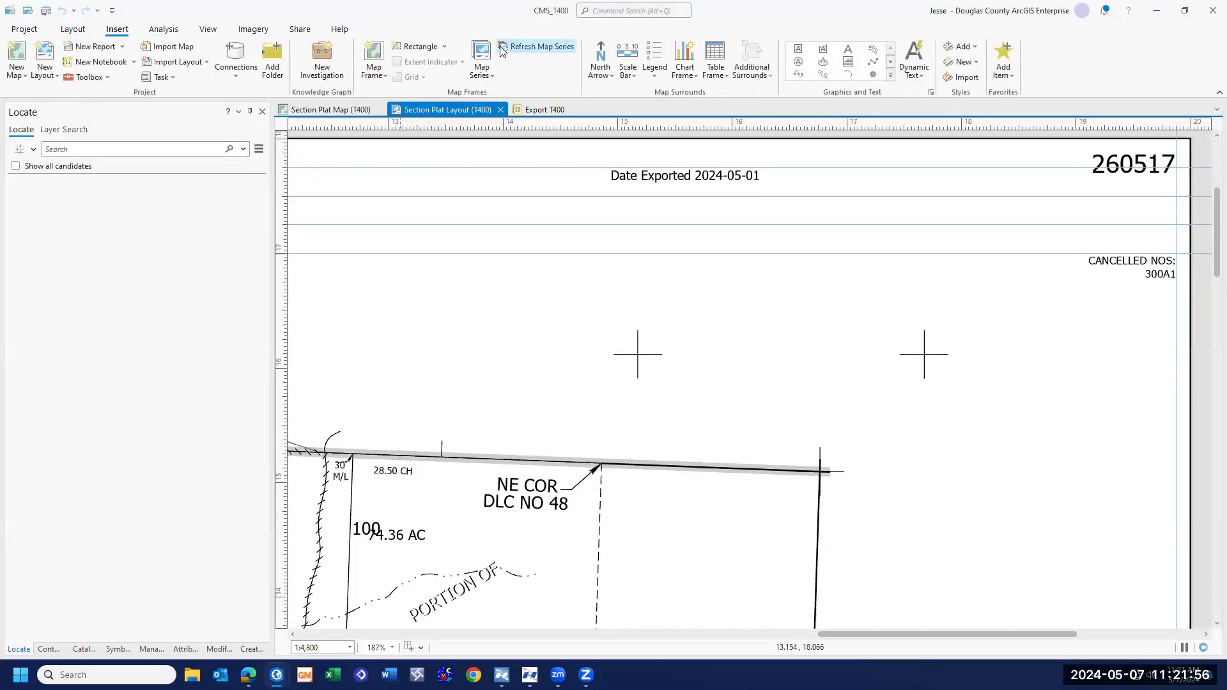
left_click(483, 51)
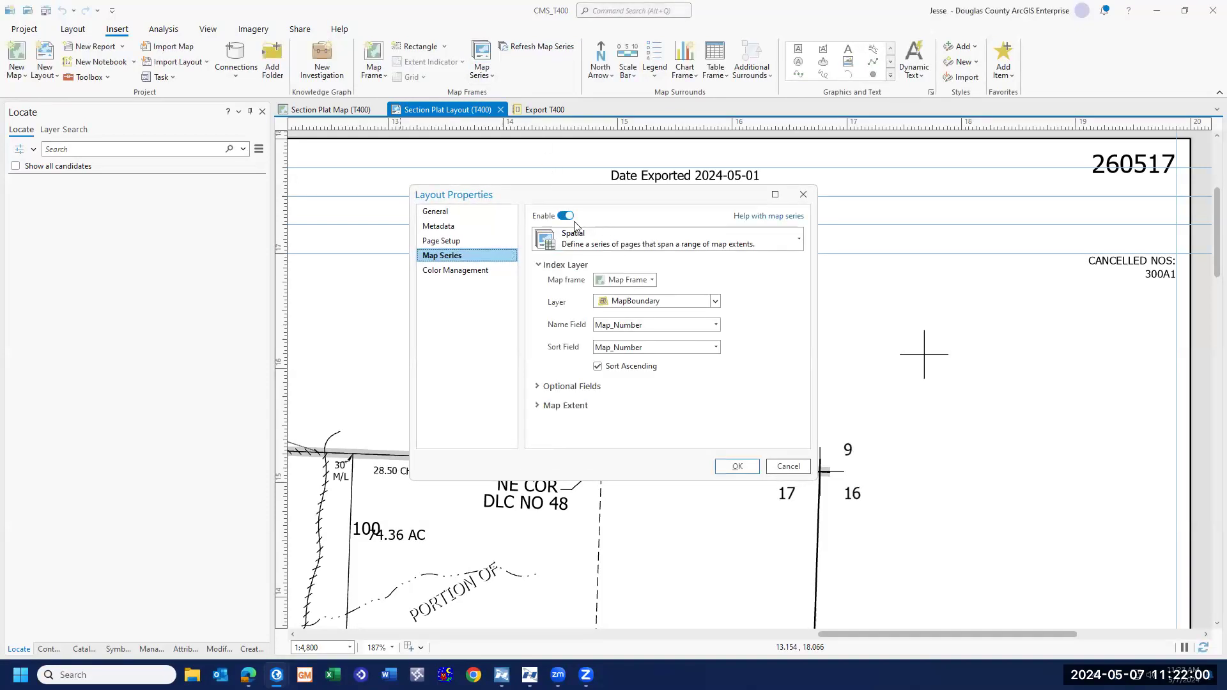
left_click(566, 216)
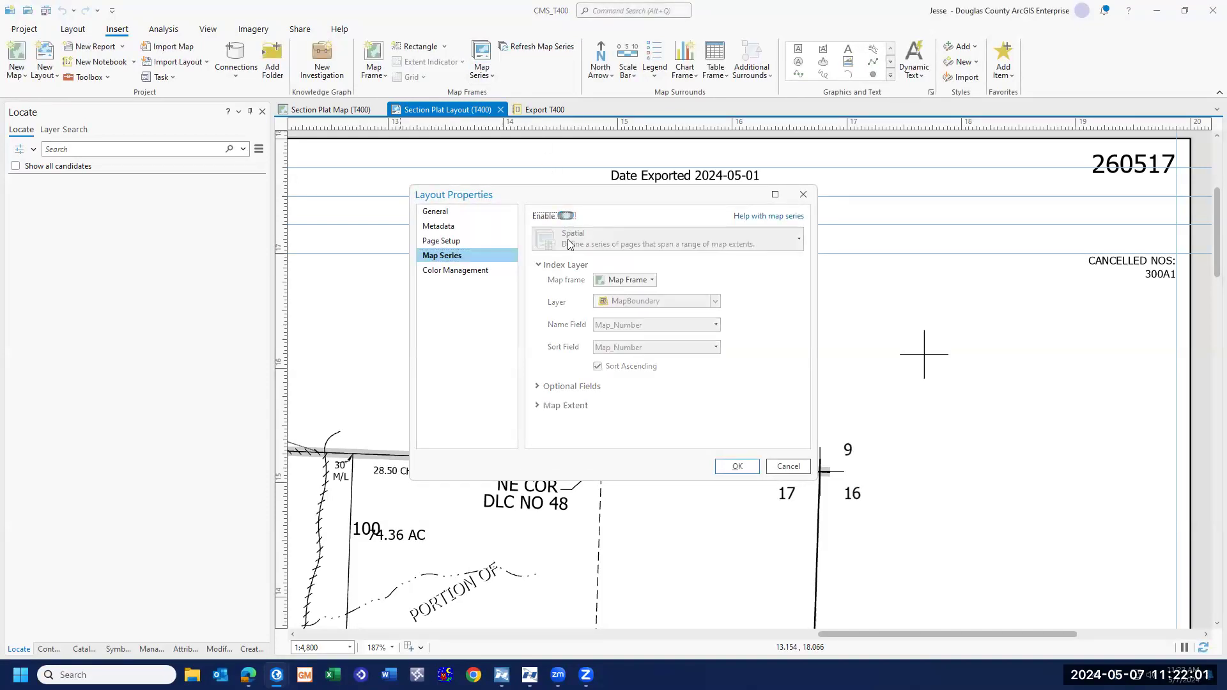
left_click(736, 469)
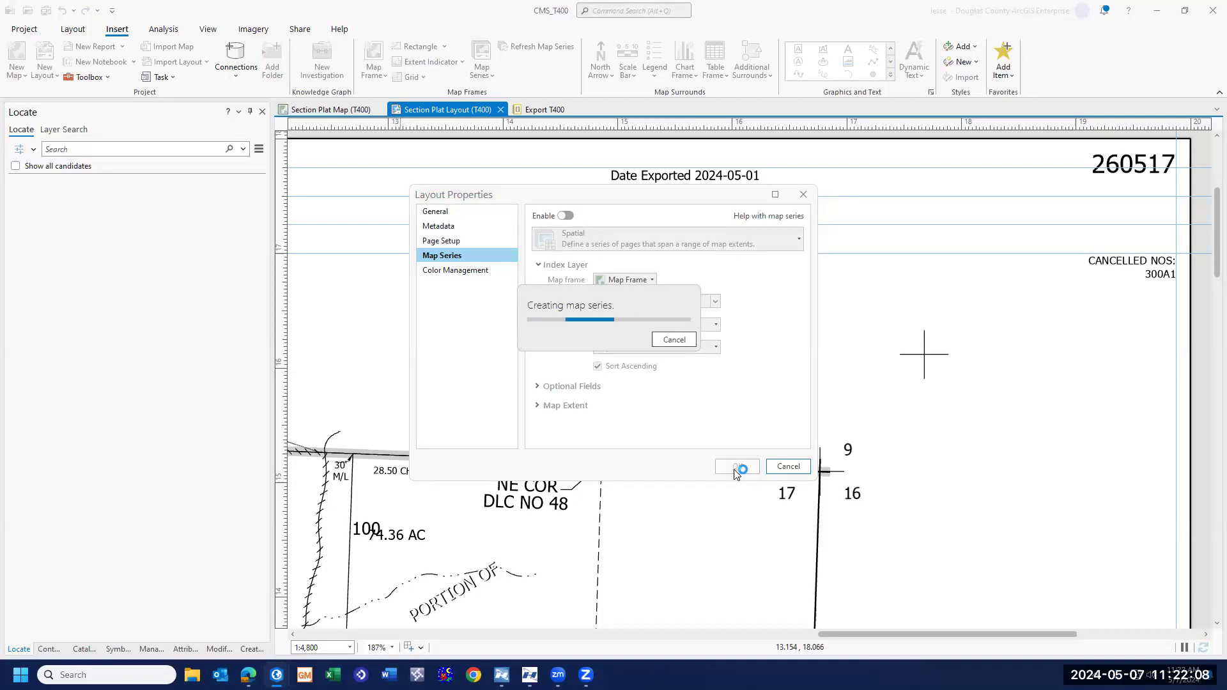
left_click(333, 110)
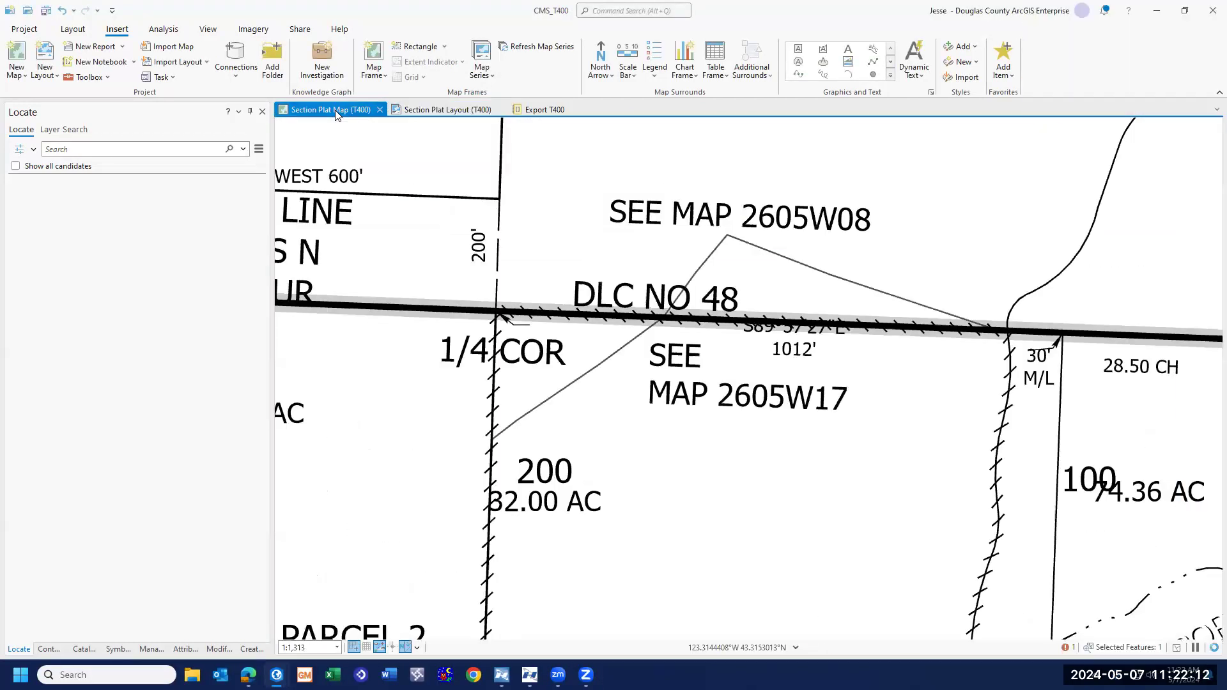
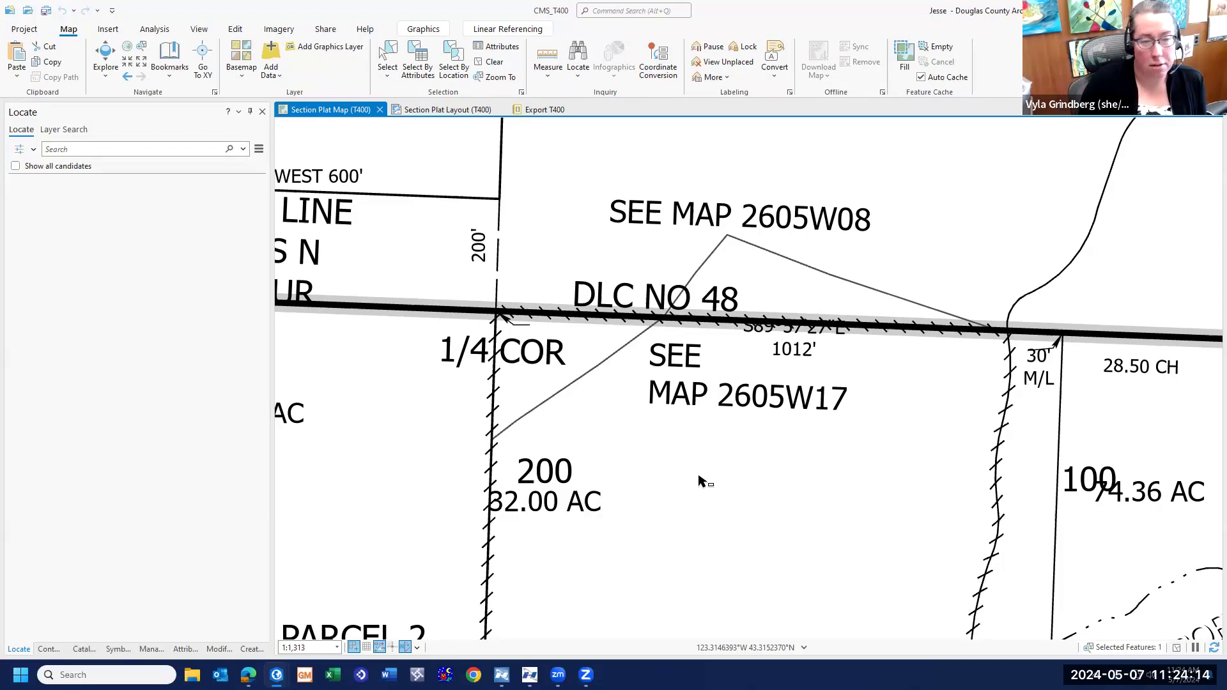
- Hide the B_Breakout_area layer, and start creating an O_Taxlot_line feature with the Trace tool
left_click(46, 650)
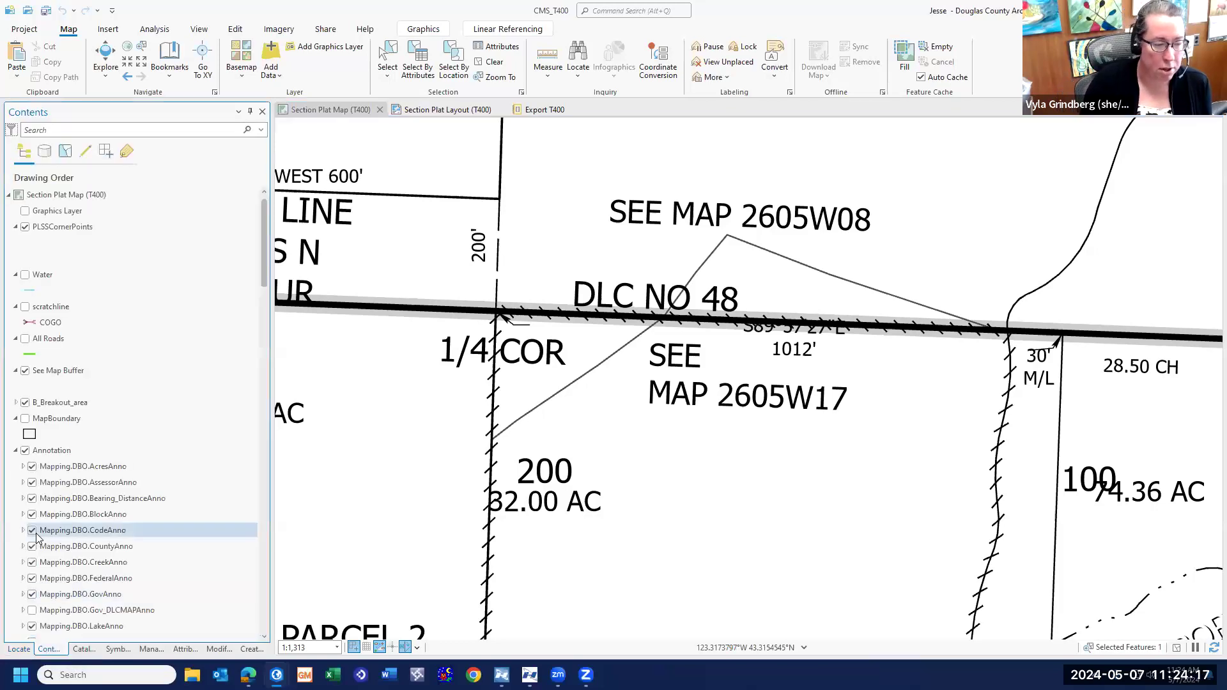
left_click(26, 403)
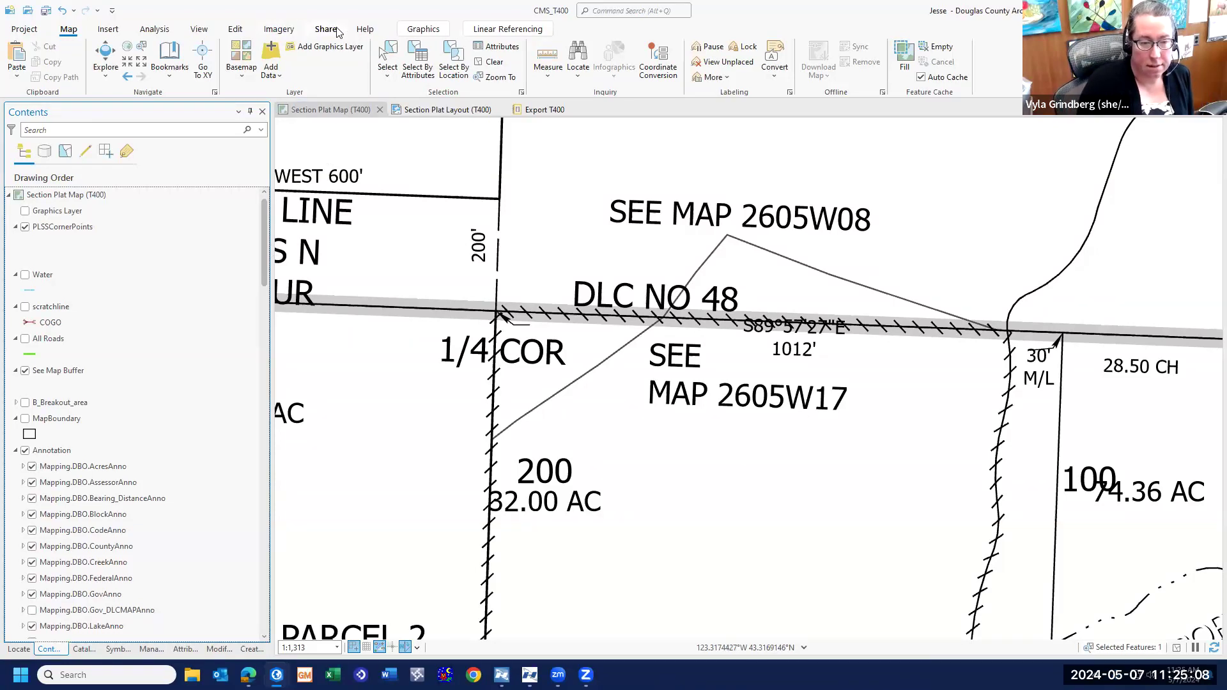
left_click(236, 30)
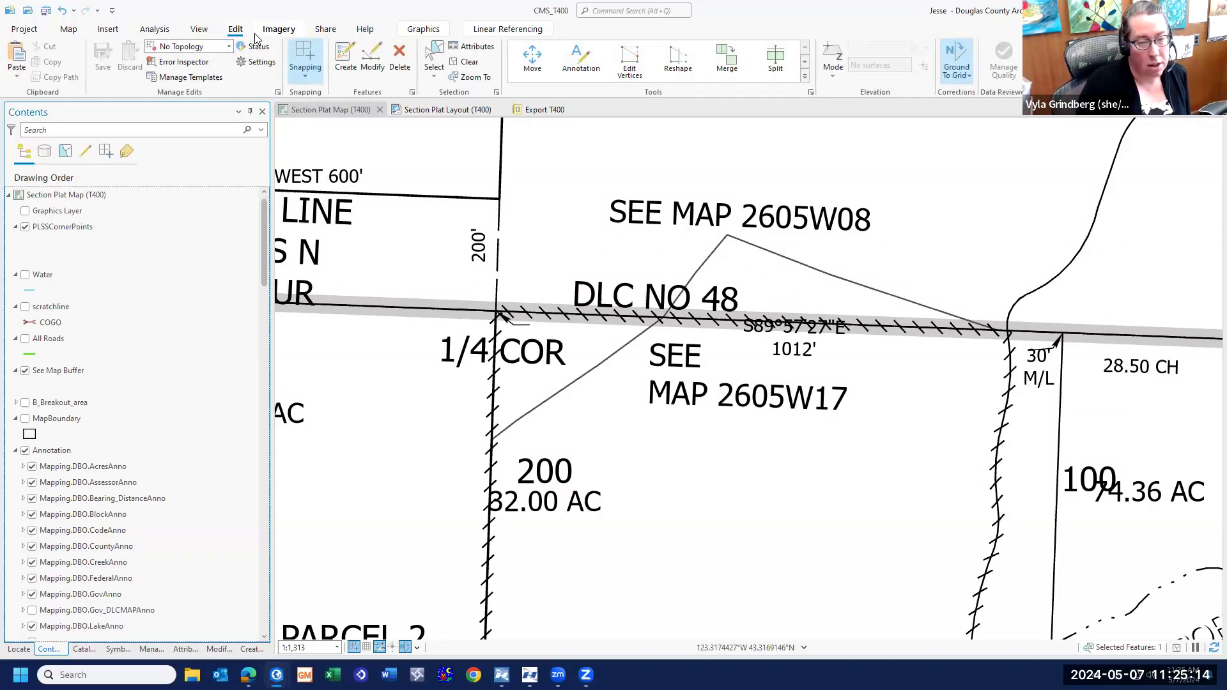
left_click(344, 71)
left_click(51, 131)
type("o_taxlot")
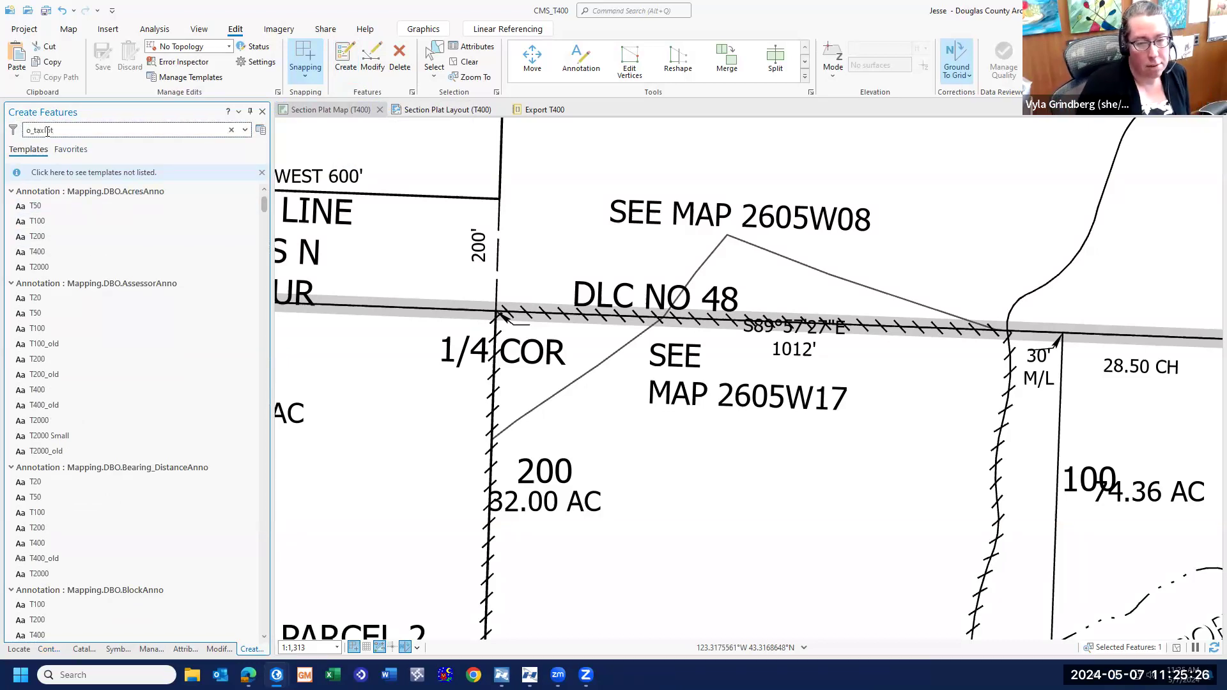
left_click(58, 208)
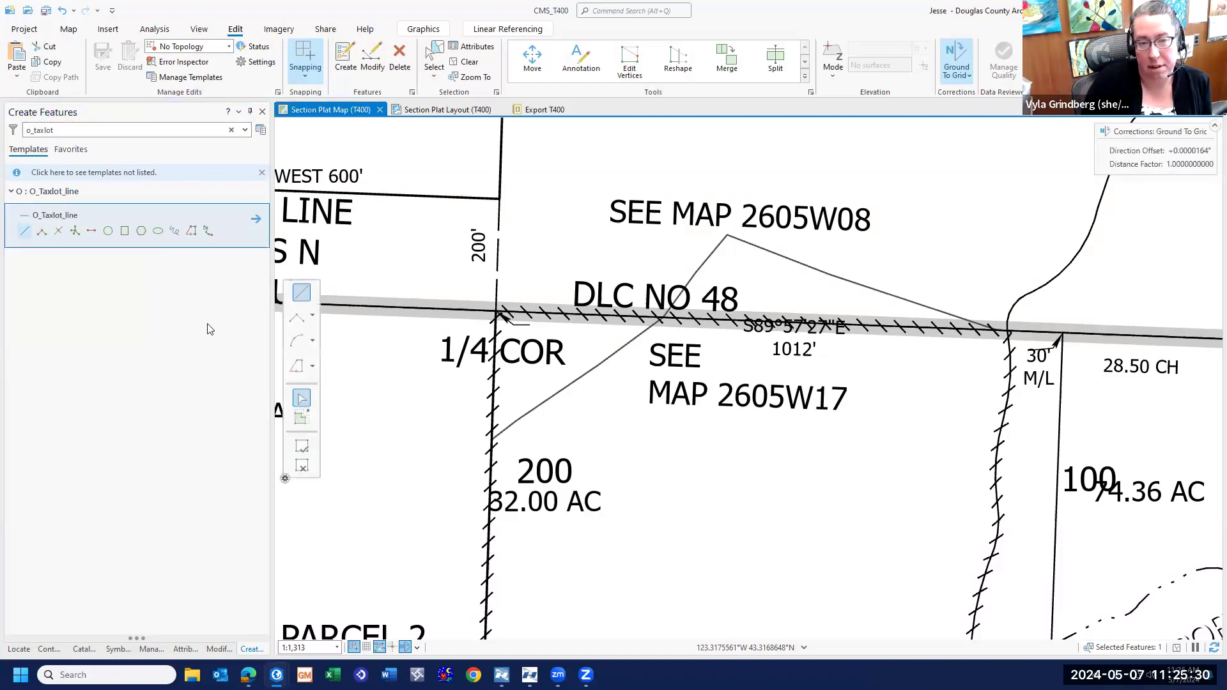
left_click(296, 366)
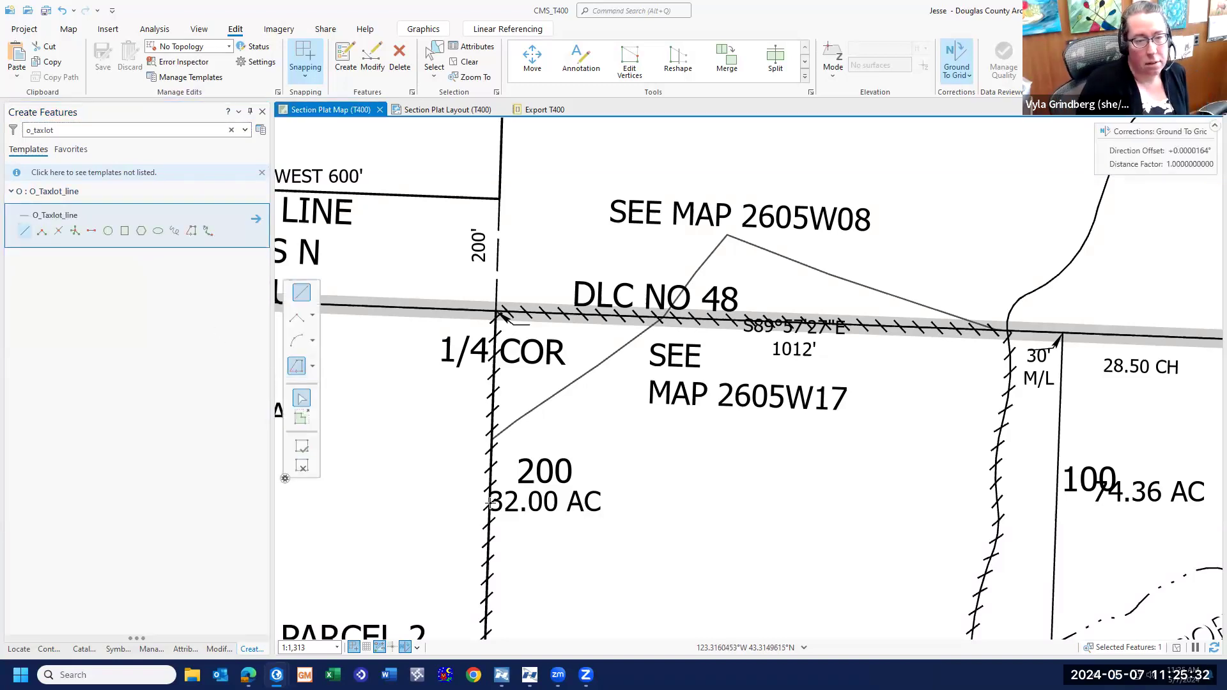
- Try to create the taxlot line by tracing the diagonal parcel edge from tax lot 200's west boundary to the section line, and discard the sketch
left_click(492, 439)
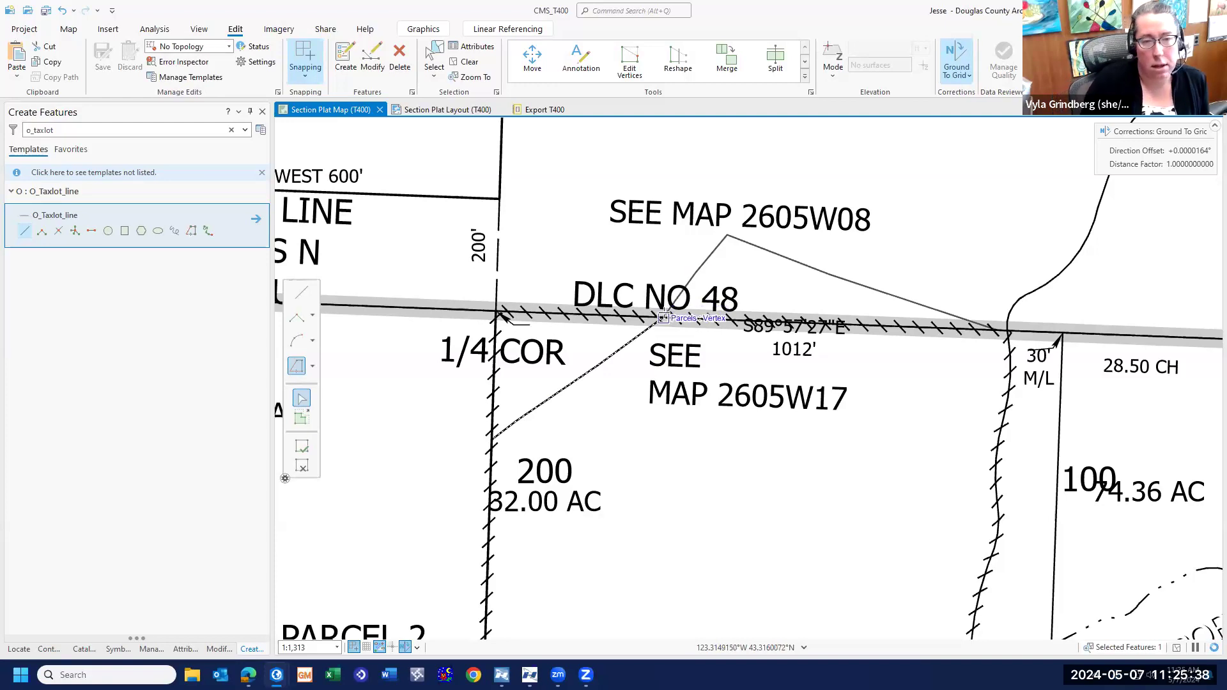
scroll(667, 316, "up", 3)
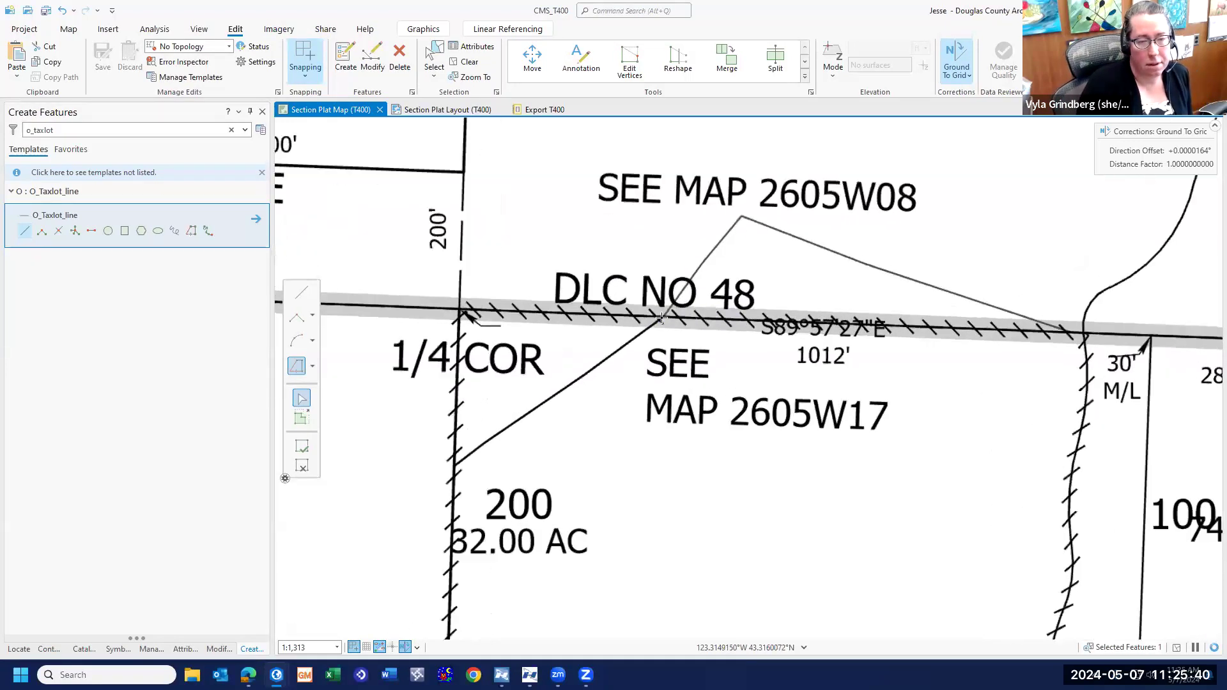
scroll(679, 289, "down", 3)
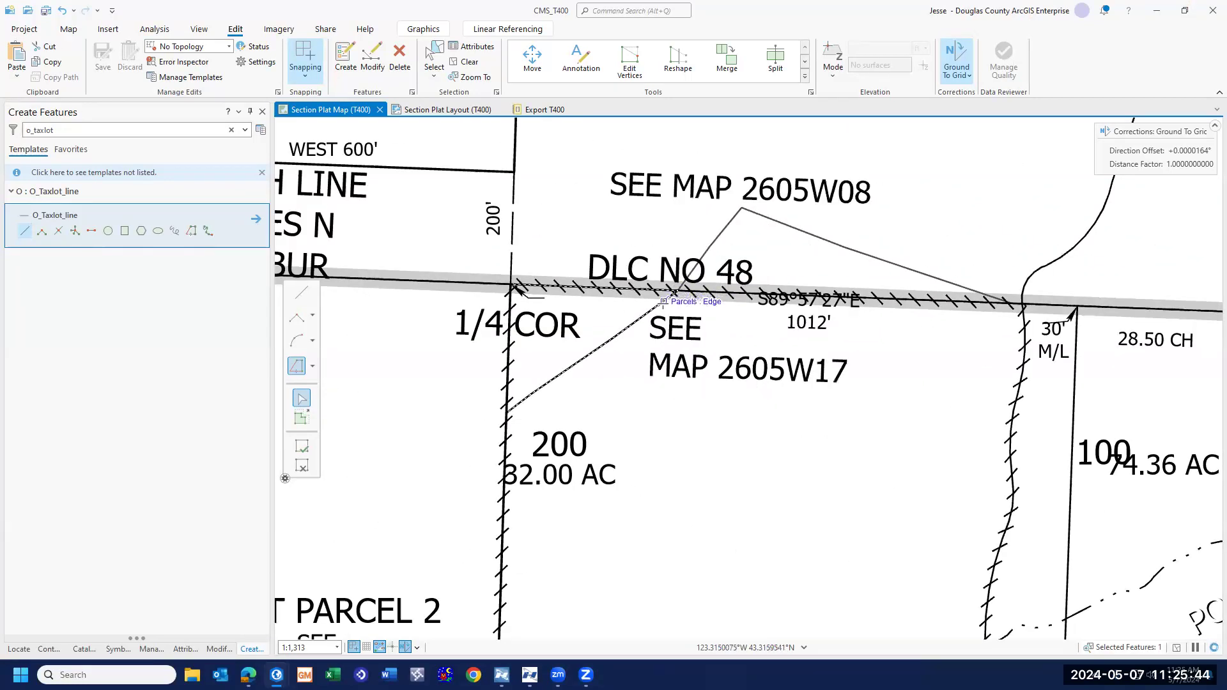
key("F2")
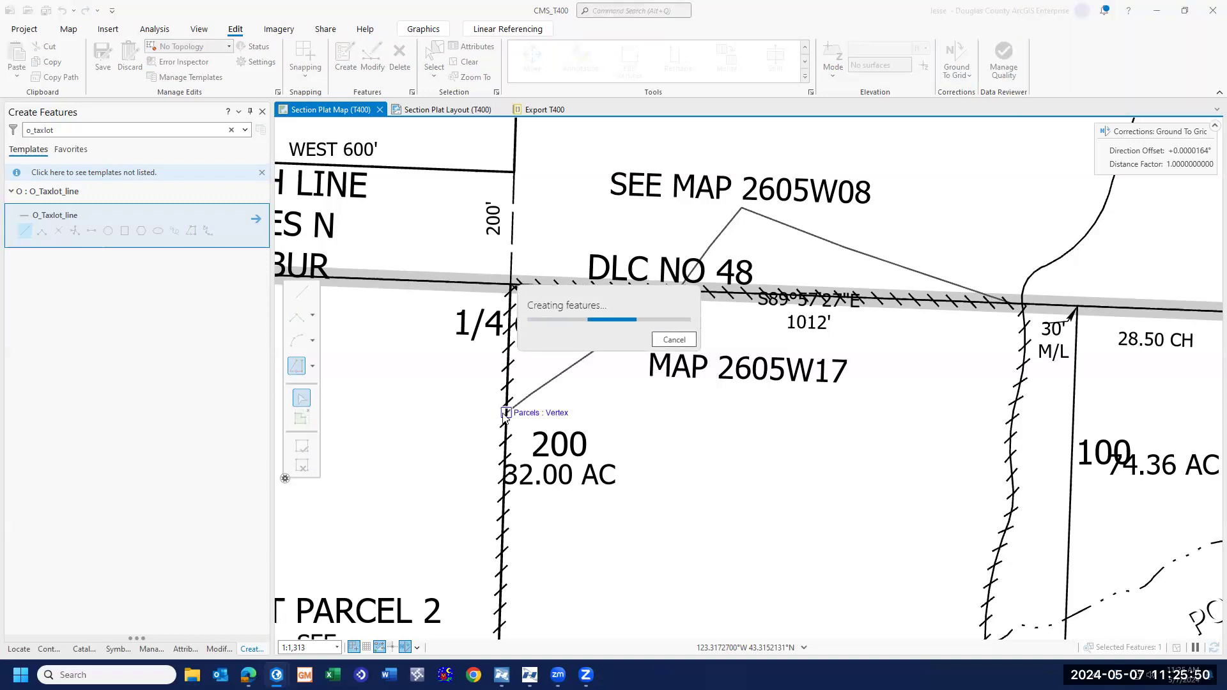
left_click(675, 339)
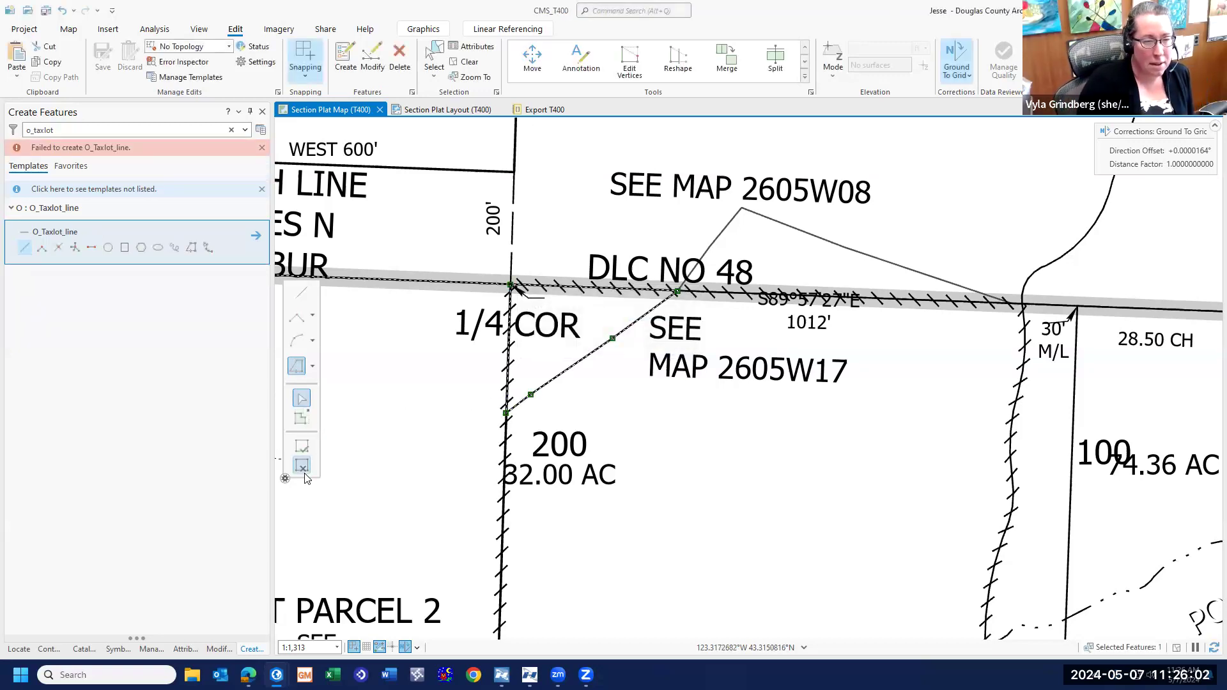
left_click(400, 65)
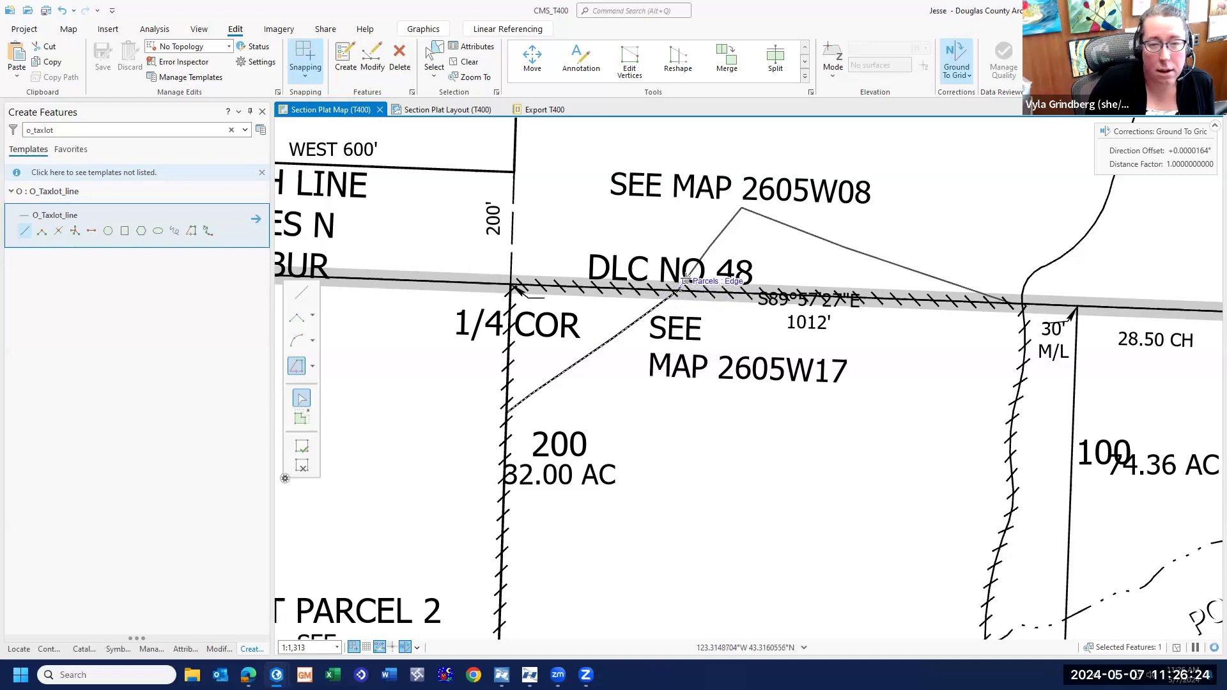
- Trace the diagonal parcel edge from tax lot 200's west boundary to the parcel vertex on the section line as an O_Taxlot_line feature
scroll(664, 293, "up", 4)
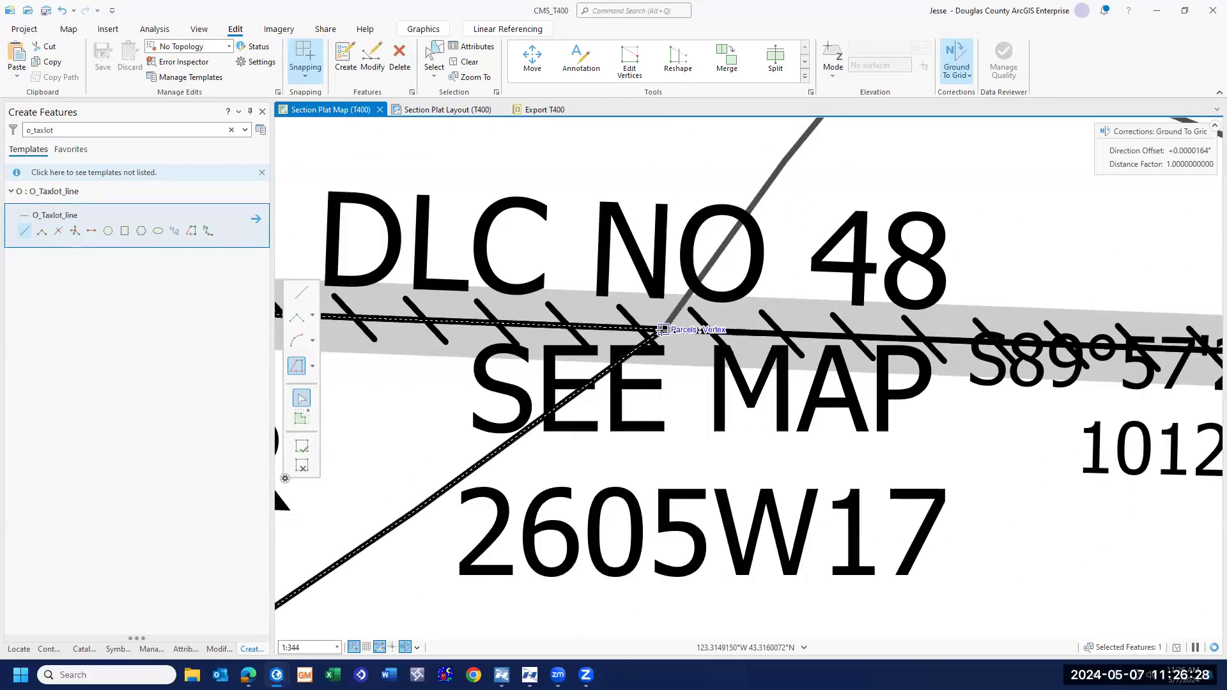
scroll(662, 330, "down", 3)
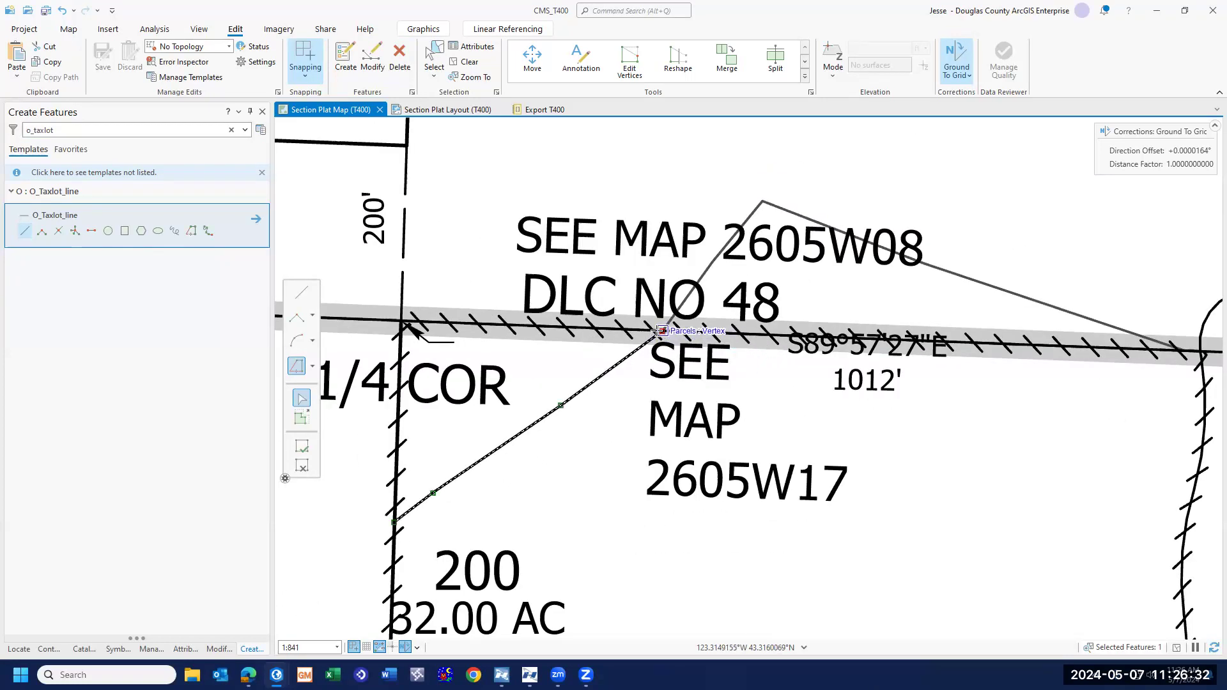
left_click(660, 331)
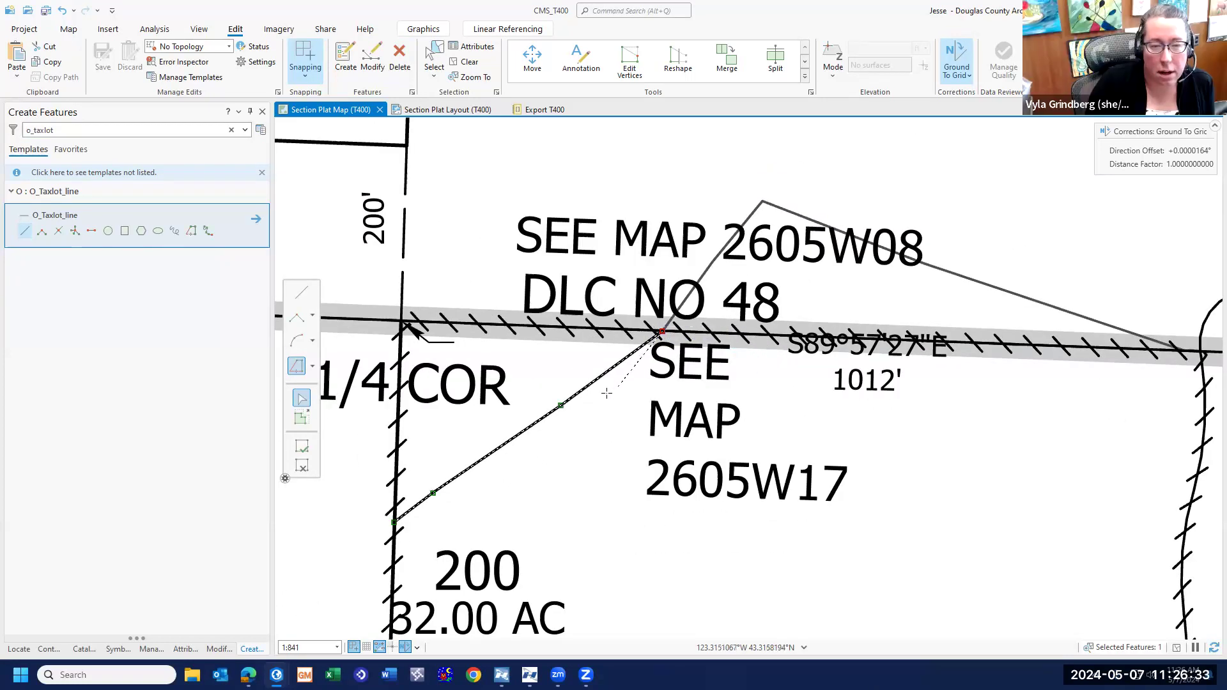
left_click(300, 451)
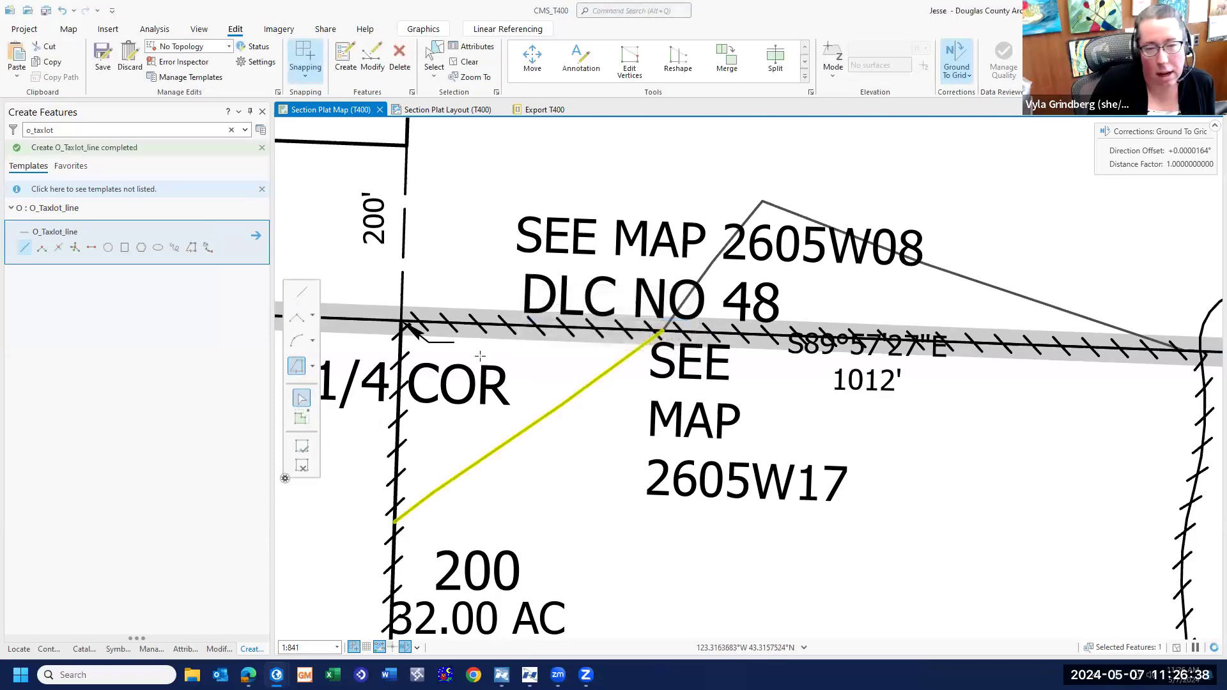
- Trace the peaked parcel edge north of the section line, ending near tax lot 200's northeast corner, as a second O_Taxlot_line feature
left_click(661, 331)
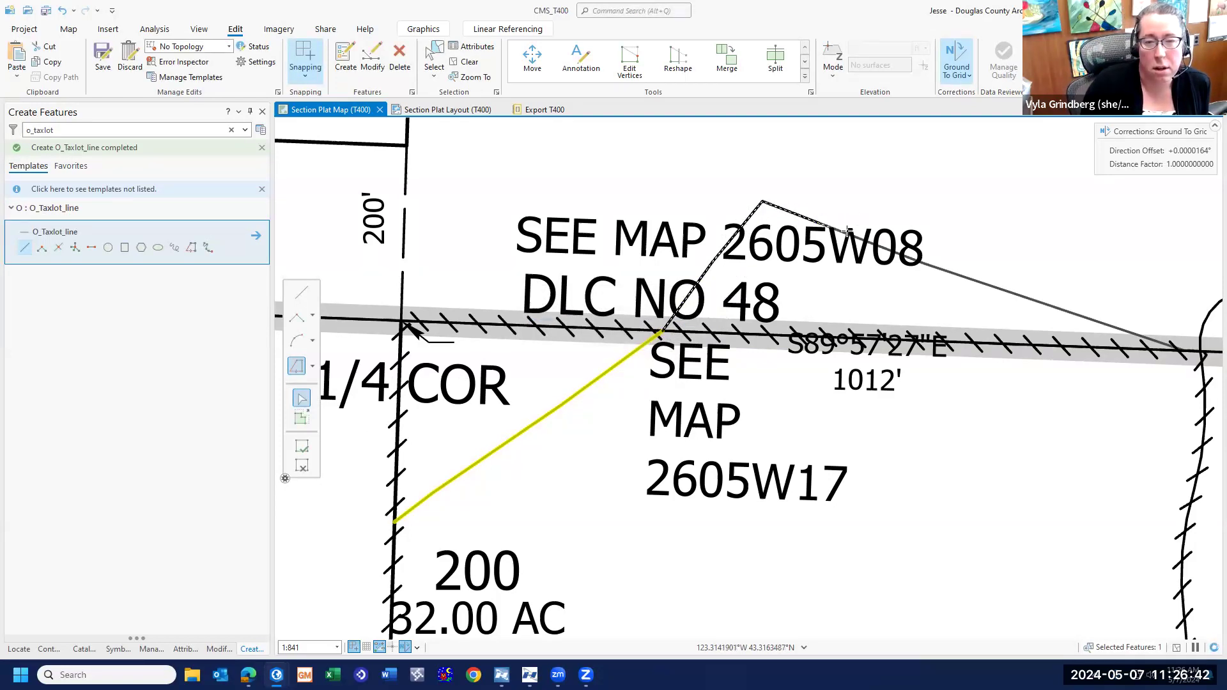
left_click(1183, 350)
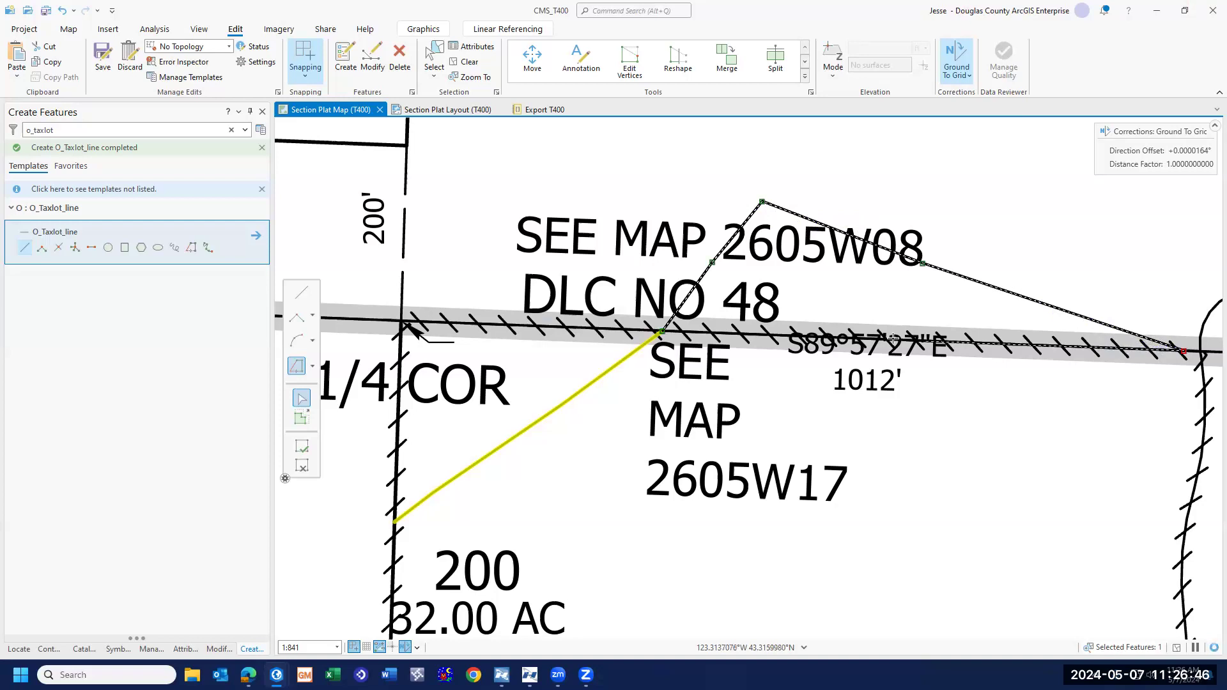
left_click(302, 446)
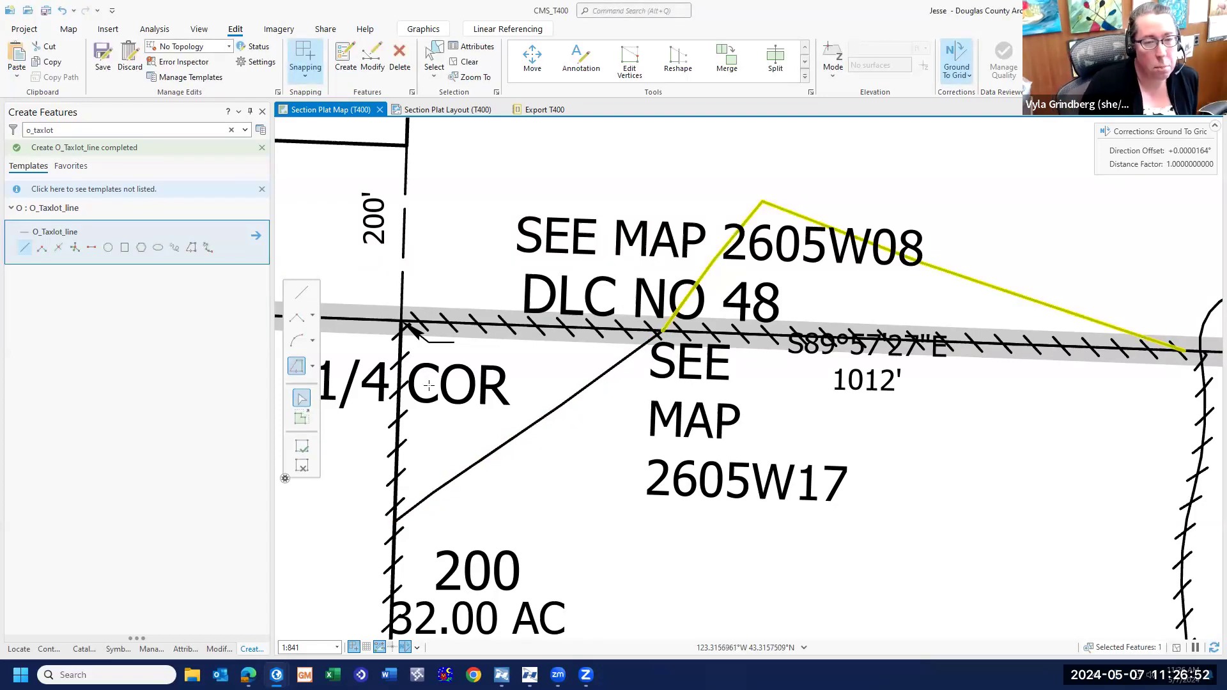
- List the map layers by selection and make the O_Section_line layer selectable
left_click(49, 650)
scroll(53, 509, "down", 10)
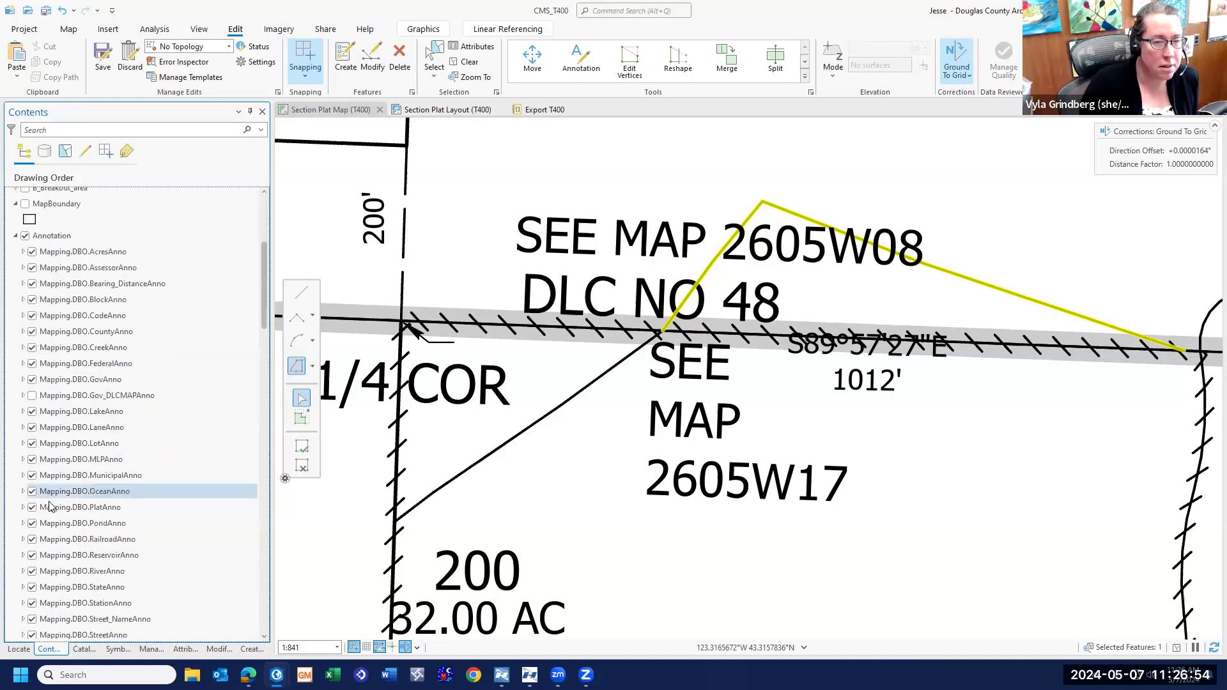
left_click(57, 515)
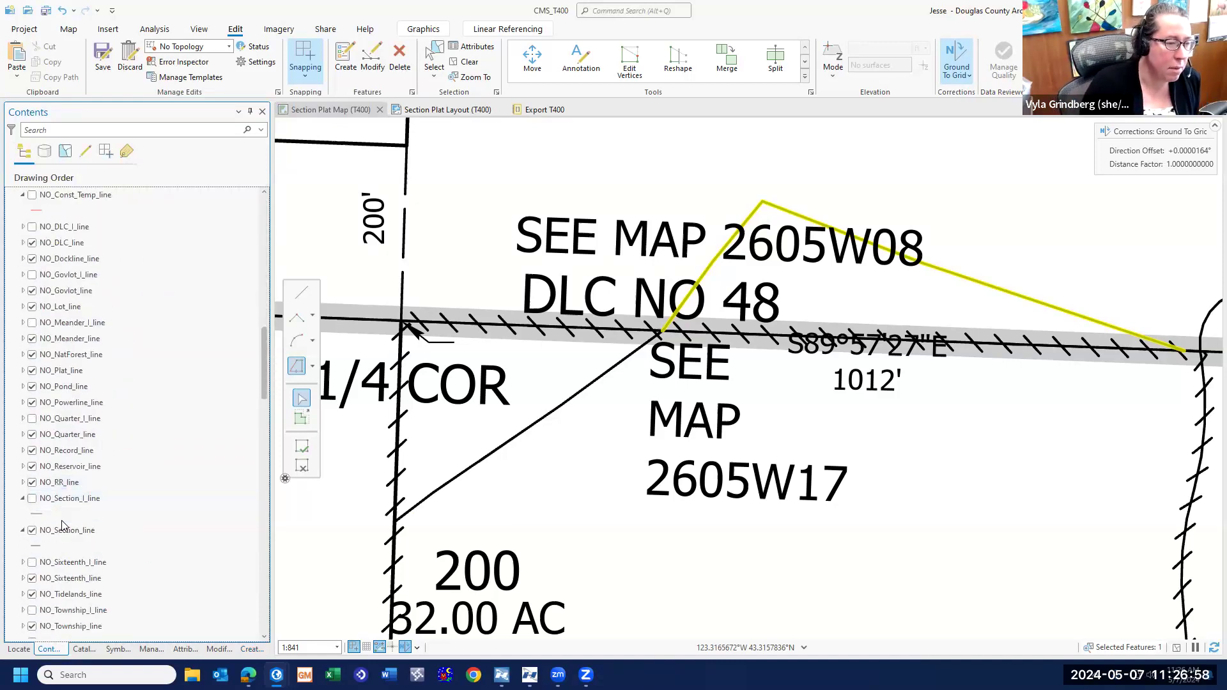
left_click(108, 466)
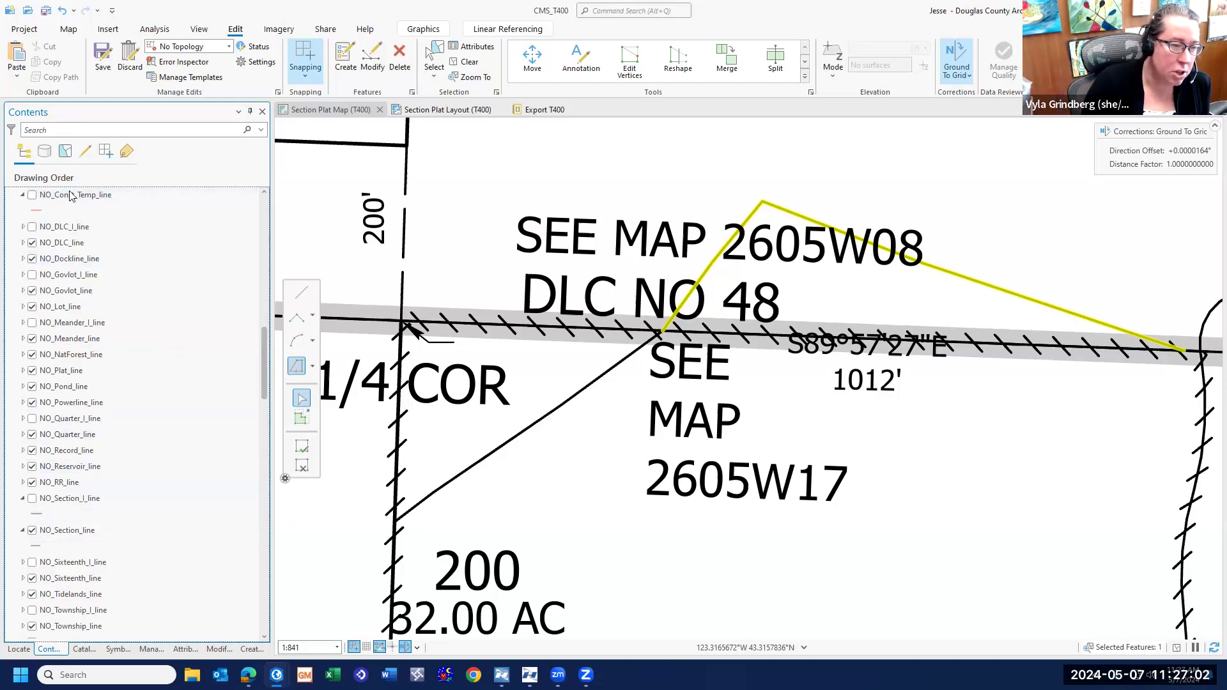
left_click(66, 152)
scroll(79, 527, "down", 10)
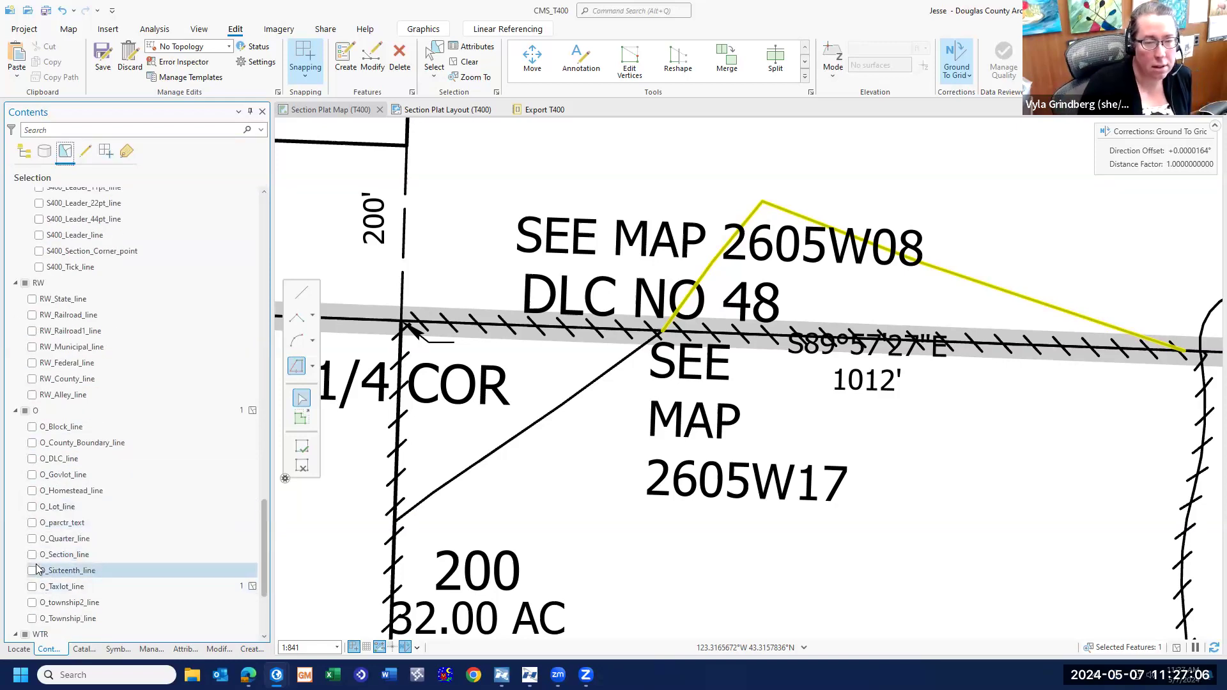
left_click(32, 555)
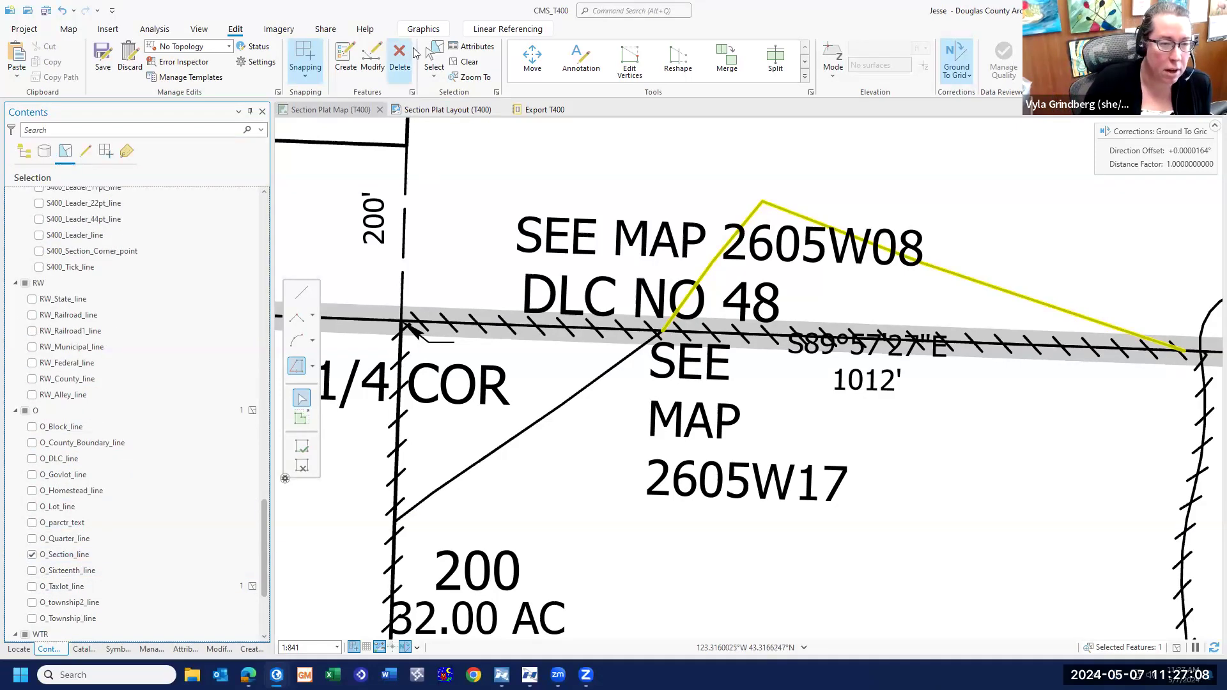
- Make all layers in the O group selectable, and select the O_DLC_line along tax lot 200's north edge
left_click(434, 51)
left_click(526, 334)
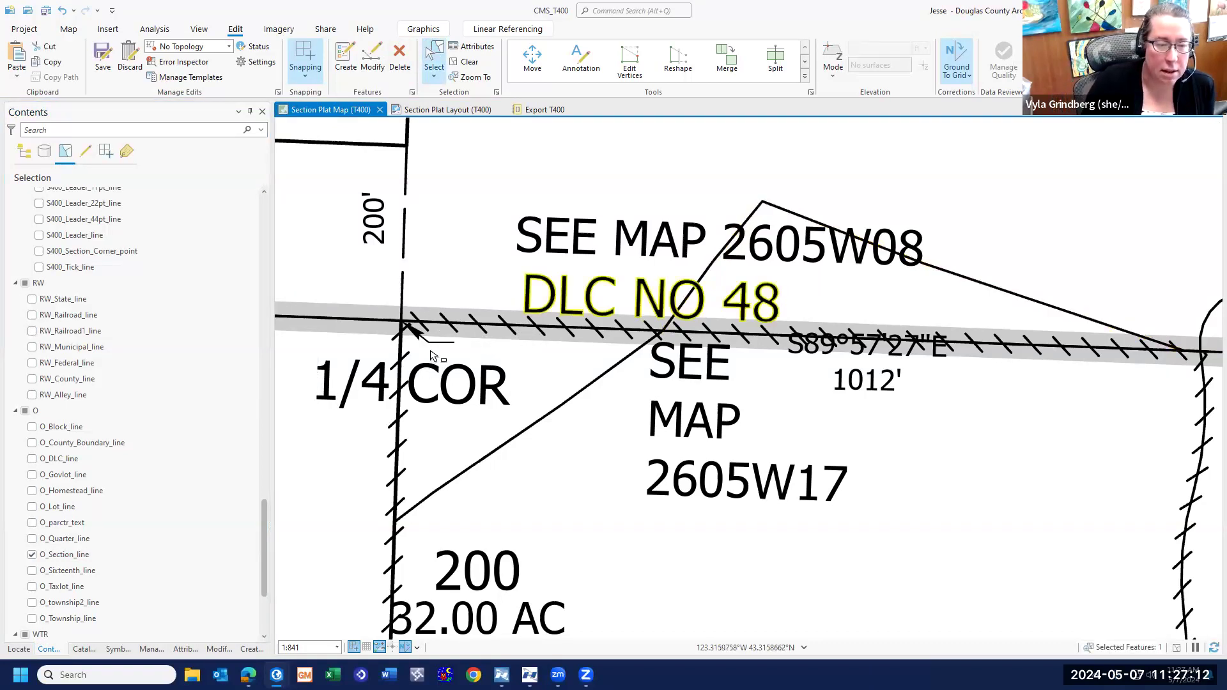
left_click_drag(1022, 367, 1023, 368)
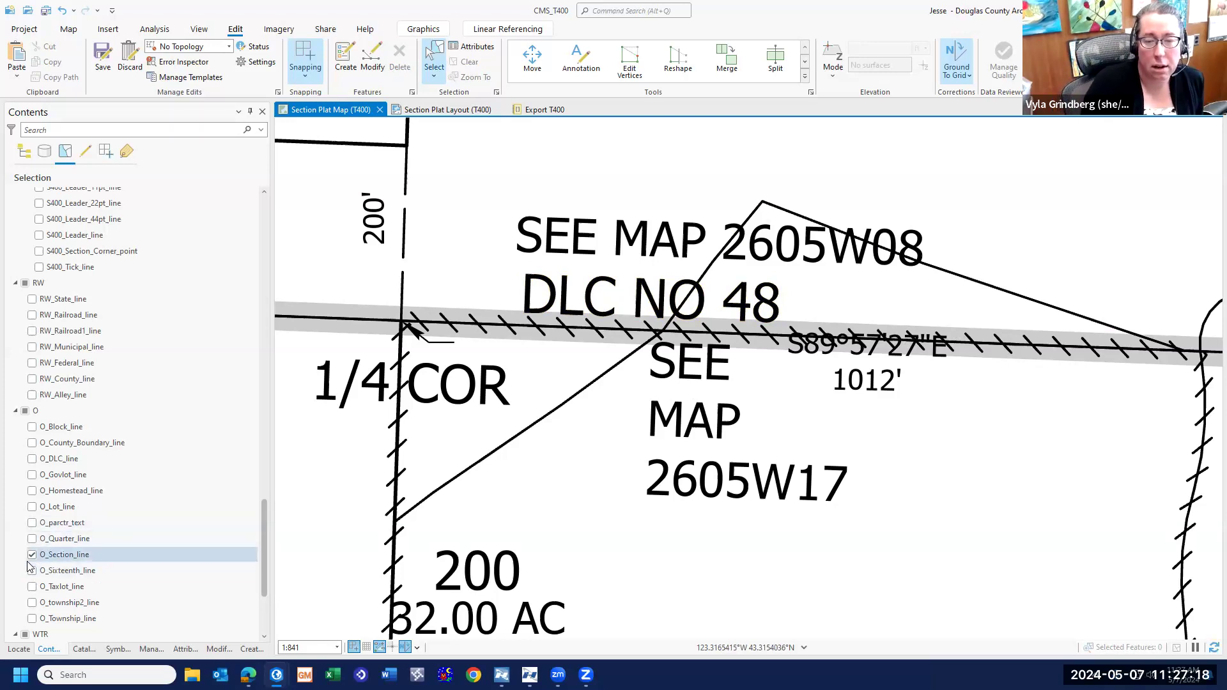
left_click(32, 427, "ctrl")
left_click_drag(995, 346, 1012, 377)
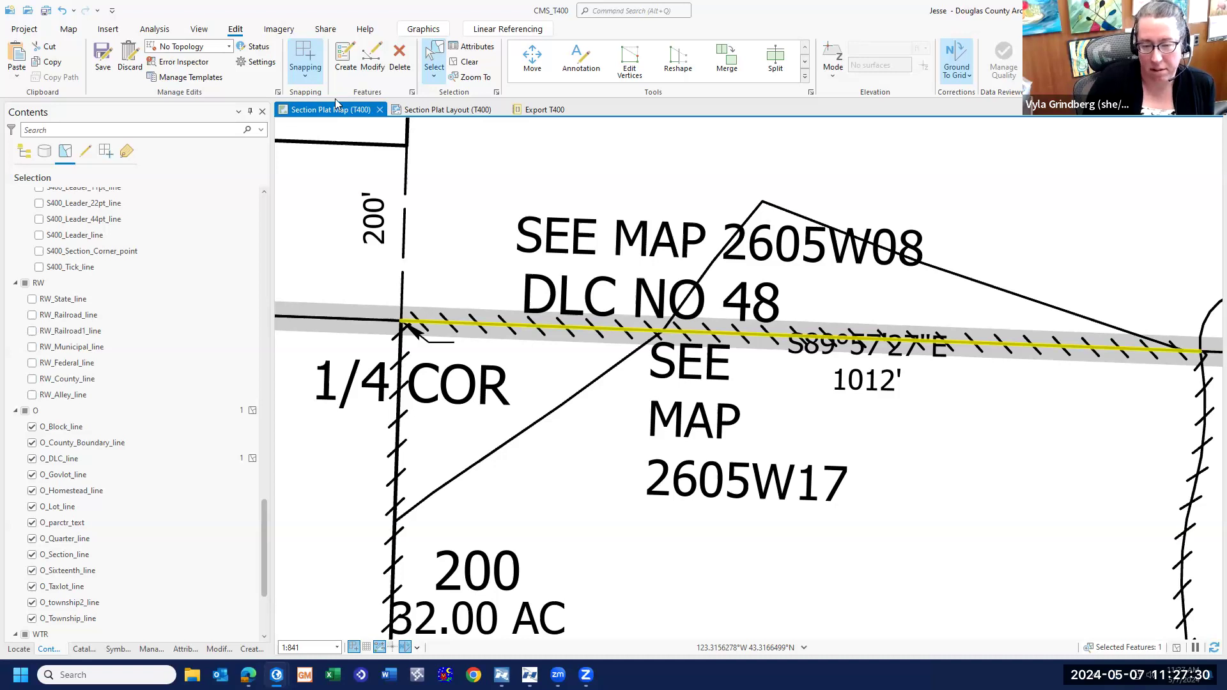
- Shorten the O_DLC_line by moving its west endpoint to the parcel vertex at the new taxlot line's east end, and clear the selection
left_click(632, 64)
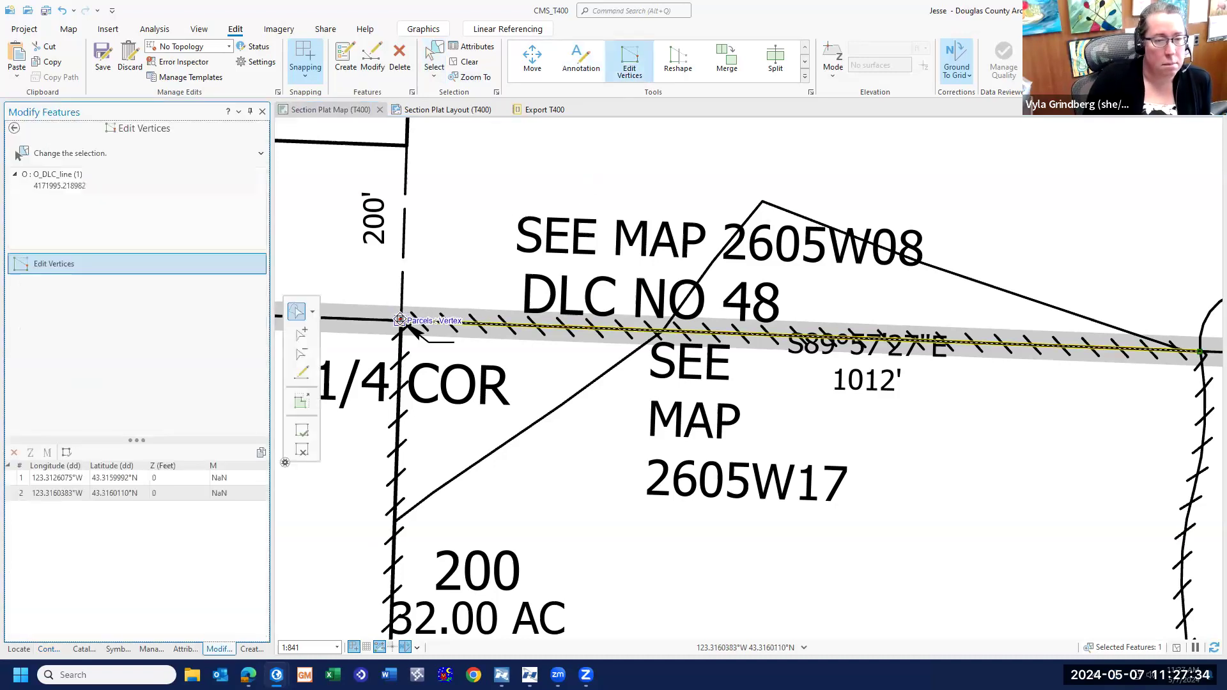
left_click(399, 320)
left_click(1178, 351)
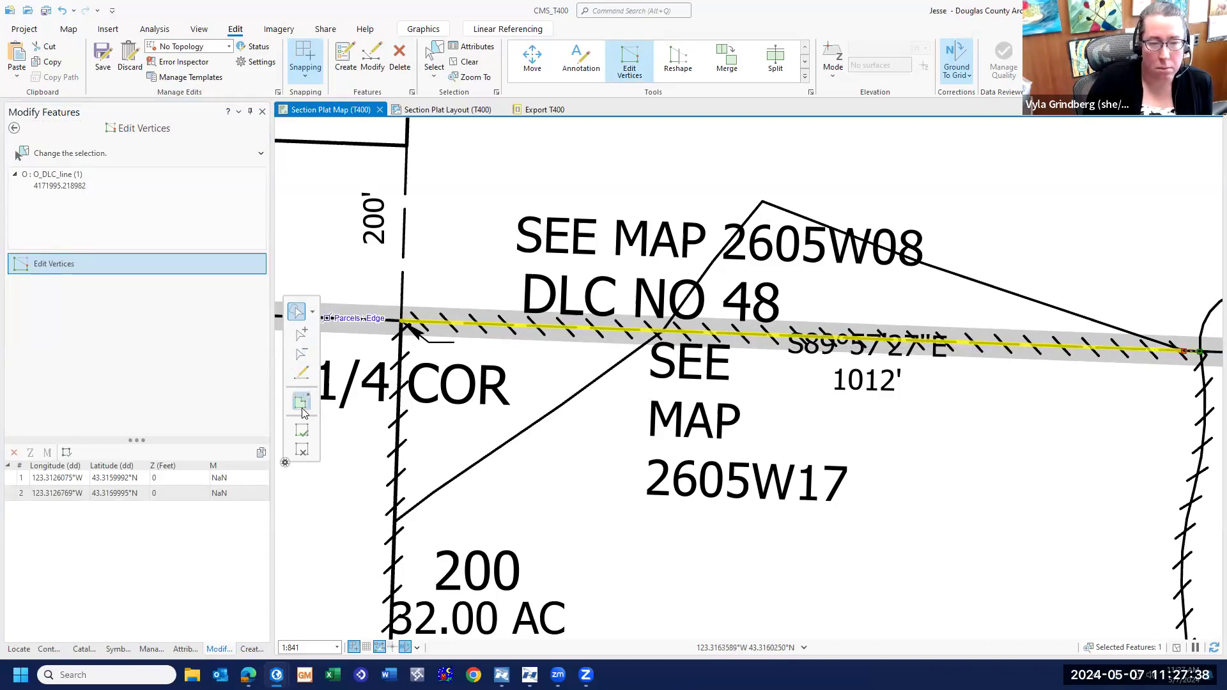
left_click(303, 433)
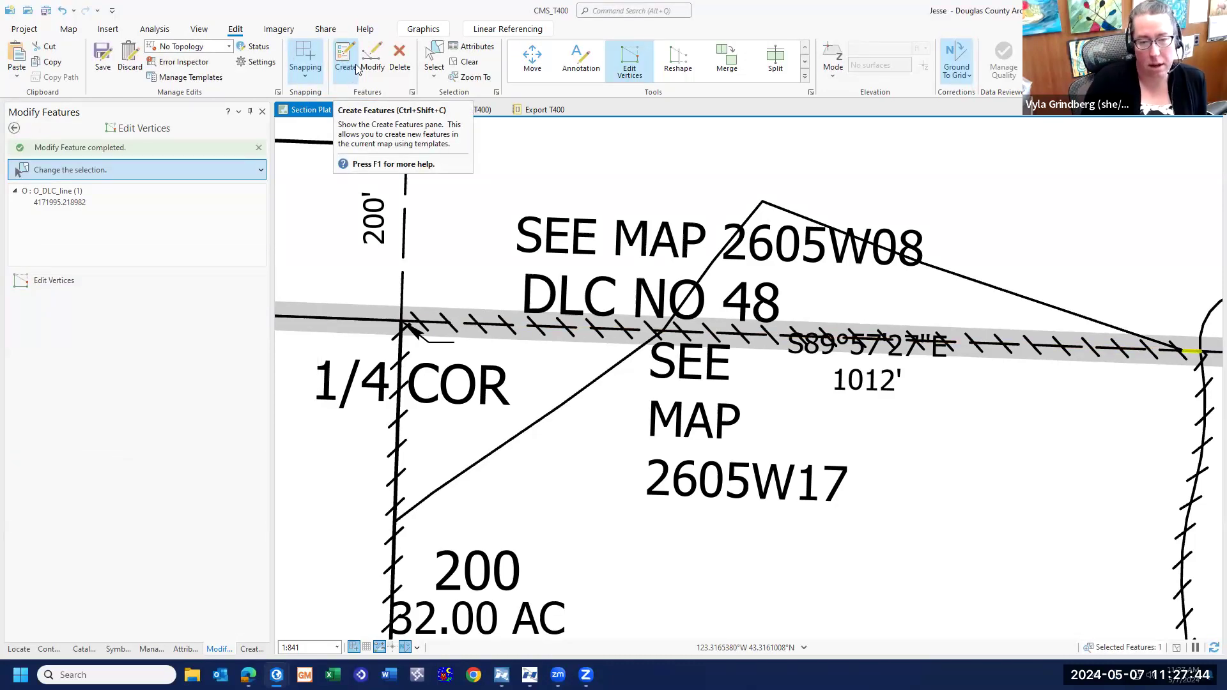
left_click(434, 61)
left_click_drag(480, 317, 504, 342)
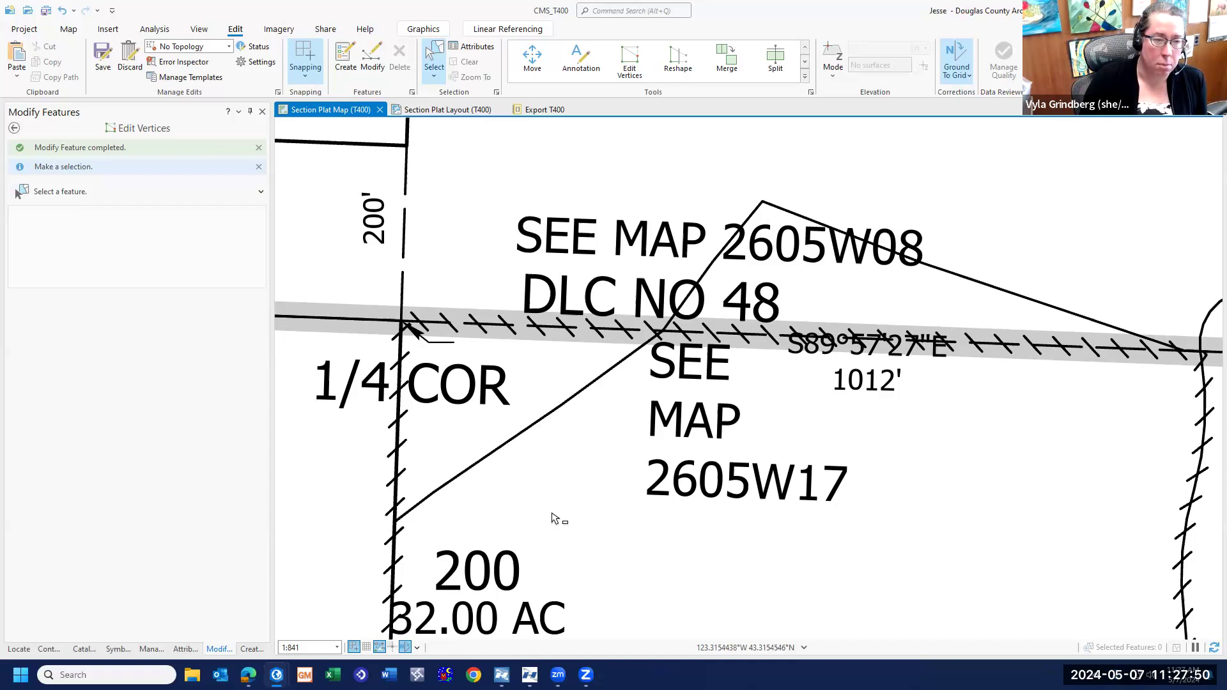
- Make the B_Breakout_area layer selectable and turn its visibility back on in the drawing order
left_click_drag(558, 522, 575, 424)
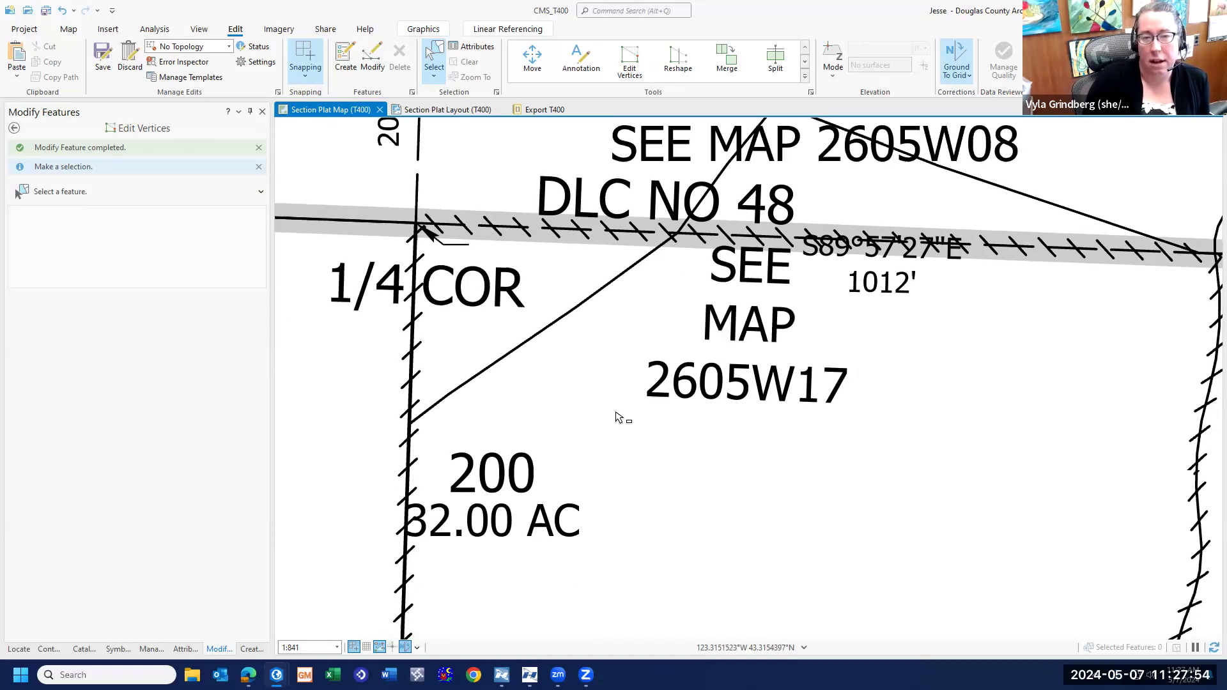
left_click_drag(617, 405, 566, 487)
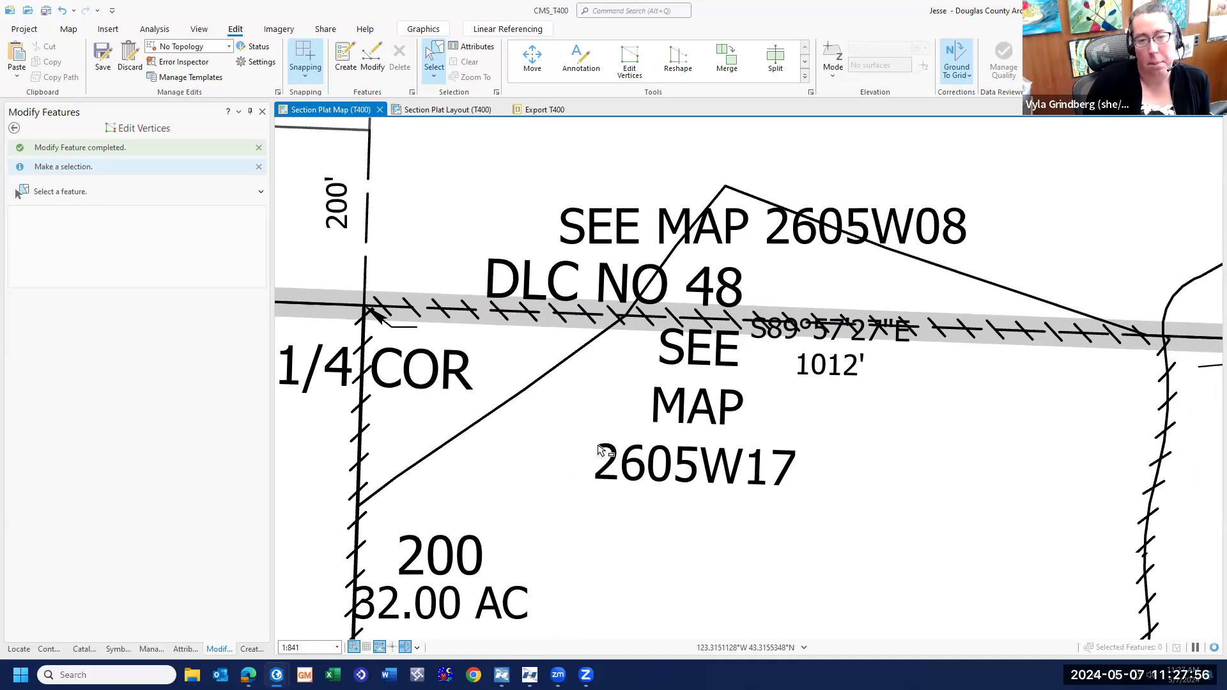
left_click(50, 649)
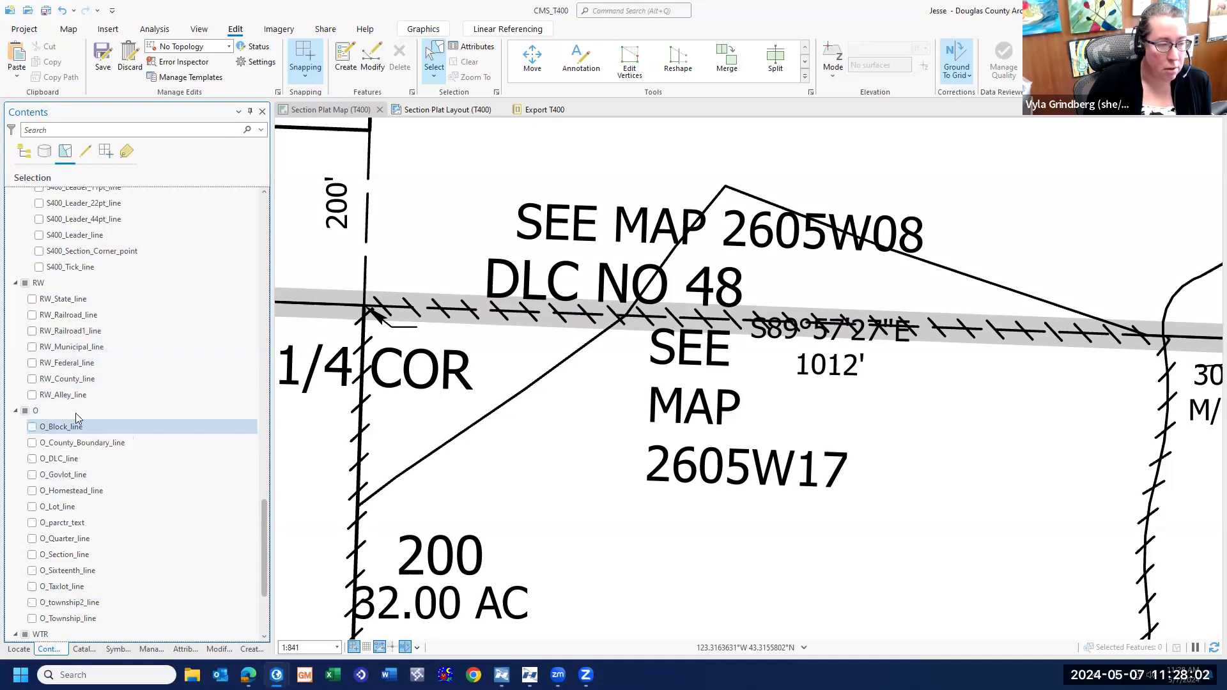
scroll(83, 389, "up", 8)
scroll(83, 388, "up", 15)
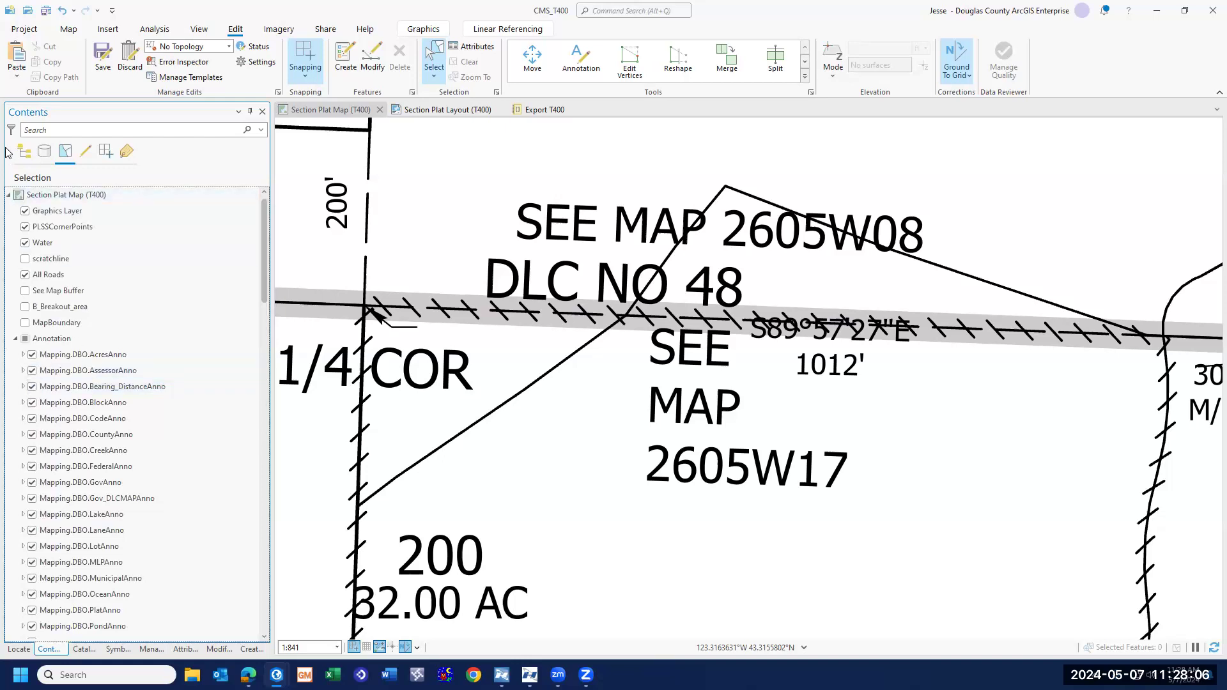
left_click(25, 308)
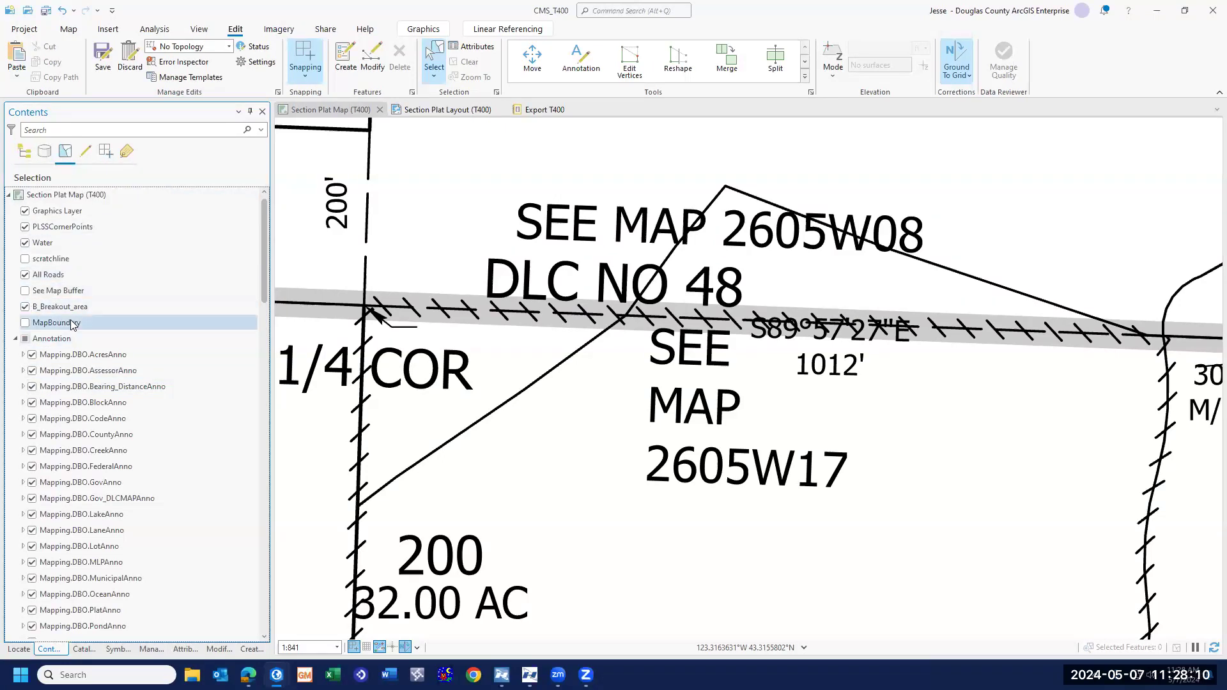
left_click(24, 153)
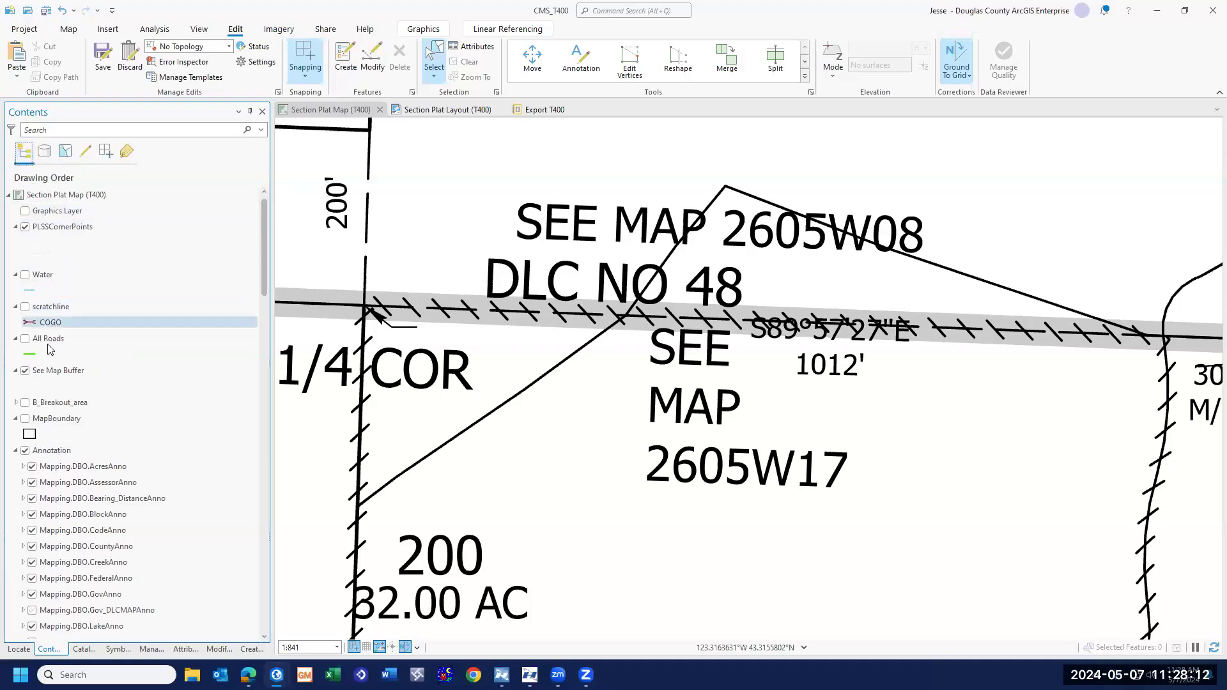
left_click(25, 402)
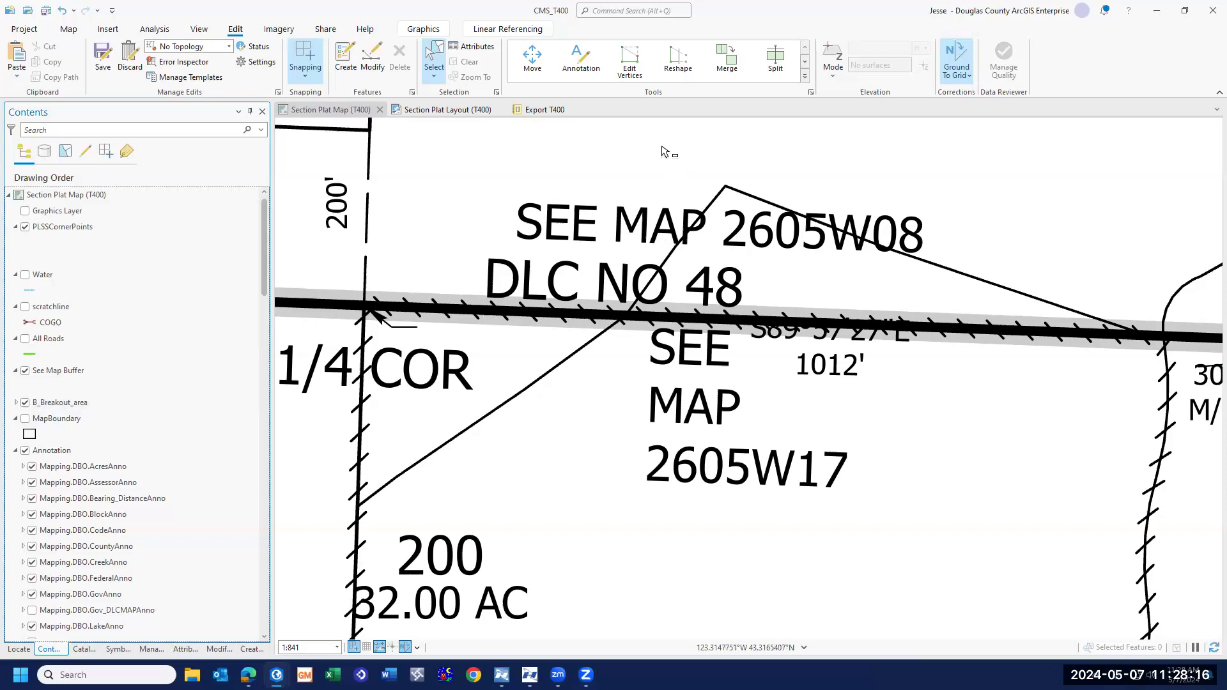
- Select the breakout areas north of the section line and keep only 2605W08 selected
left_click_drag(662, 143, 677, 150)
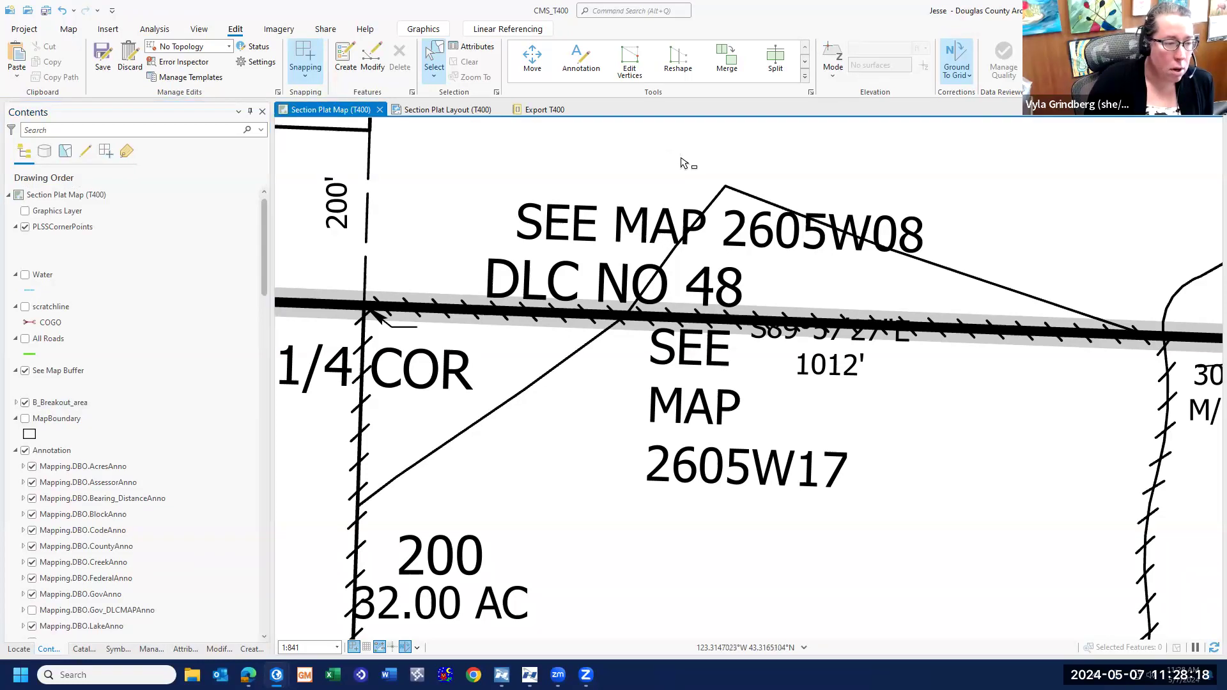
left_click(184, 650)
left_click(51, 202)
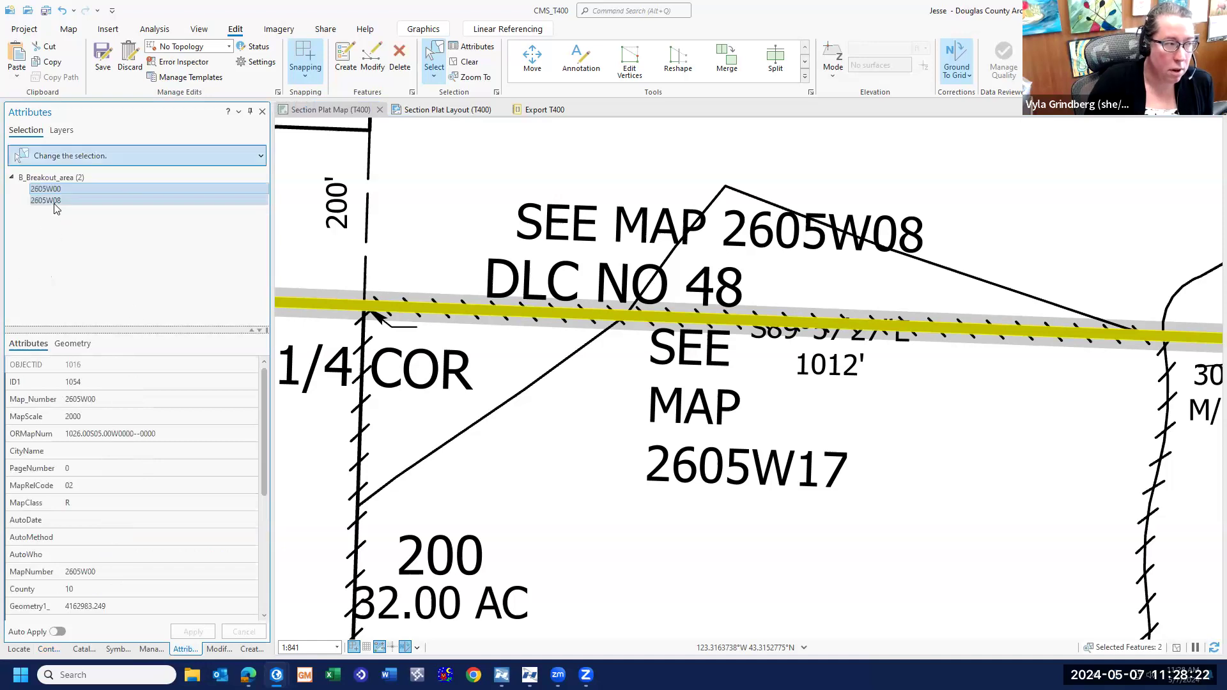
right_click(56, 203)
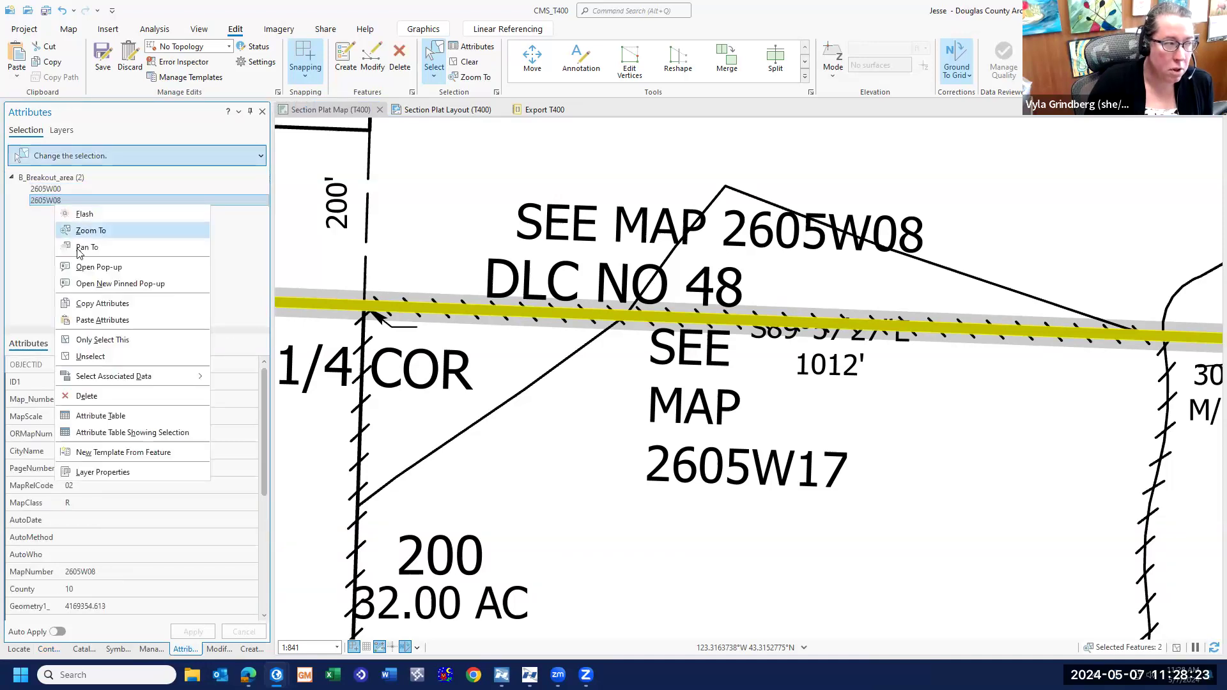
left_click(104, 341)
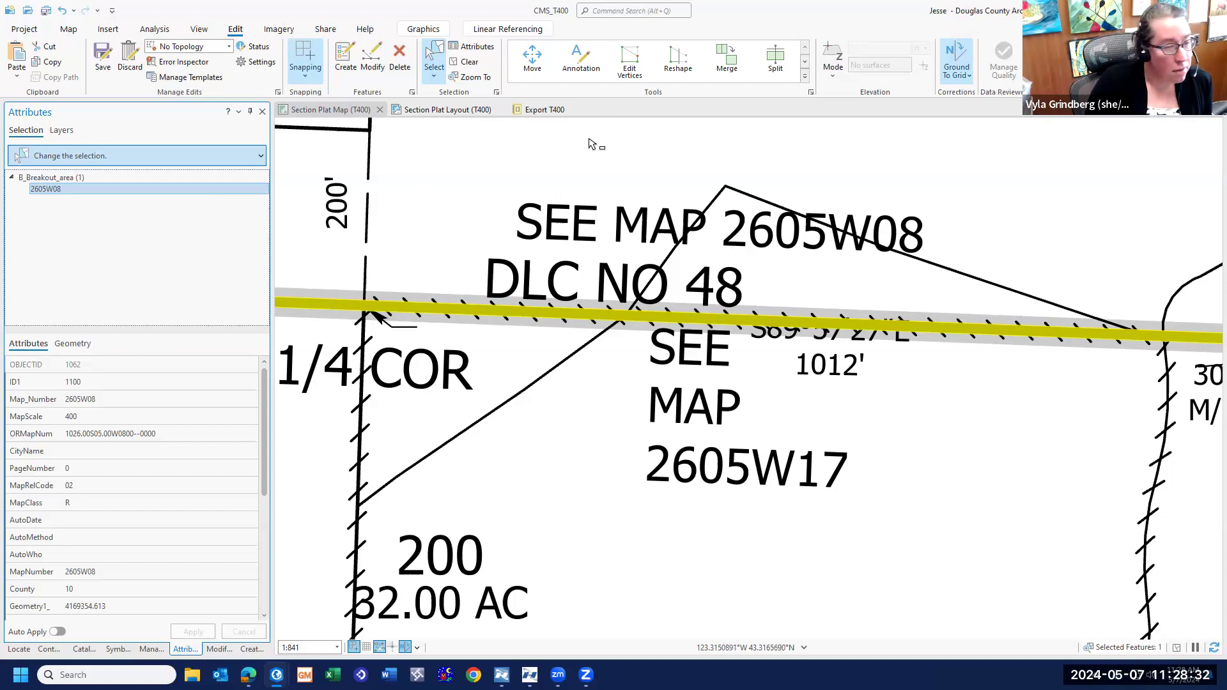
left_click(679, 61)
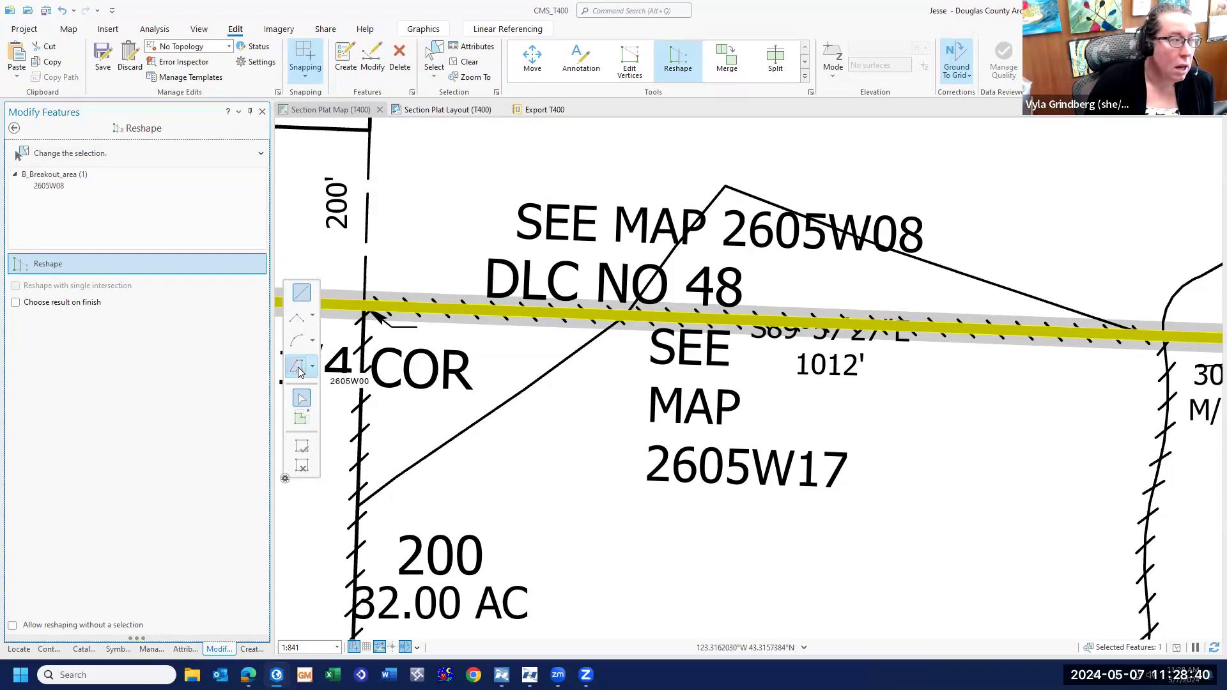
left_click(298, 371)
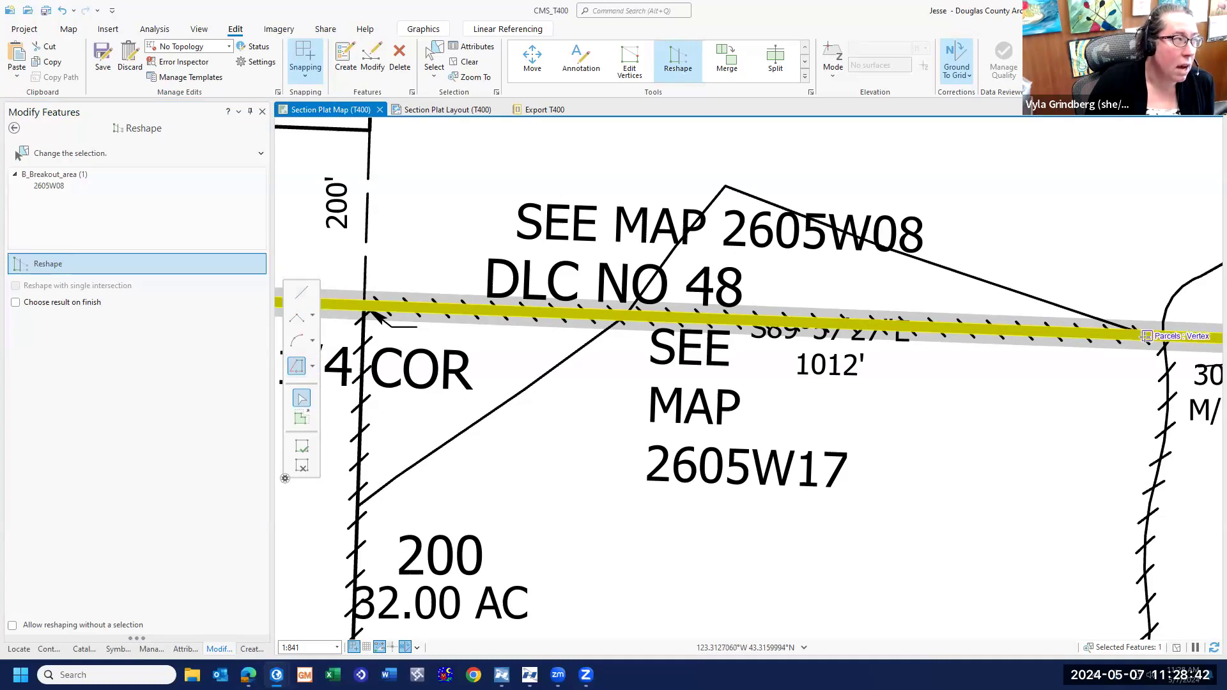
left_click(1145, 337)
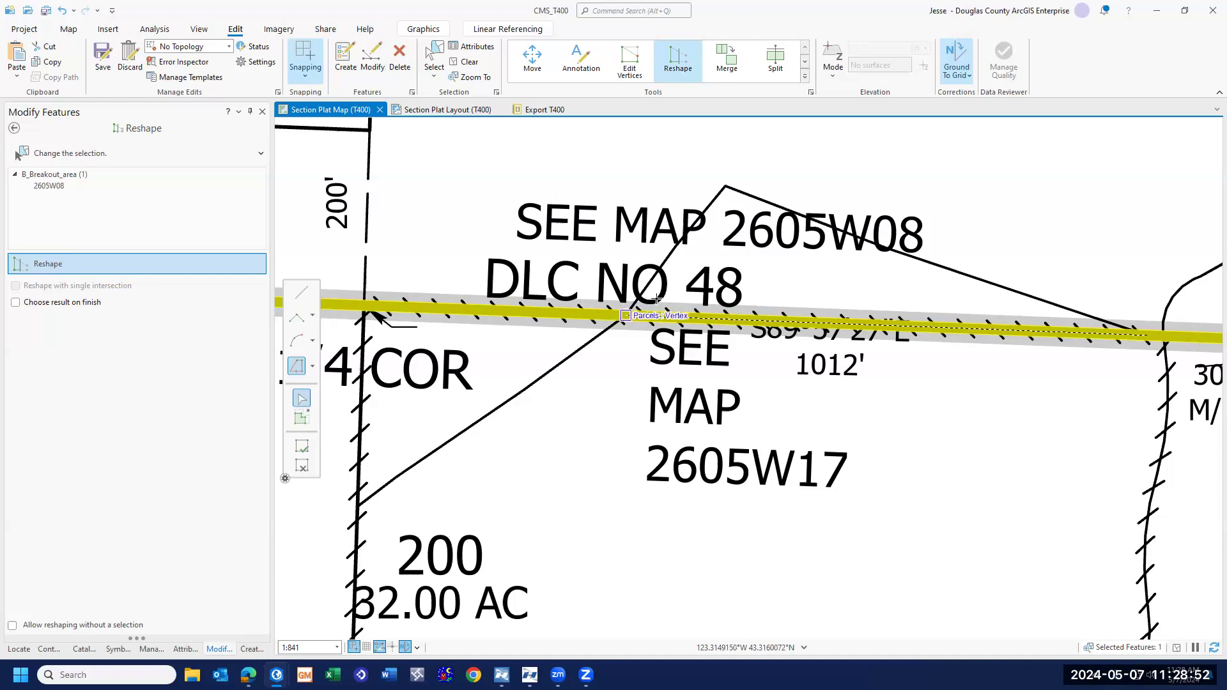
left_click(301, 465)
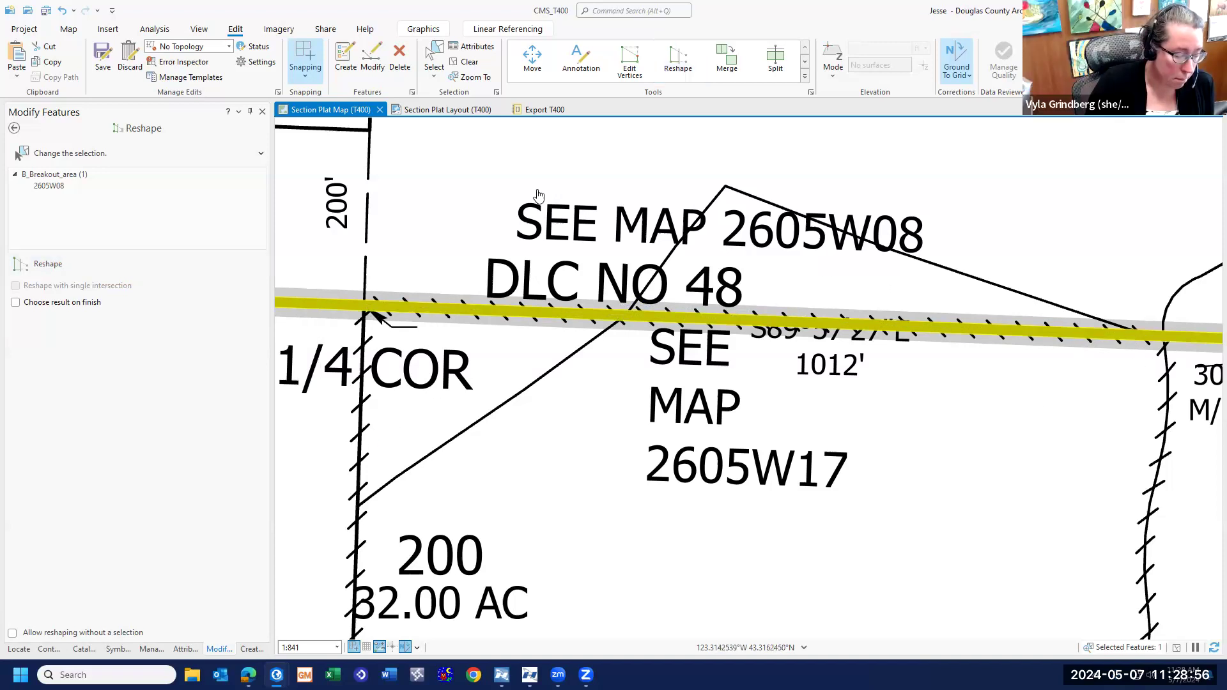
left_click(678, 61)
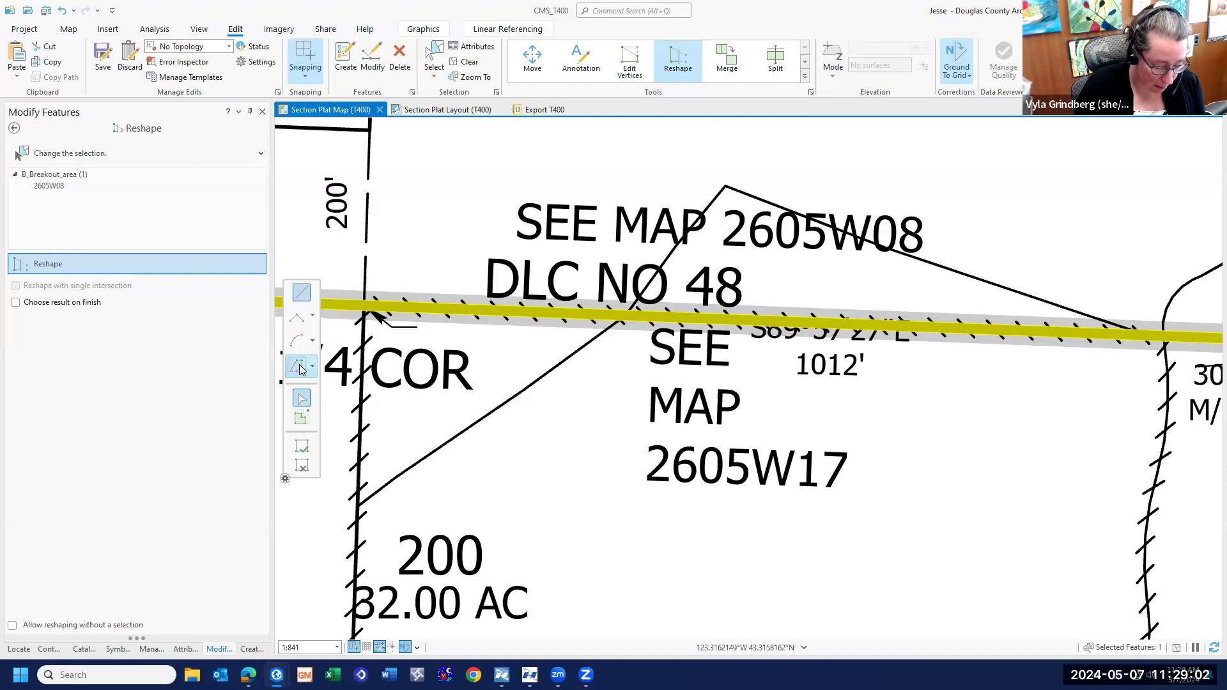
key("r")
left_click(1147, 336)
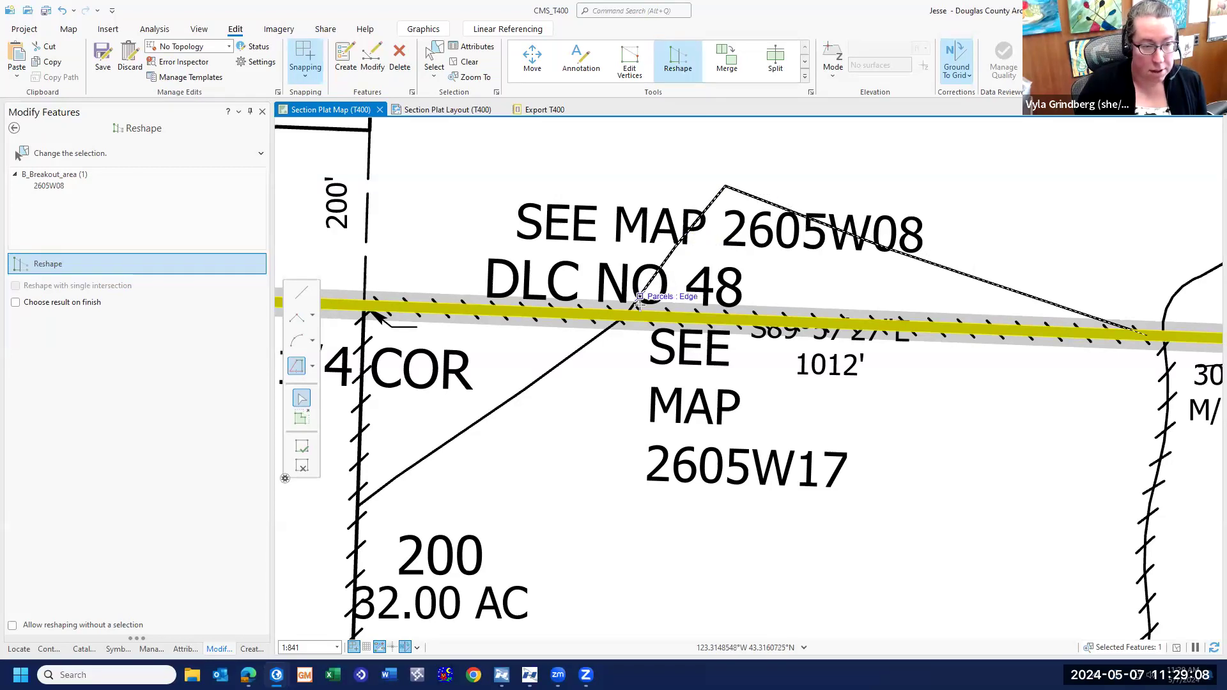
left_click(623, 316)
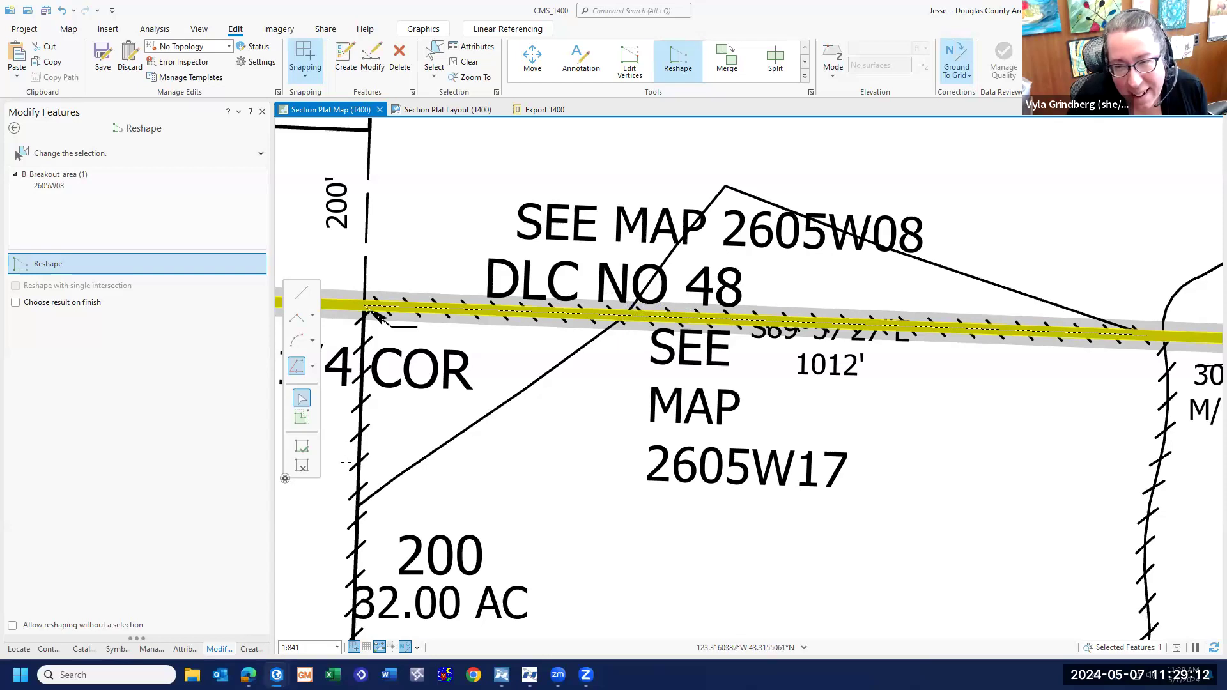
left_click(302, 466)
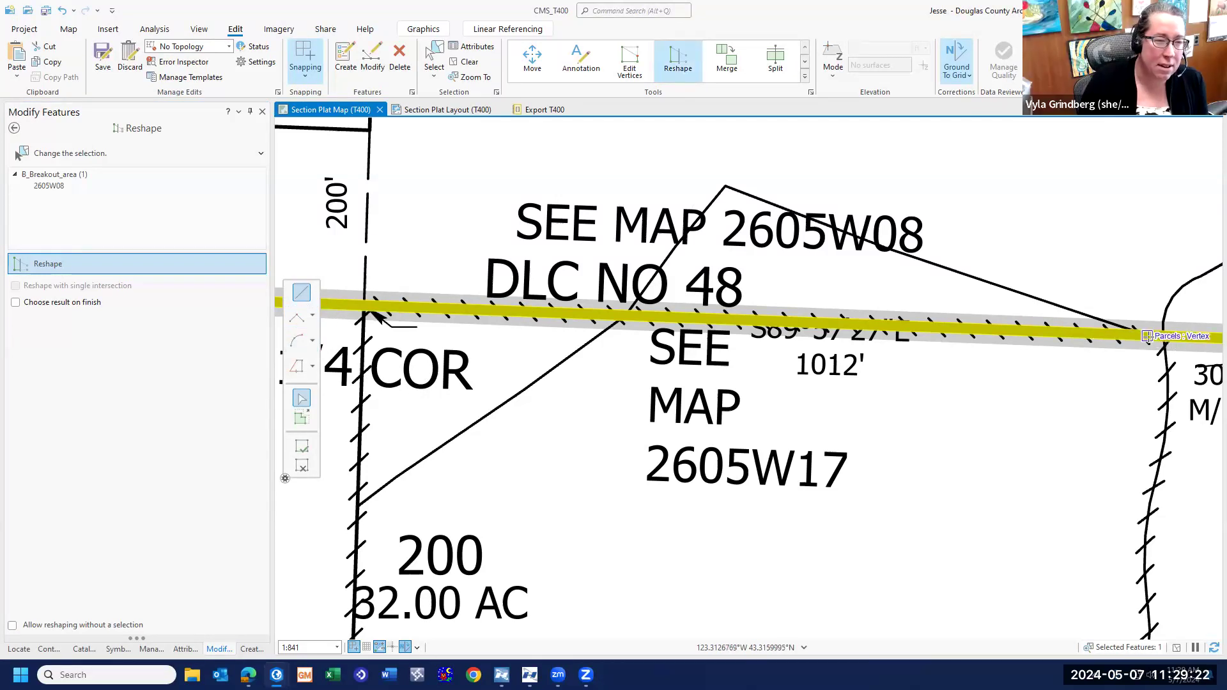
- Try to reshape breakout area 2605W08 with a sketch from the east parcel vertex over the northern peak to the crossing on the section line
left_click(1148, 336)
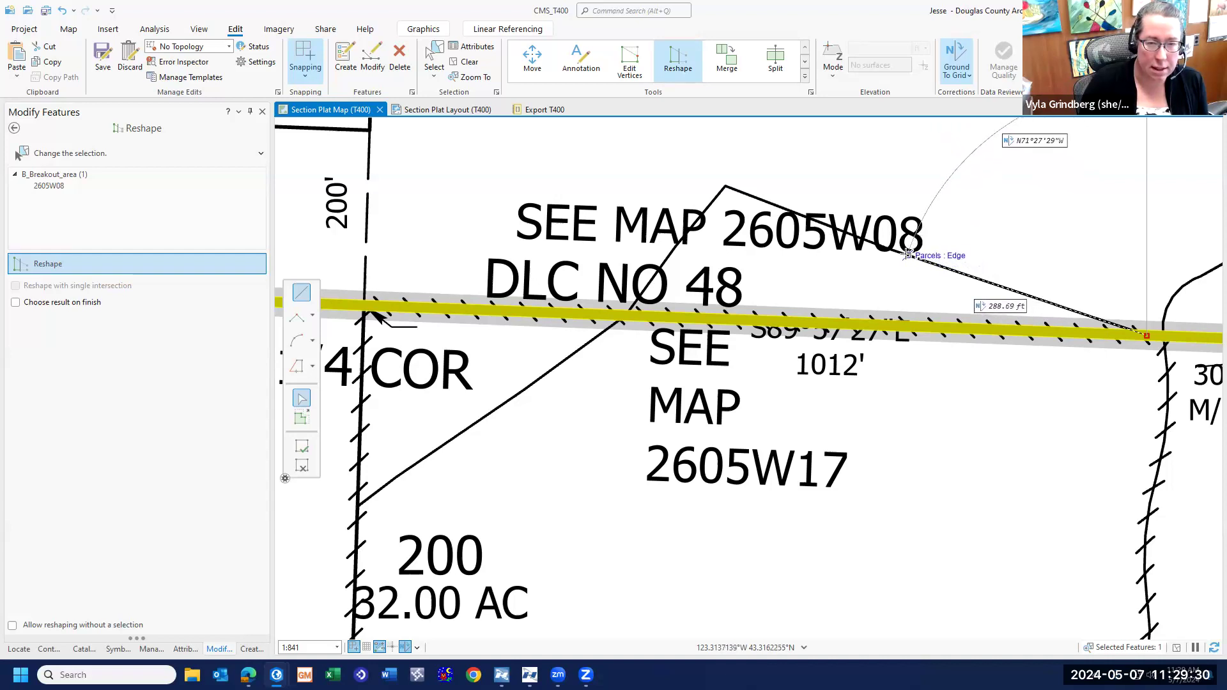
left_click(303, 77)
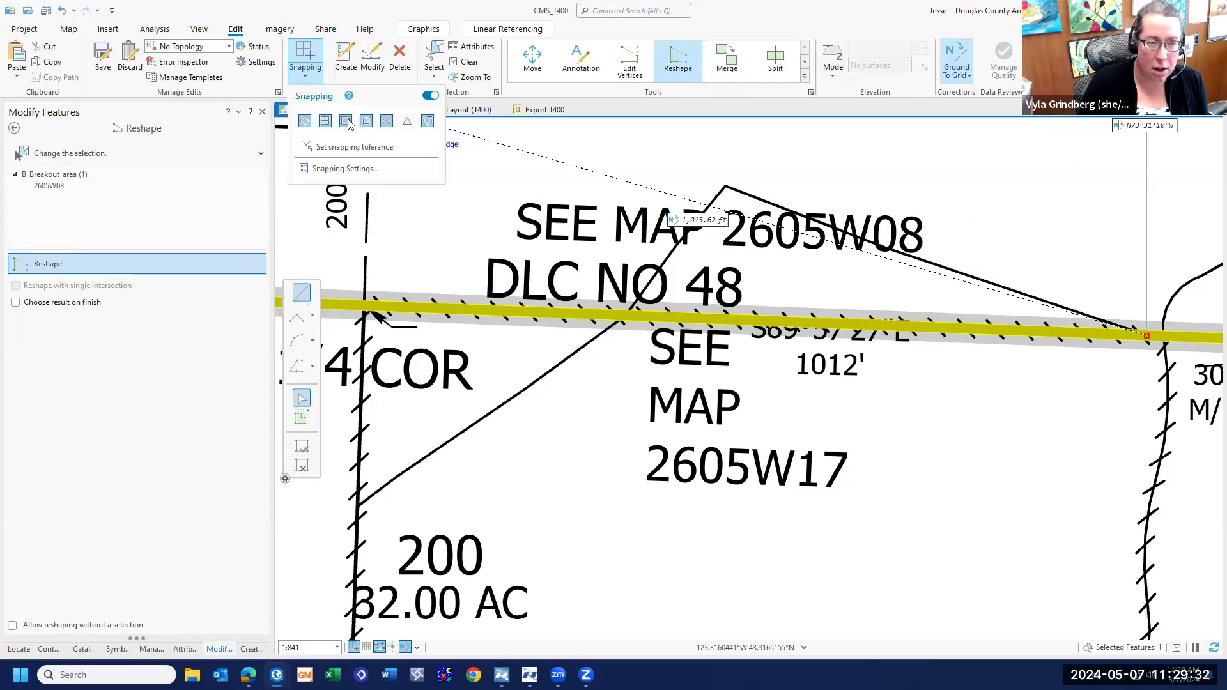
left_click(307, 74)
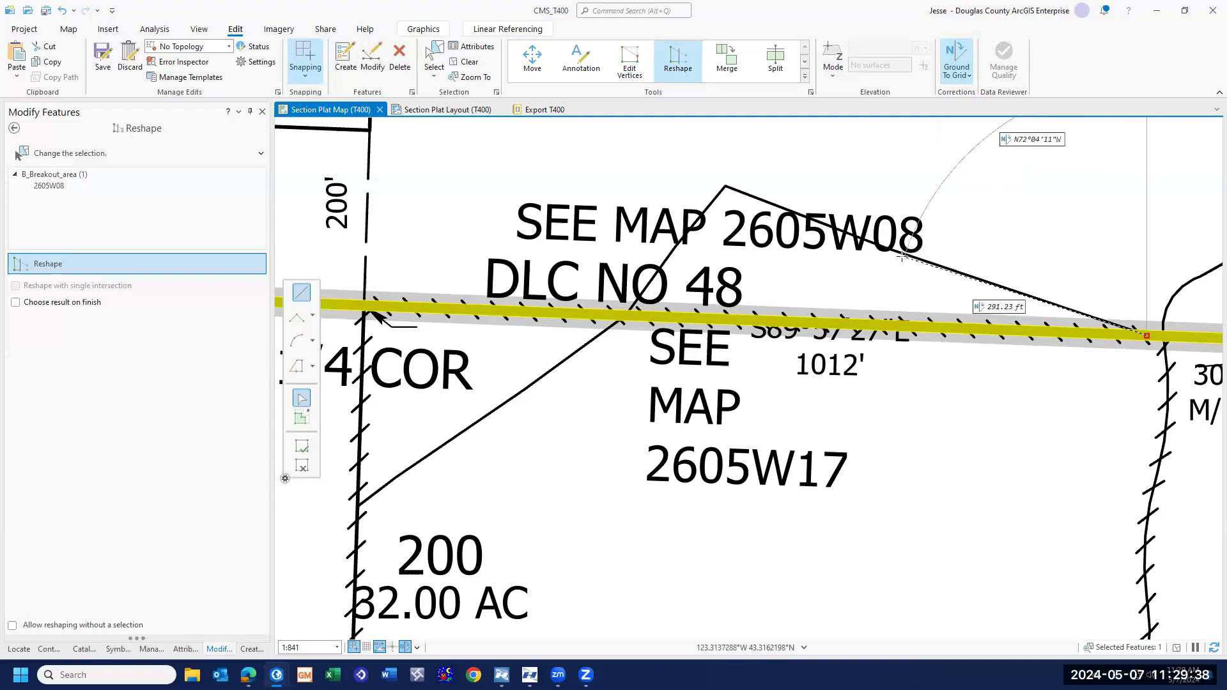
left_click(885, 247)
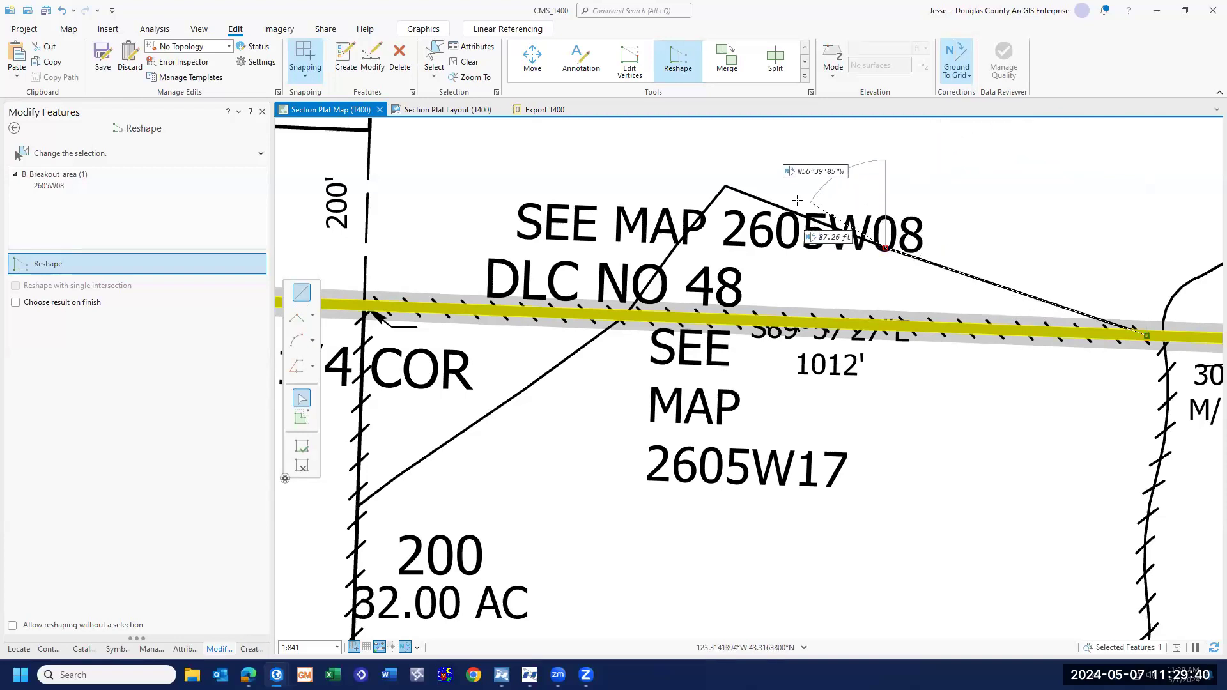
left_click(725, 187)
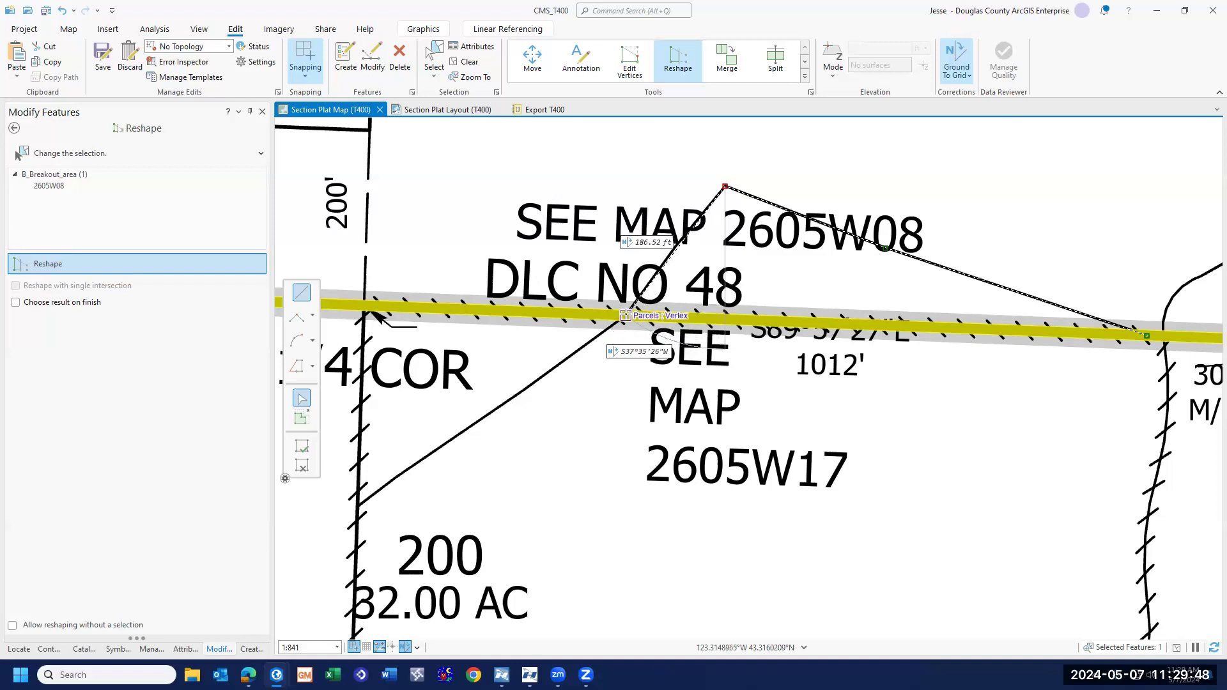
left_click(675, 247)
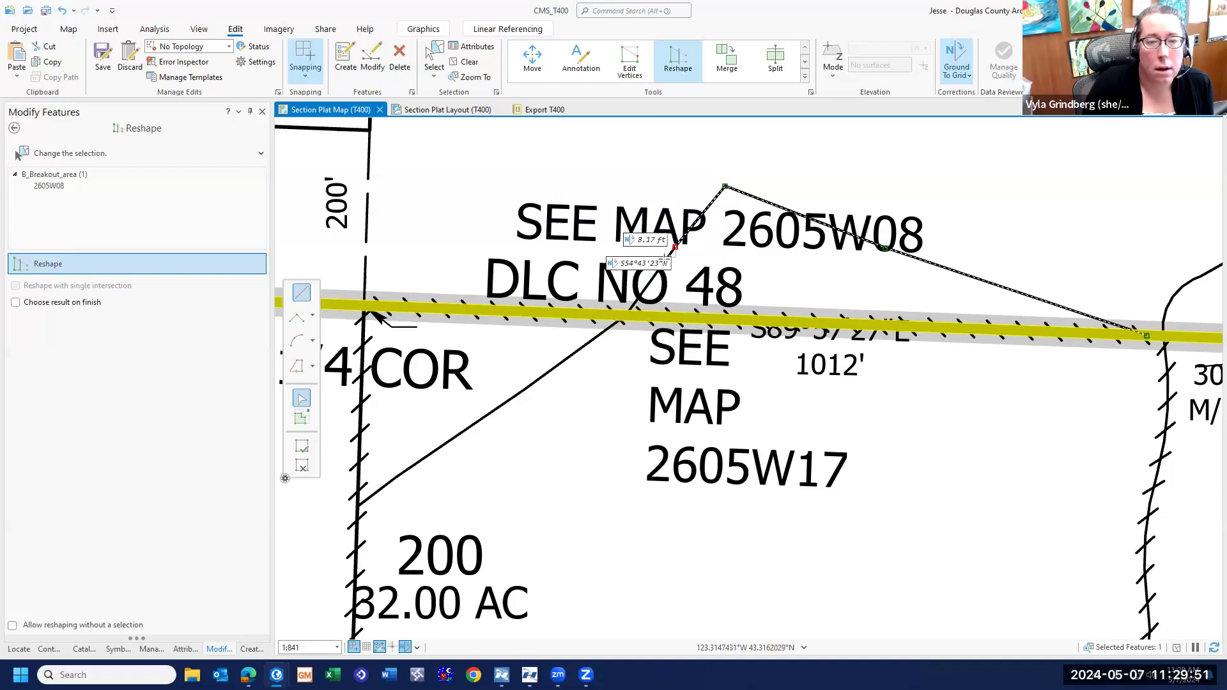
left_click(626, 315)
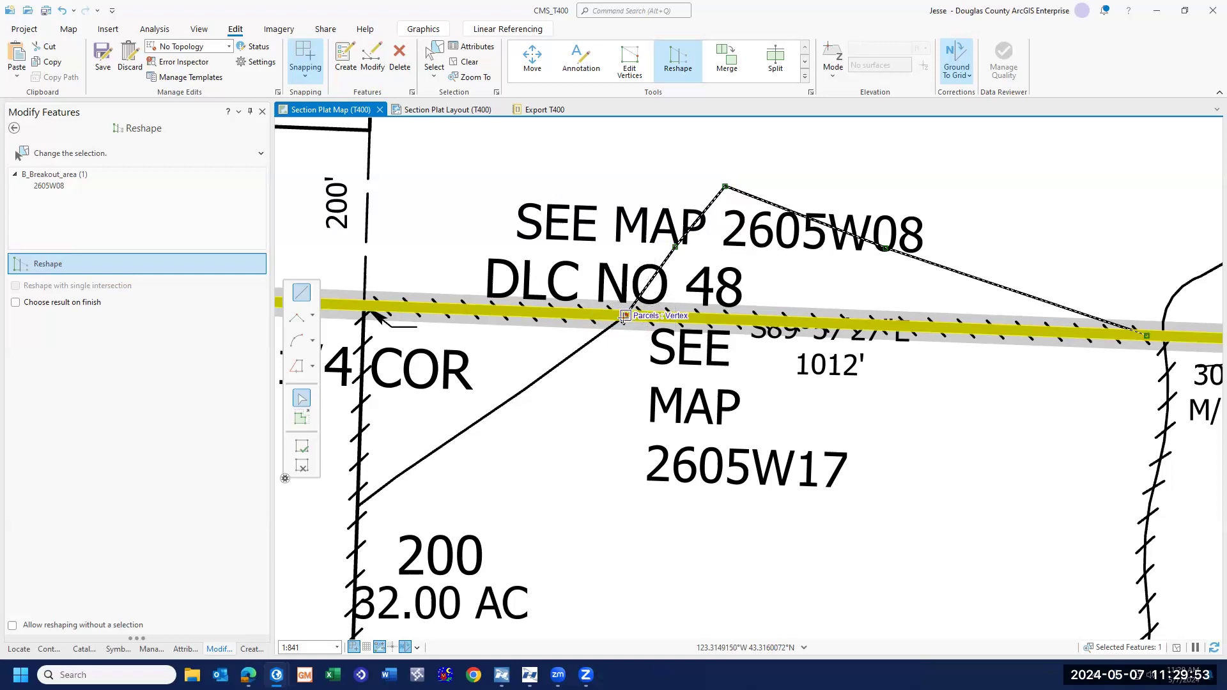
left_click(301, 450)
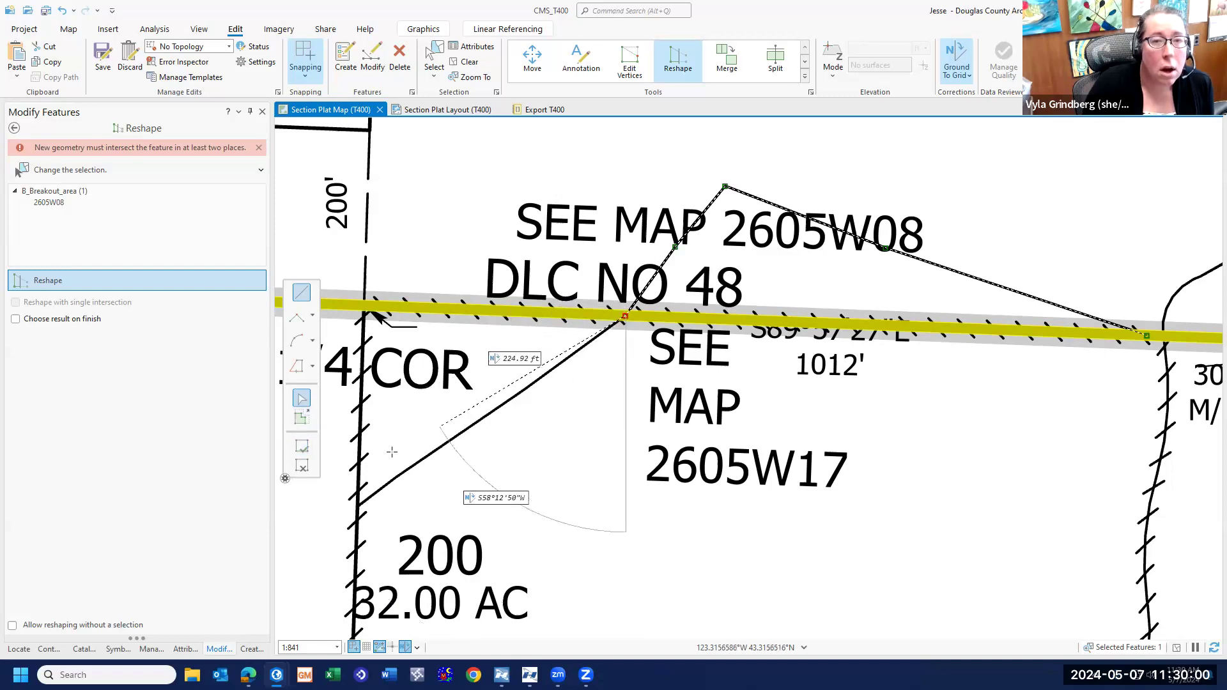
left_click(298, 473)
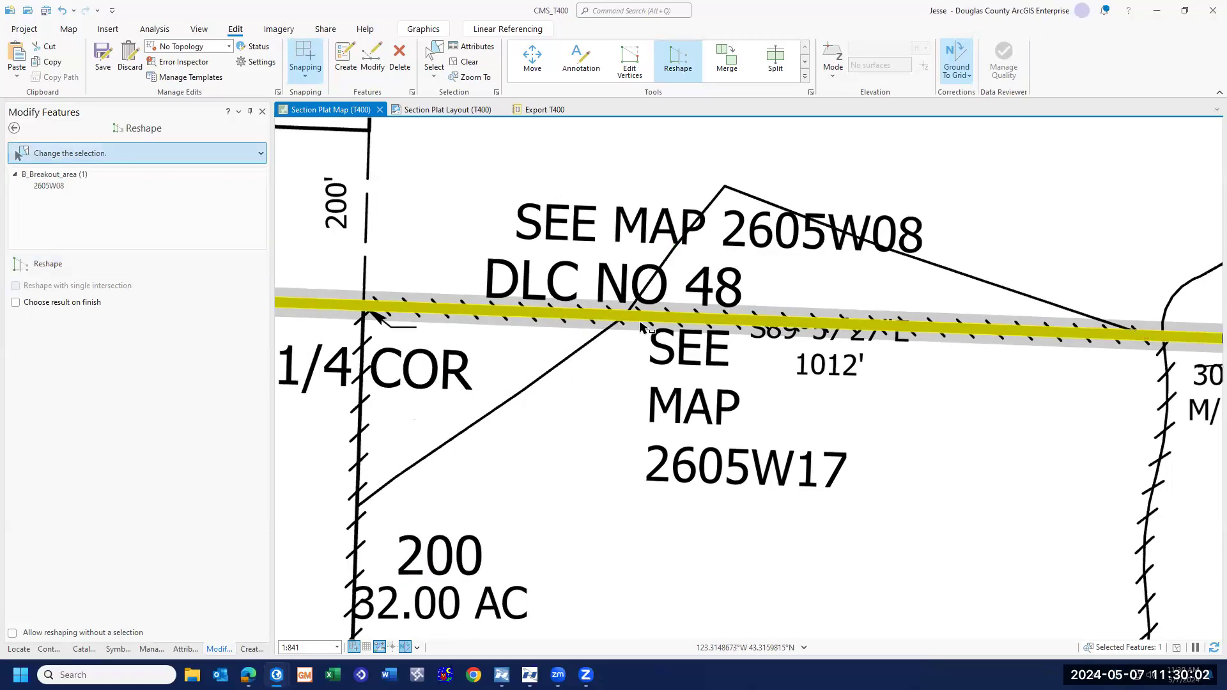
- Edit the vertices of breakout area 2605W08, adding one on its south edge and snapping it to the parcel vertex where the diagonal boundary crosses
scroll(612, 309, "up", 2)
scroll(612, 310, "up", 3)
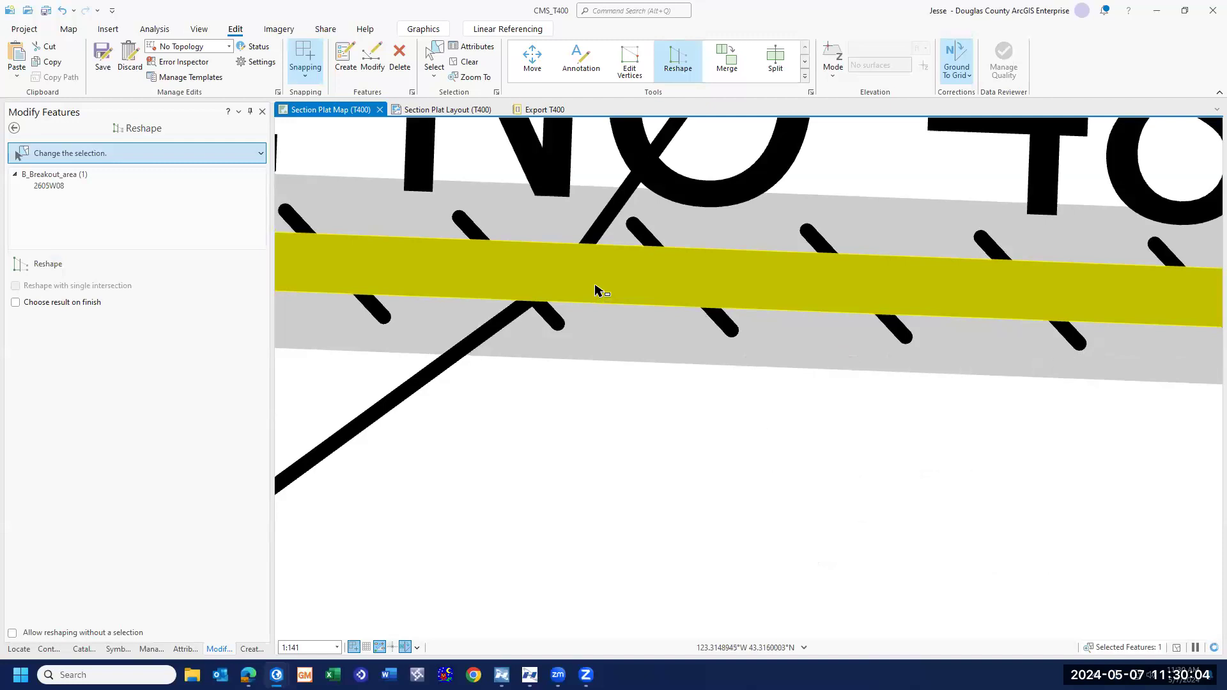
scroll(596, 290, "up", 1)
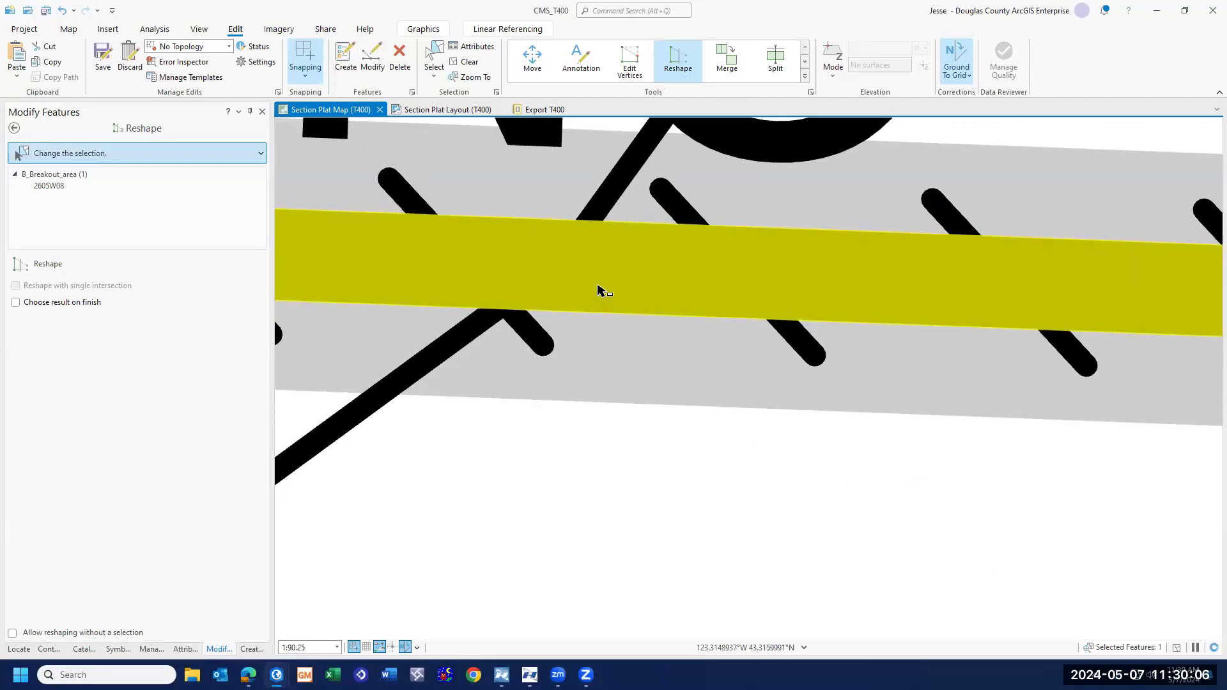
scroll(597, 291, "down", 4)
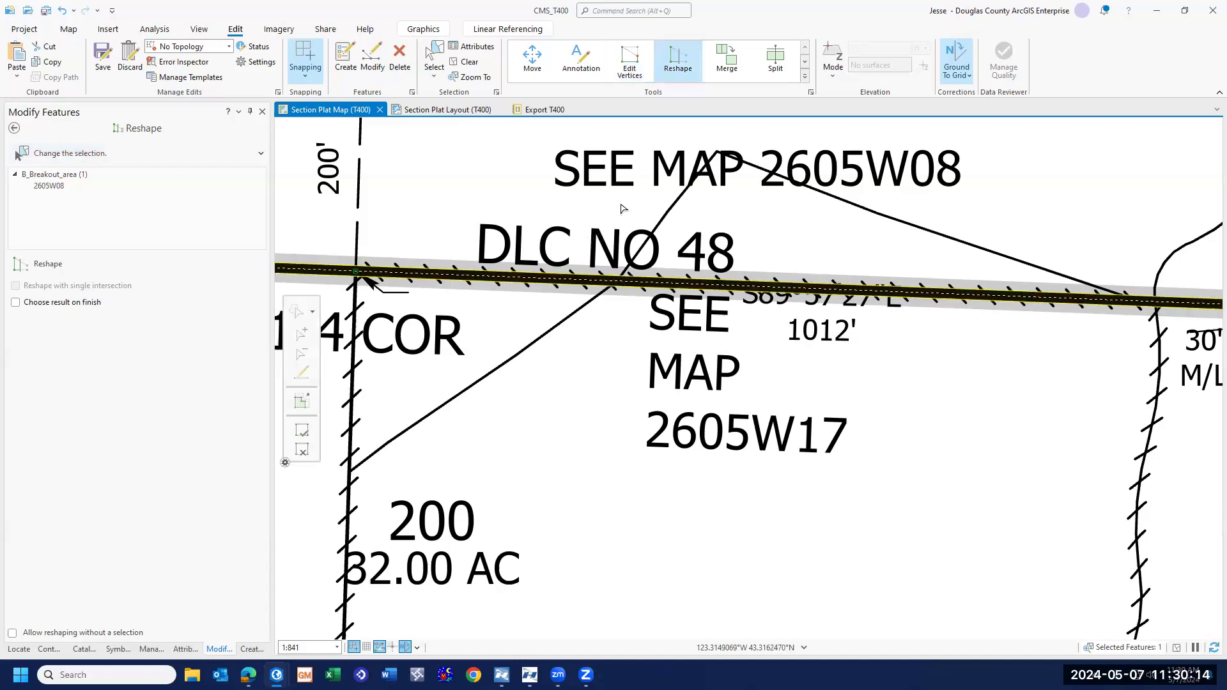
right_click(666, 281)
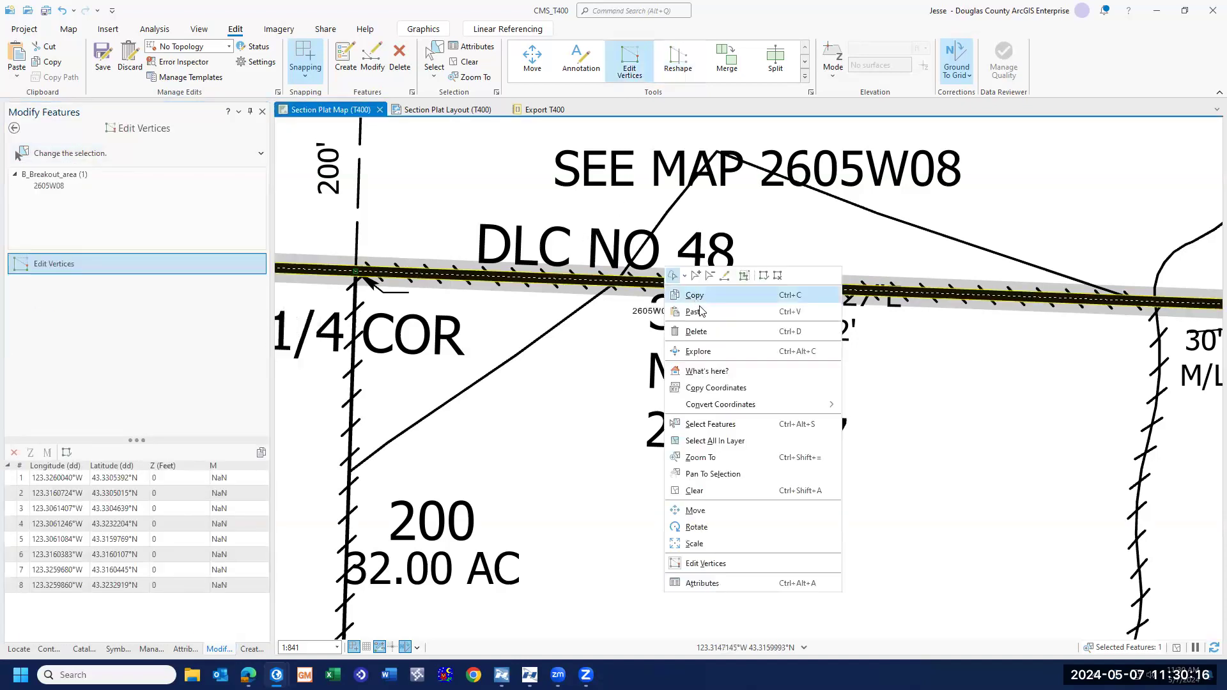
left_click(705, 564)
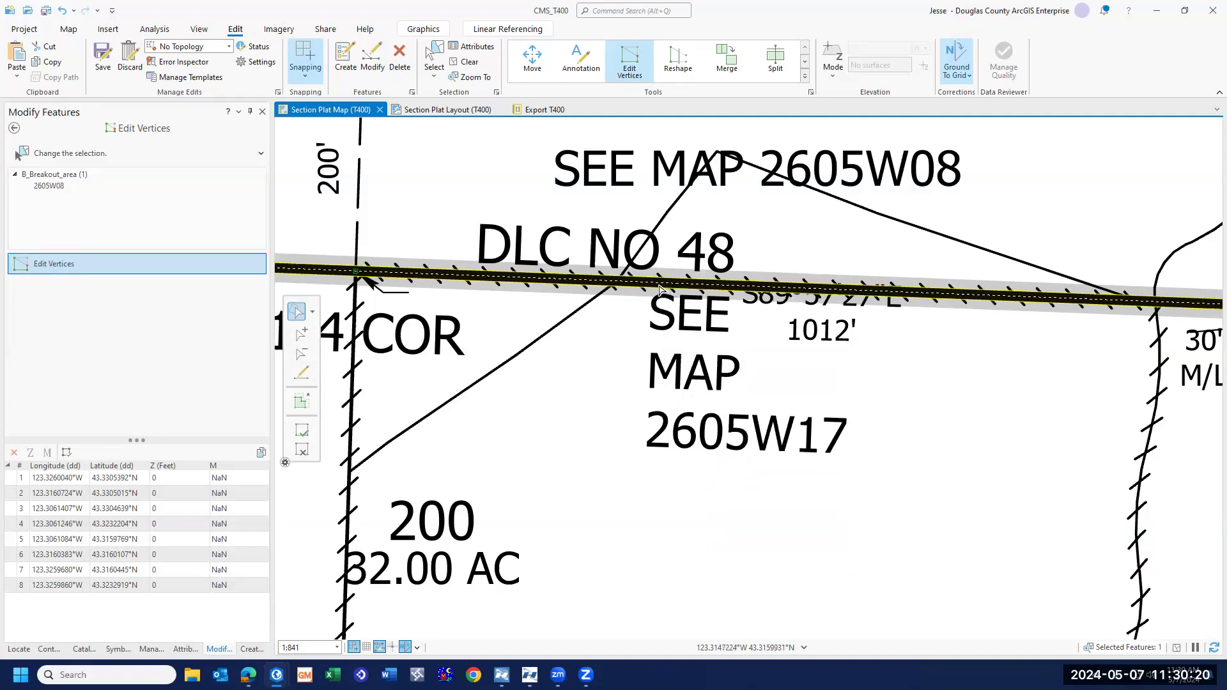
right_click(658, 286)
left_click(671, 311)
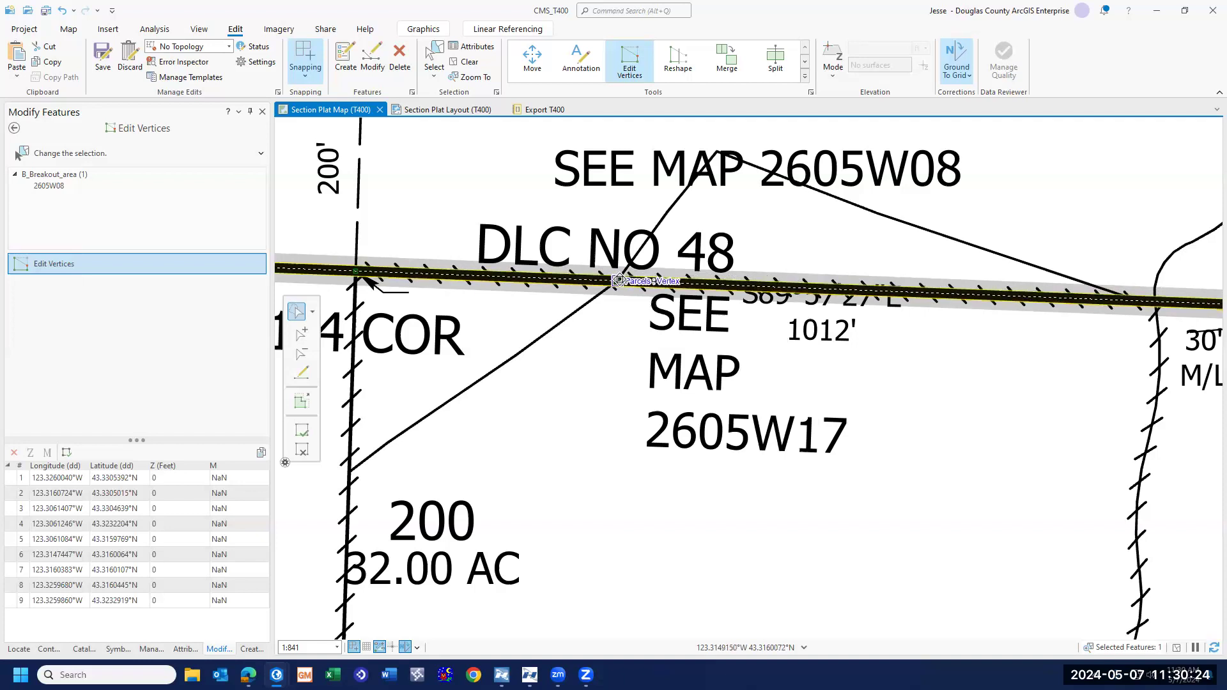
- Add vertices to 2605W08 at the parcel's northern peak, partway down its west slope and at the parcel vertex at its east end
right_click(688, 291)
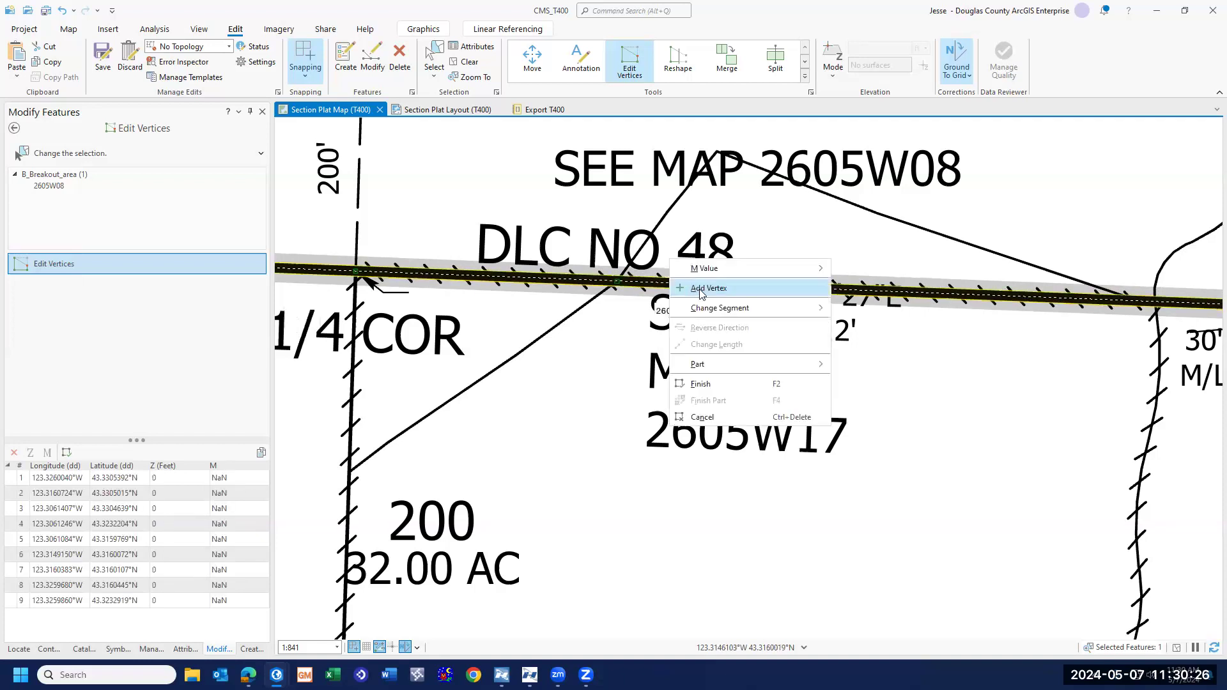
left_click(694, 291)
left_click_drag(694, 291, 717, 153)
right_click(705, 189)
left_click(741, 218)
right_click(999, 186)
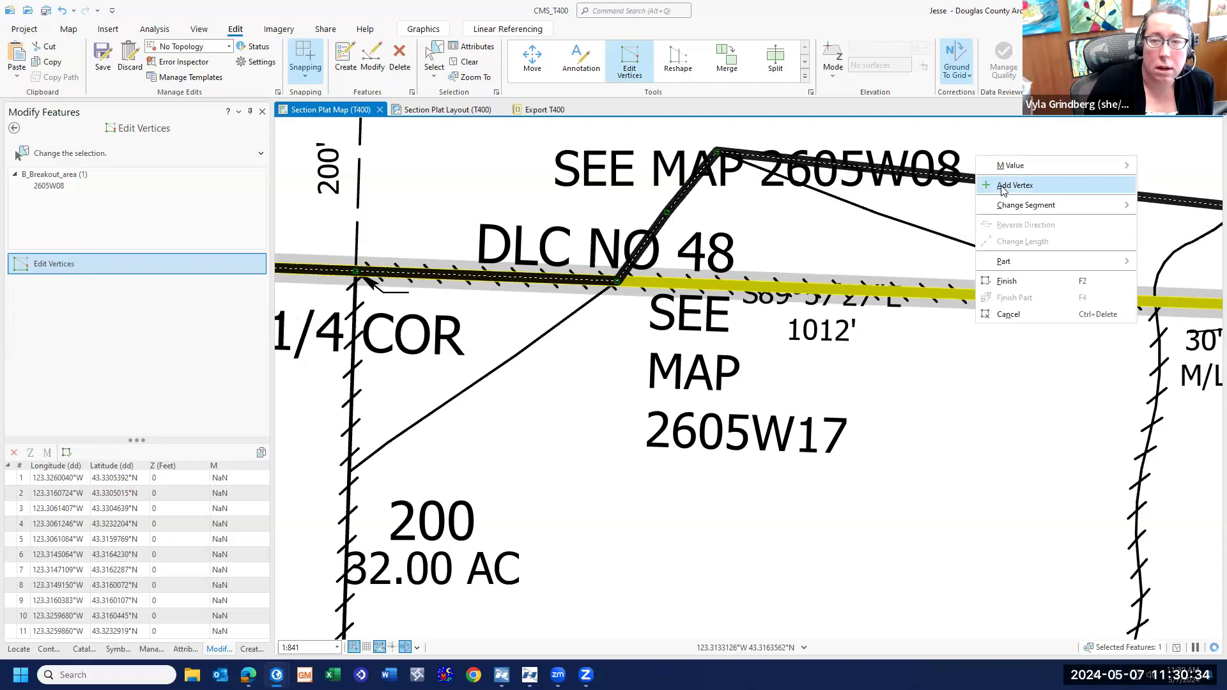
left_click(1002, 185)
left_click_drag(1000, 186, 1136, 300)
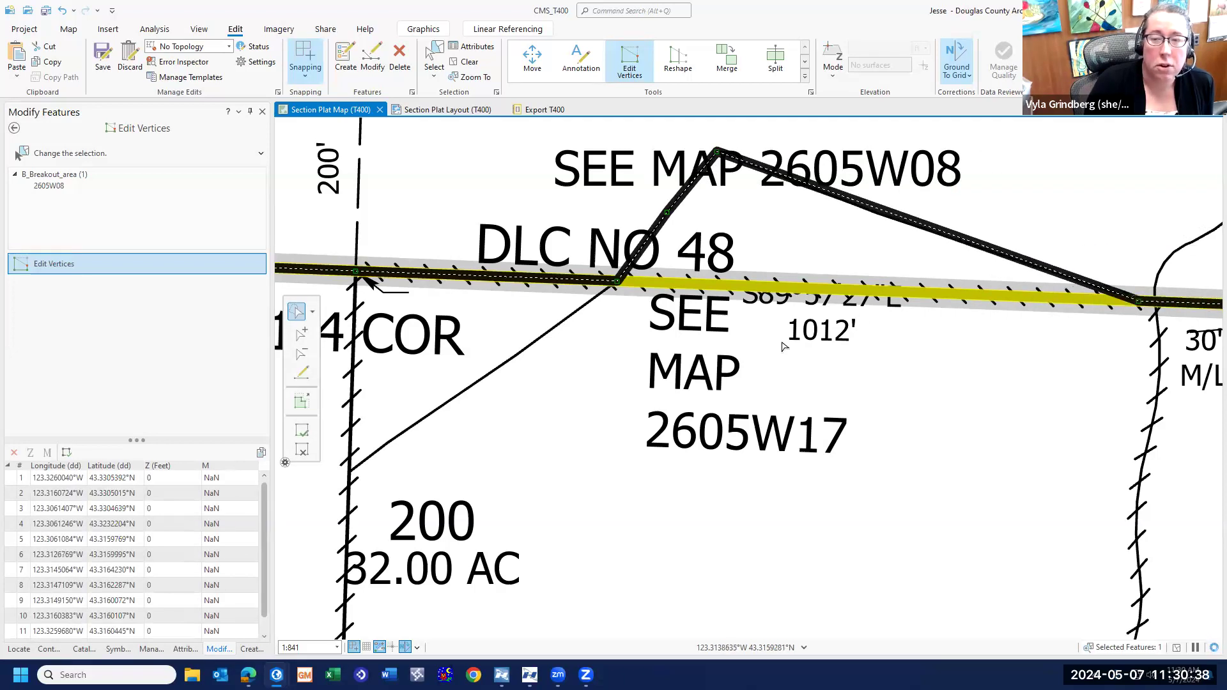
- Add three vertices to 2605W08 along the diagonal parcel line southwest to tax lot 200's west boundary, and finish the vertex edit
right_click(511, 280)
left_click(517, 277)
left_click_drag(510, 276, 515, 355)
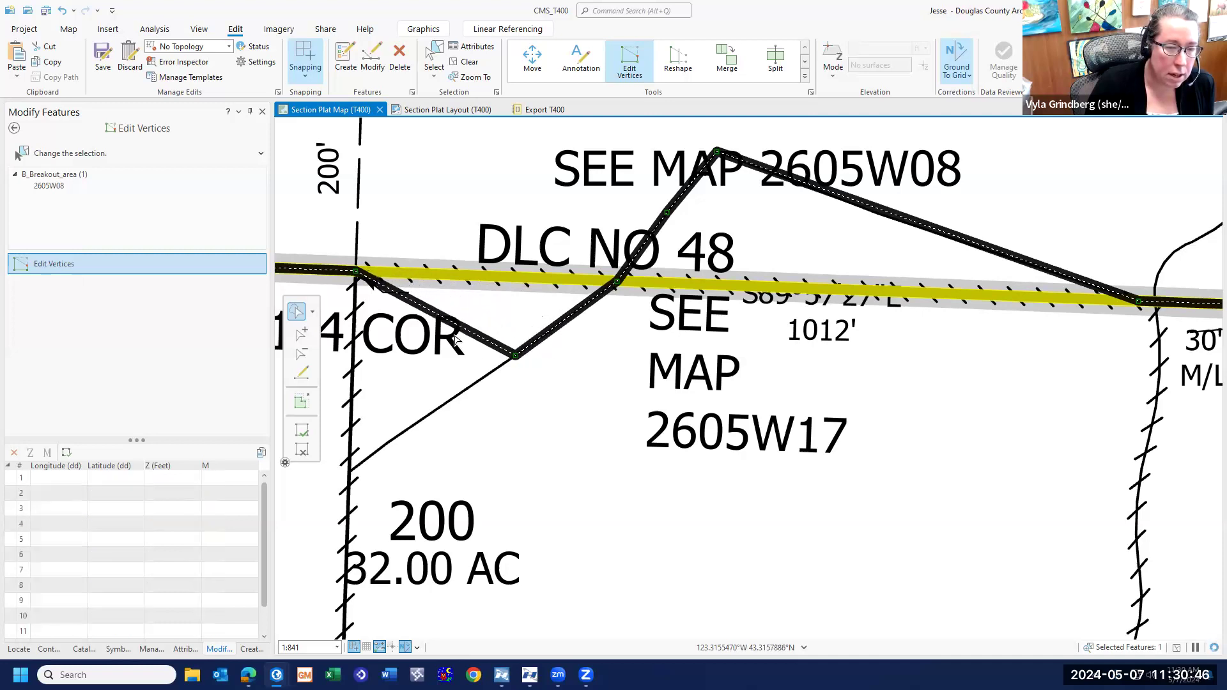
right_click(444, 321)
left_click(453, 323)
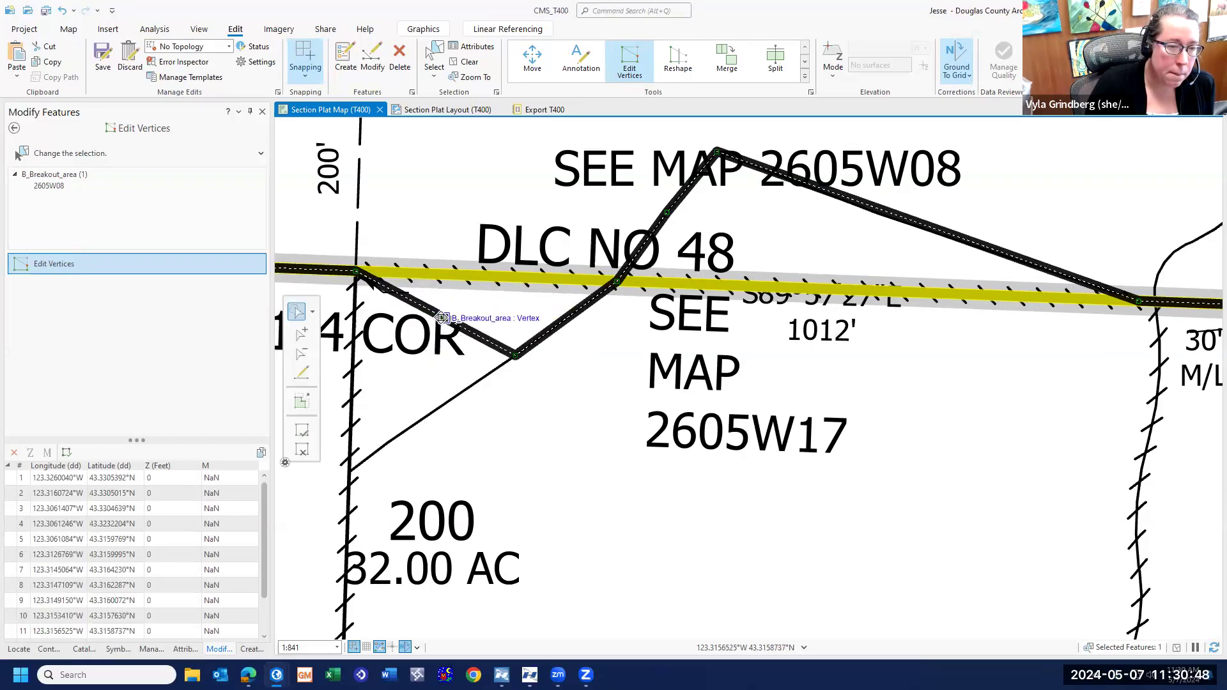
left_click_drag(444, 321, 386, 433)
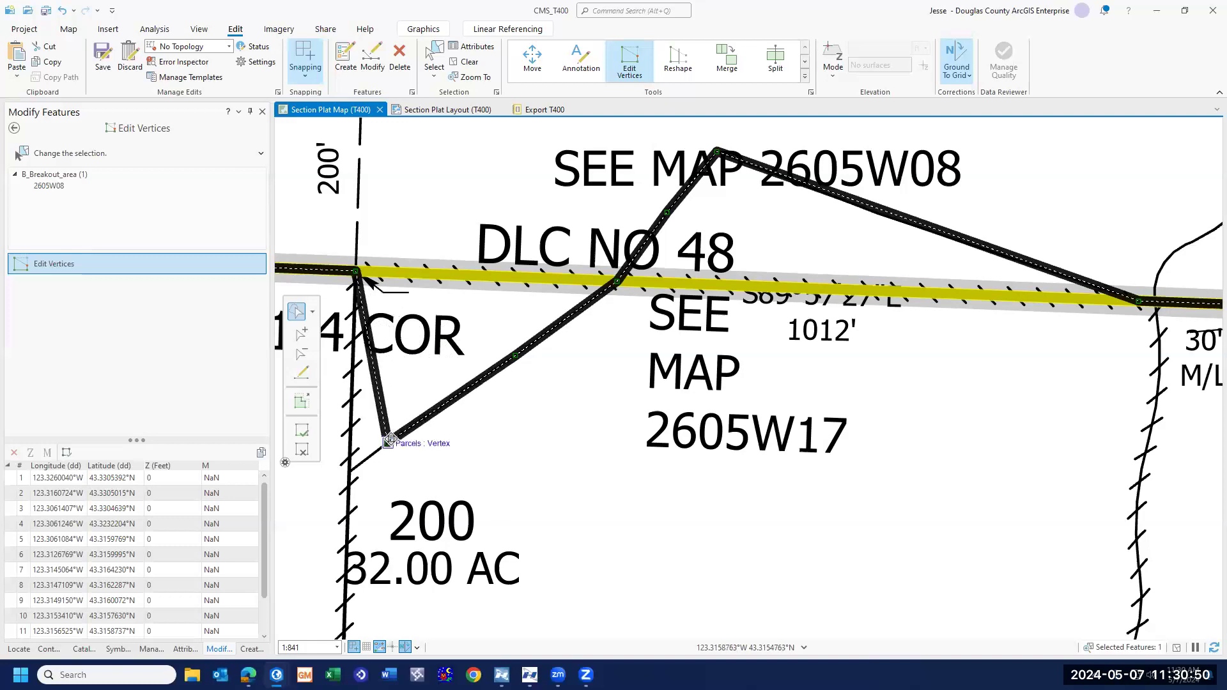
right_click(392, 401)
left_click(391, 400)
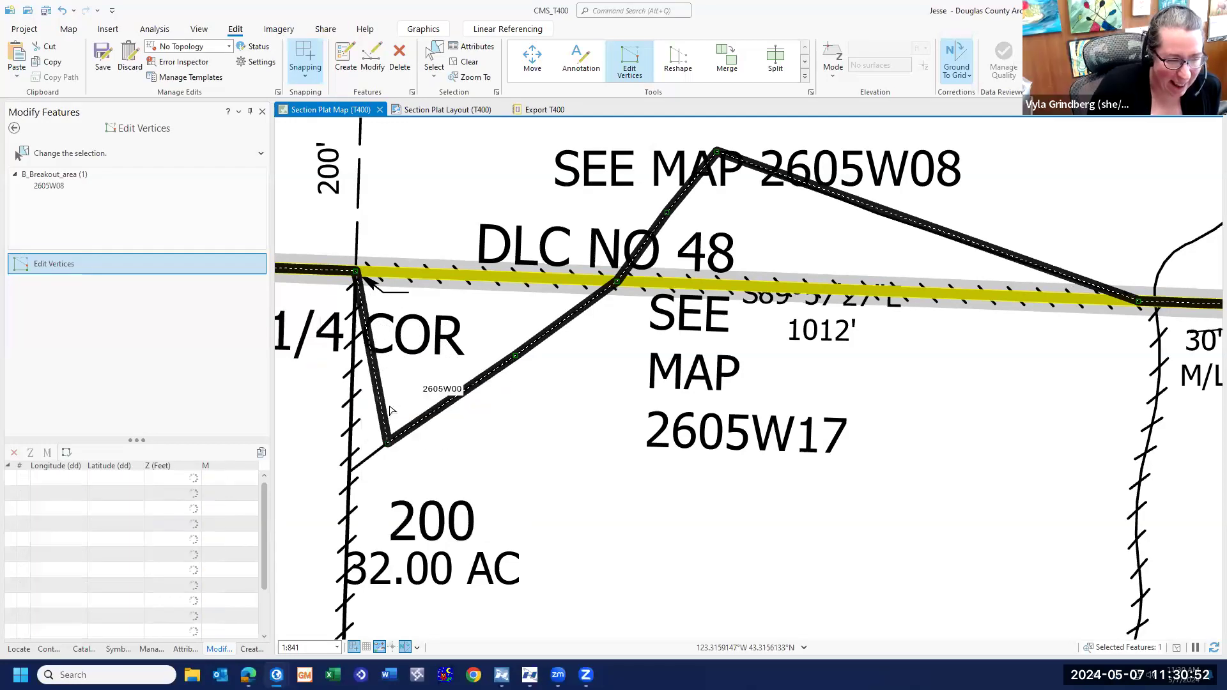
left_click_drag(377, 411, 351, 472)
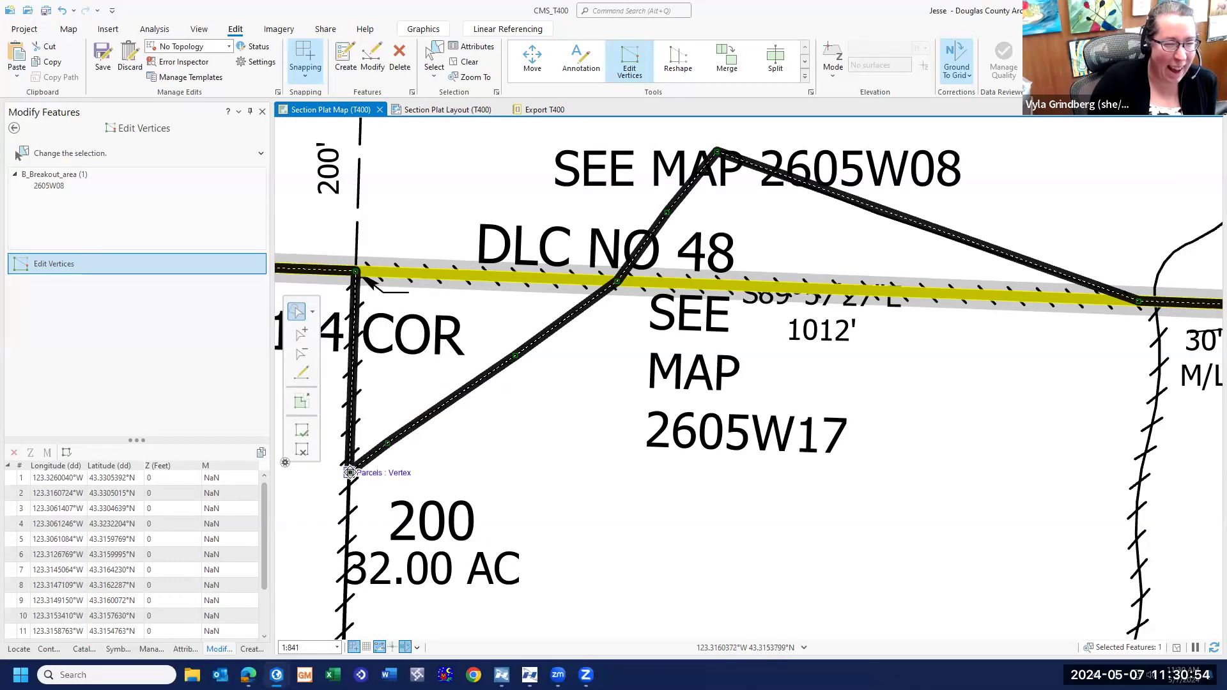
left_click(302, 432)
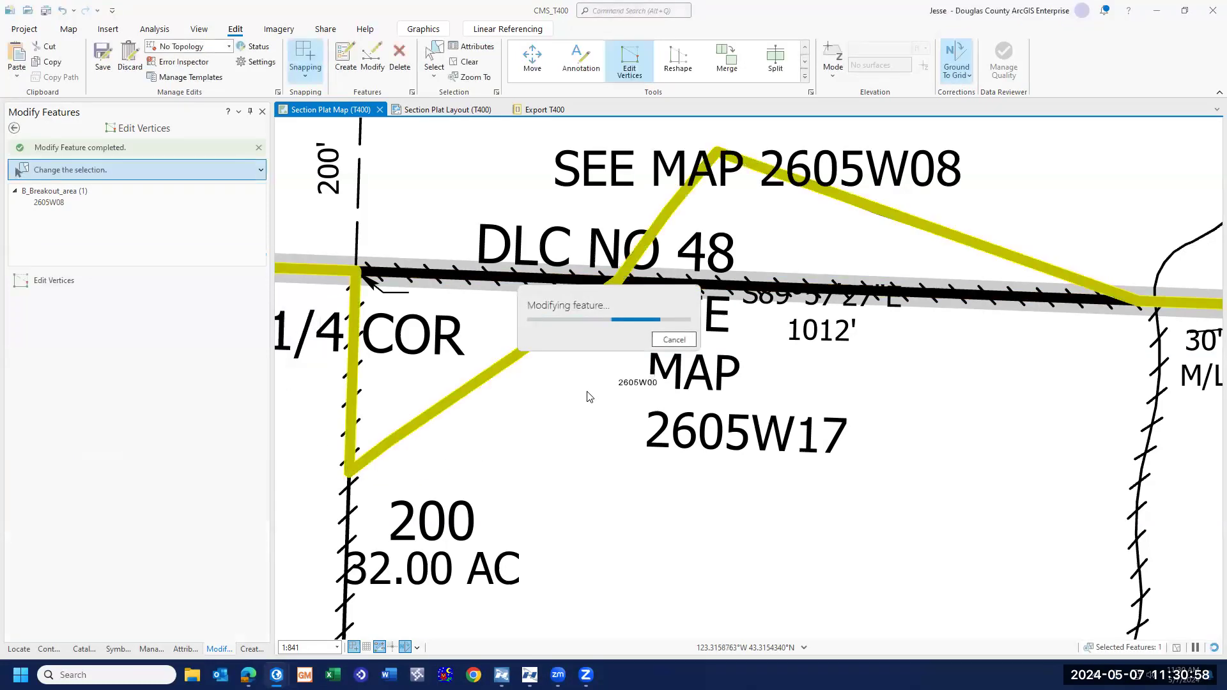
- Keep only breakout area 2605W17 selected and add a vertex to its north edge, snapped to the parcel vertex at the peak's east end
left_click(584, 462)
right_click(53, 237)
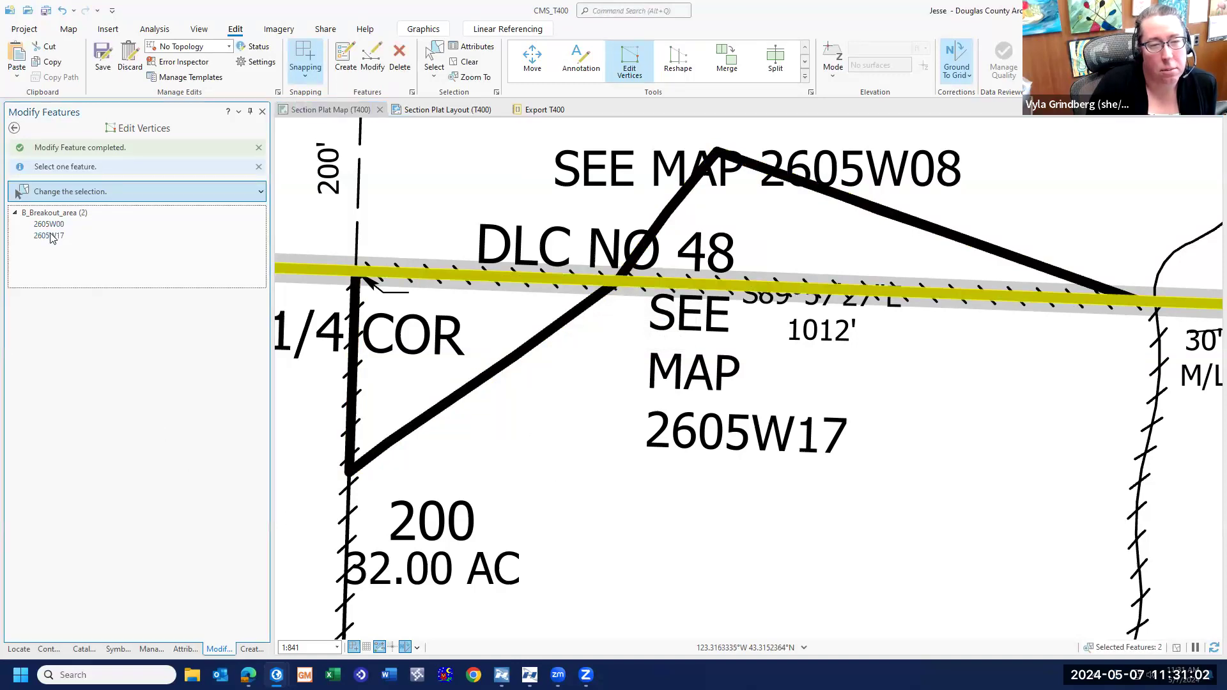
left_click(86, 311)
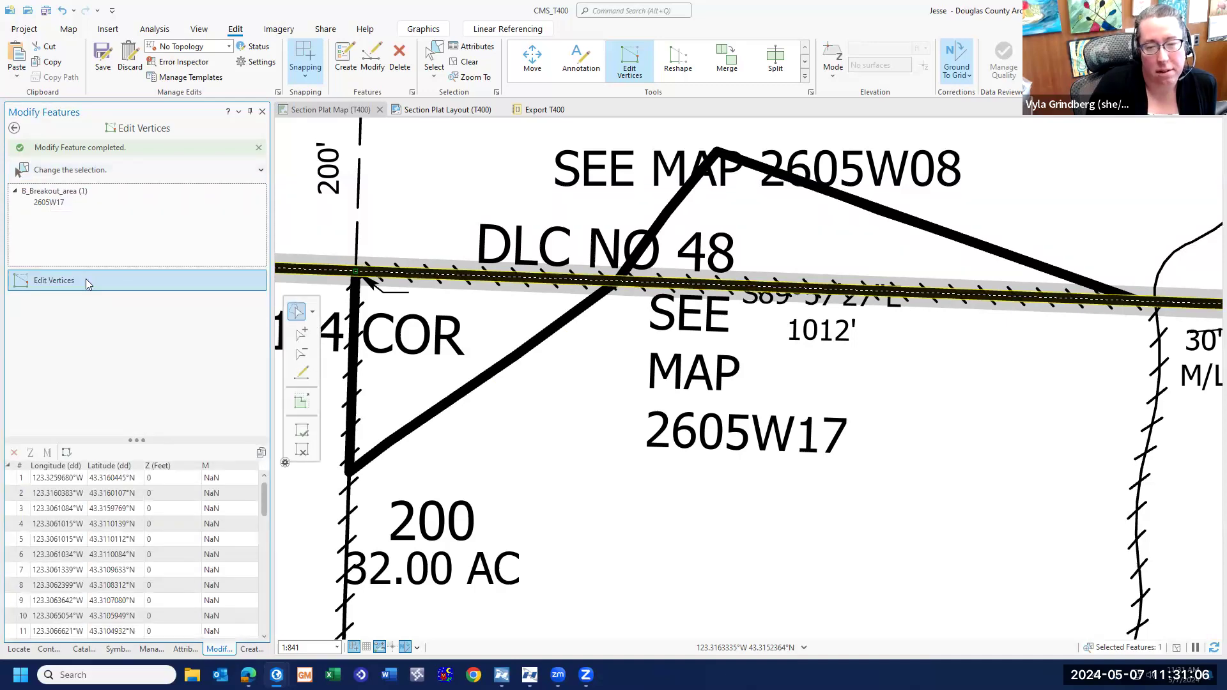
right_click(1035, 302)
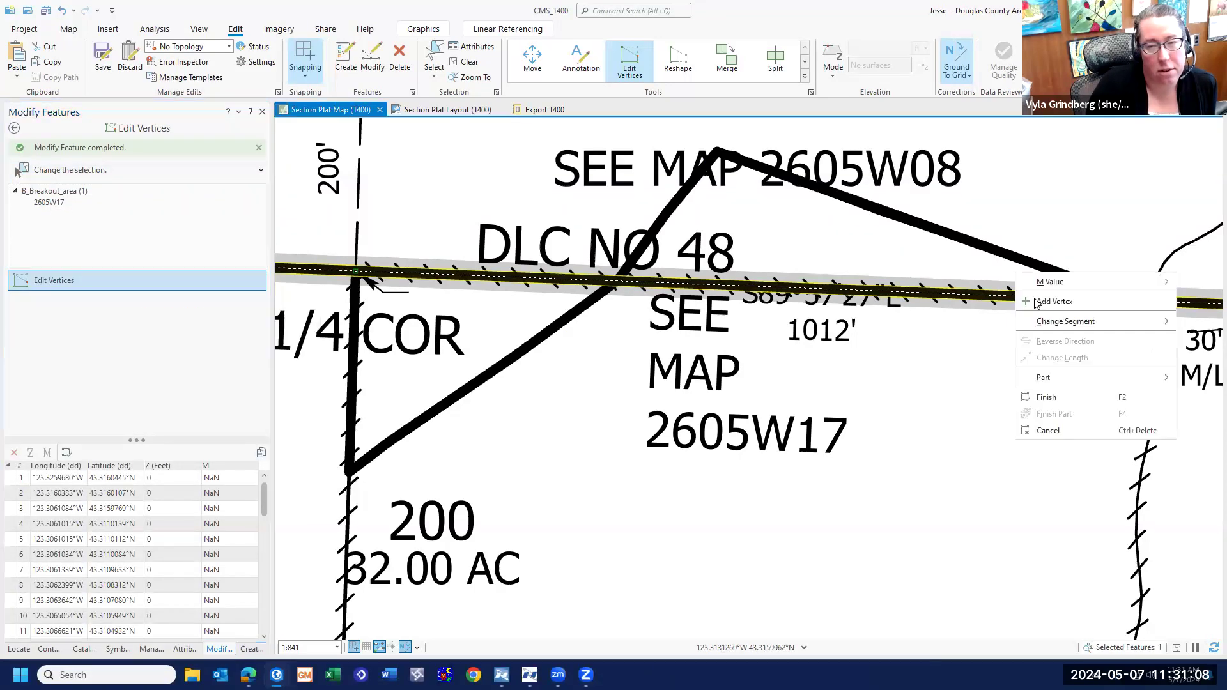
left_click(1054, 302)
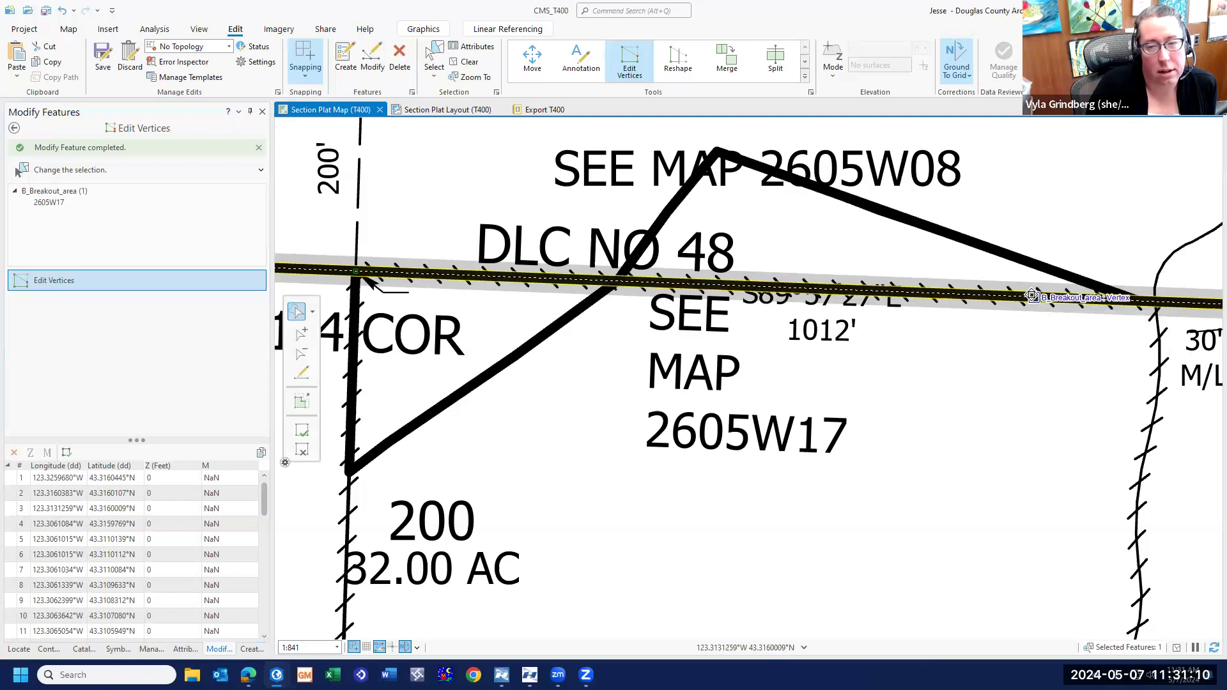
left_click(1133, 301)
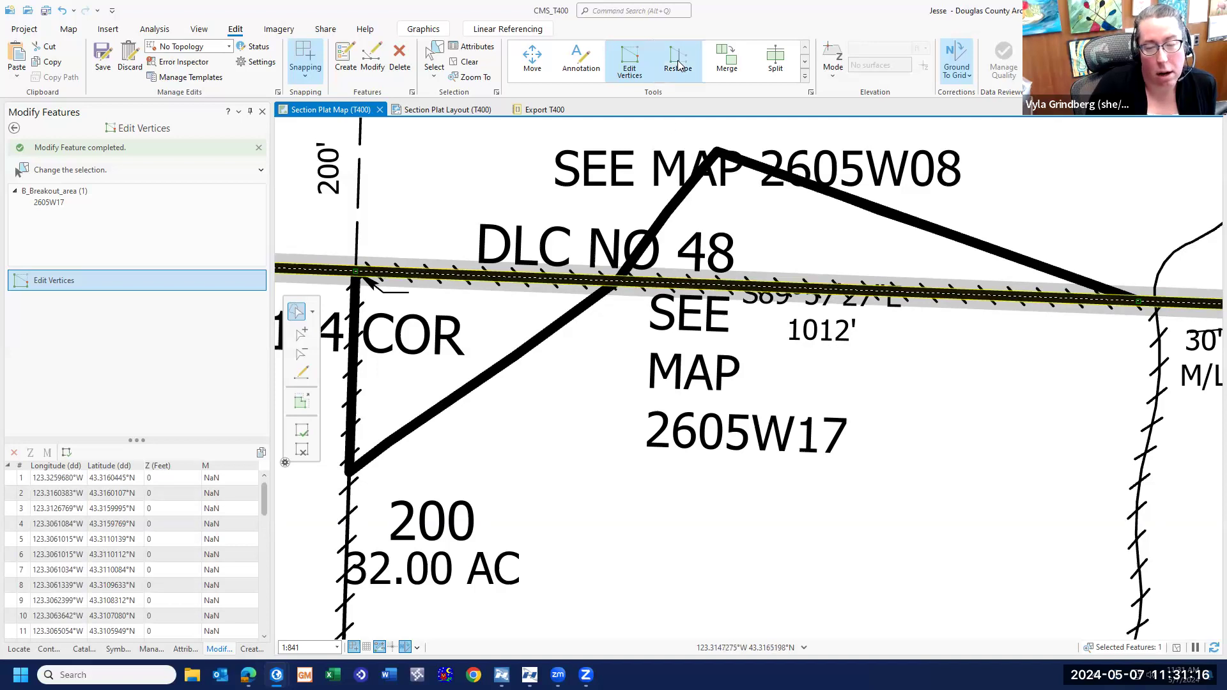
left_click(306, 436)
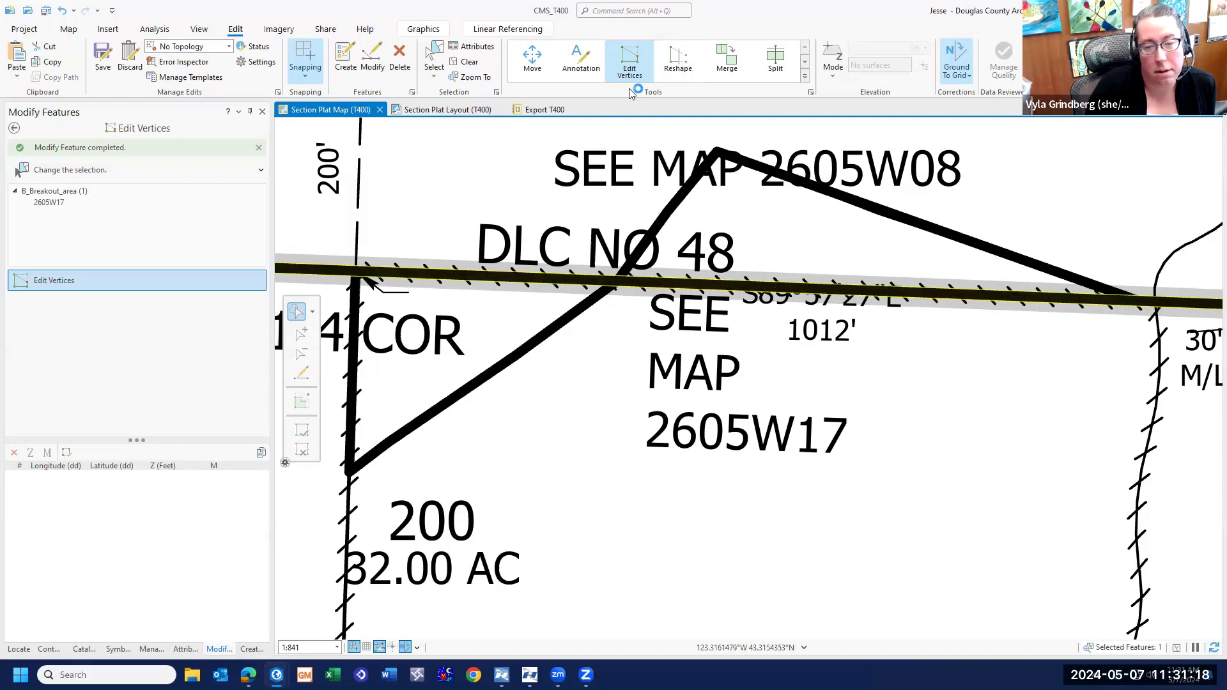
- Reshape breakout area 2605W17 by tracing from the 1/4 corner down tax lot 200's west boundary and up the diagonal parcel line to the crossing
left_click(677, 62)
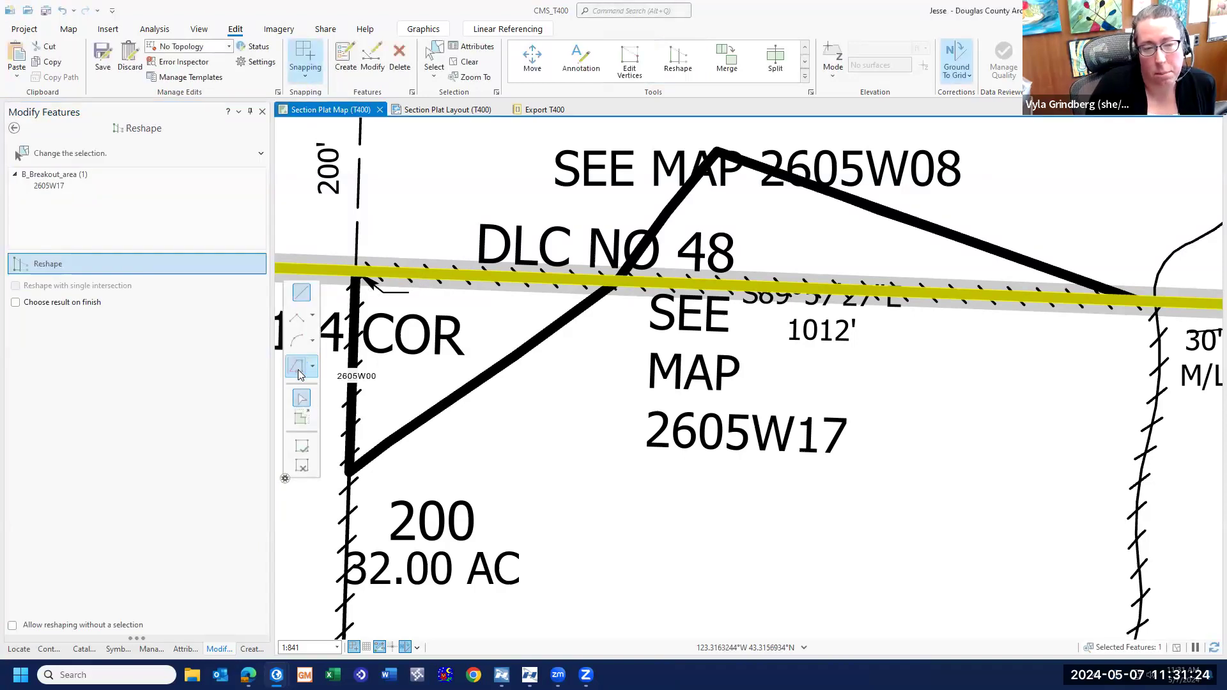
left_click(296, 369)
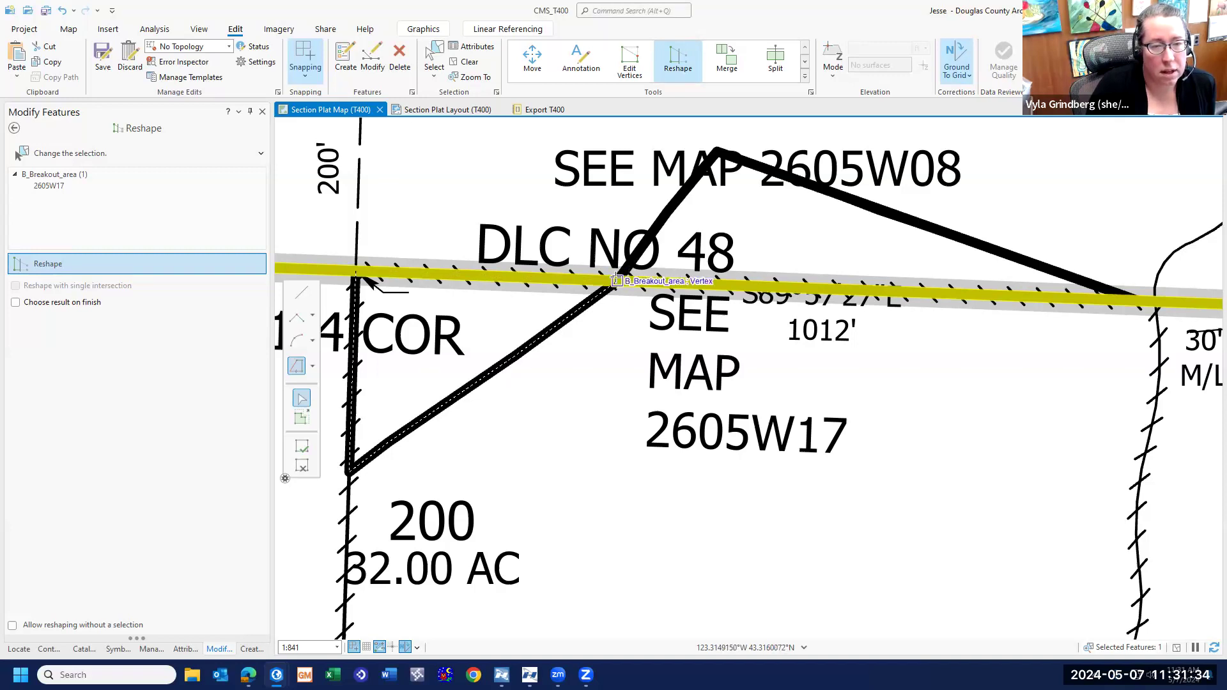
left_click(616, 280)
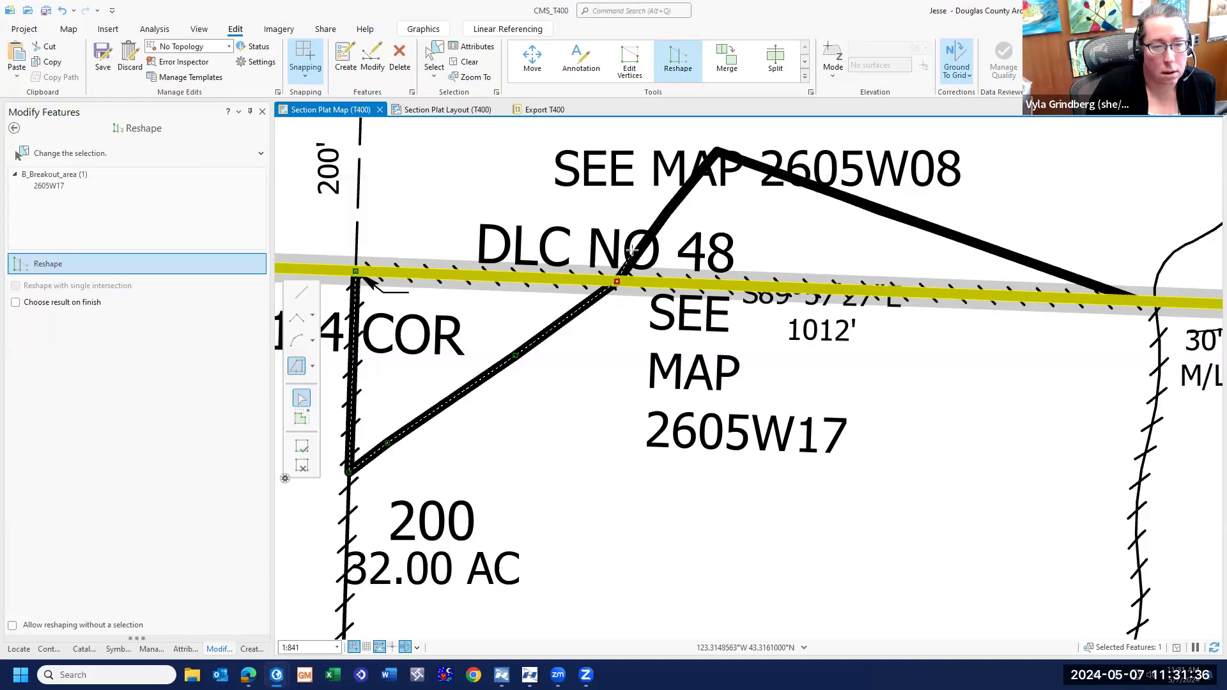
left_click(302, 447)
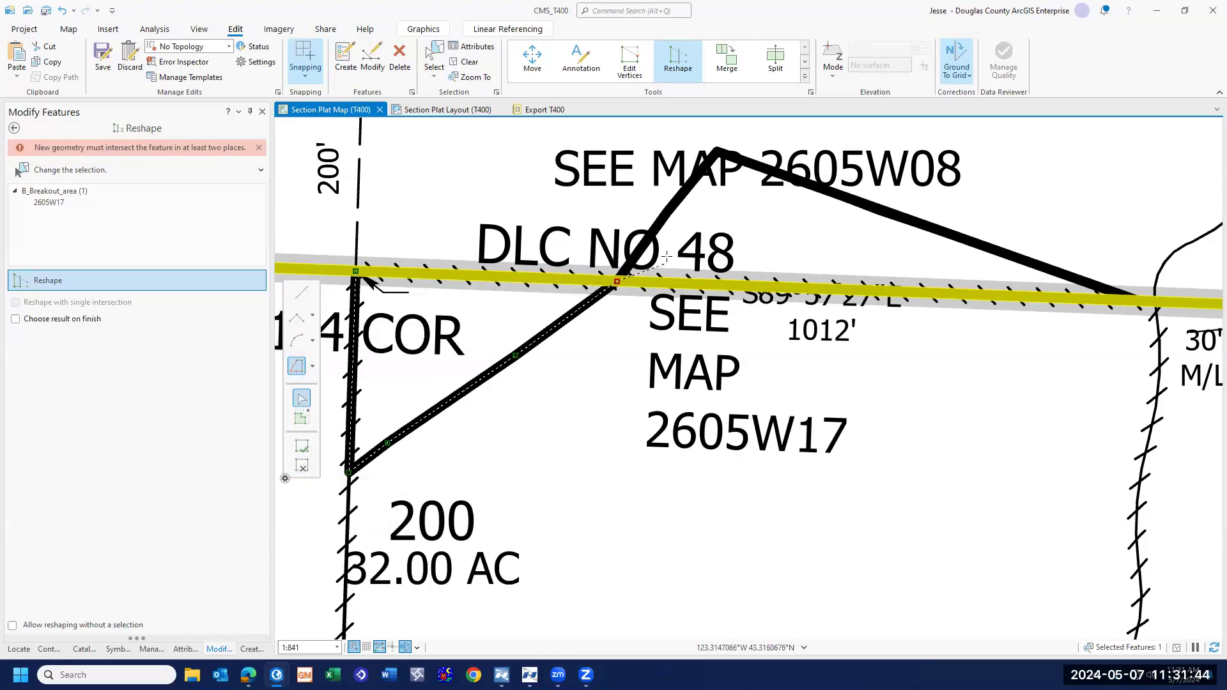
left_click(632, 261)
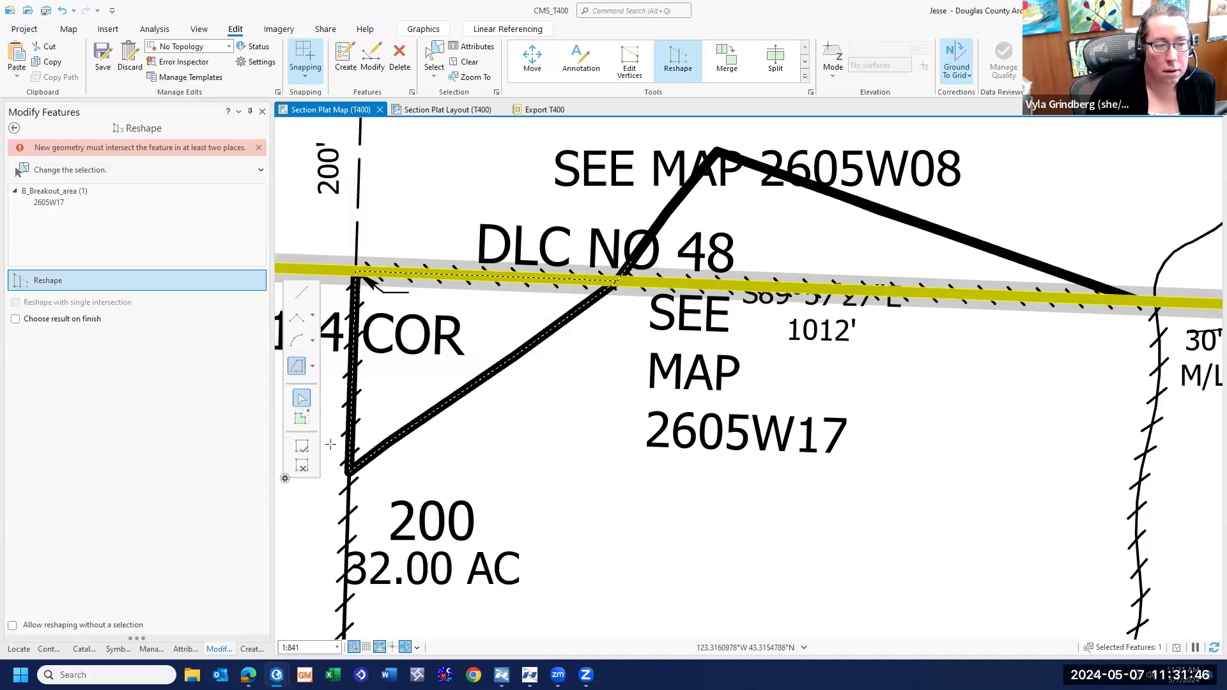
left_click(301, 448)
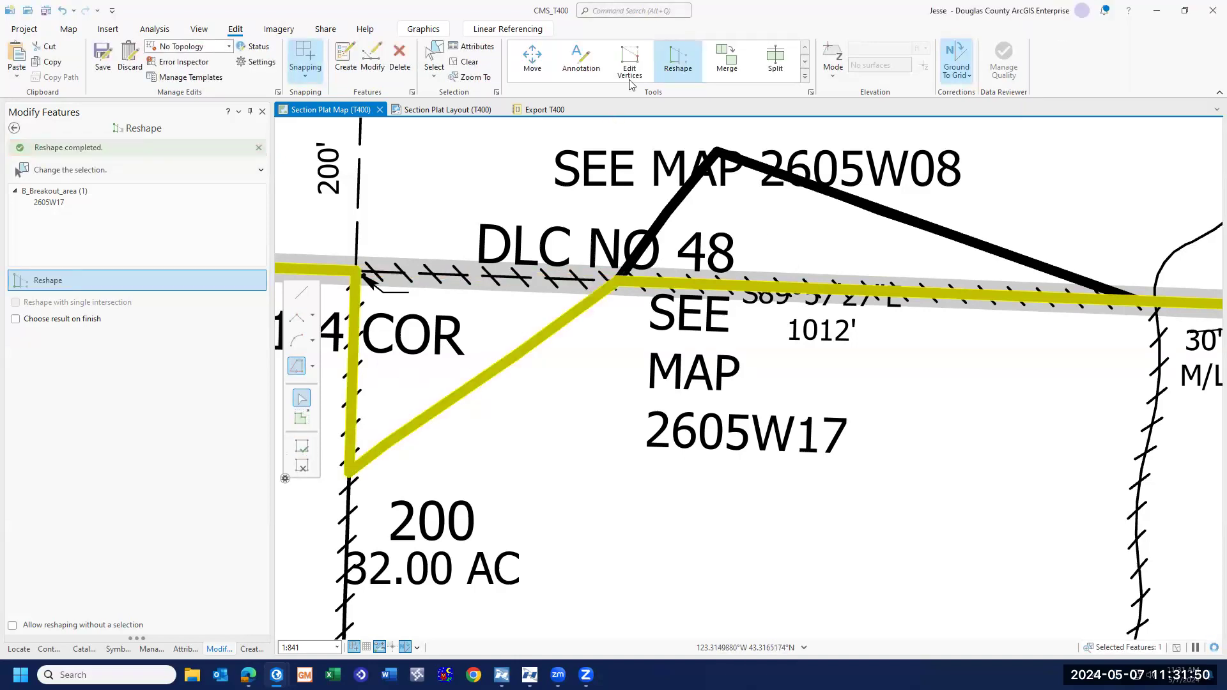
- Add a vertex to the north edge of 2605W17, snapped to the parcel vertex partway up the west slope of the peak
left_click(630, 82)
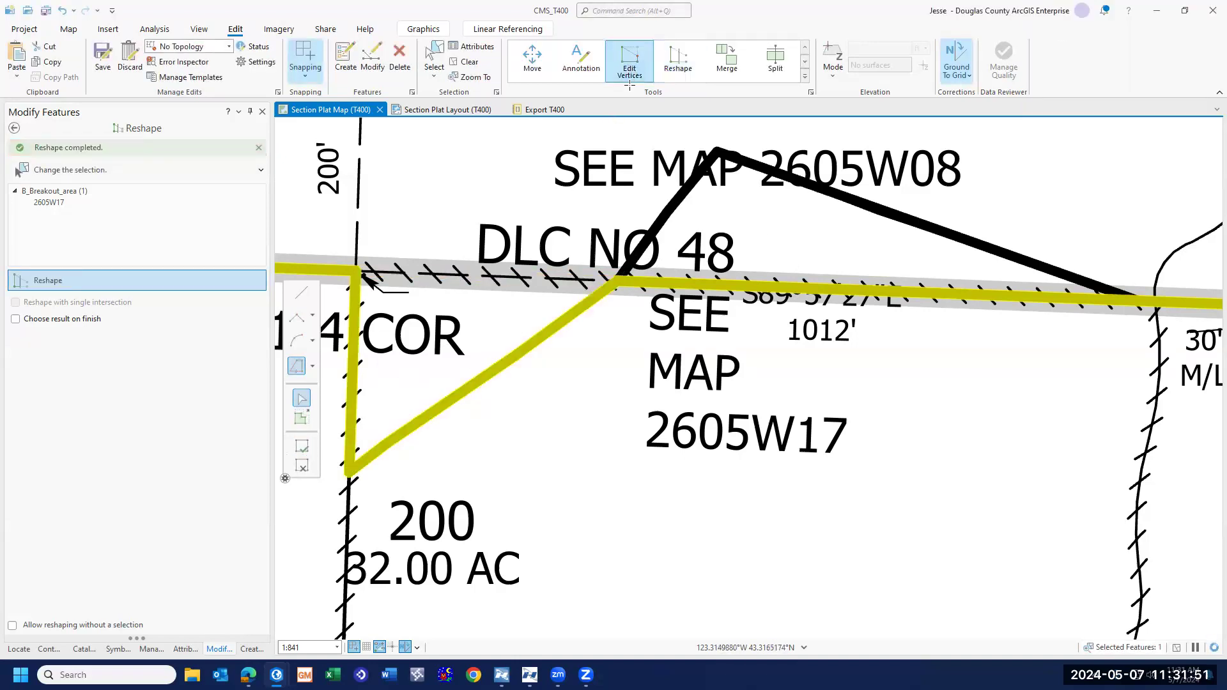
right_click(698, 285)
left_click(715, 288)
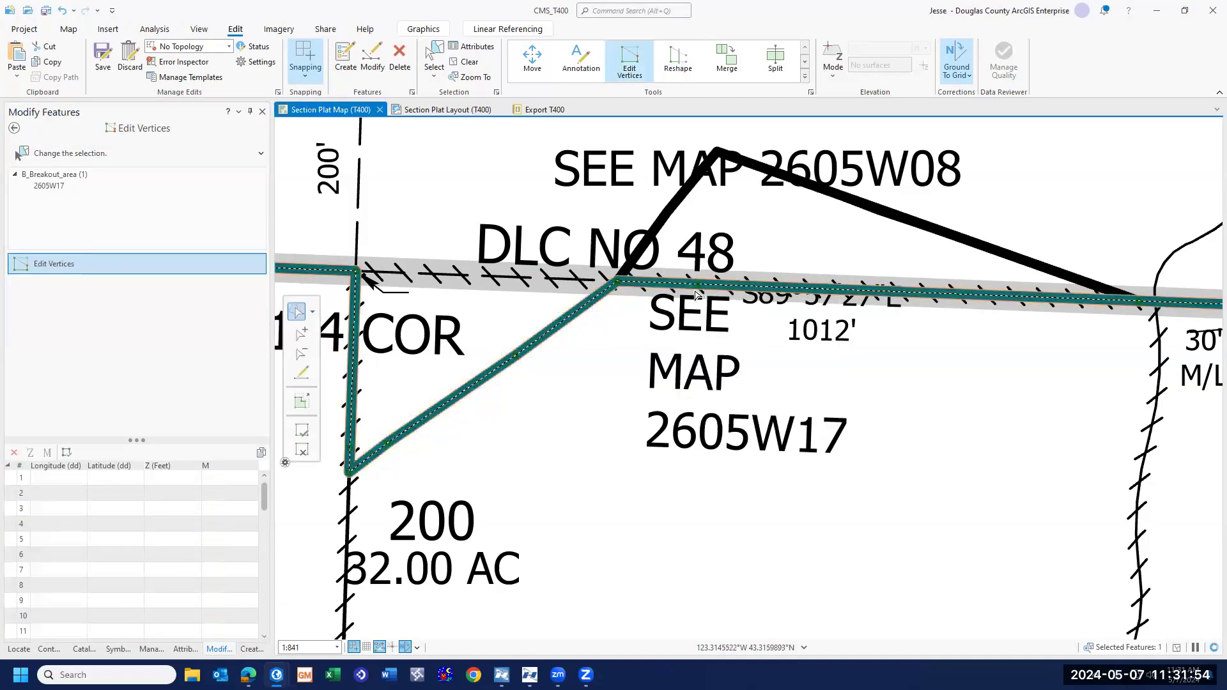
left_click_drag(698, 284, 666, 212)
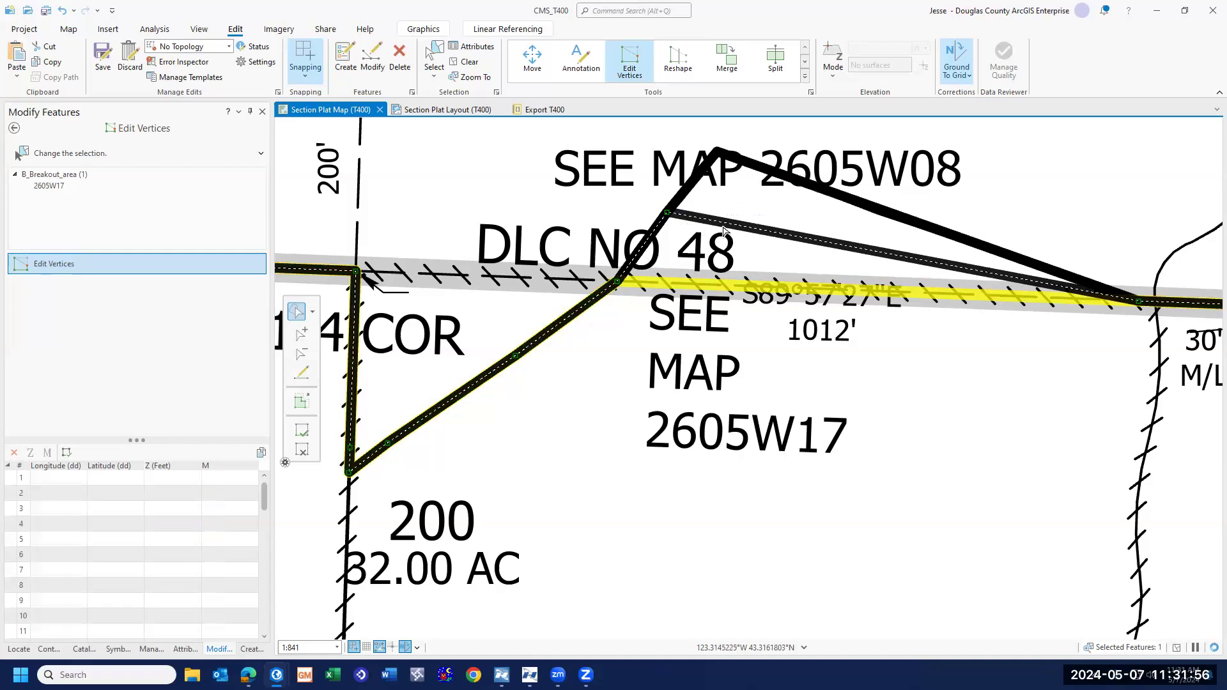
- Add another vertex to 2605W17 east of the slope vertex, snap it to the parcel's northern peak, and finish the vertex edit
right_click(728, 231)
left_click(706, 221)
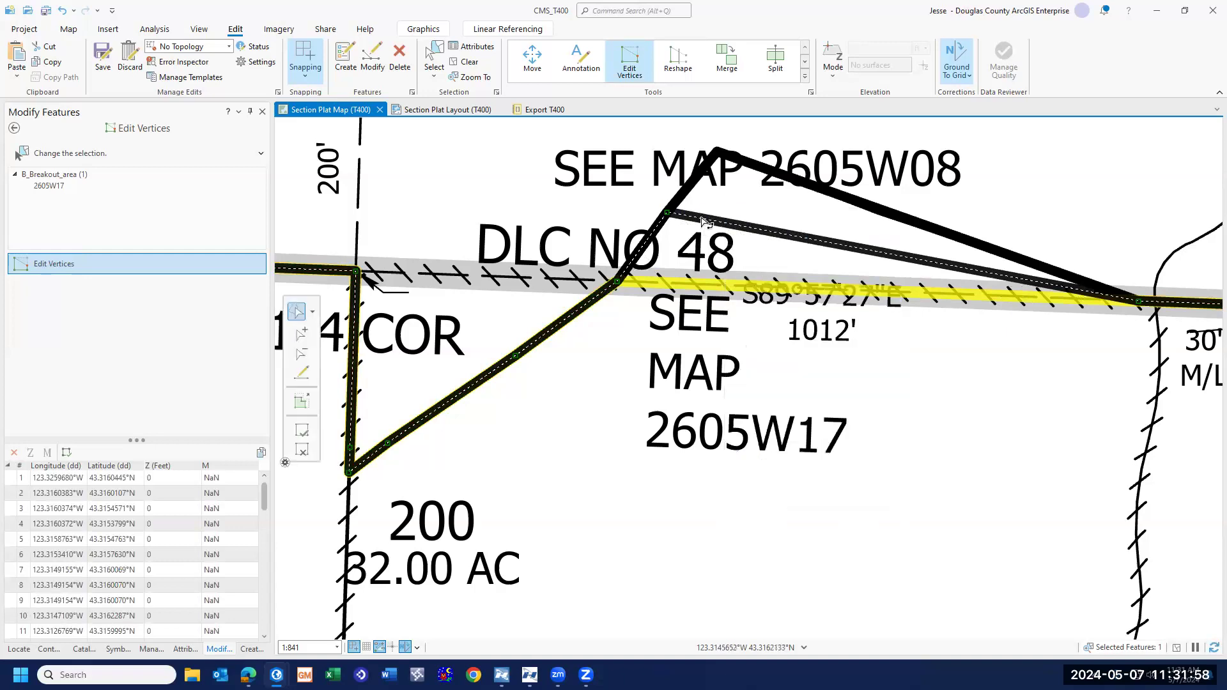
right_click(712, 222)
left_click(719, 223)
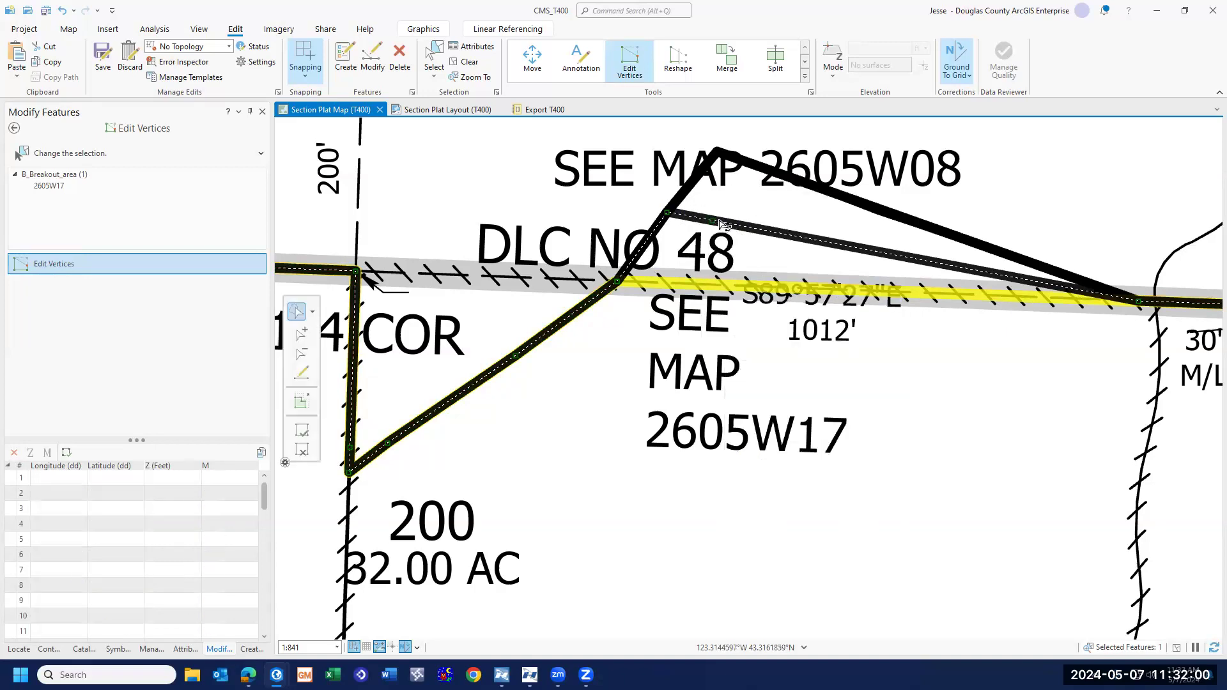
left_click_drag(714, 221, 719, 154)
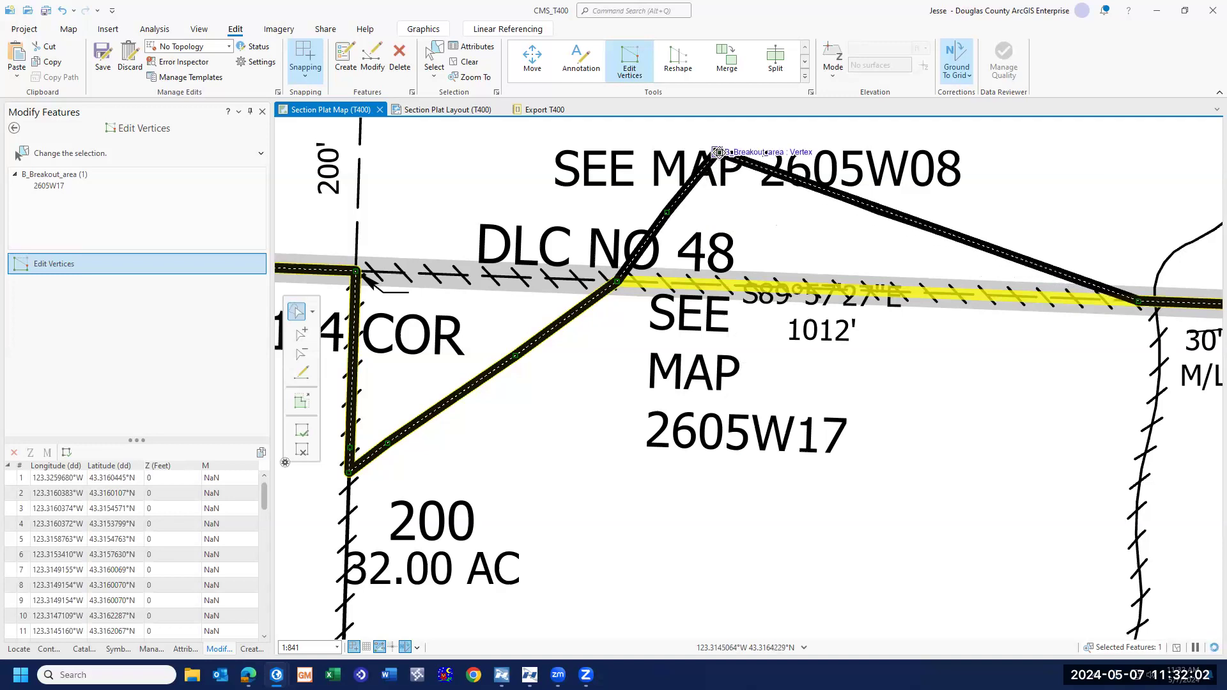
left_click(307, 430)
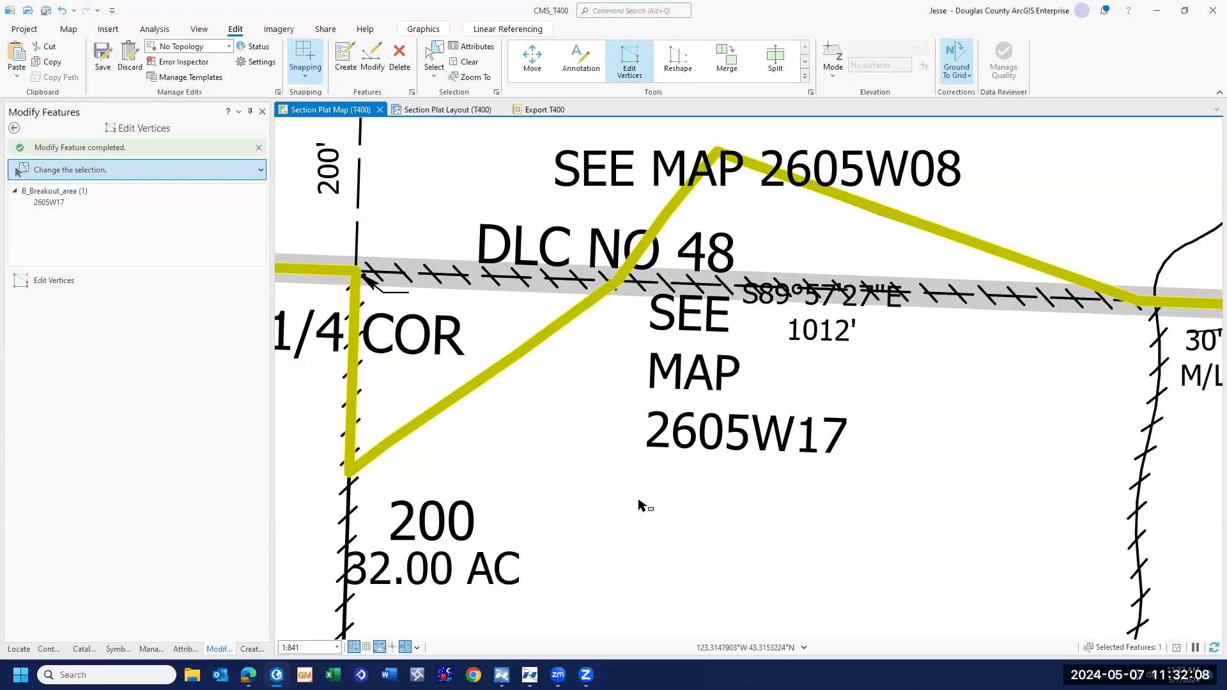
- Hide the B_Breakout_area layer and make it unselectable
scroll(642, 505, "down", 3)
scroll(613, 470, "up", 2)
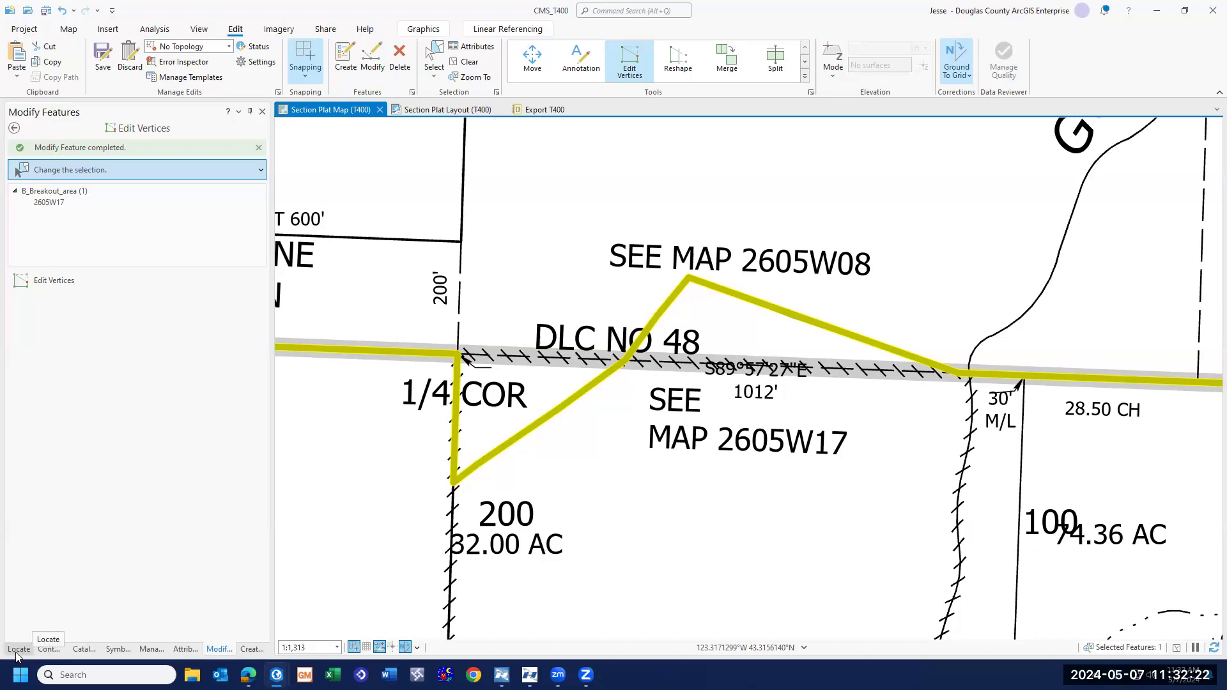
left_click(49, 650)
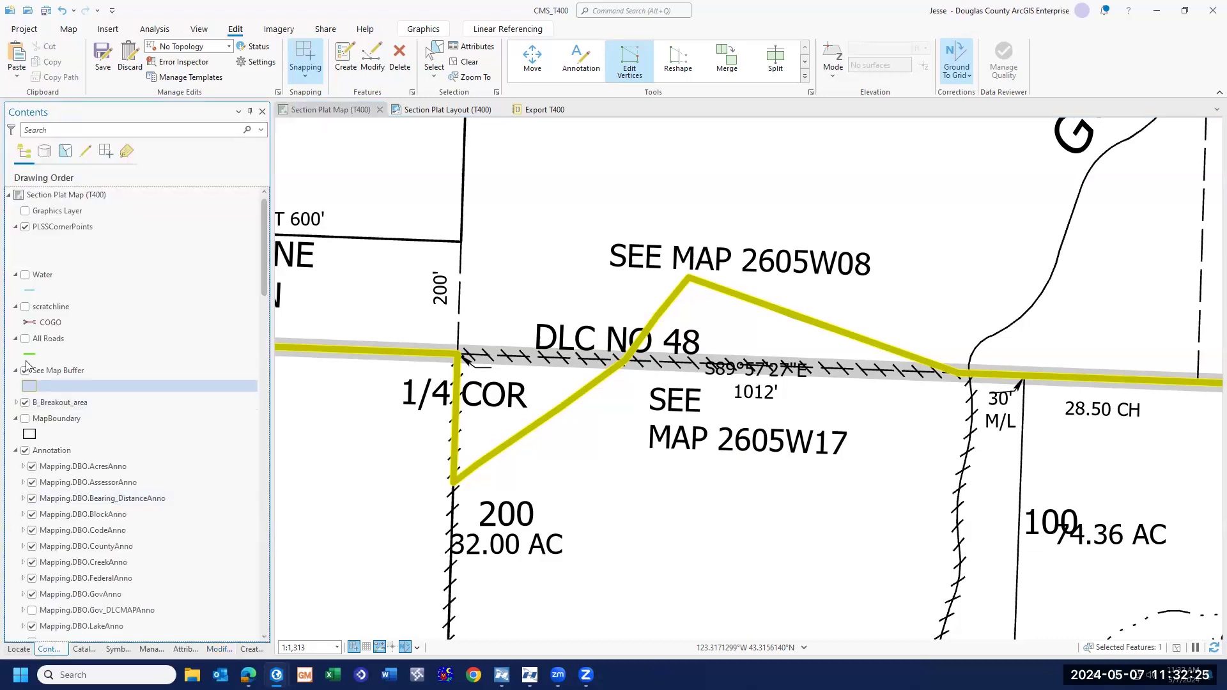
left_click(25, 403)
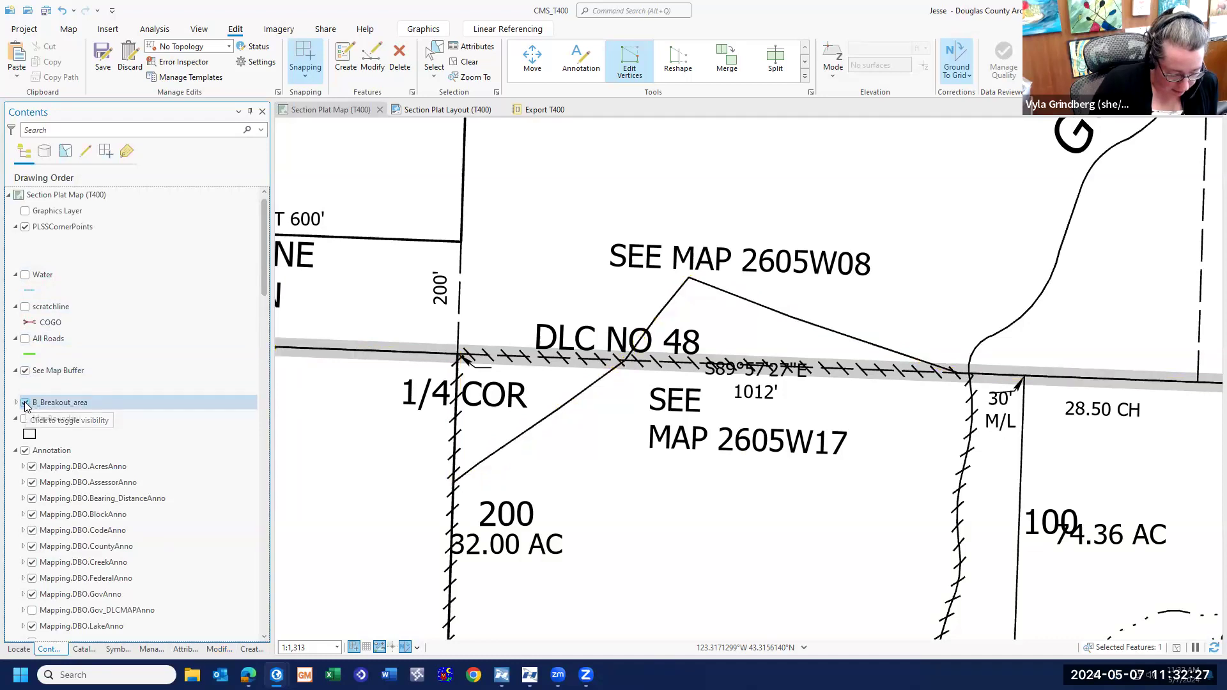
left_click(66, 152)
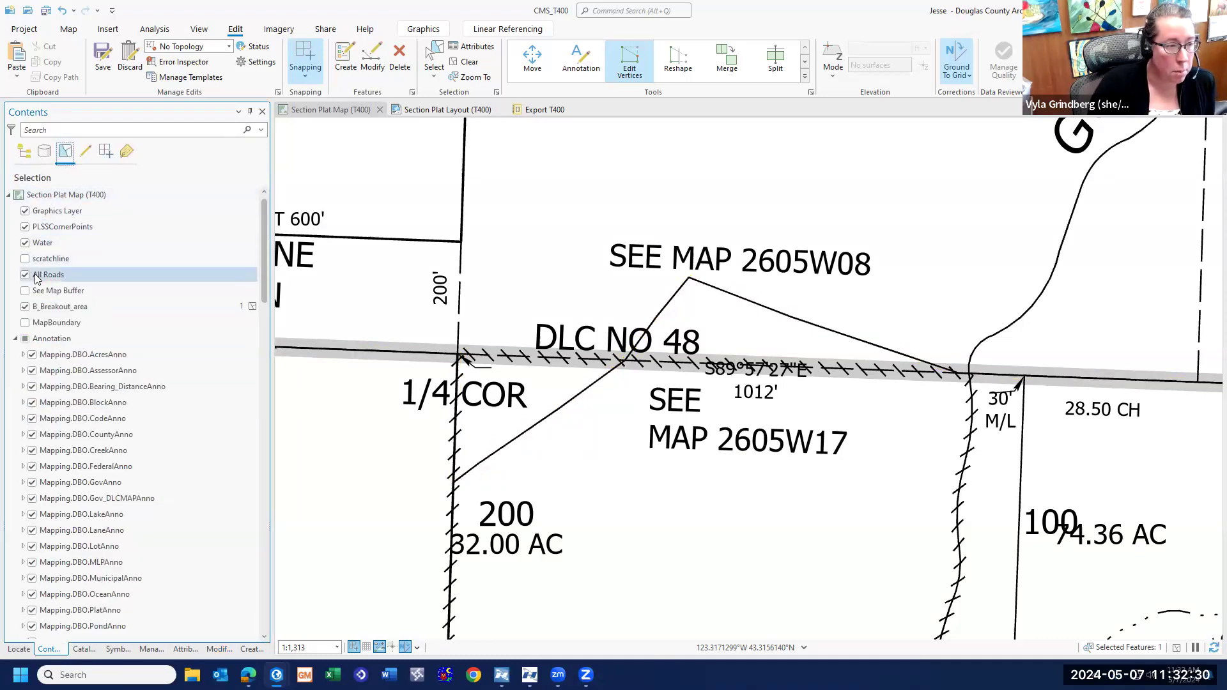
left_click(26, 306)
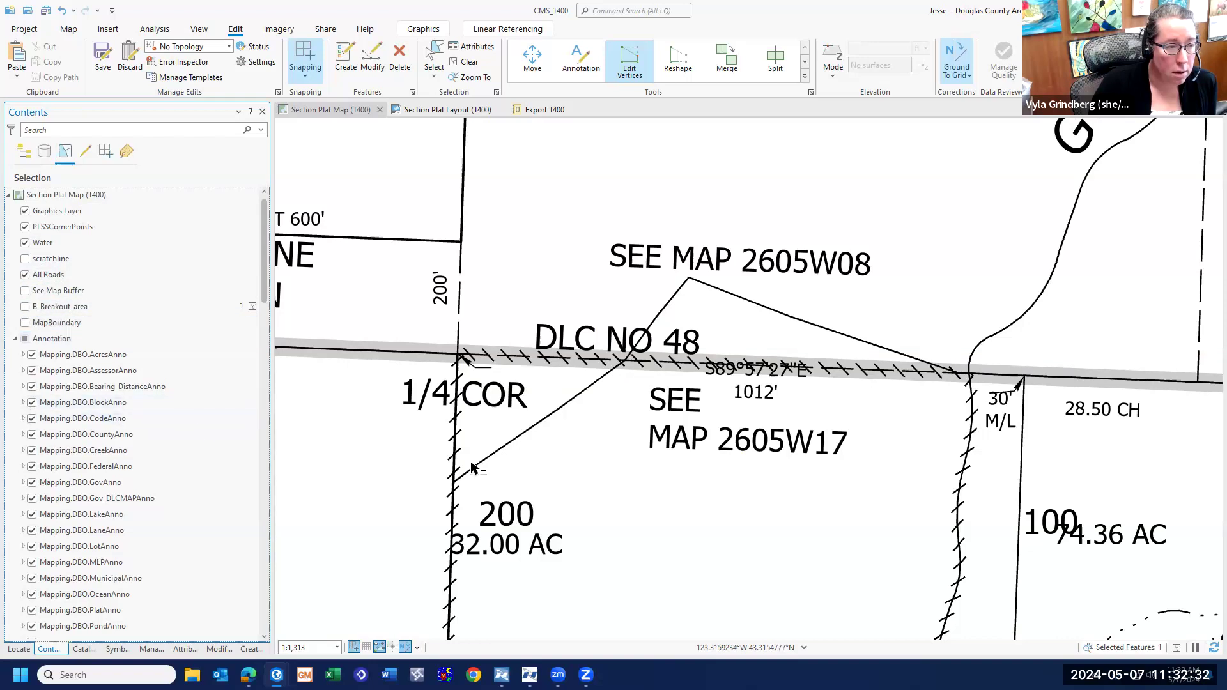
- Create a straight bearing-distance annotation reading "test" with the T400 template, just below the parcel's northern peak
left_click_drag(633, 526, 633, 464)
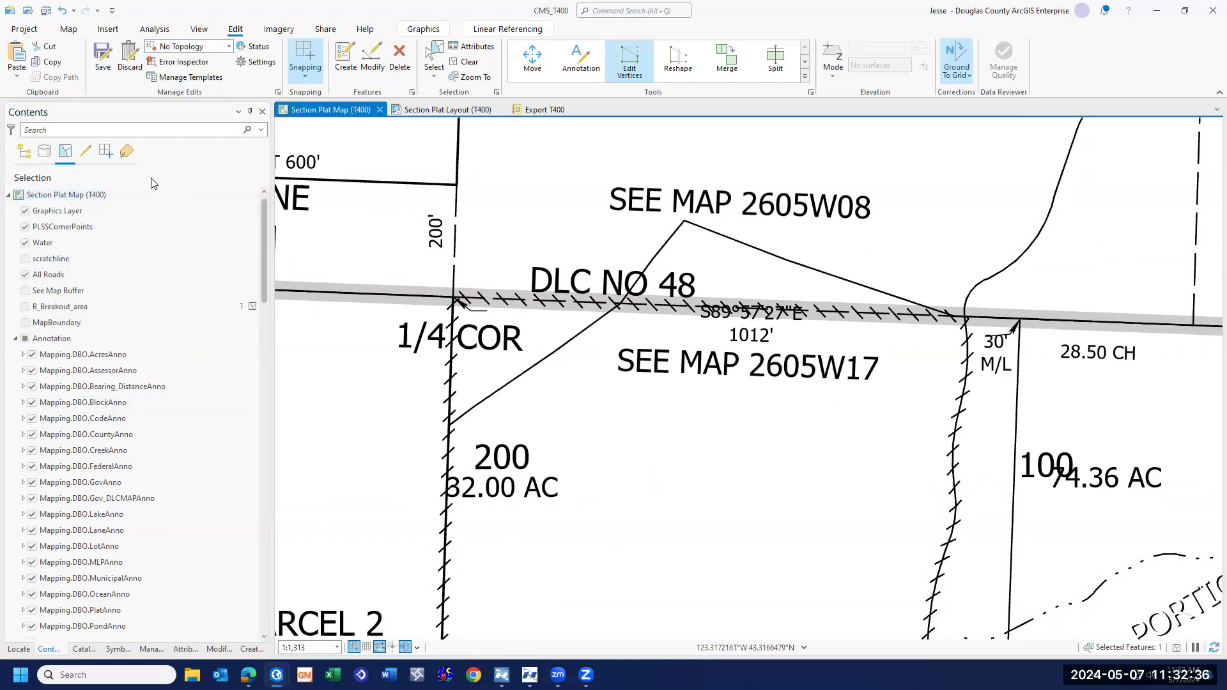
left_click(344, 59)
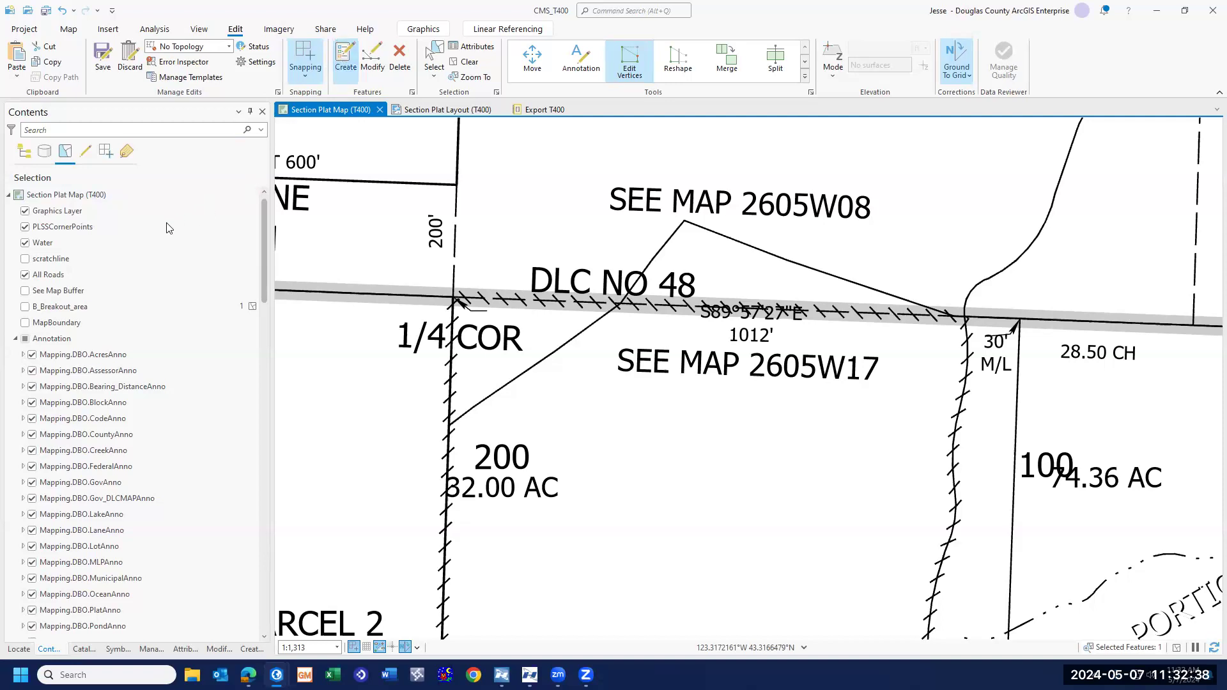
double_click(69, 132)
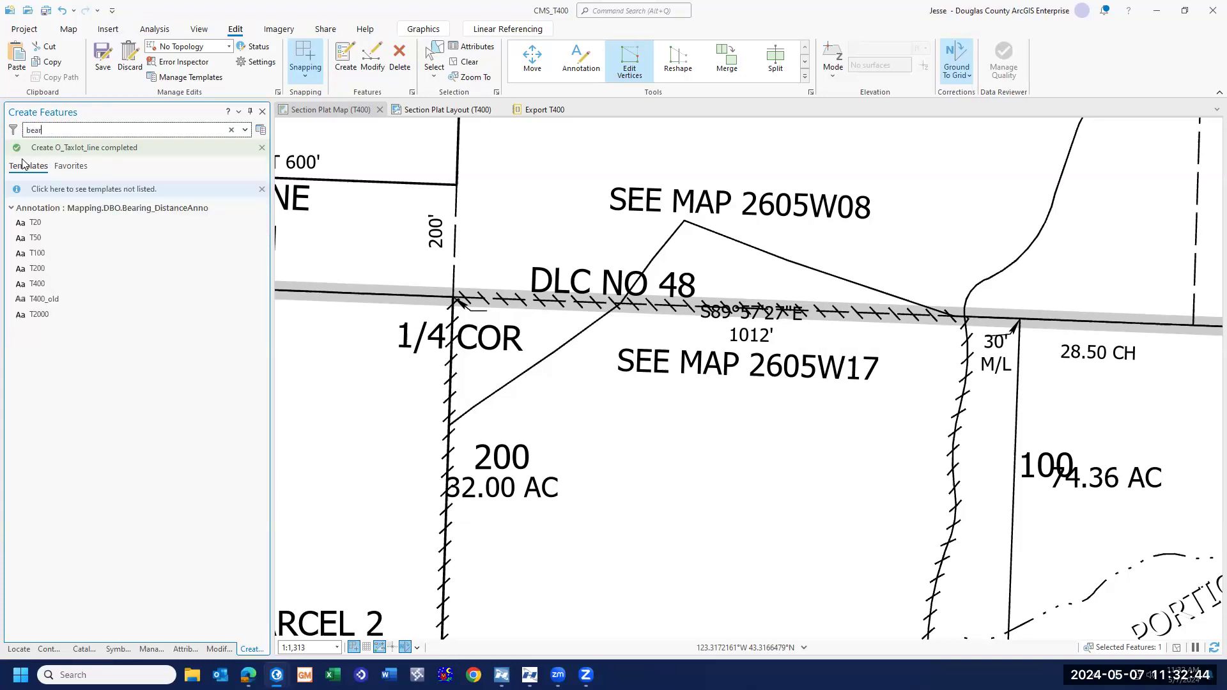
left_click(39, 283)
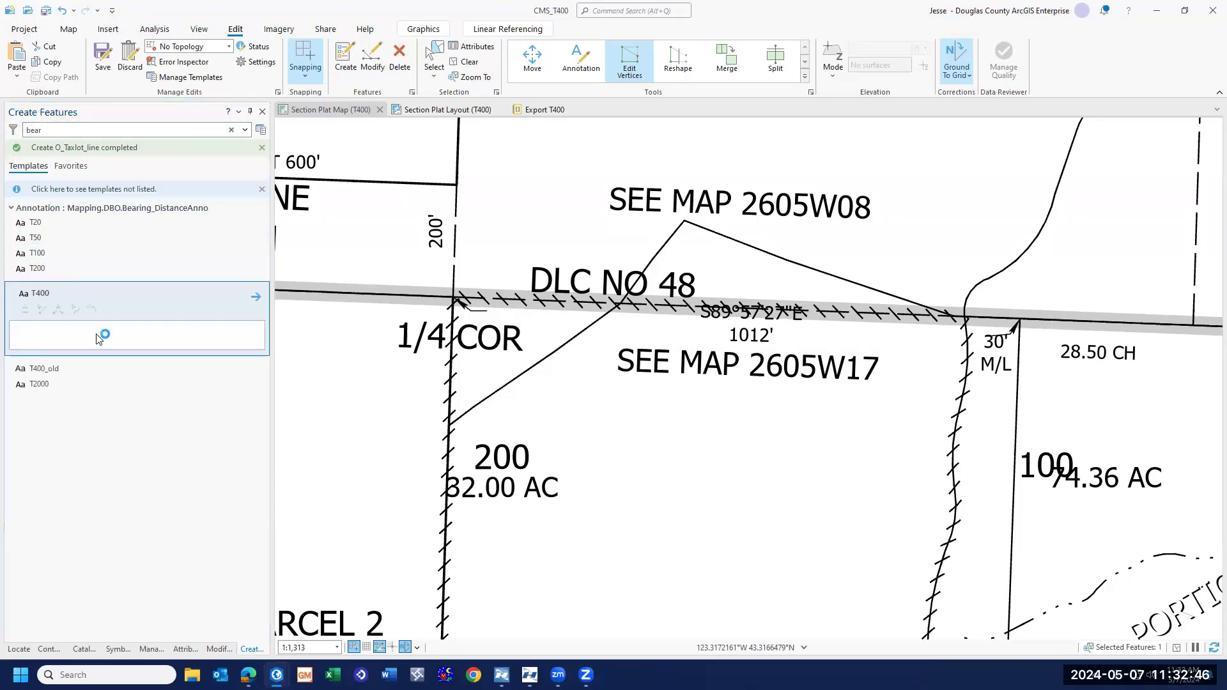
left_click(45, 328)
type("test")
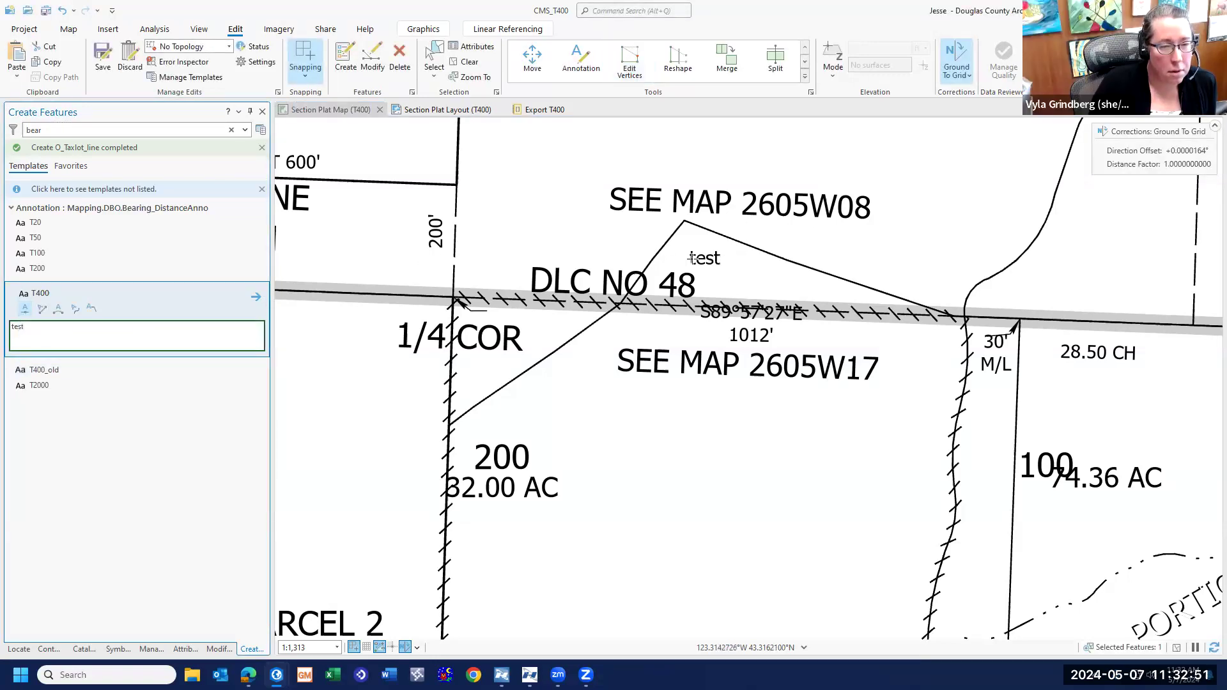
left_click(42, 309)
left_click(673, 248)
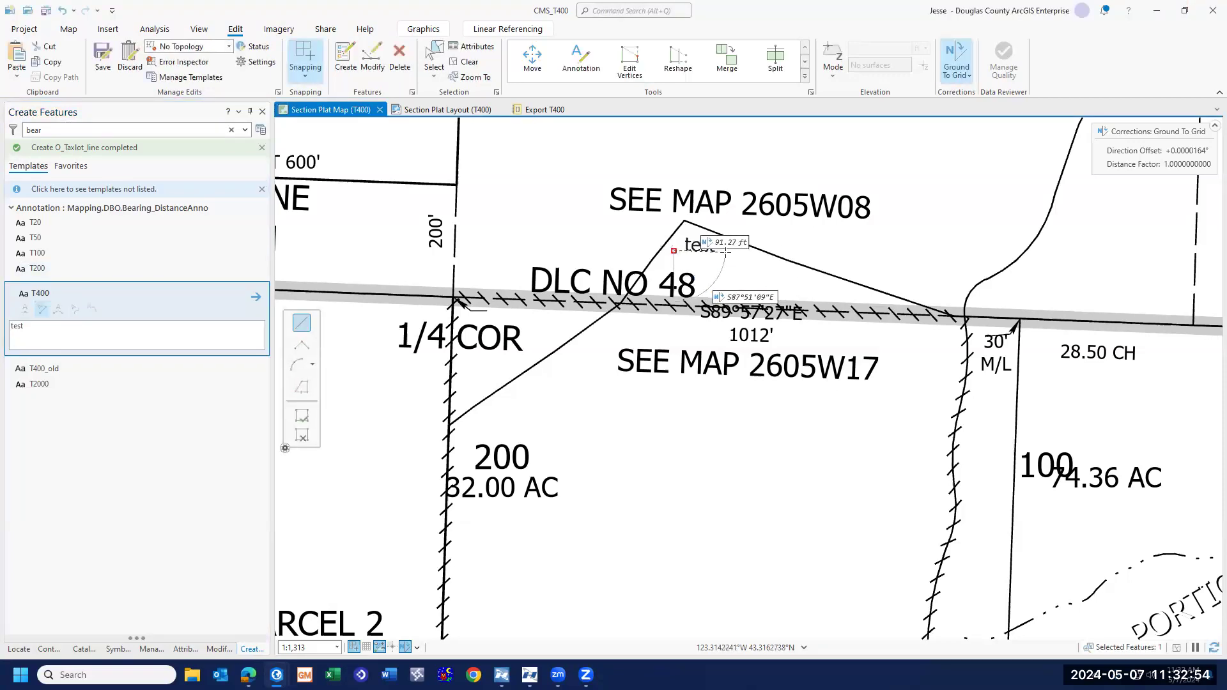
left_click(305, 420)
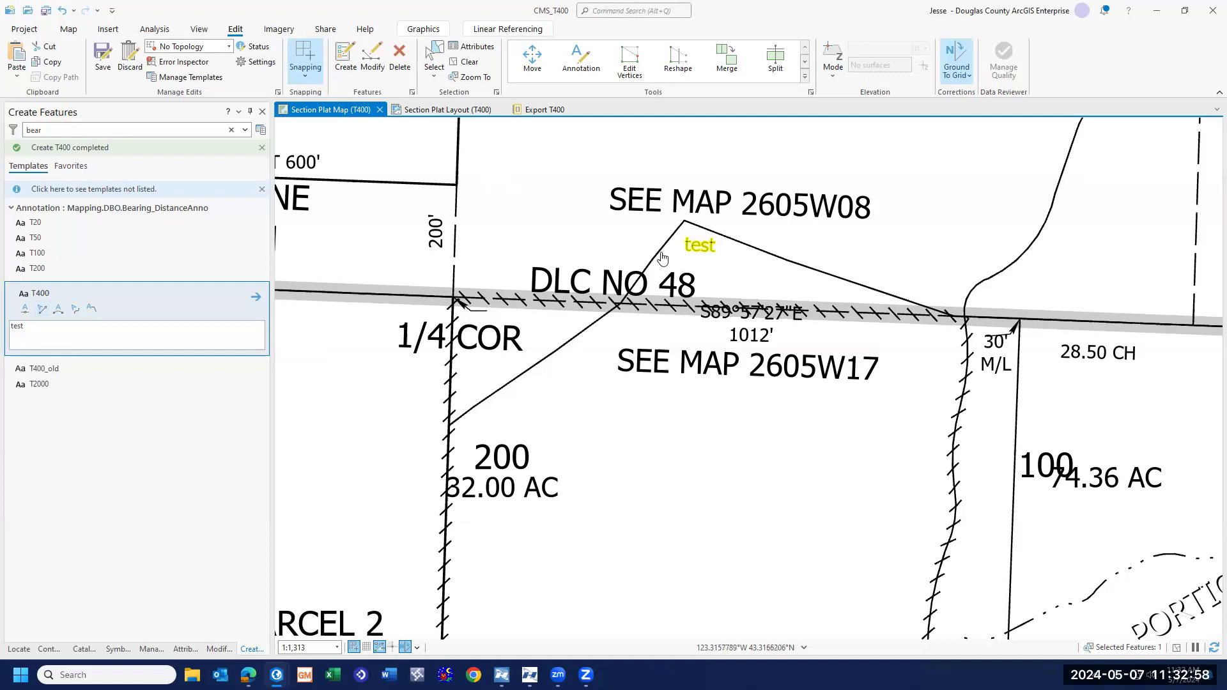
- Turn on the spatial map series for the section plat layout, using MapBoundary as the index layer
left_click(441, 115)
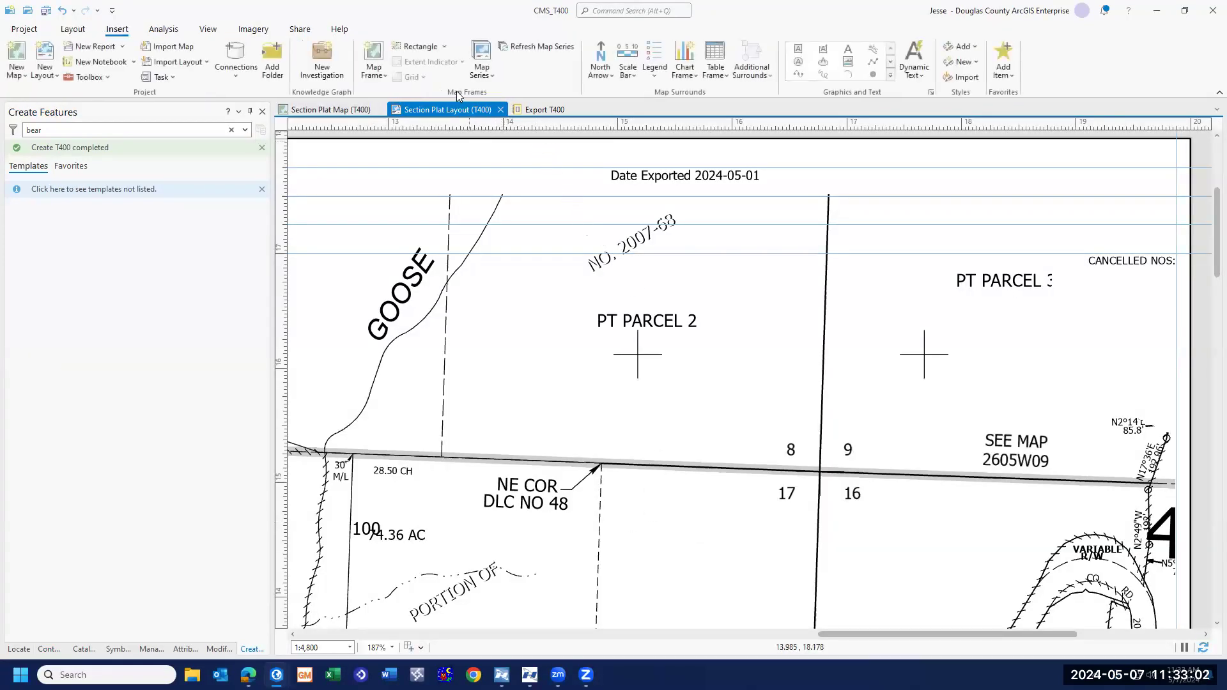
left_click(482, 55)
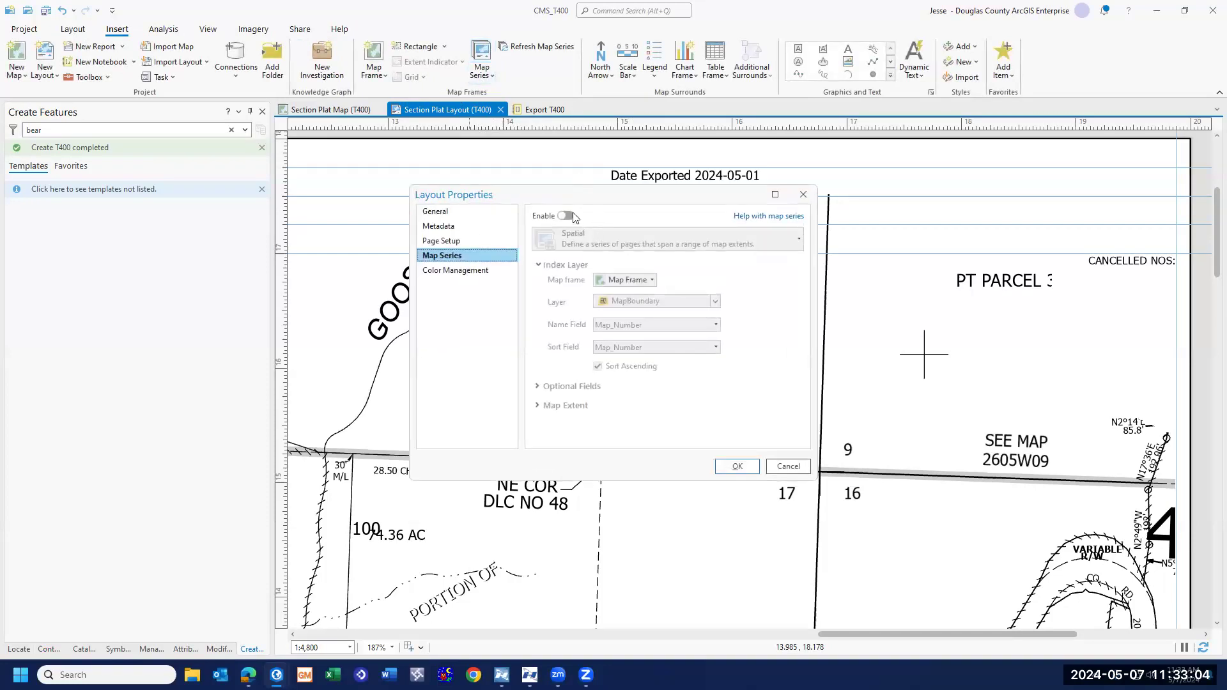
left_click(566, 215)
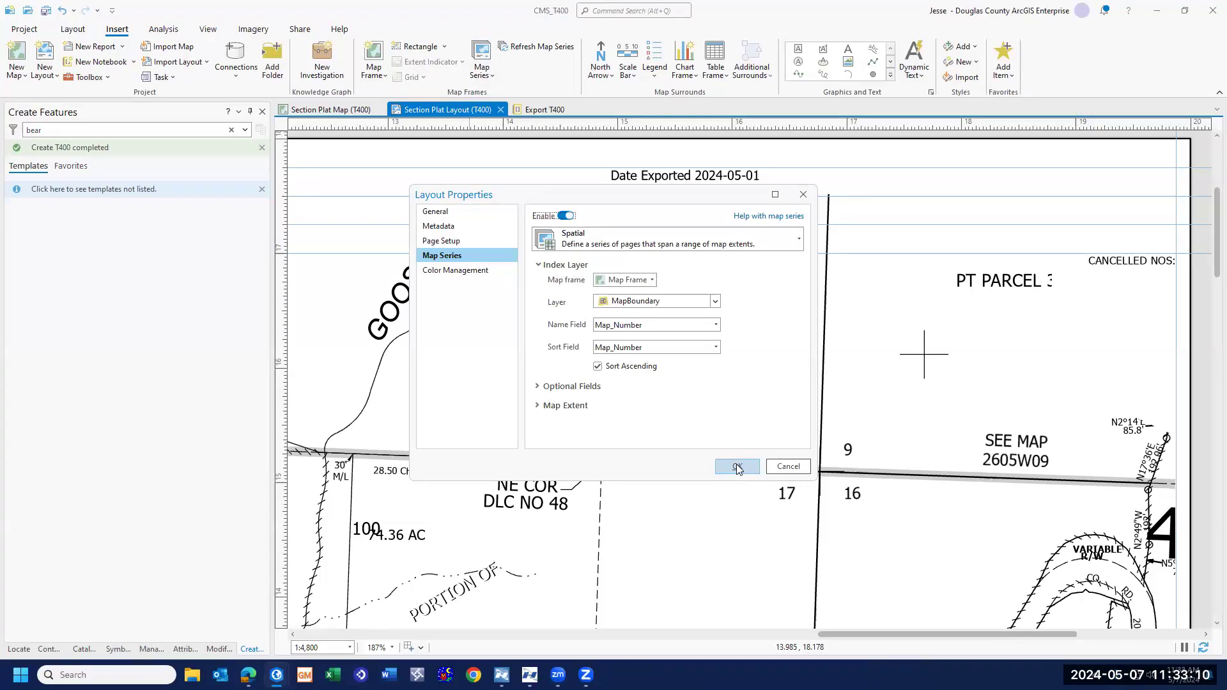
left_click(788, 466)
- Make the MapBoundary layer selectable and visible in the section plat map, and open the attributes of the boundary polygon around tax lot 200
left_click(330, 109)
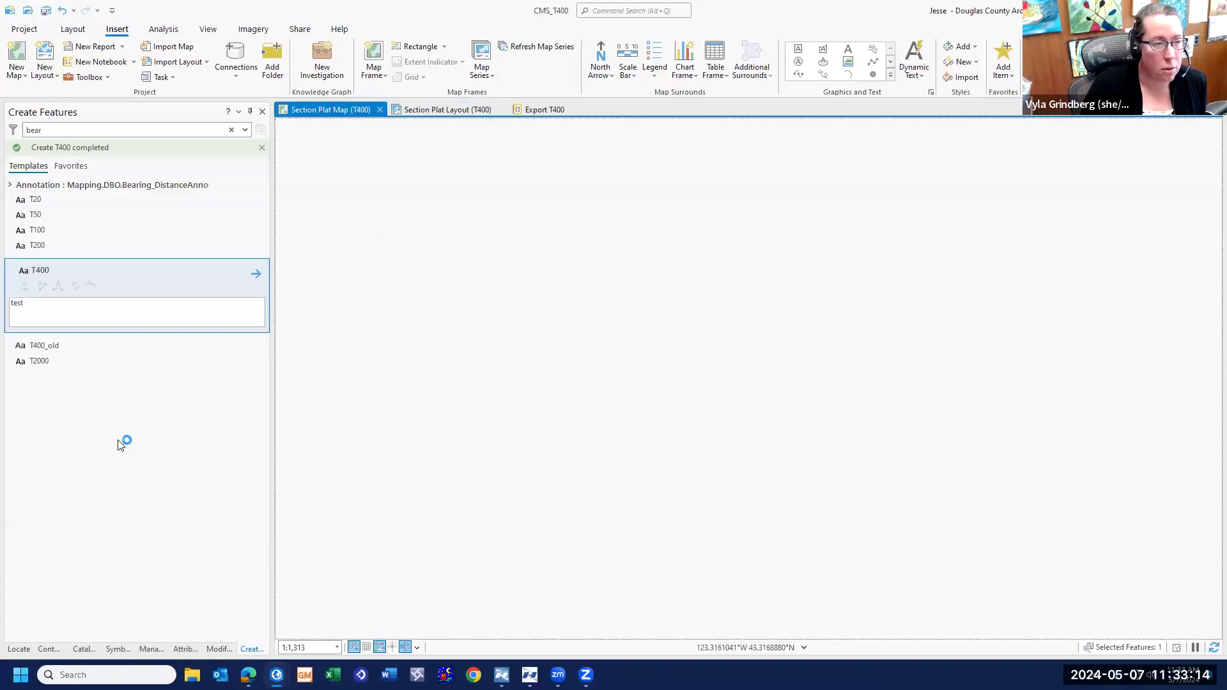
left_click(54, 646)
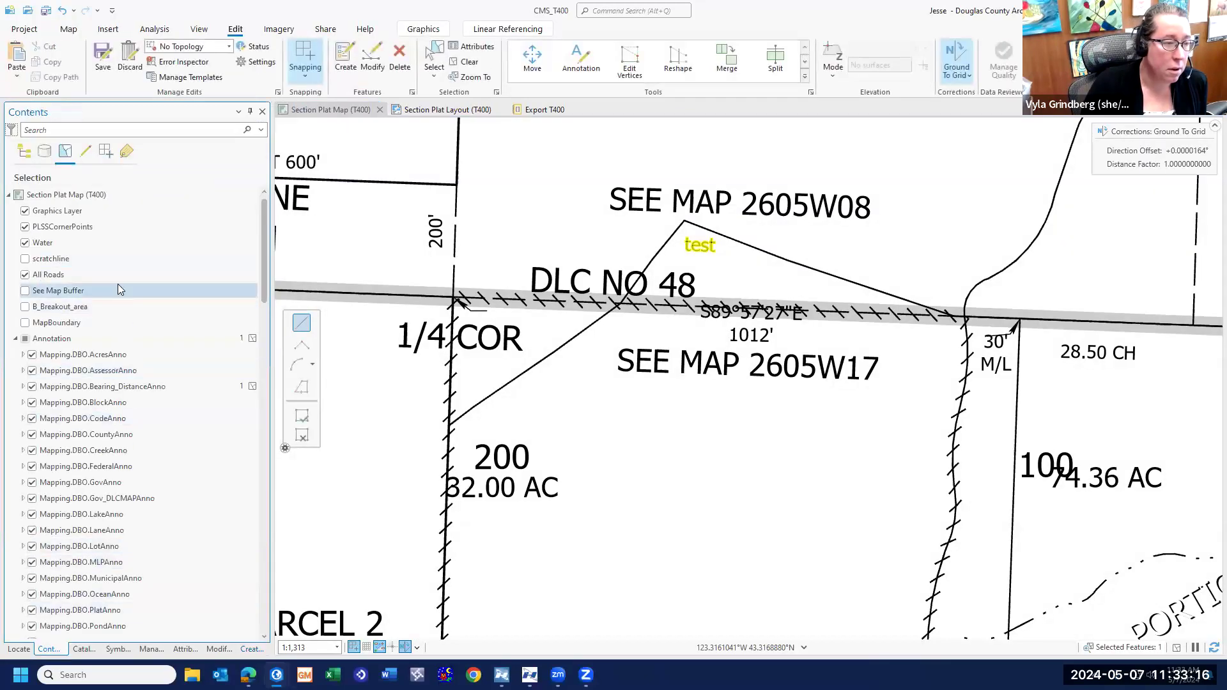
left_click(25, 324)
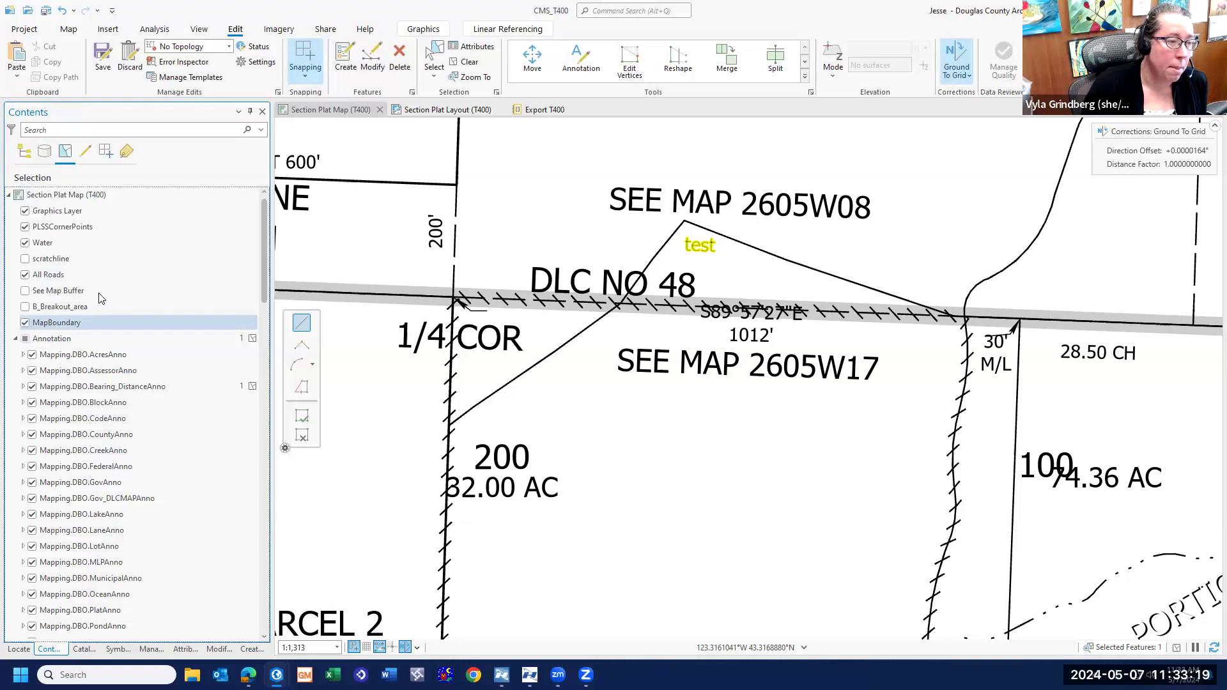
left_click(25, 152)
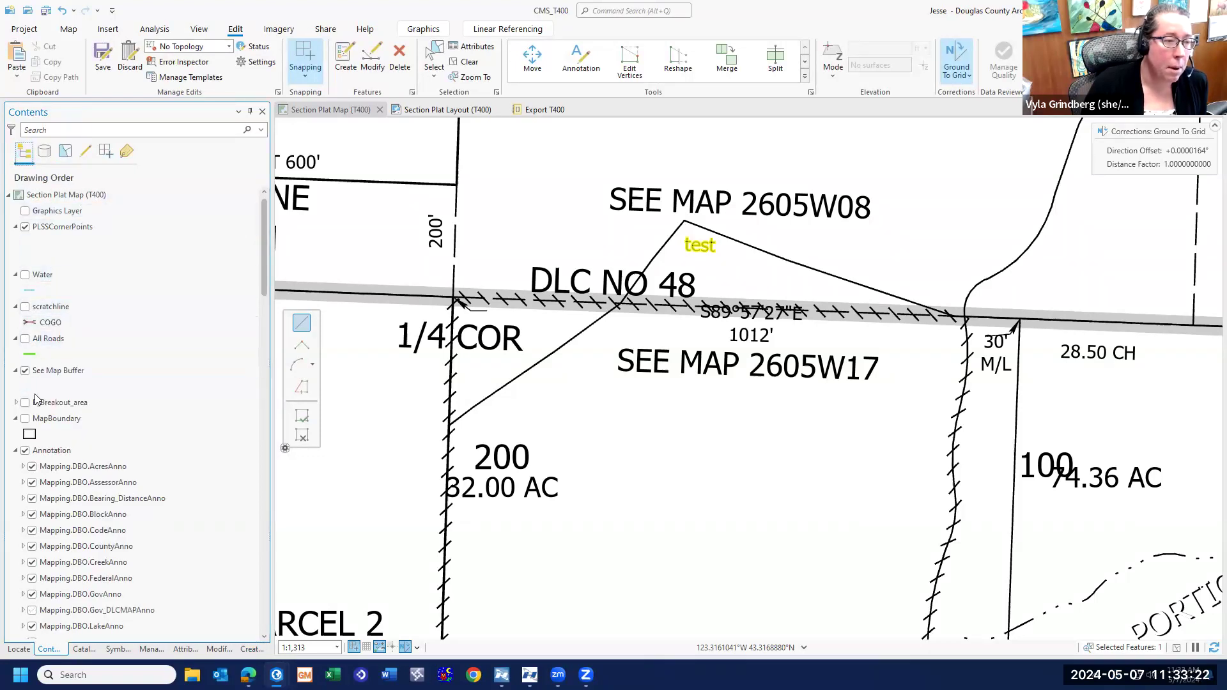
left_click(25, 420)
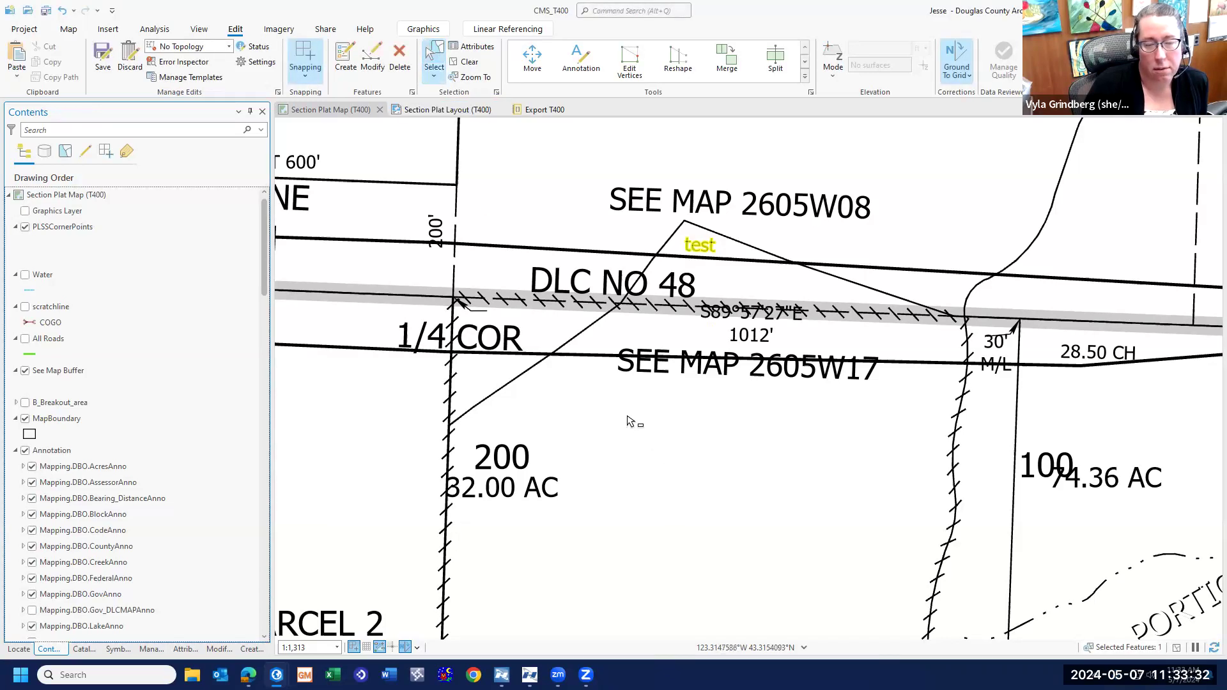
left_click(670, 466)
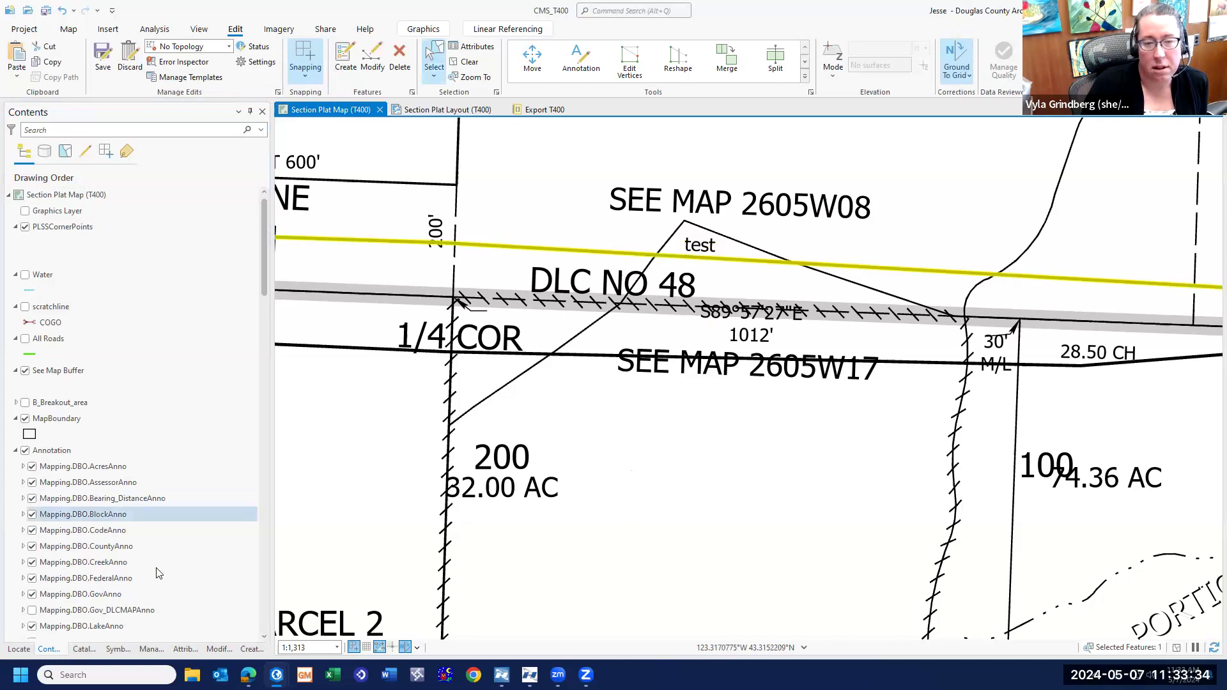
left_click(185, 649)
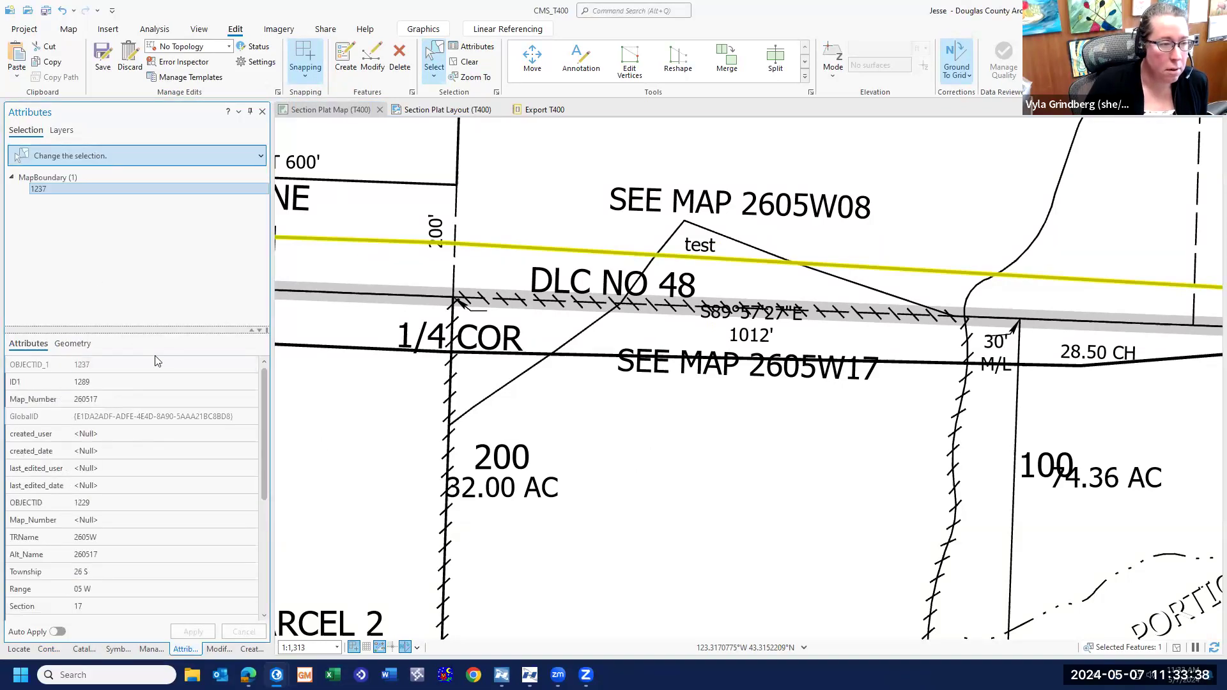
- Add a vertex to the map 260517 boundary above DLC NO 48 and place it just west of the parcel's northern peak
left_click(113, 398)
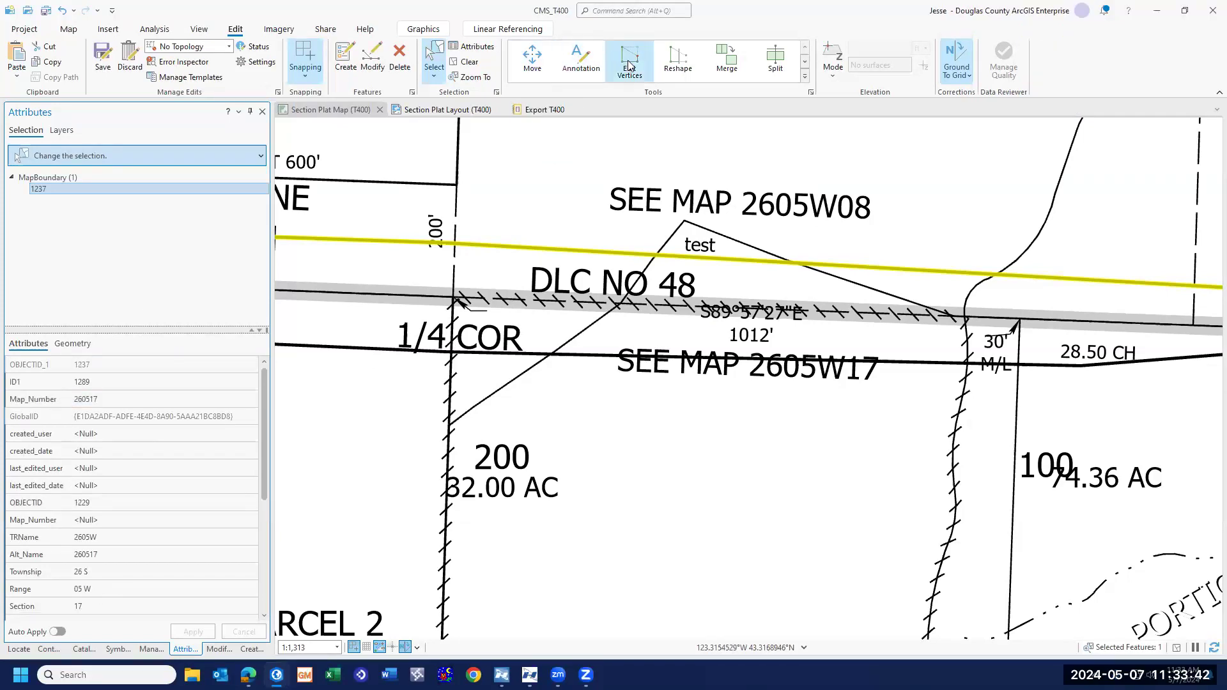
right_click(619, 254)
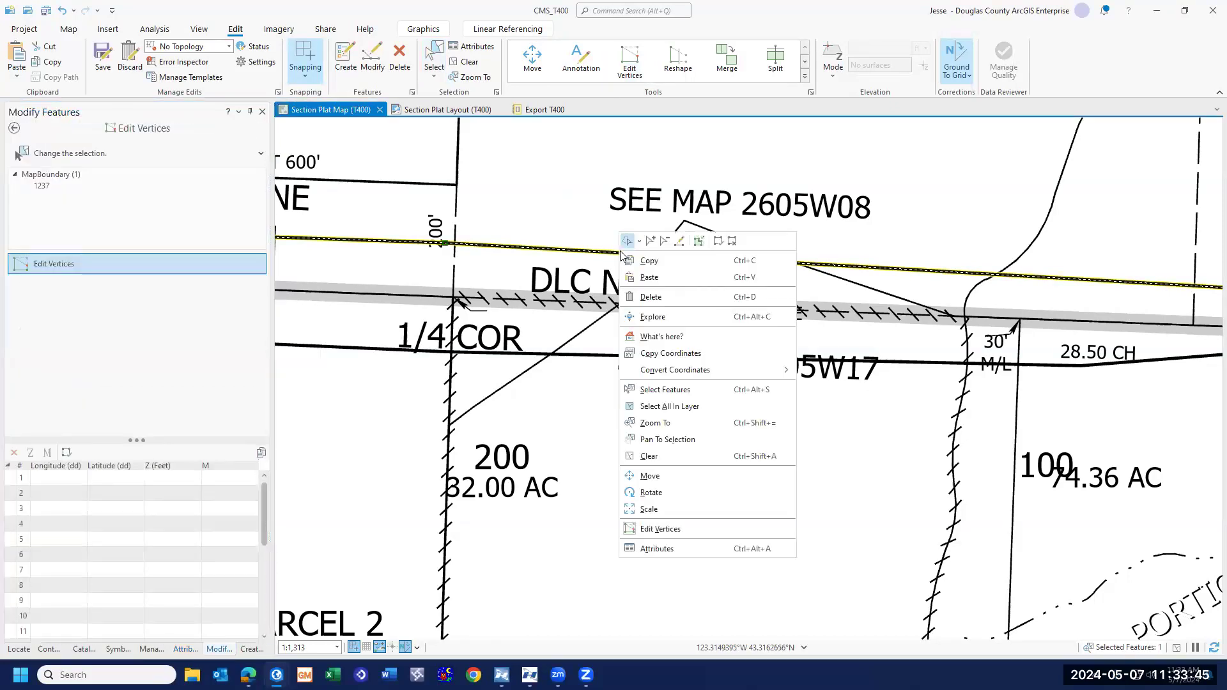
left_click(565, 252)
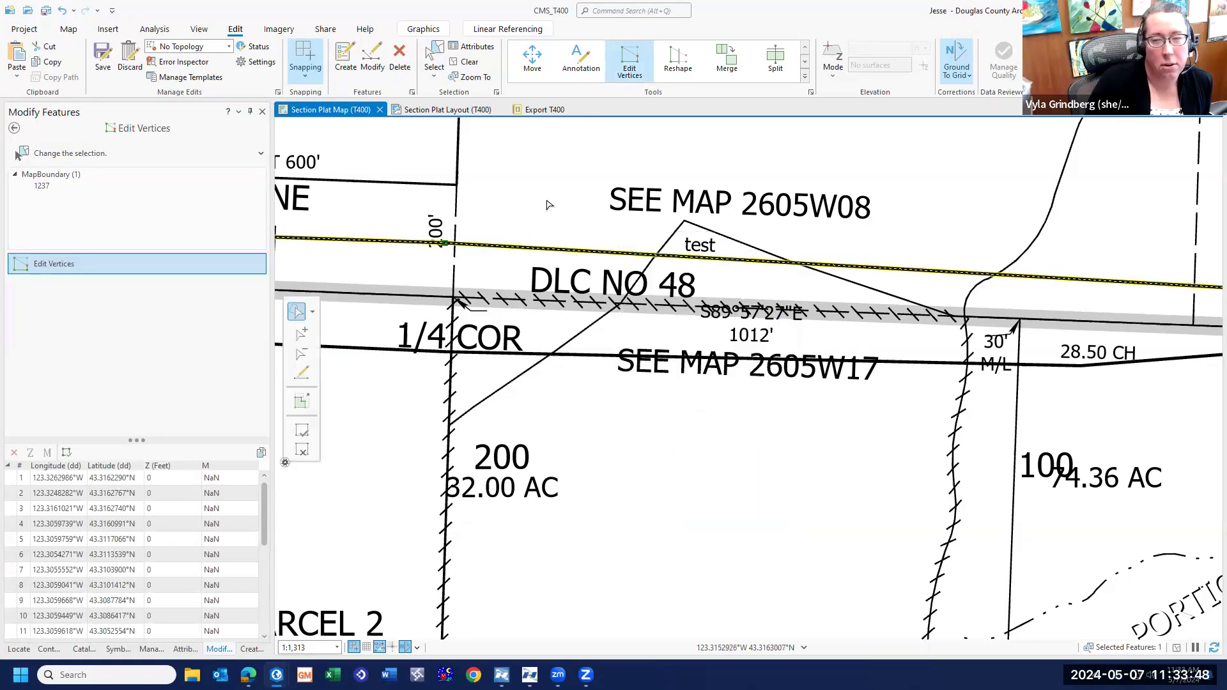
right_click(566, 254)
left_click(572, 252)
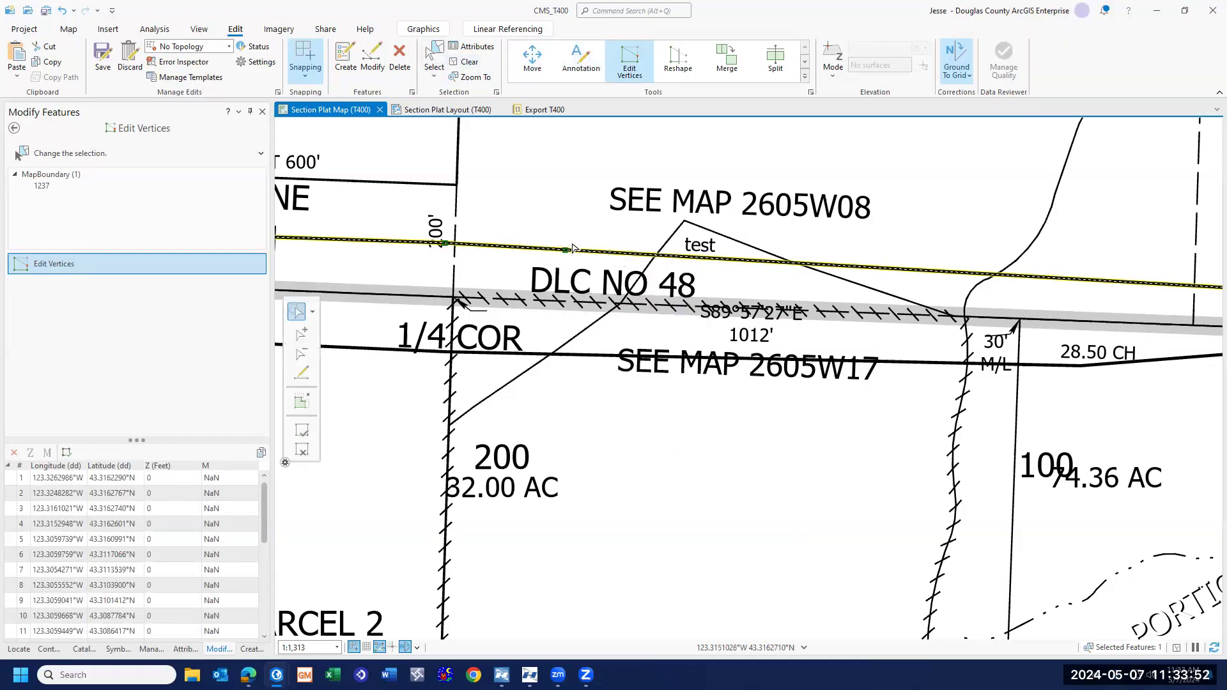
left_click_drag(565, 248, 631, 249)
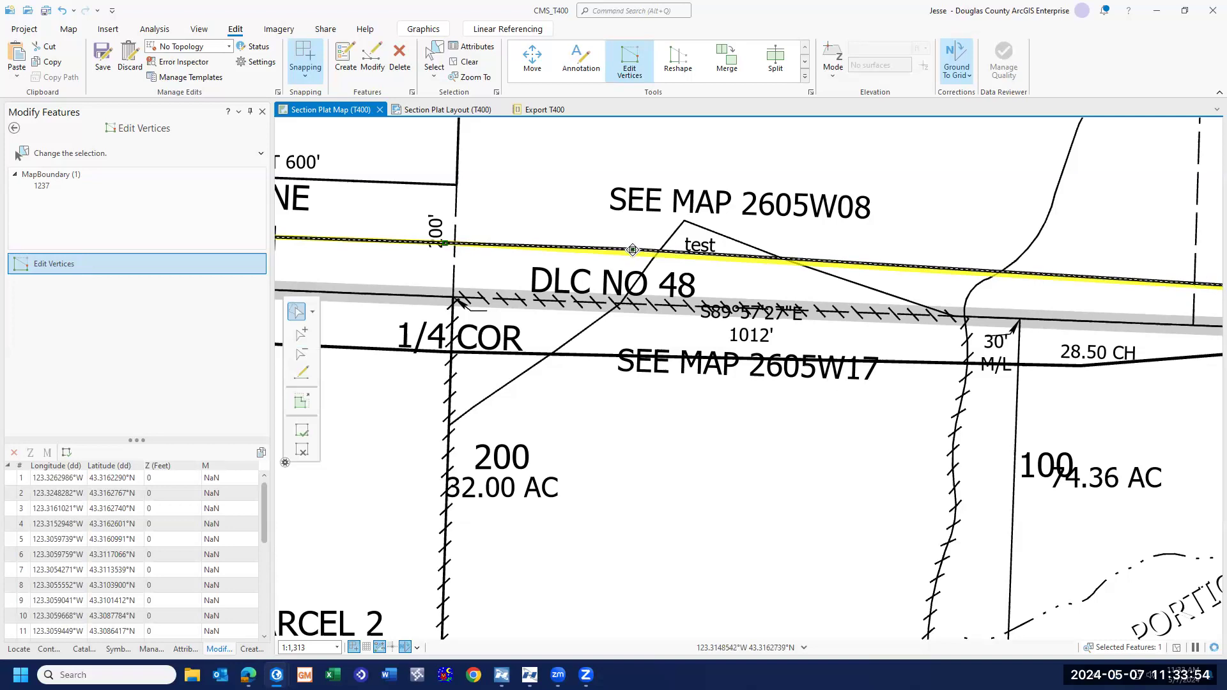
- Add two more vertices to the 260517 boundary, just above the peak and at the parcel's northeast corner, and finish the reshaping
right_click(746, 258)
left_click(754, 254)
left_click_drag(741, 256, 671, 191)
right_click(787, 205)
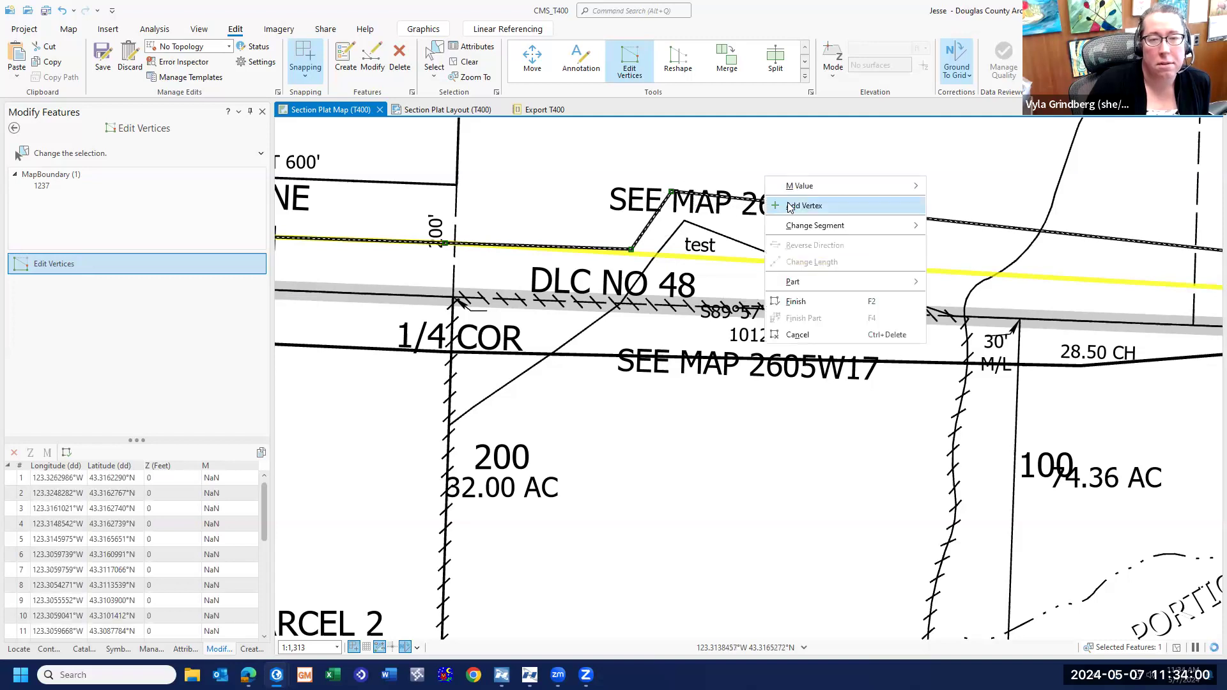
left_click(798, 206)
left_click_drag(787, 206, 952, 298)
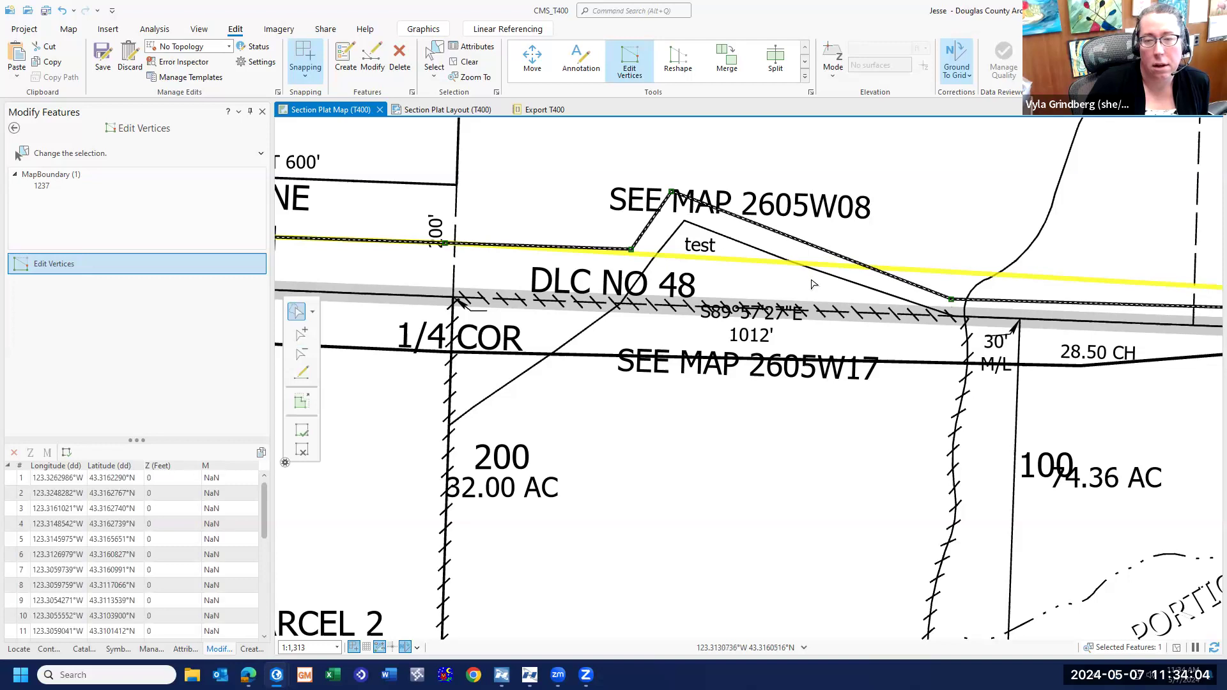
left_click(302, 432)
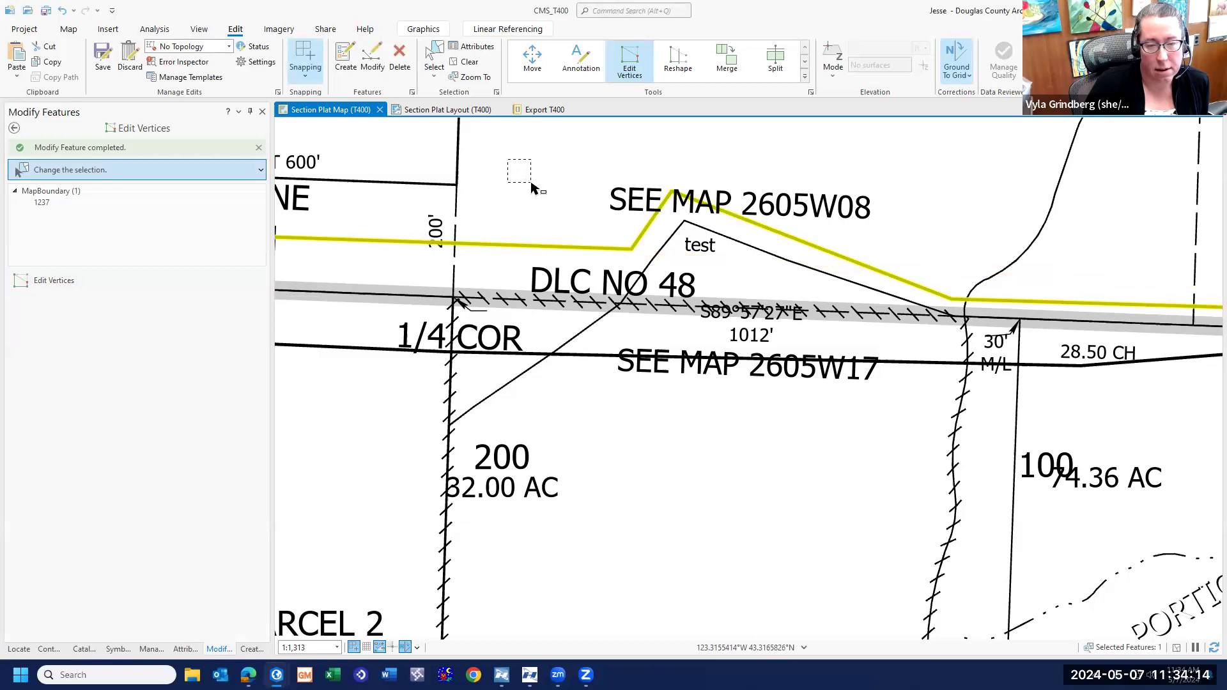
- Select the map 260508 boundary, check its attributes, and add a vertex placed just below the southwest end of tax lot 200's diagonal line
left_click(349, 365)
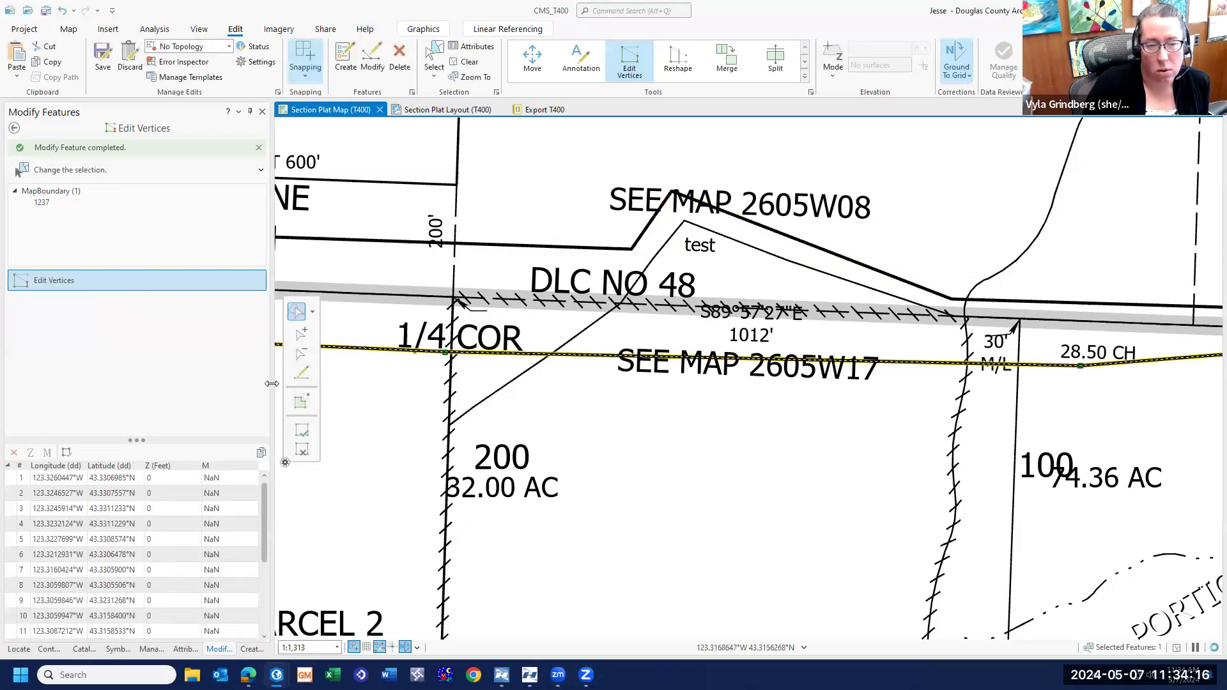
left_click(432, 57)
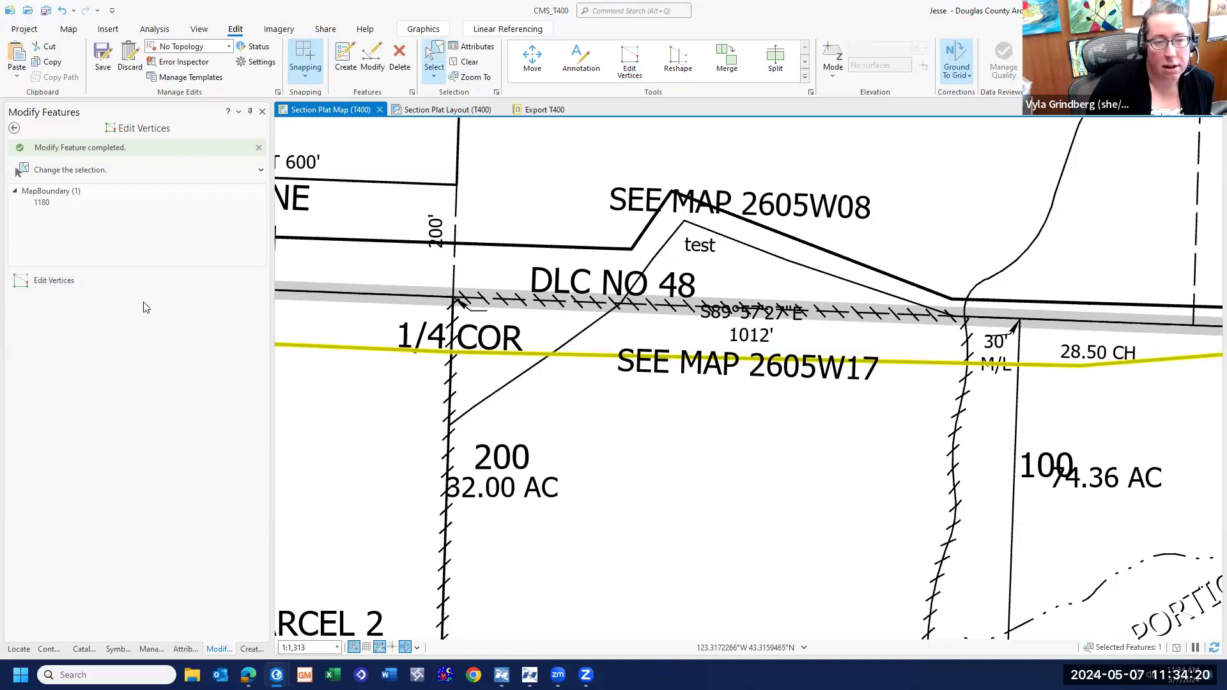
left_click(184, 648)
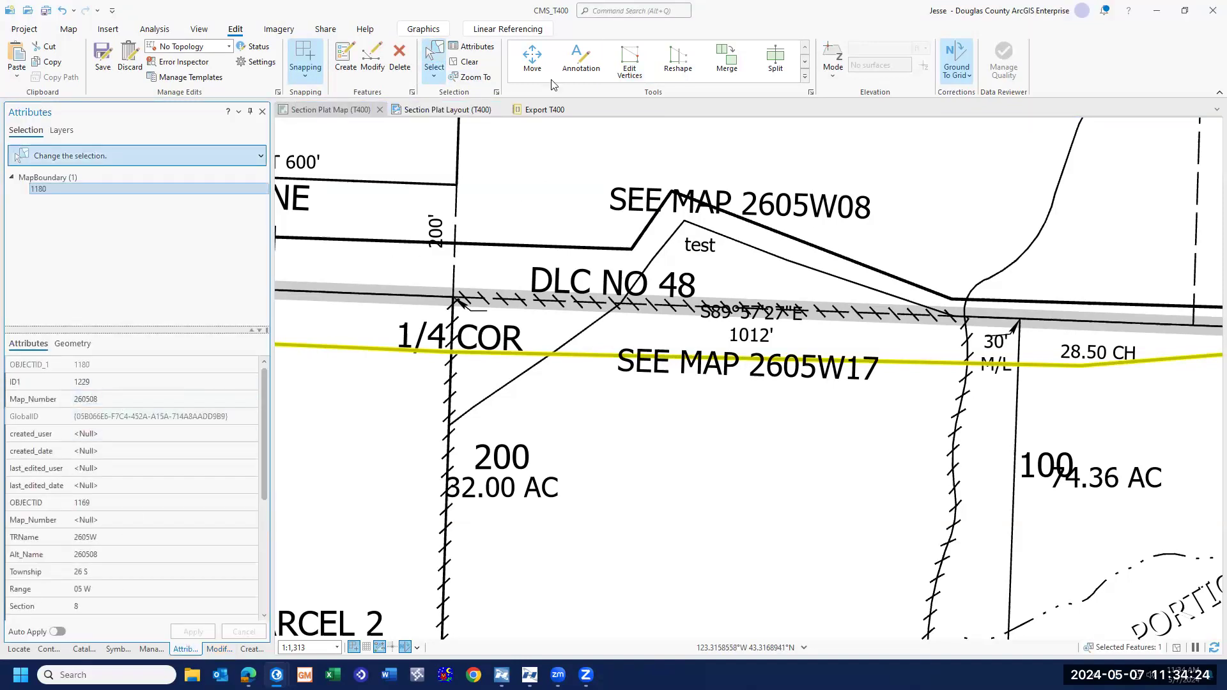
left_click(629, 60)
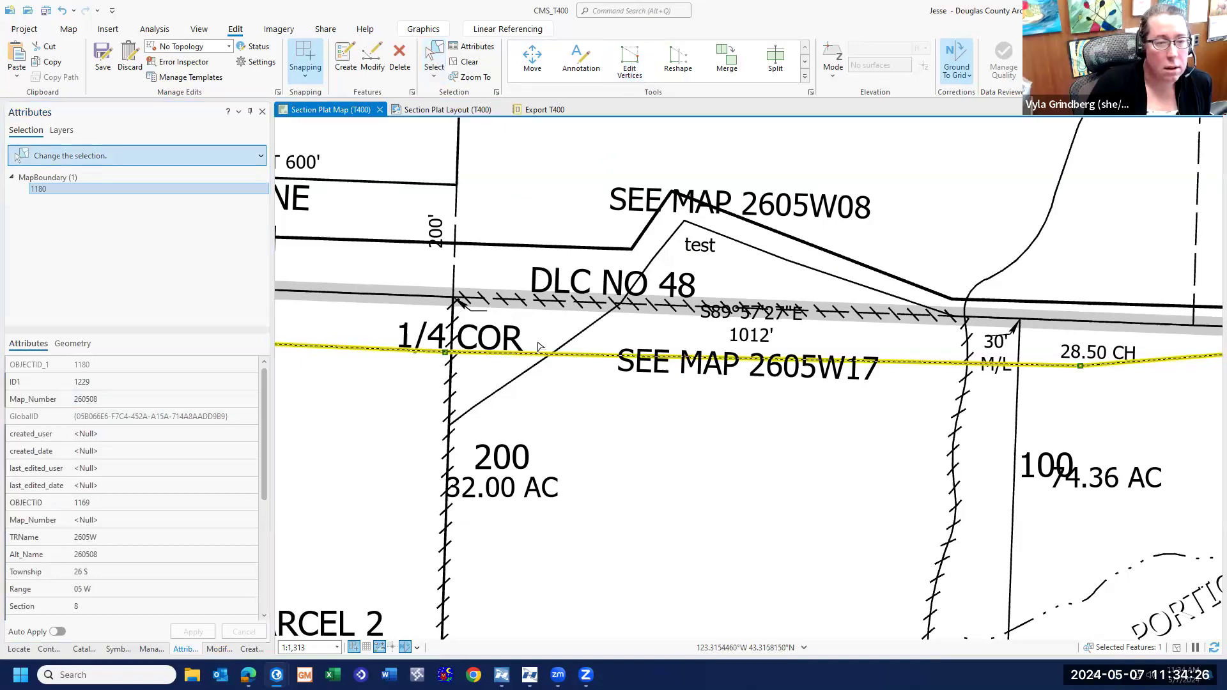
right_click(471, 359)
left_click(486, 355)
left_click_drag(460, 353, 435, 440)
- Add two more vertices to the 260508 boundary, at the DLC line crossing and just below the northern peak, and finish the edit
right_click(460, 410)
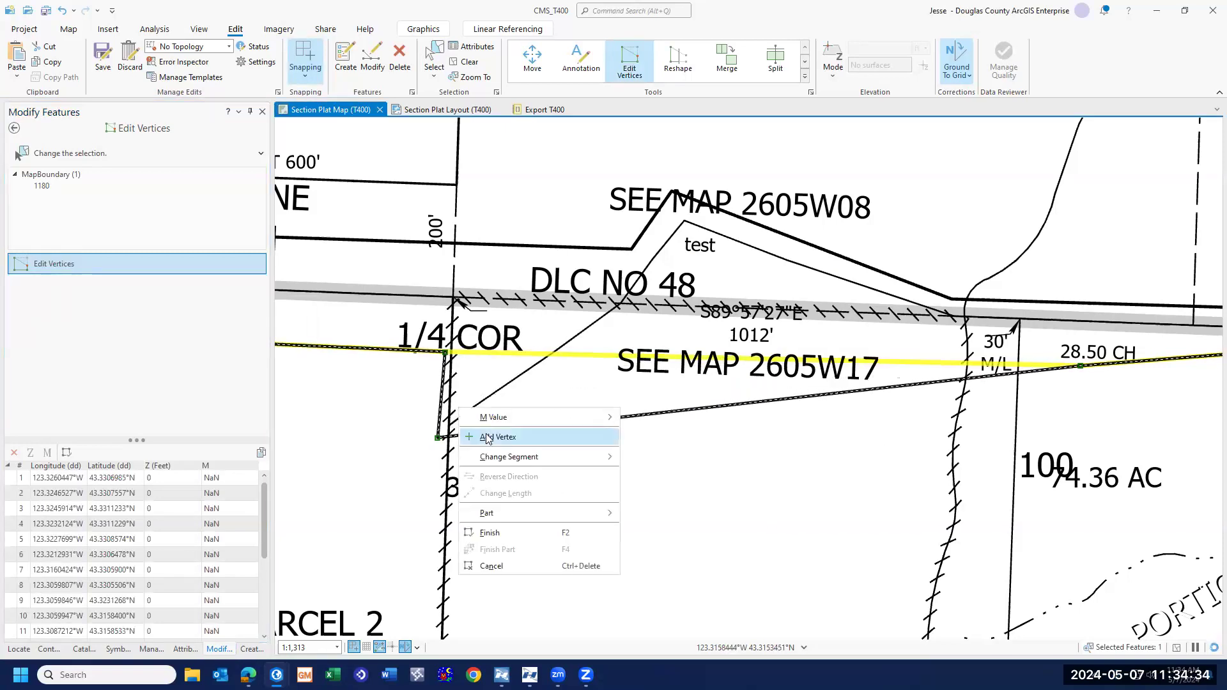
left_click(490, 437)
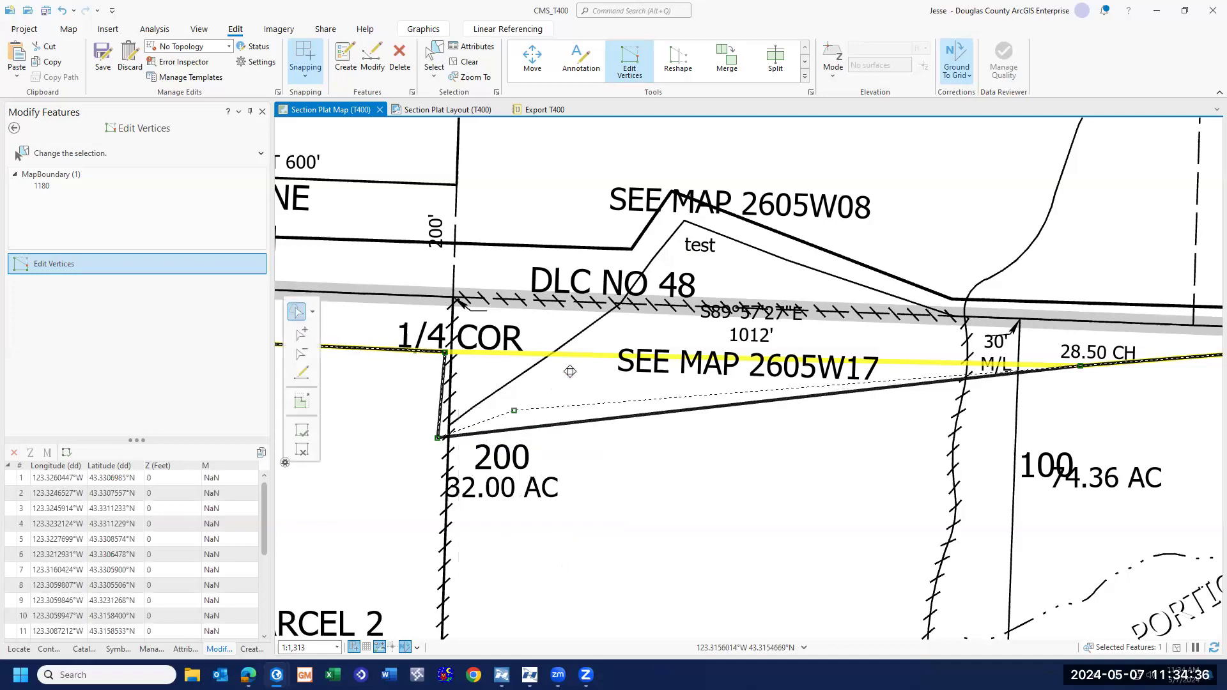
left_click_drag(486, 433, 627, 320)
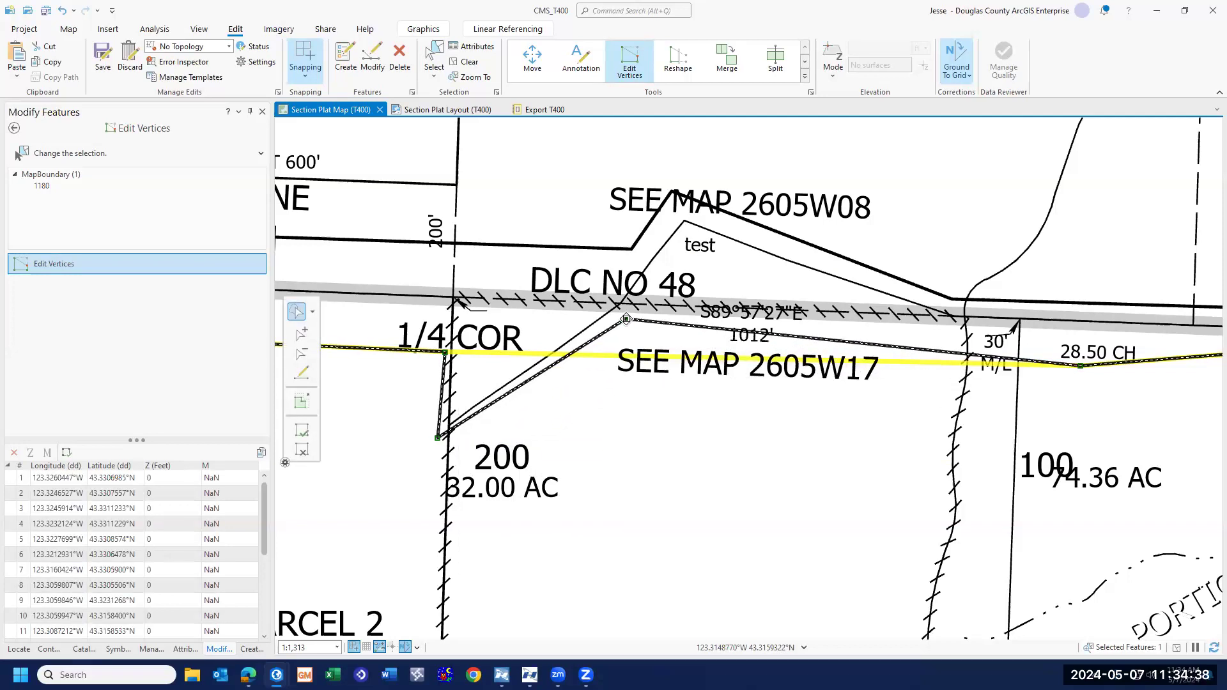
right_click(651, 323)
left_click(648, 331)
left_click_drag(652, 322, 689, 240)
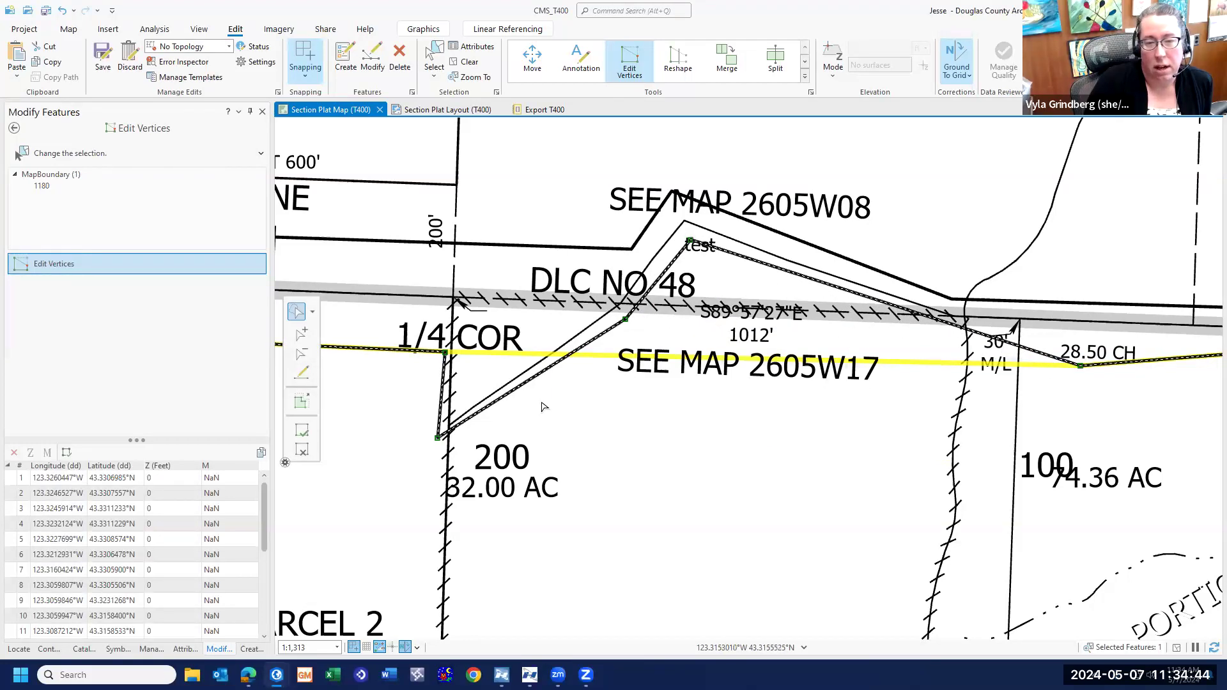
left_click(302, 431)
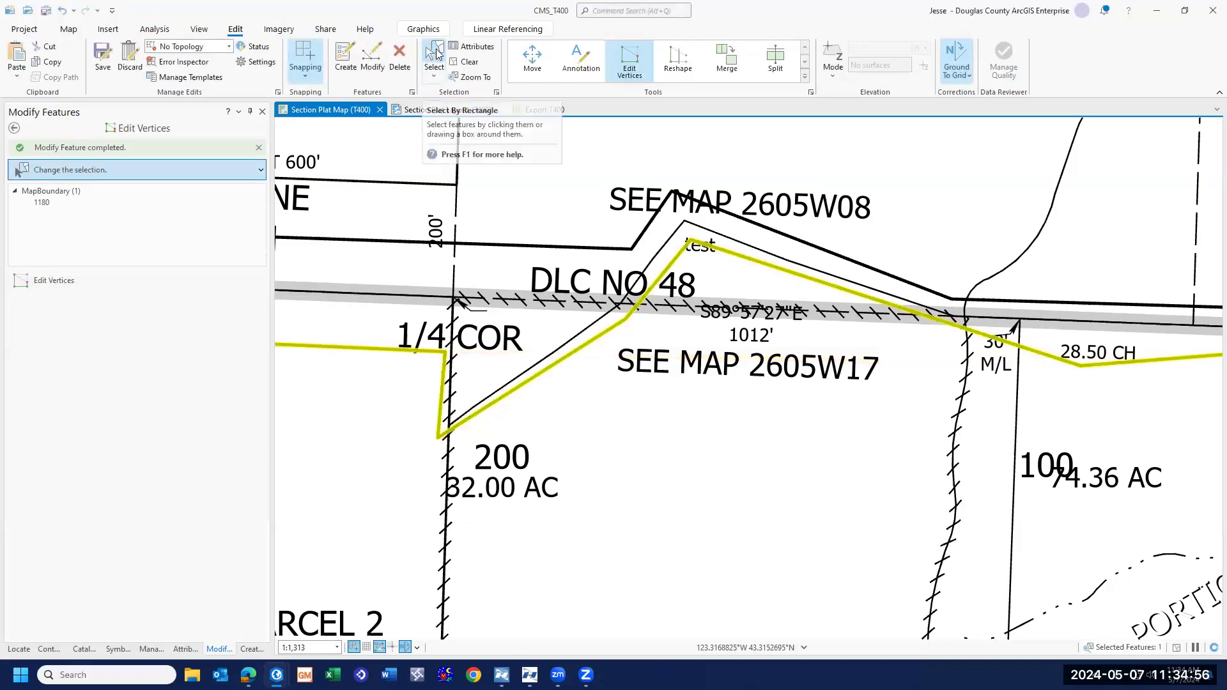
- Select only the "test" bearing-distance annotation and move it southwest, just right of the 1/4 COR label
left_click(717, 248)
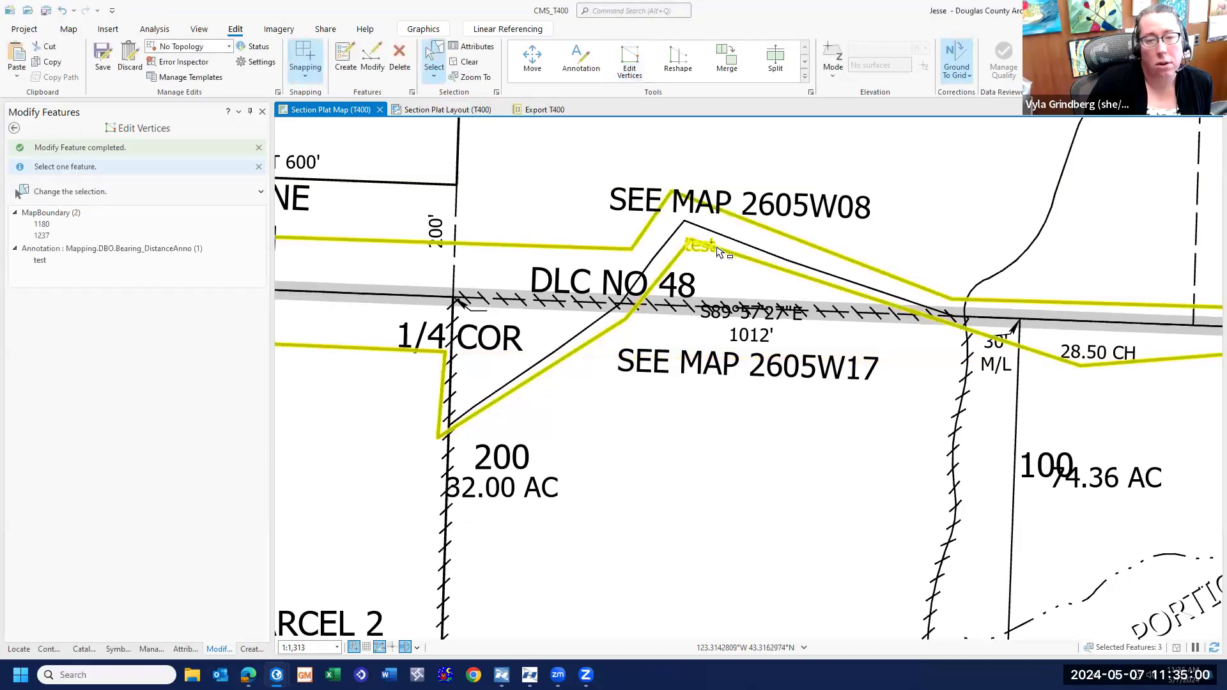
right_click(47, 261)
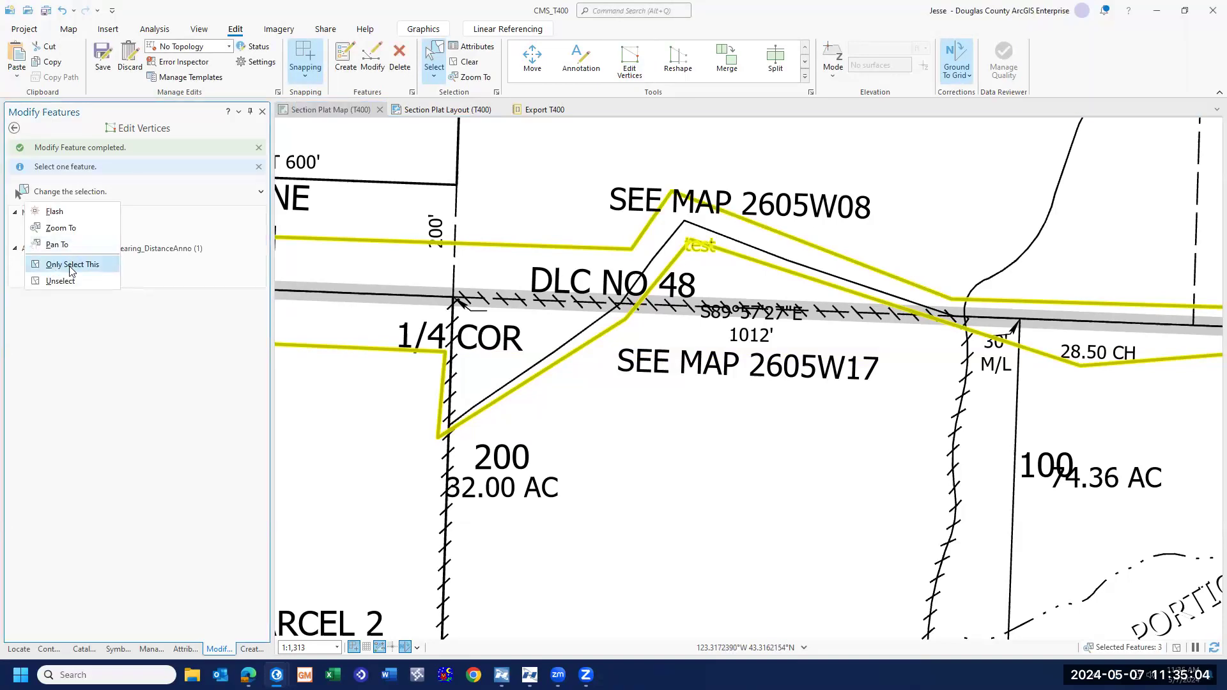
left_click(71, 270)
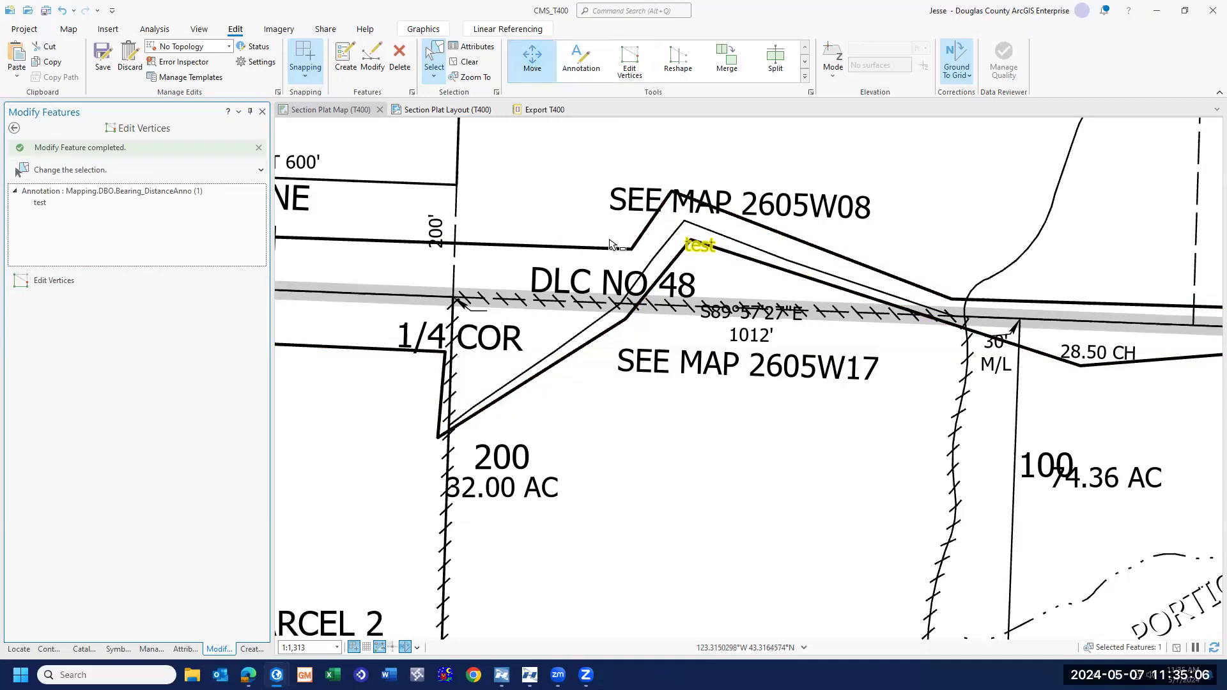
left_click_drag(700, 247, 549, 325)
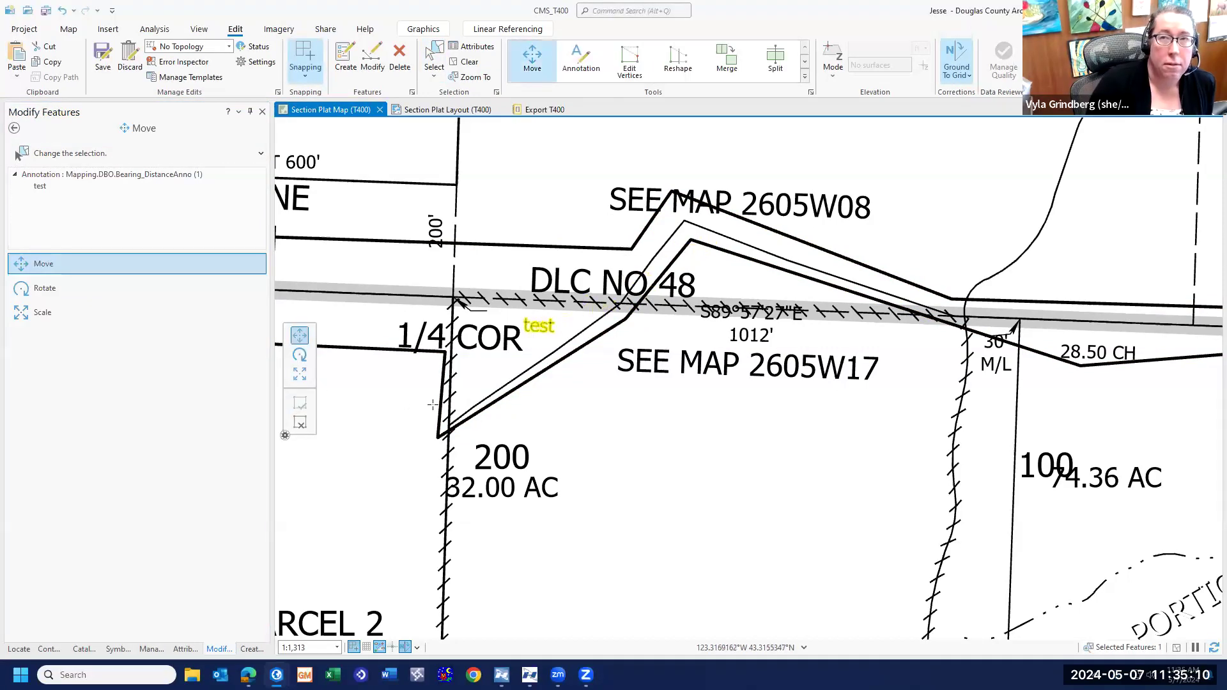
key("F2")
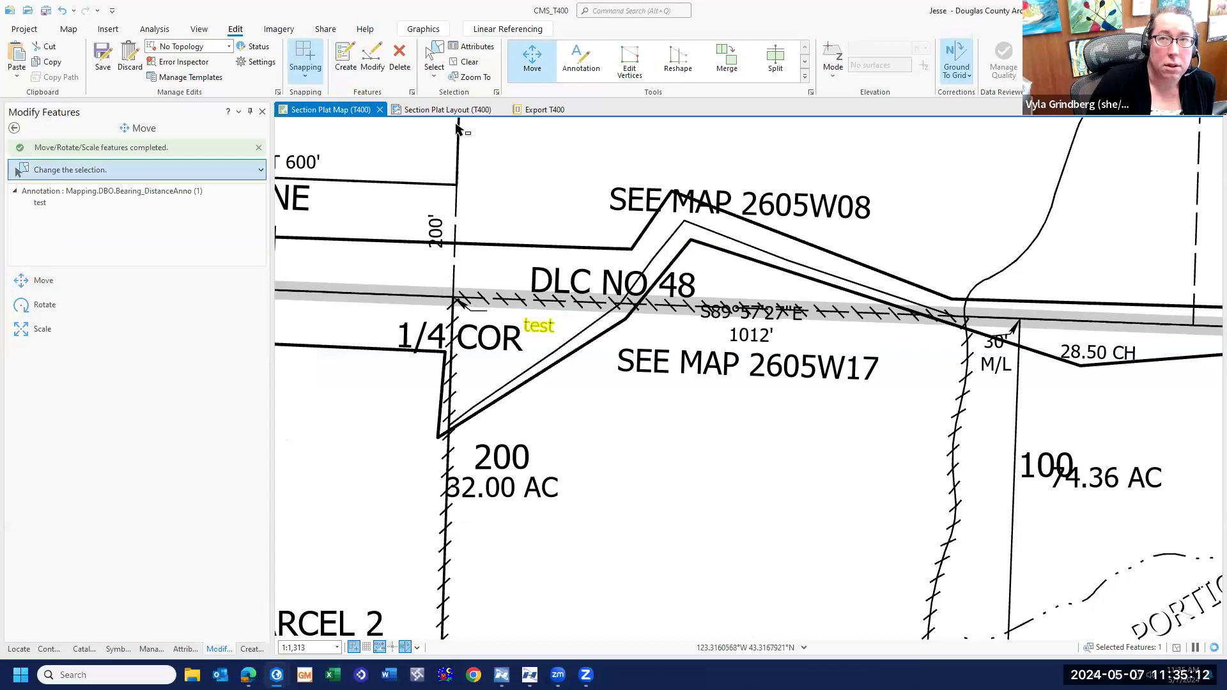
- Turn on the spatial map series in the section plat layout's properties
left_click(440, 110)
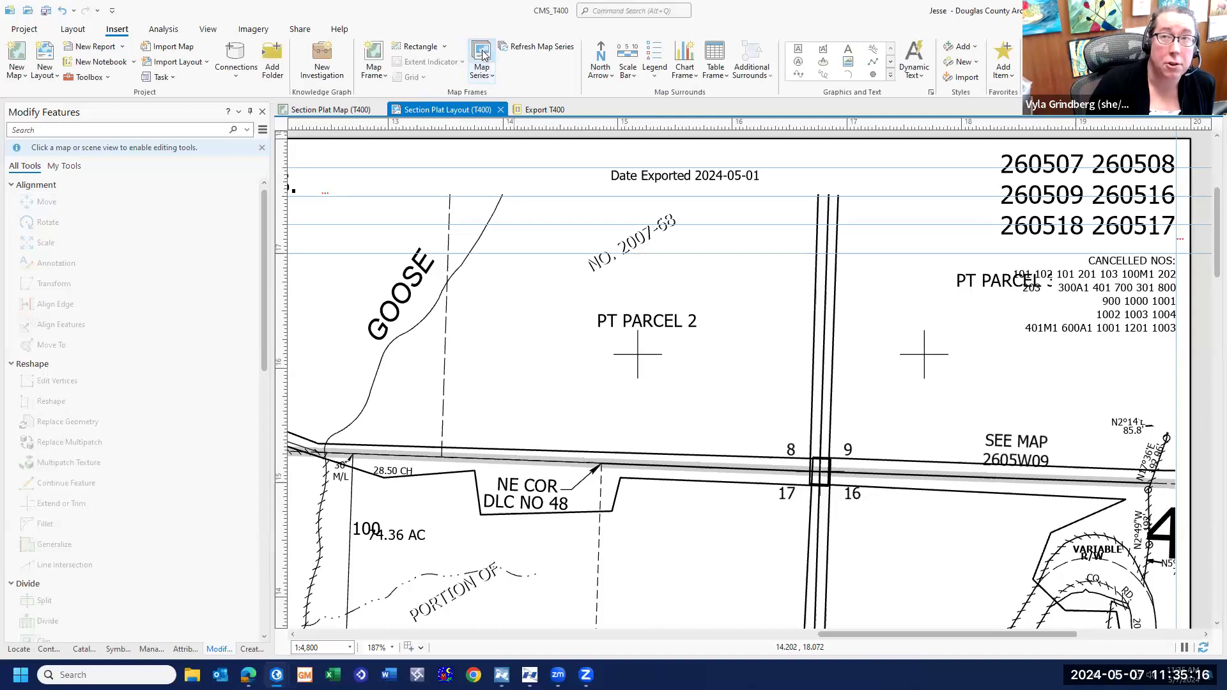
left_click(485, 57)
left_click(566, 216)
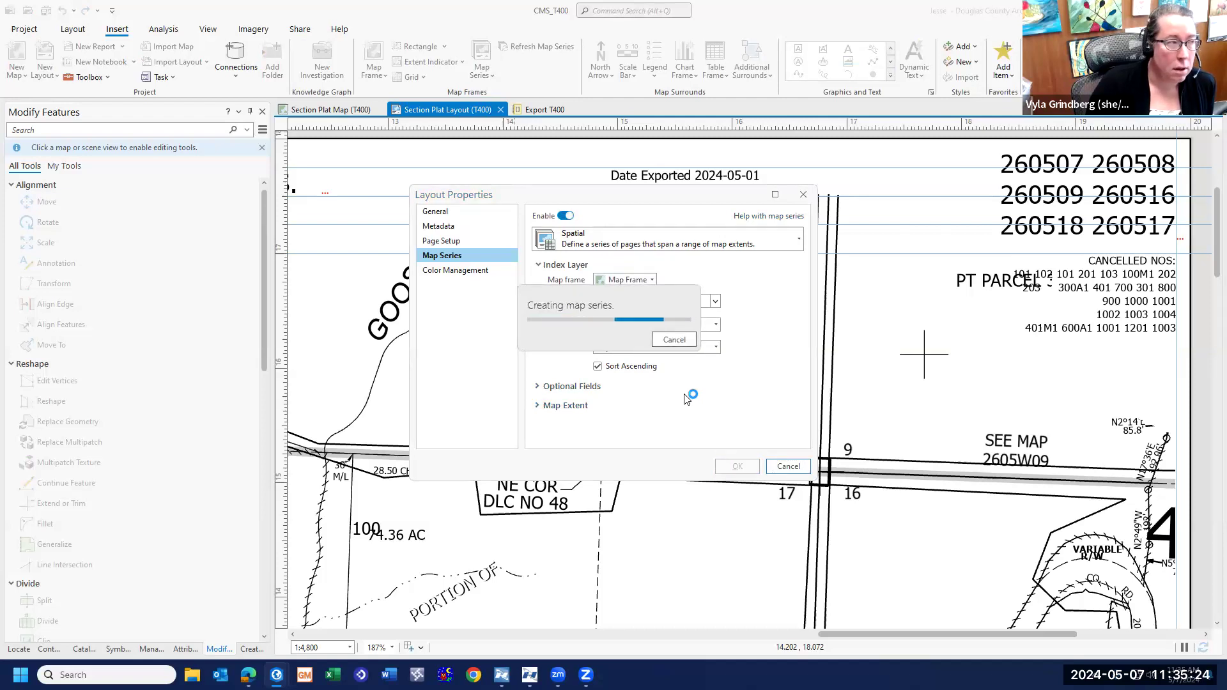
- Hide the MapBoundary layer in the section plat map
left_click(330, 108)
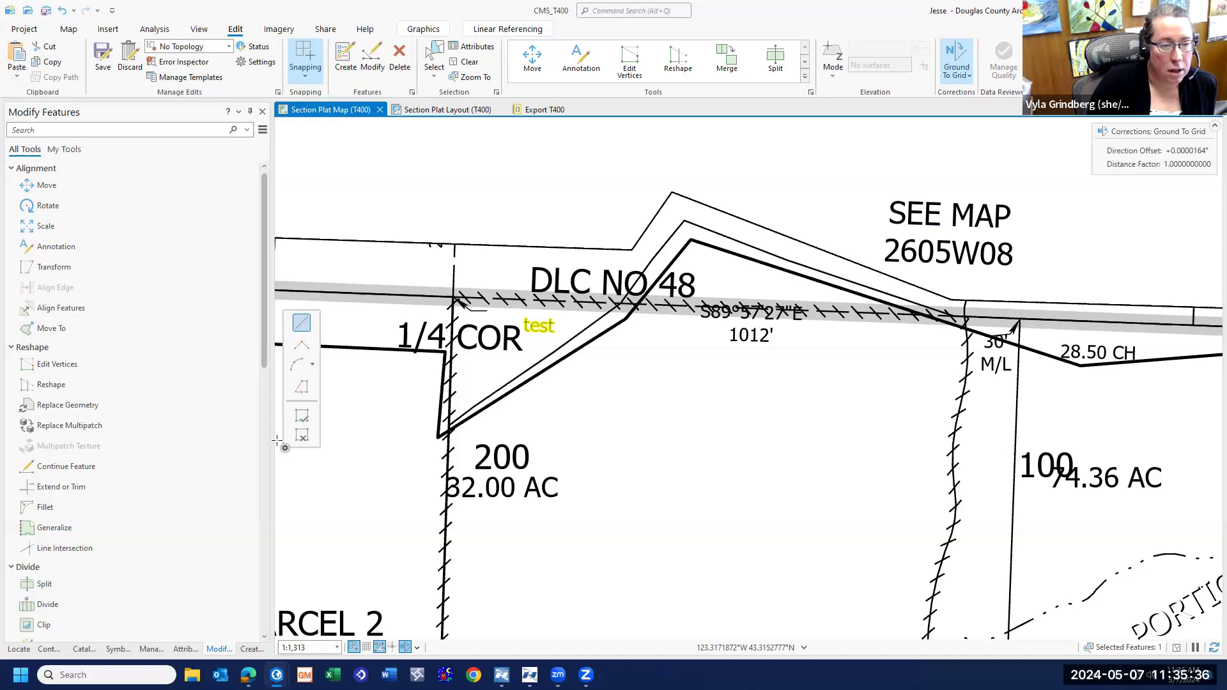
left_click(47, 649)
left_click(25, 419)
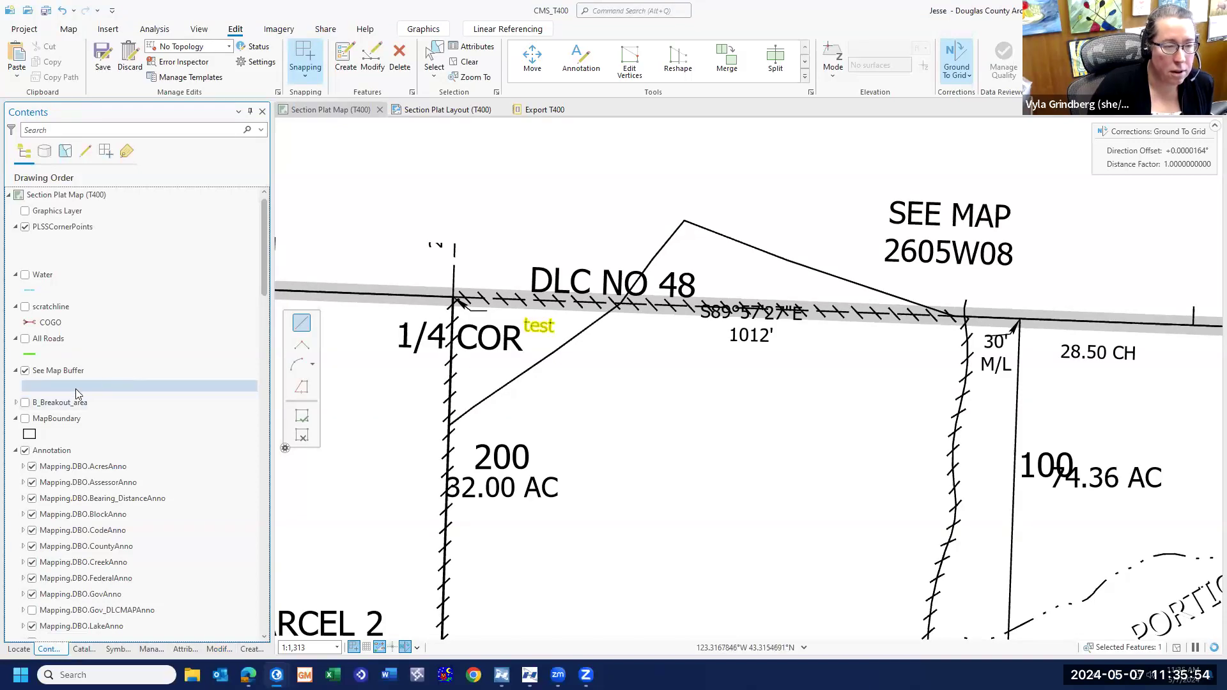
- Review the fields in the MapBoundary attribute table, including map number, scale, cancelled numbers and map title, and close the table
left_click(62, 418)
right_click(61, 421)
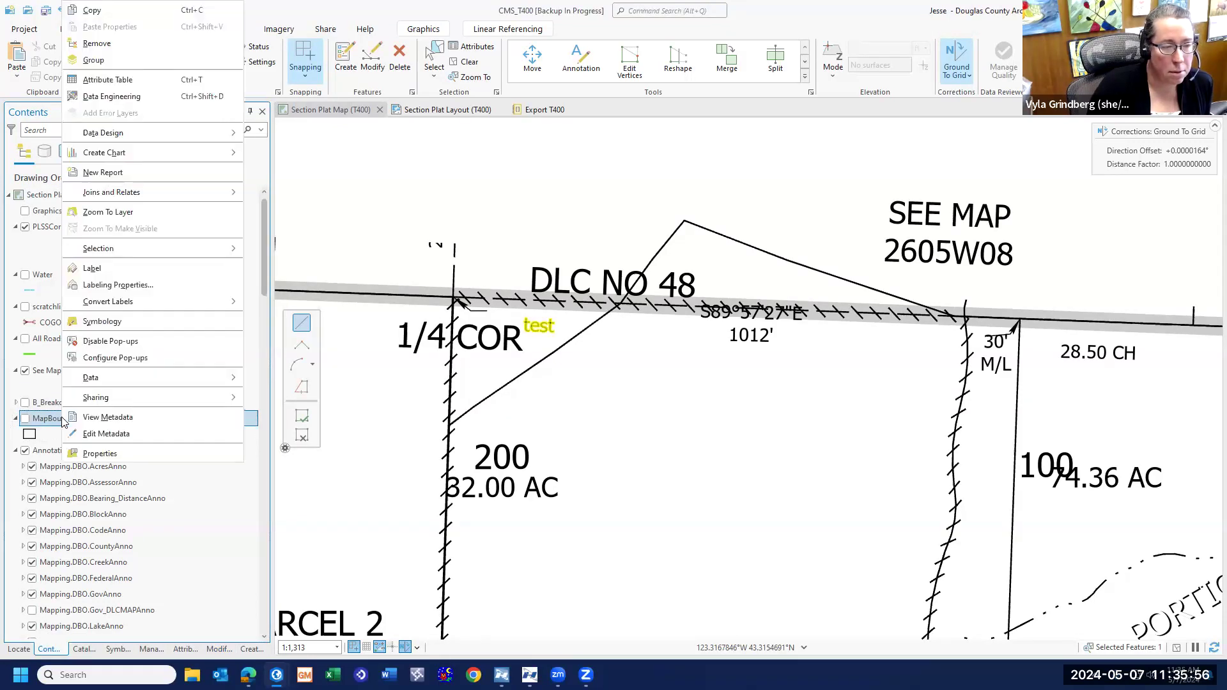
left_click(111, 90)
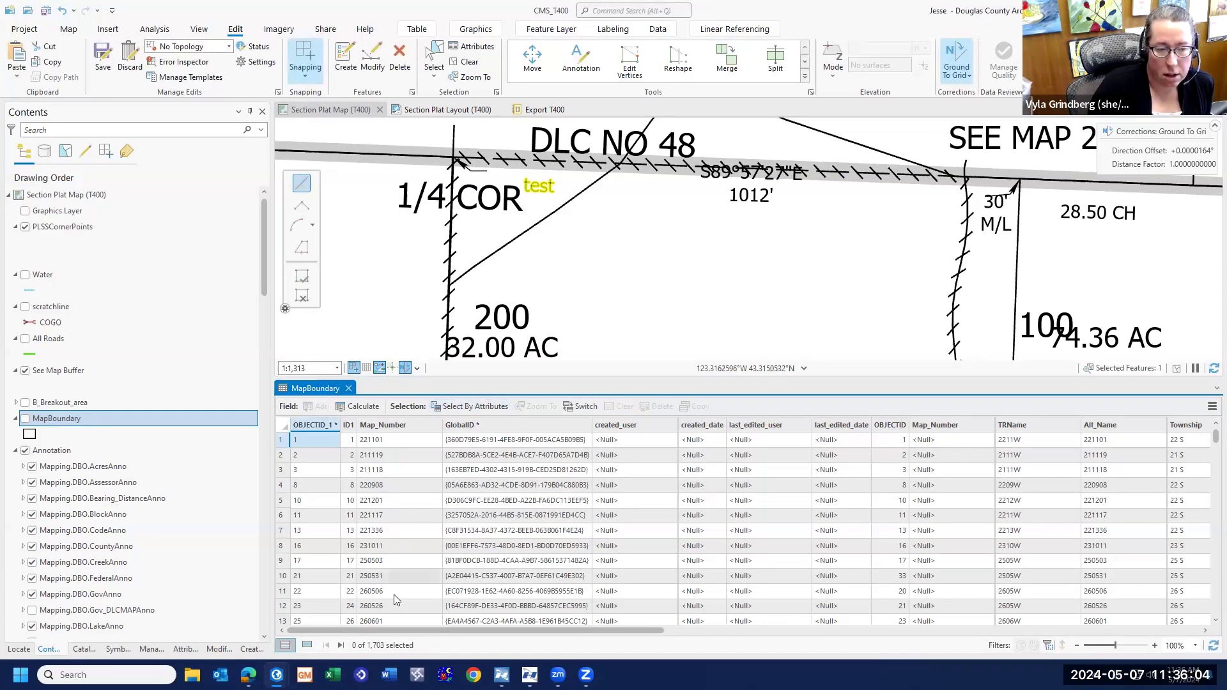
left_click_drag(419, 627, 840, 663)
left_click_drag(939, 631, 985, 631)
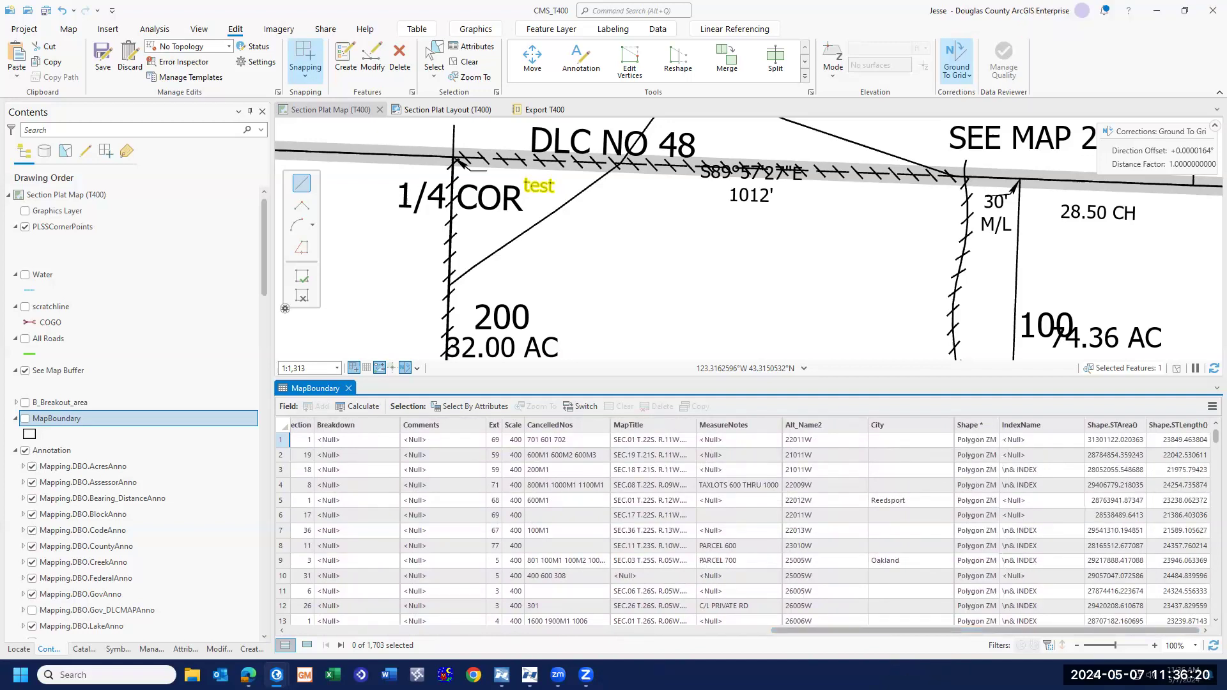
left_click_drag(885, 630, 505, 642)
left_click_drag(441, 630, 410, 641)
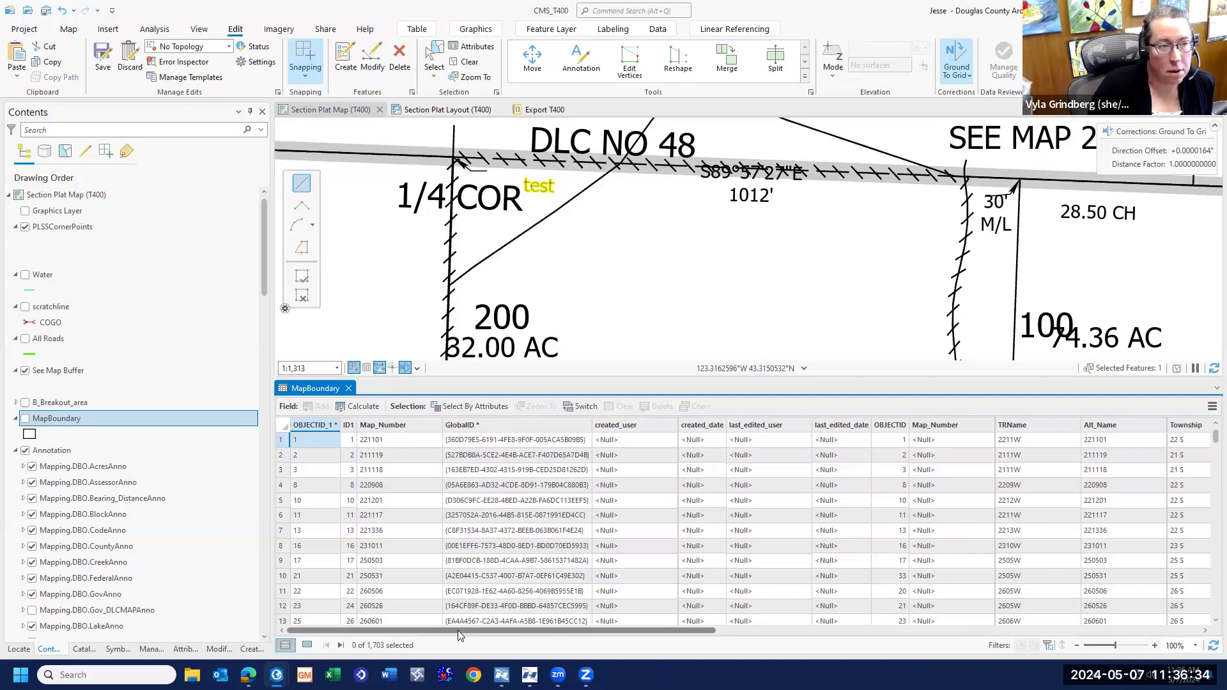
left_click_drag(469, 629, 571, 639)
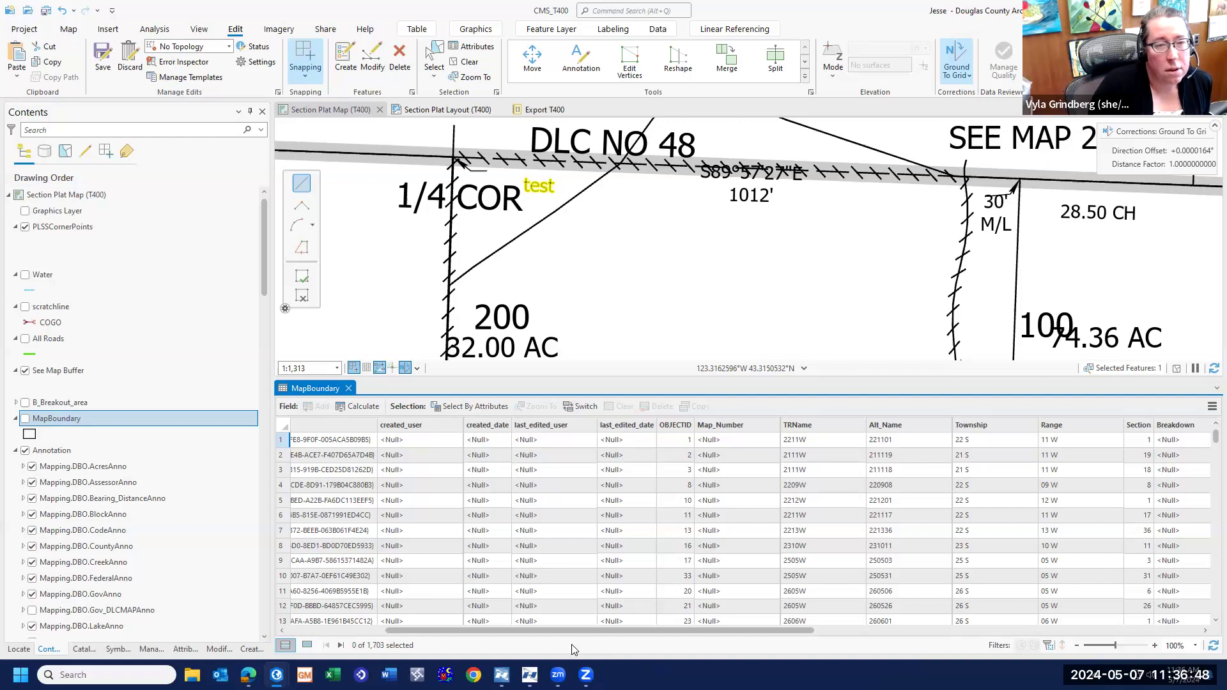
left_click(349, 388)
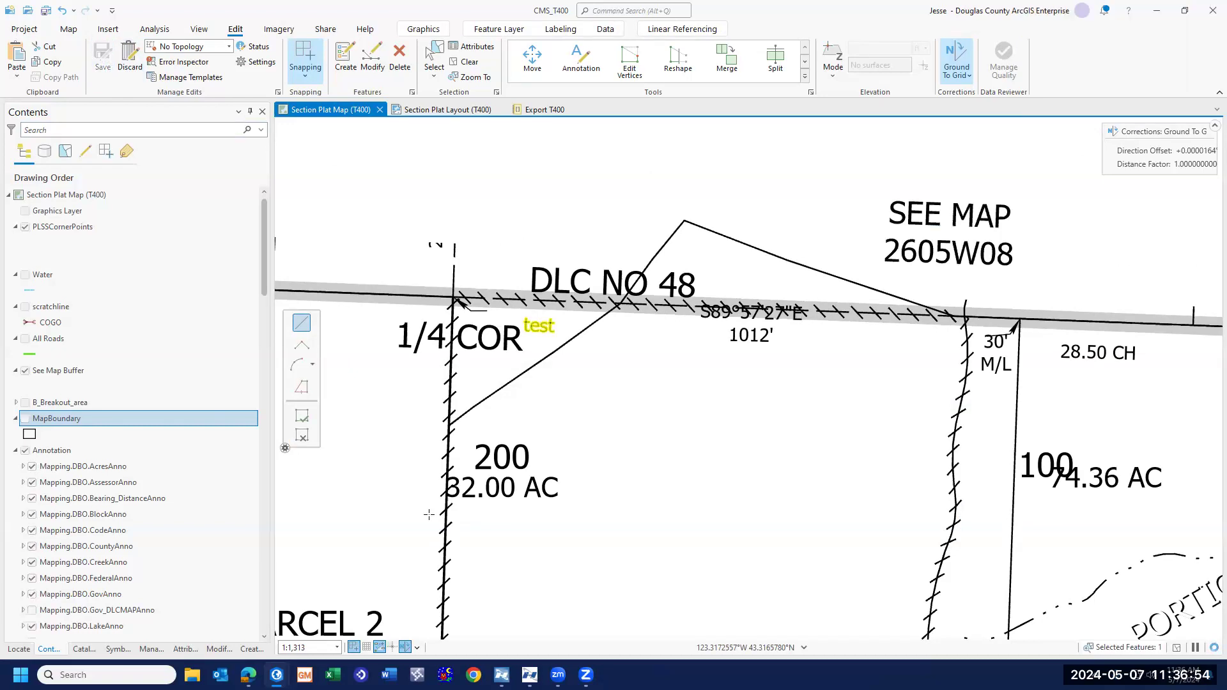
- Save the work and examine the title and northern edge of the 260517 page in the section plat layout
key("ctrl+s")
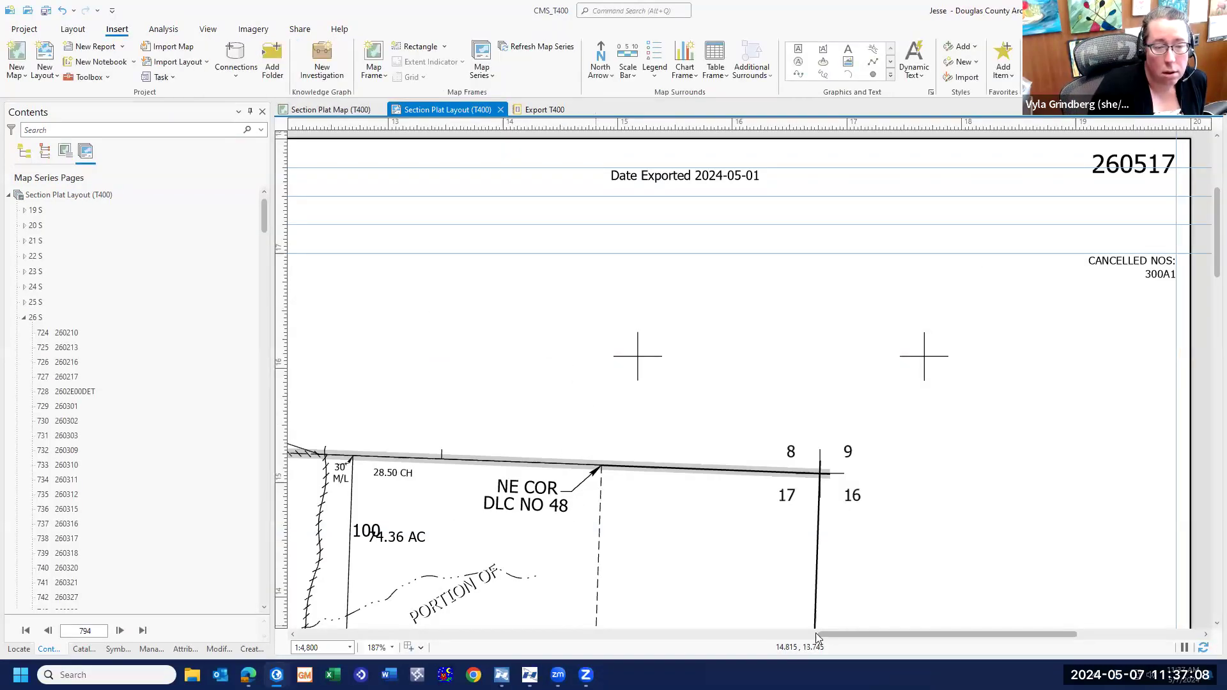
left_click_drag(839, 635, 616, 634)
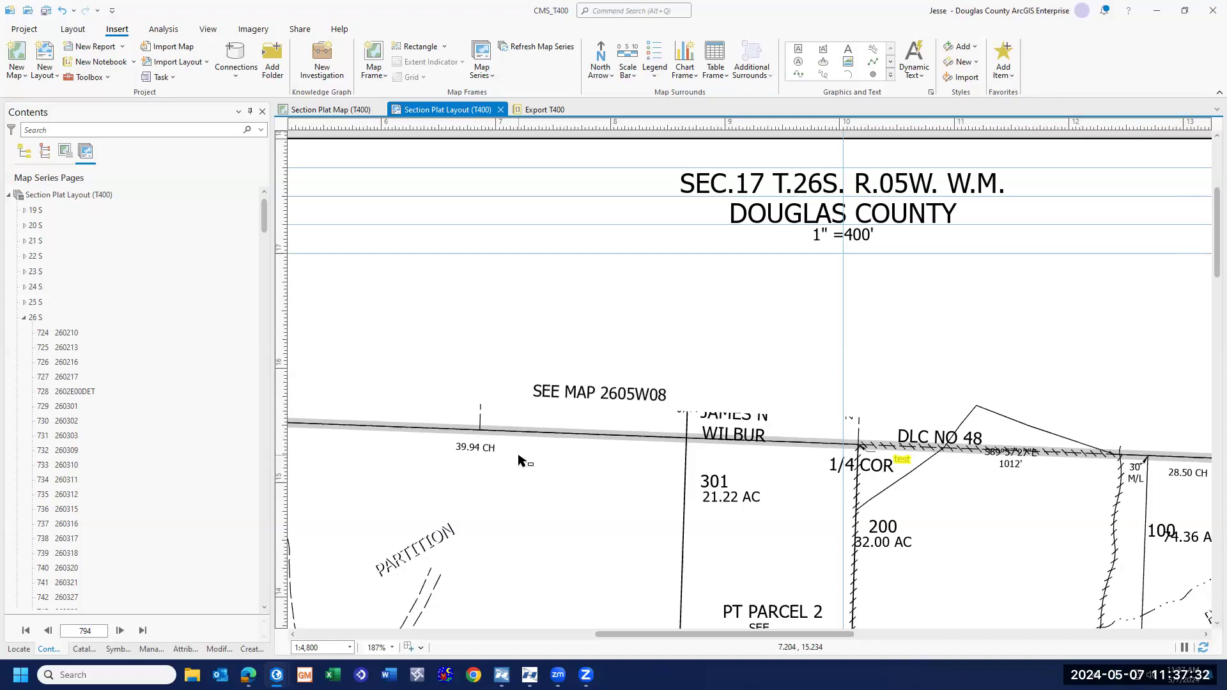
scroll(863, 521, "down", 3)
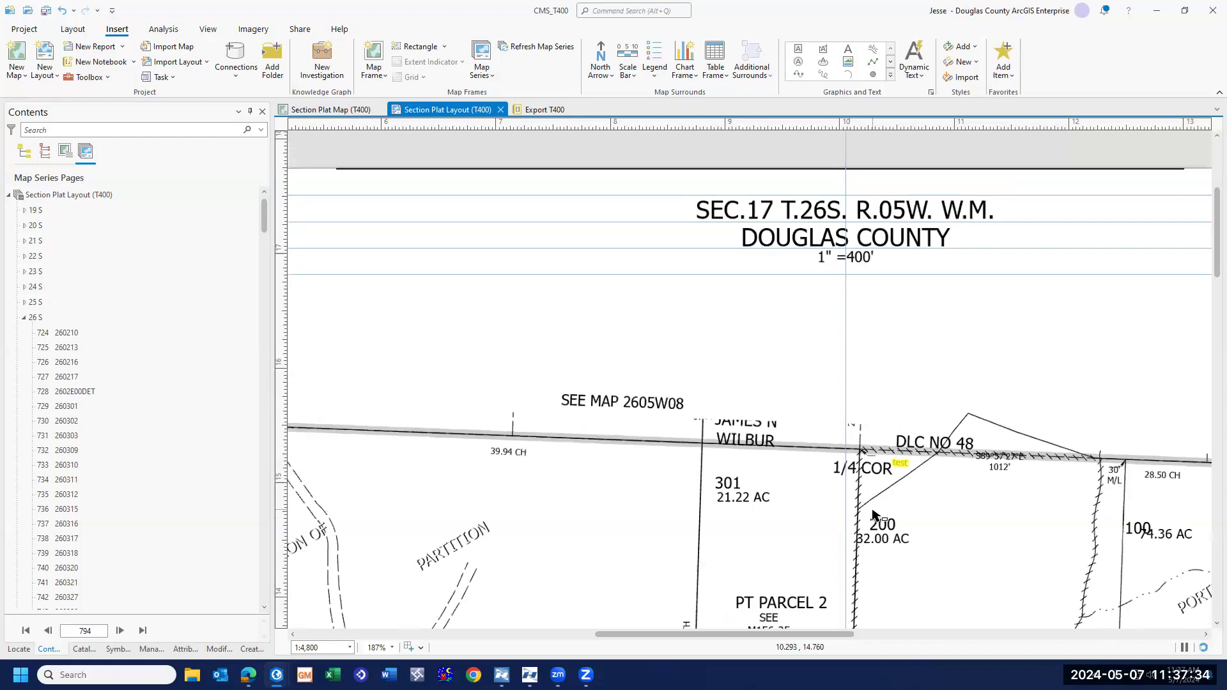
- Set the testornot variable in the Export T400 notebook to 0
scroll(861, 522, "down", 3)
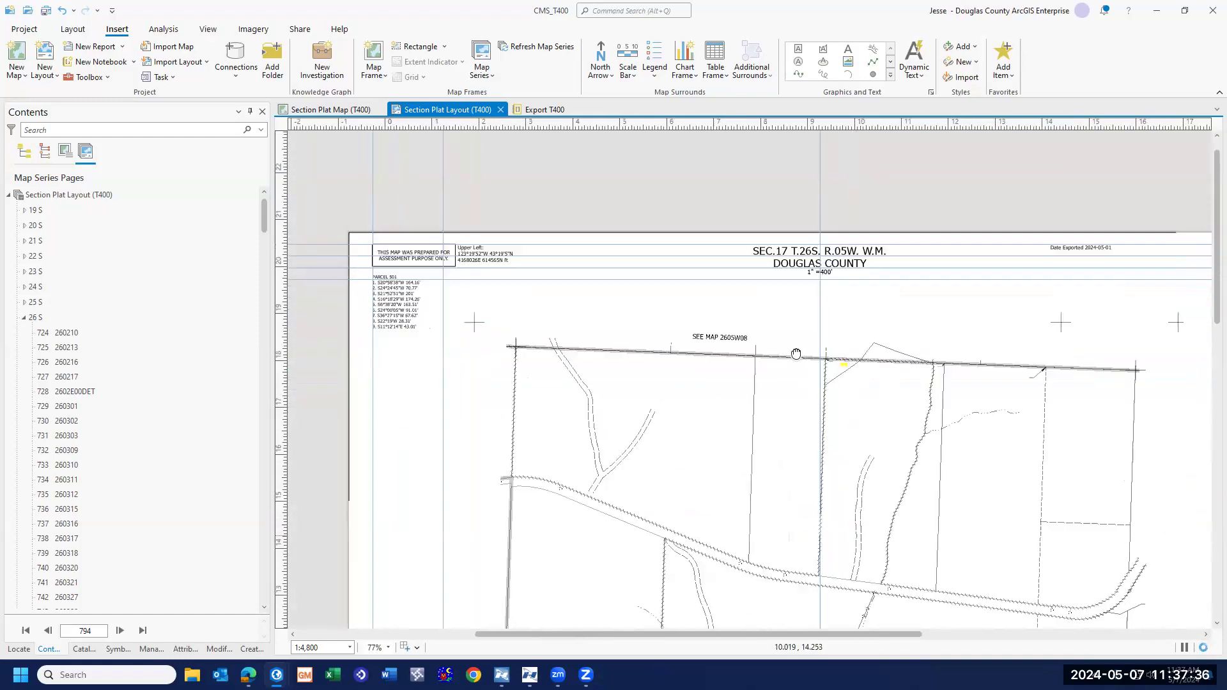
scroll(917, 416, "down", 3)
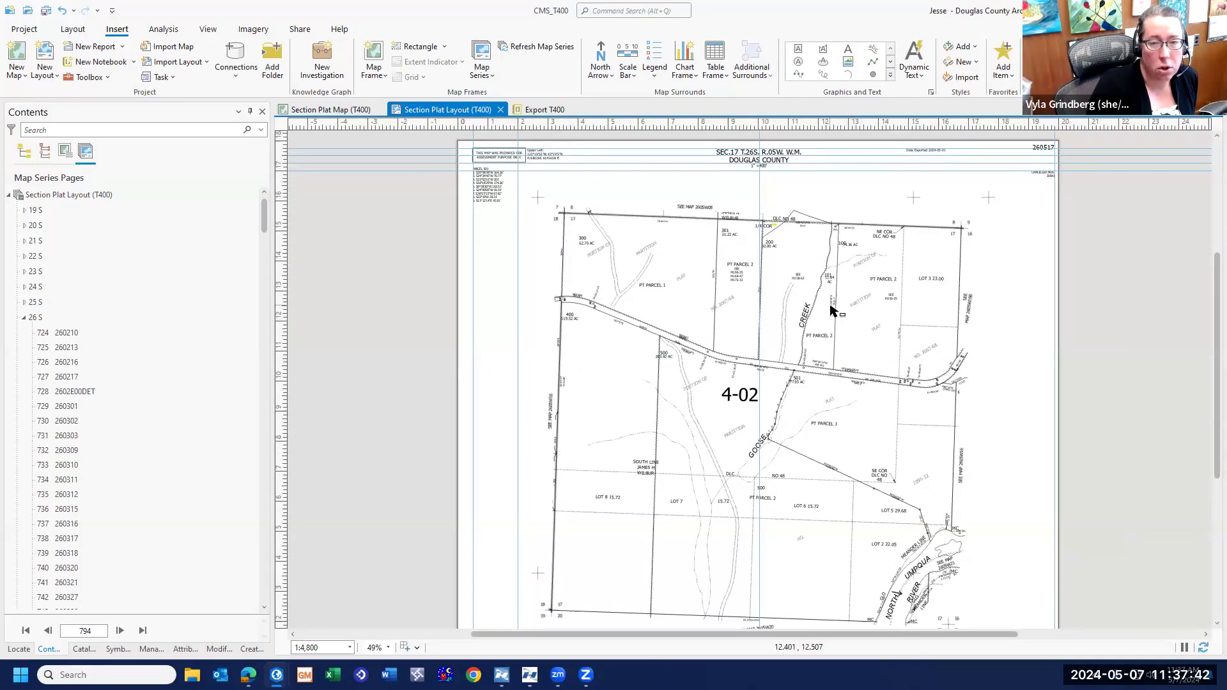
left_click(551, 113)
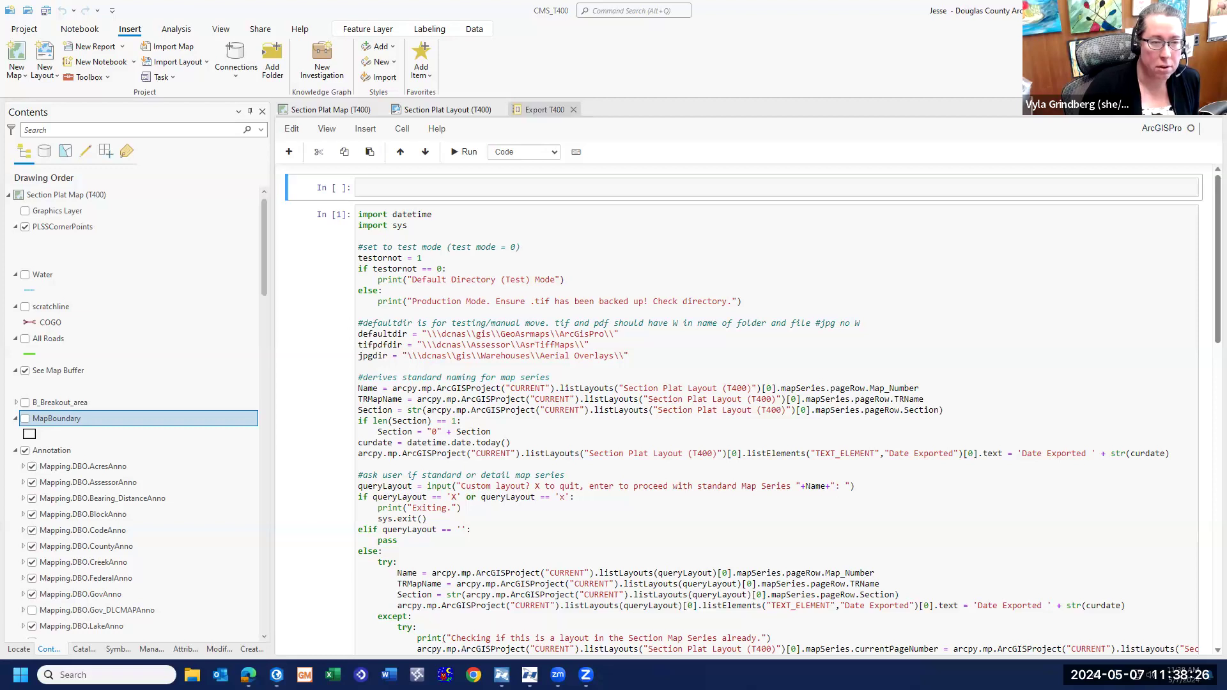
left_click(428, 256)
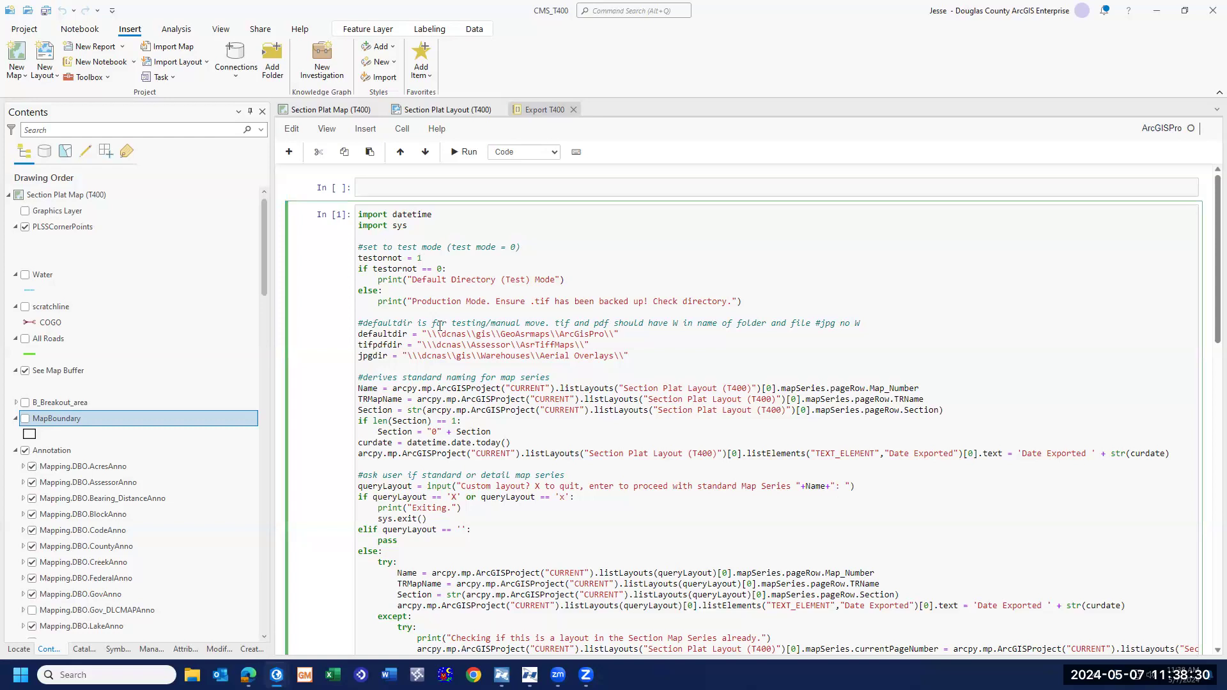
key("BackSpace")
type("0")
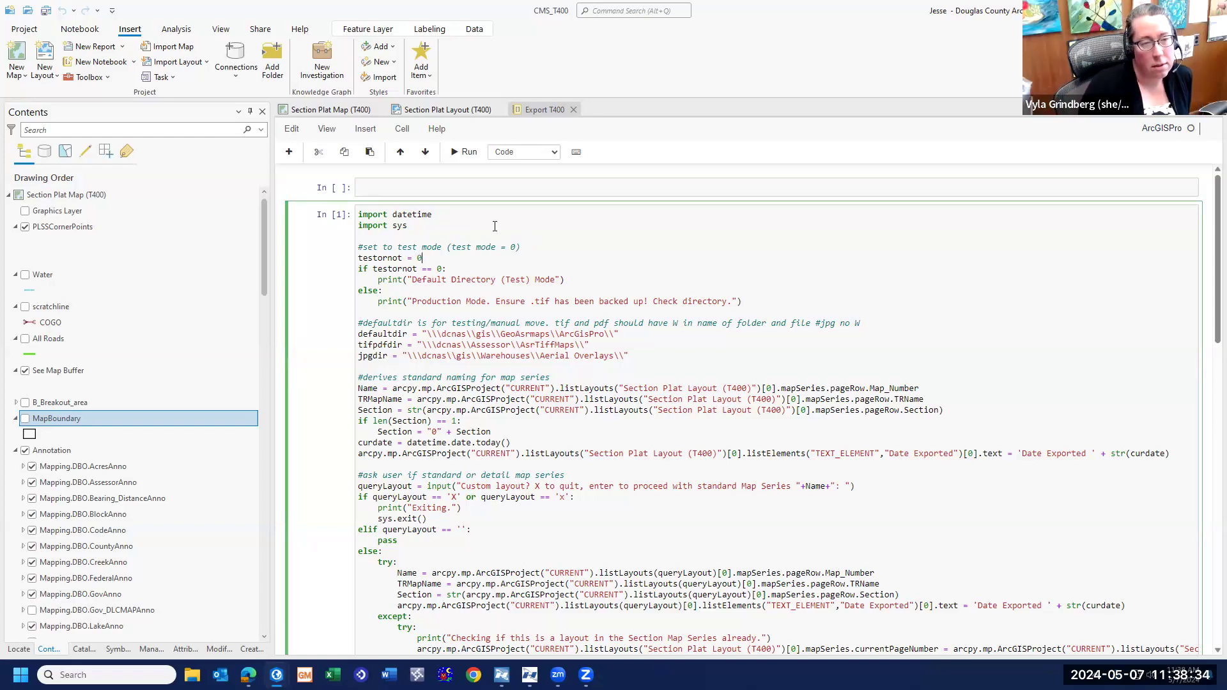
- Try to export the standard 260517 map series by running the export notebook in test mode and proceeding
left_click(465, 151)
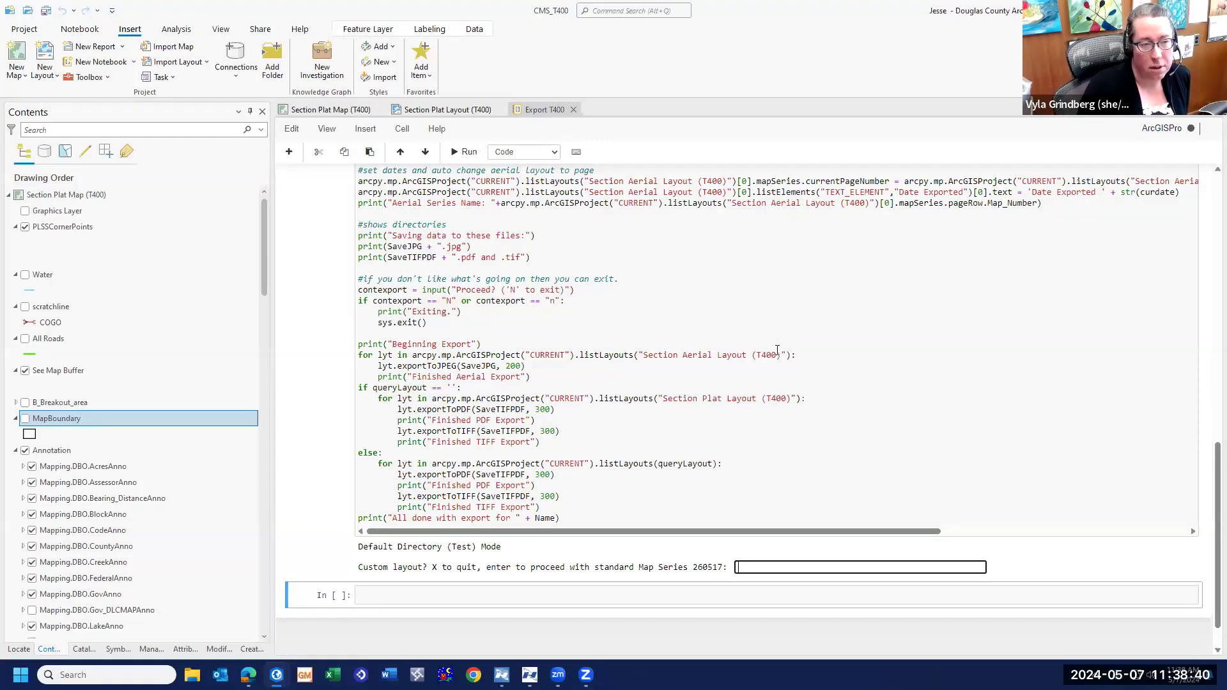
key("Return")
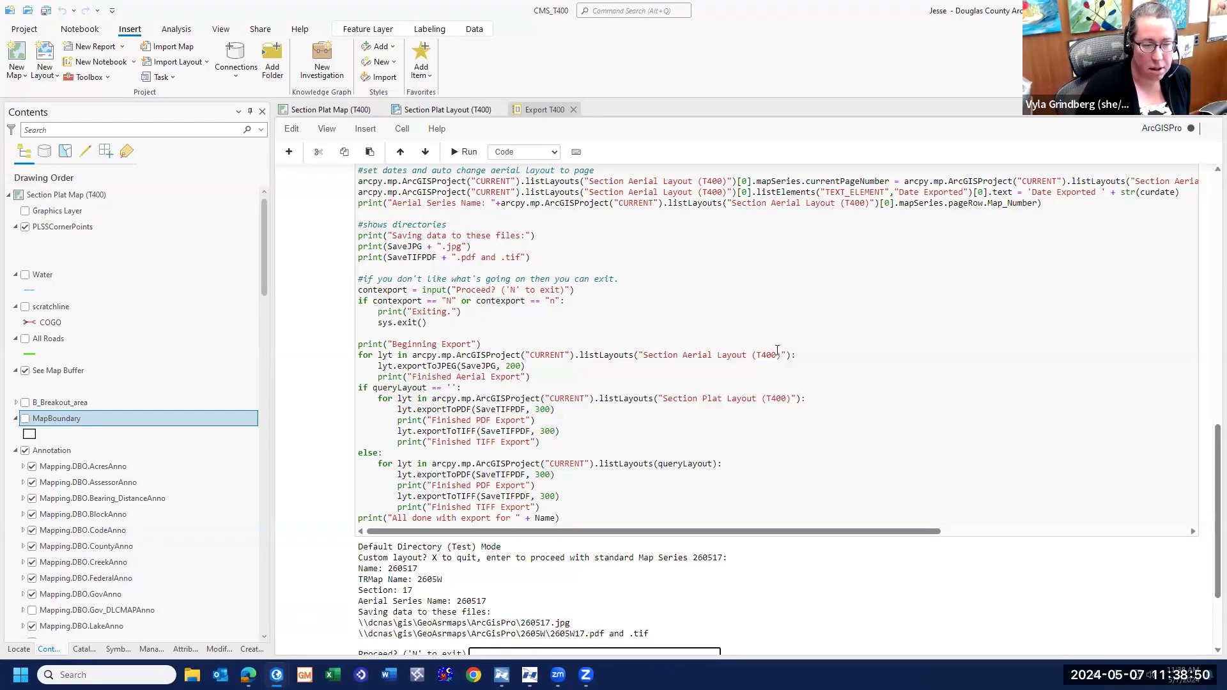
scroll(663, 471, "down", 2)
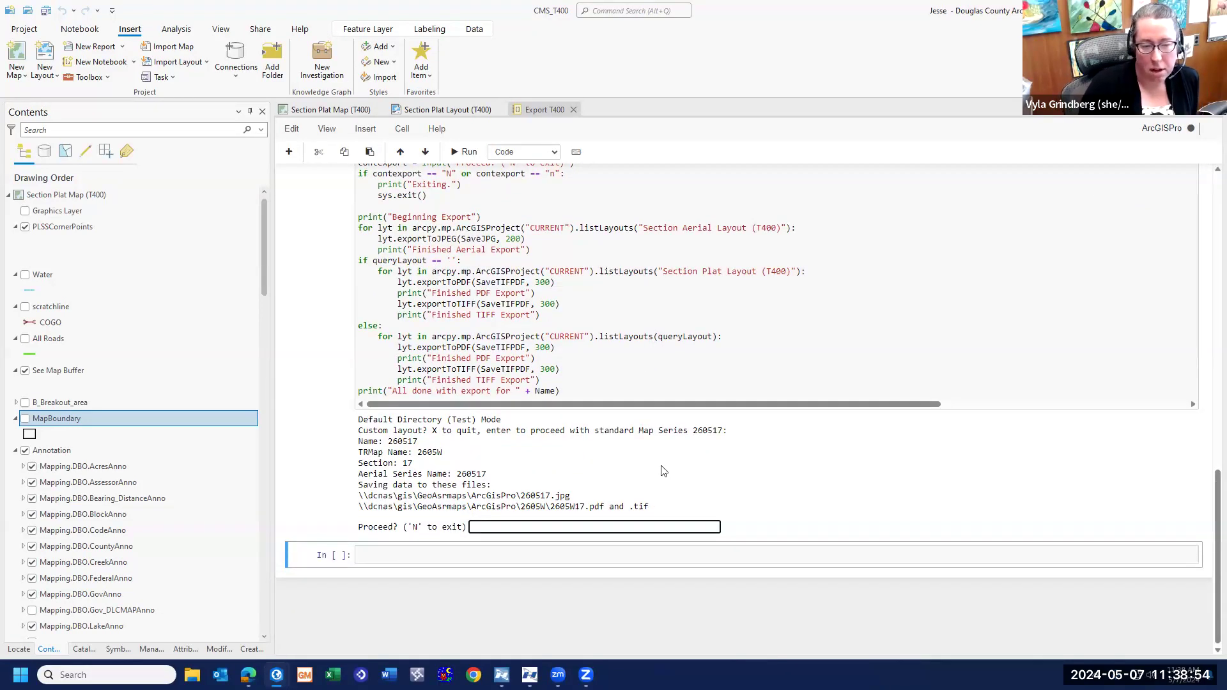
key("Return")
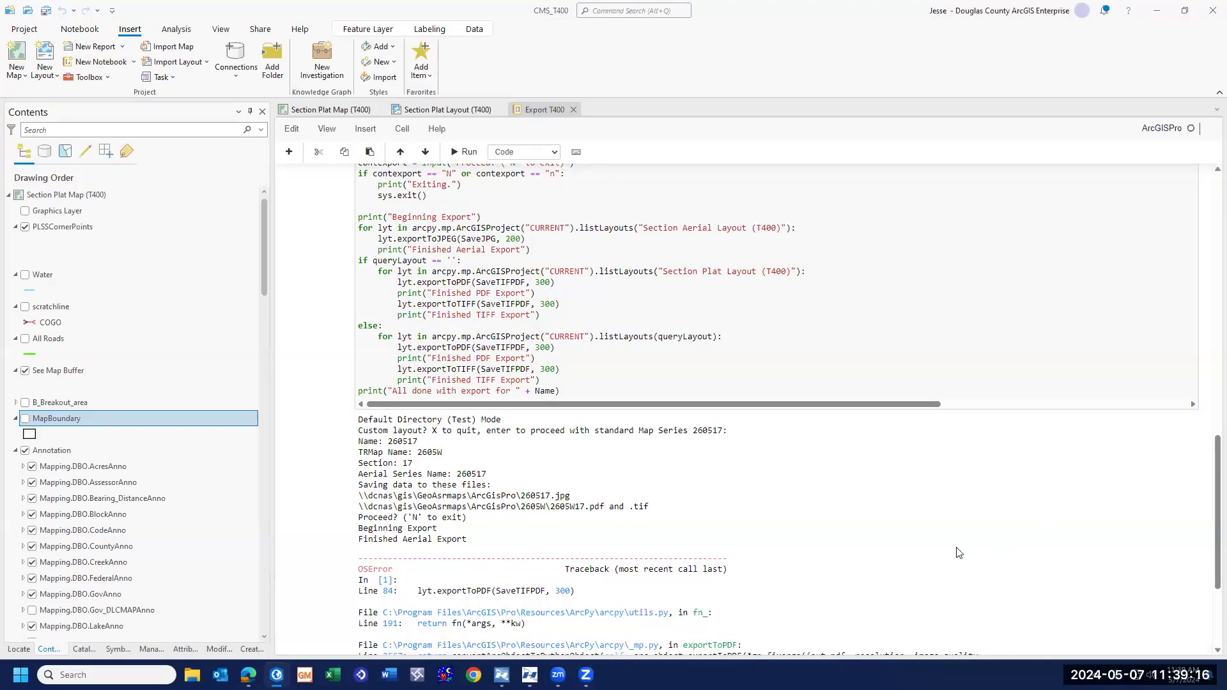
scroll(952, 531, "down", 1)
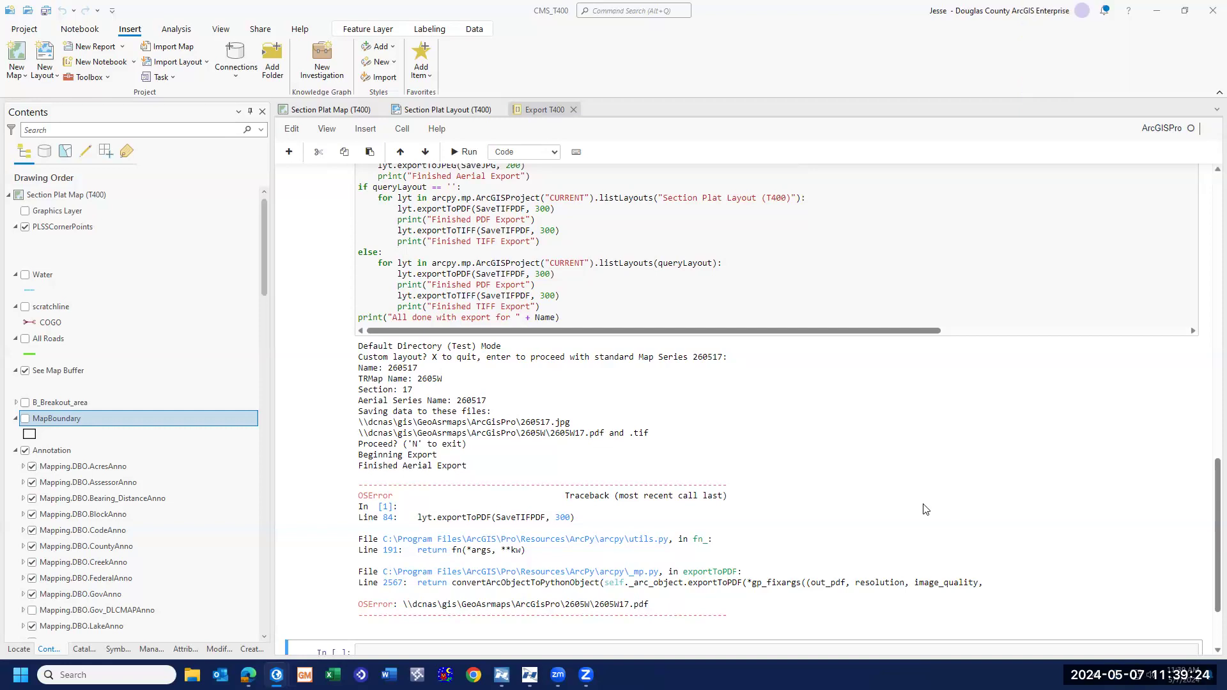
- Rerun the export notebook for the standard 260517 map series and proceed with the JPEG, PDF and TIFF exports
scroll(925, 509, "up", 20)
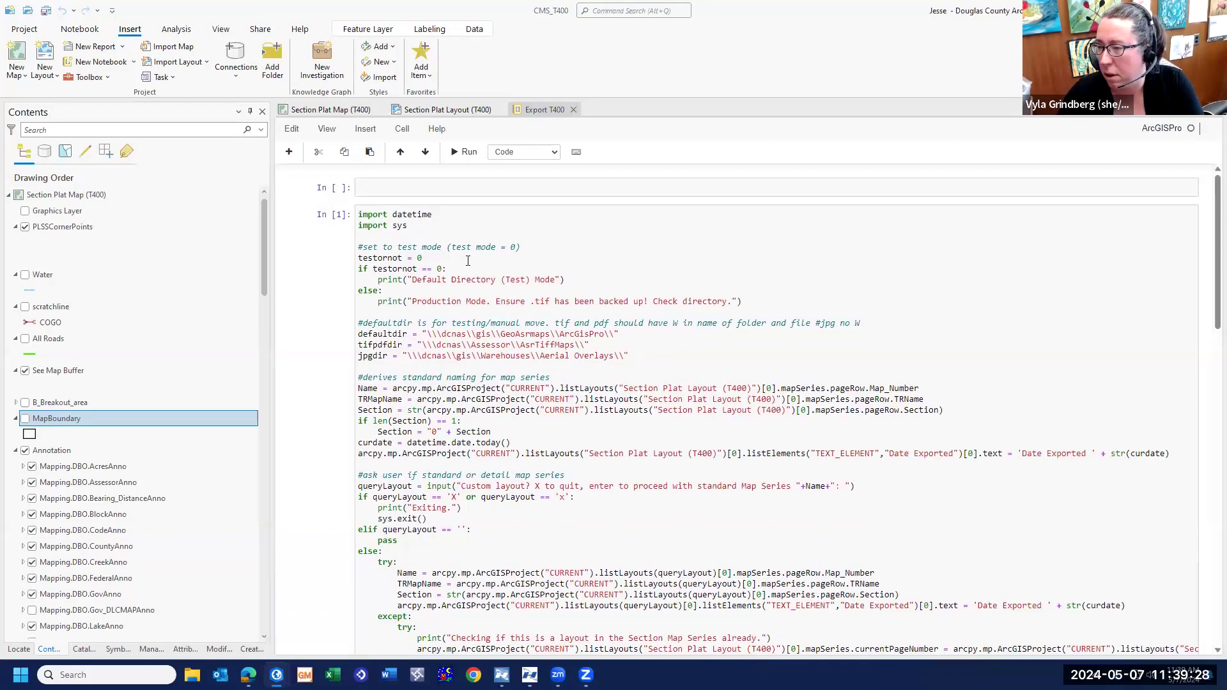
left_click(454, 218)
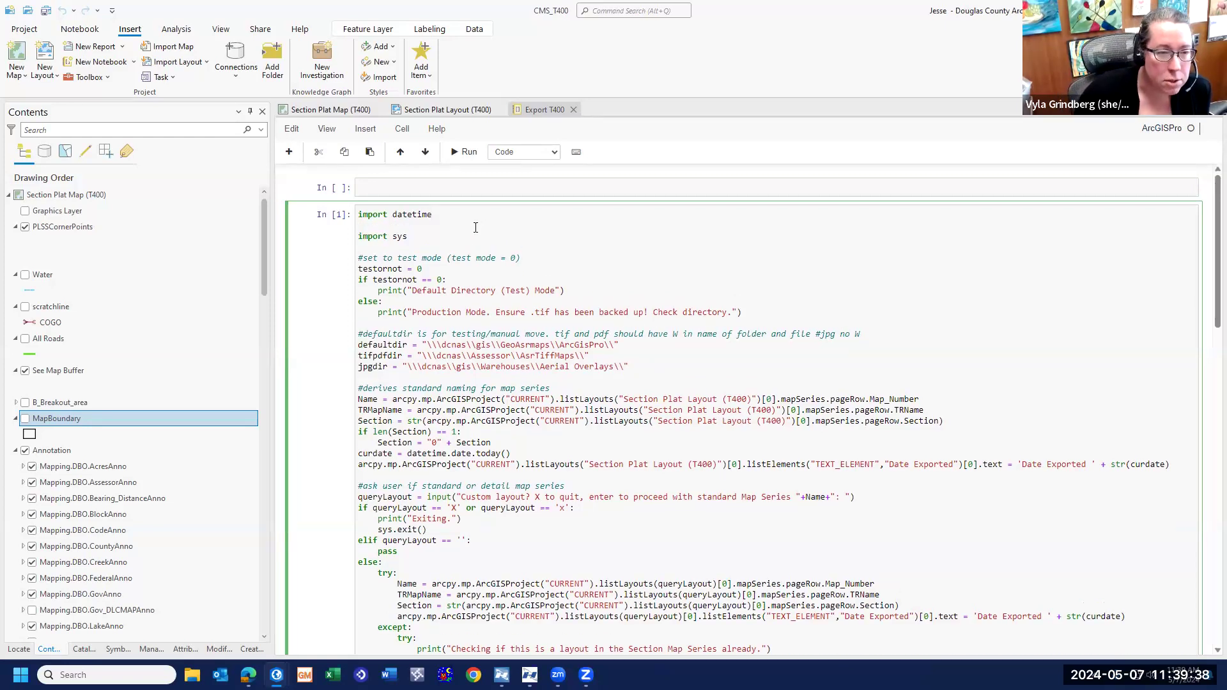
left_click(465, 151)
key("Return")
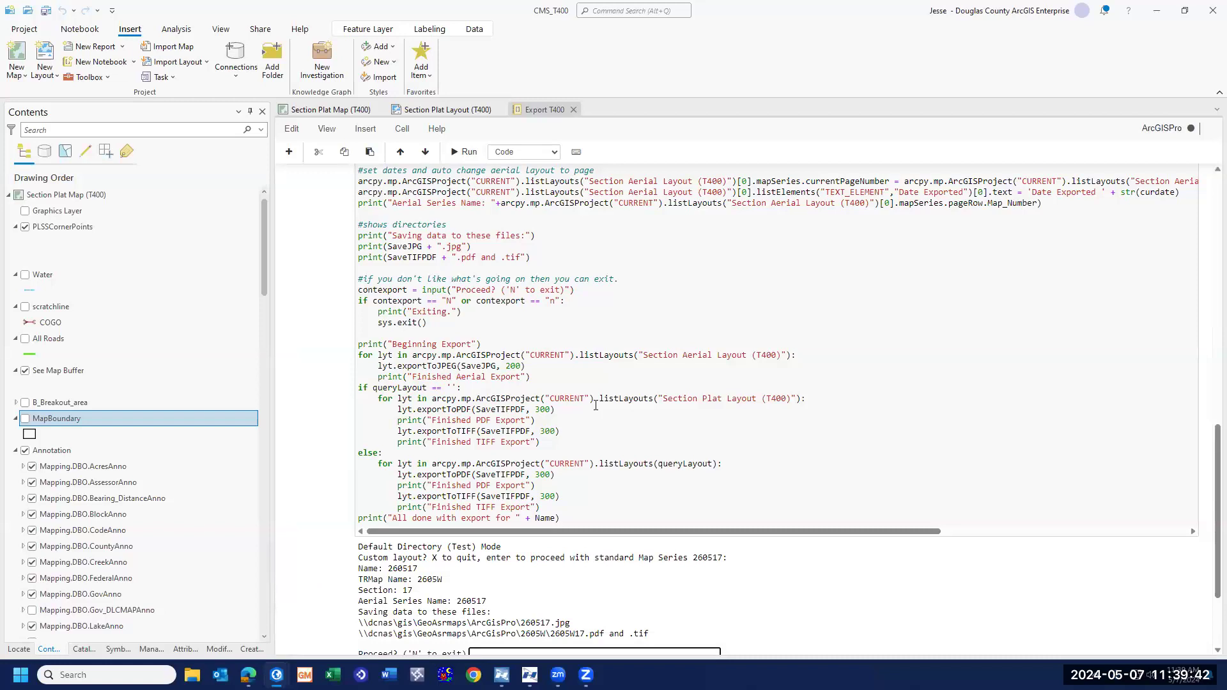
scroll(601, 428, "down", 2)
key("Return")
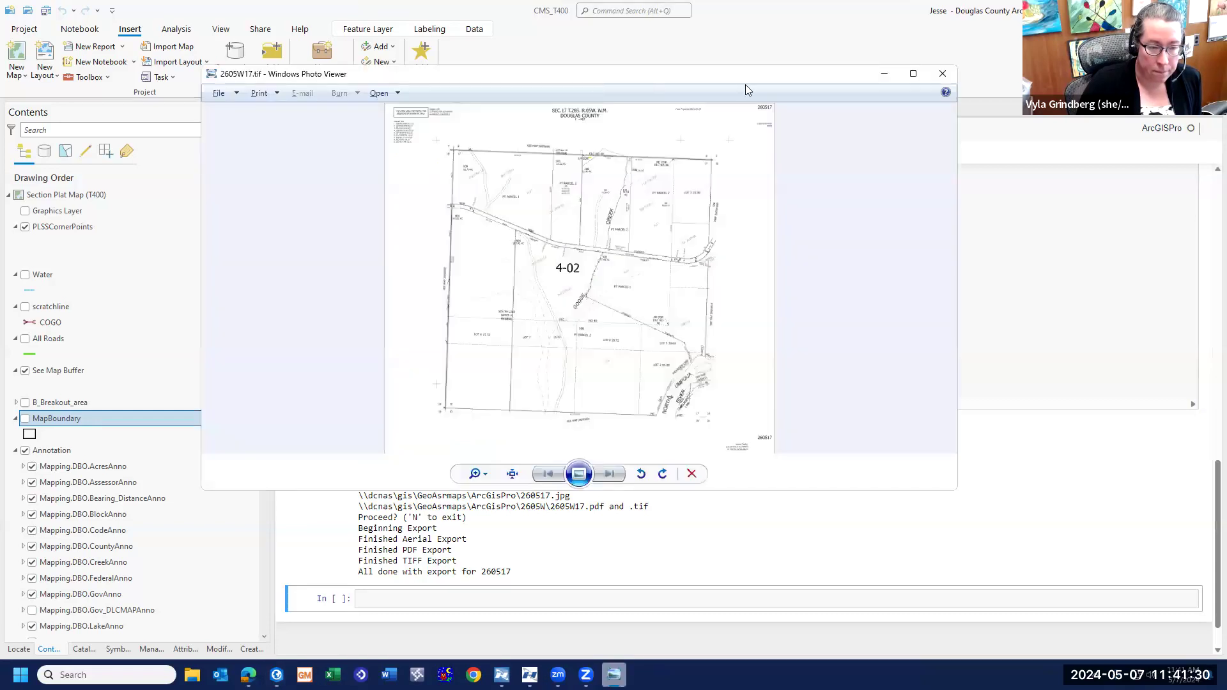
- Examine the title, export date, cancelled numbers and northern taxlots in the exported 2605W17.tif
mouse_move(910, 74)
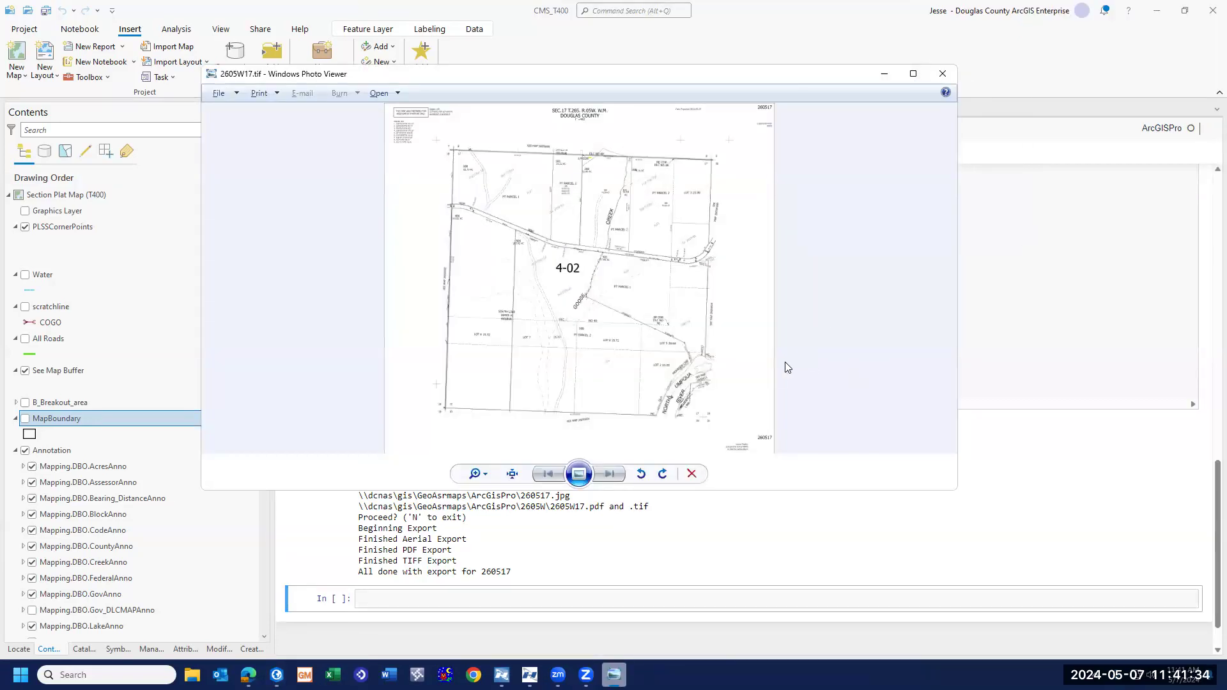
scroll(707, 394, "up", 1)
scroll(709, 394, "up", 1)
left_click_drag(762, 383, 679, 322)
scroll(784, 377, "up", 1)
left_click_drag(794, 275, 815, 374)
left_click_drag(817, 159, 815, 354)
left_click_drag(810, 206, 795, 348)
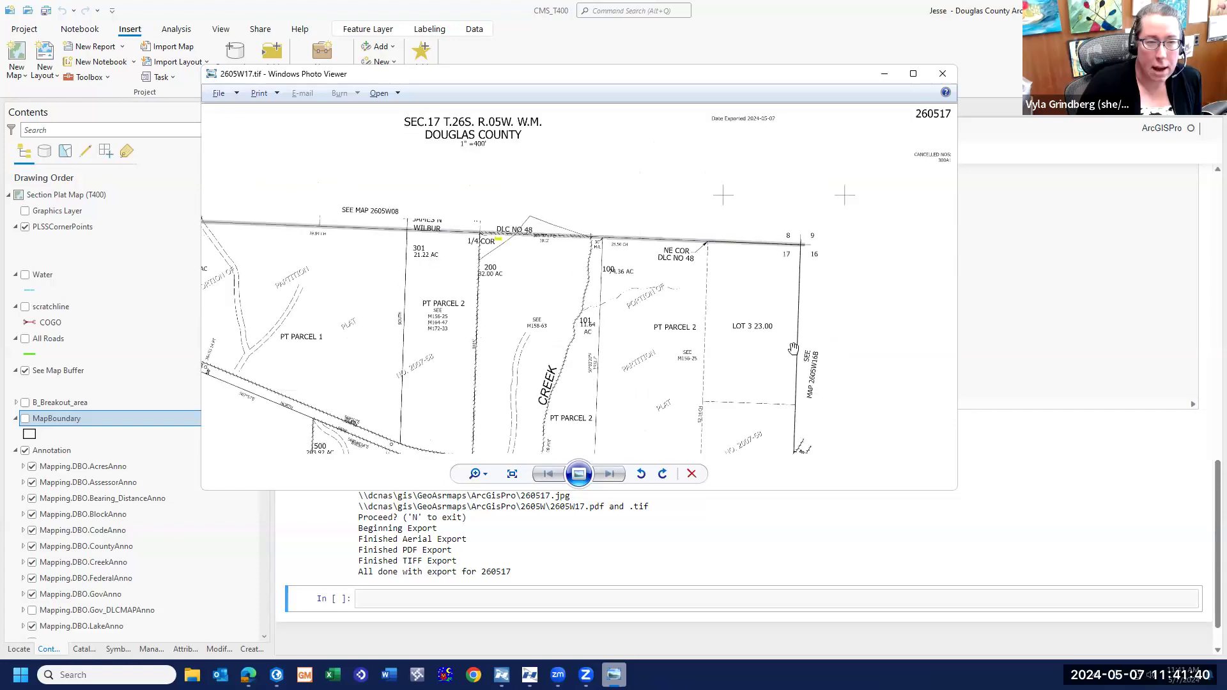
left_click_drag(663, 309, 736, 305)
left_click_drag(636, 333, 777, 335)
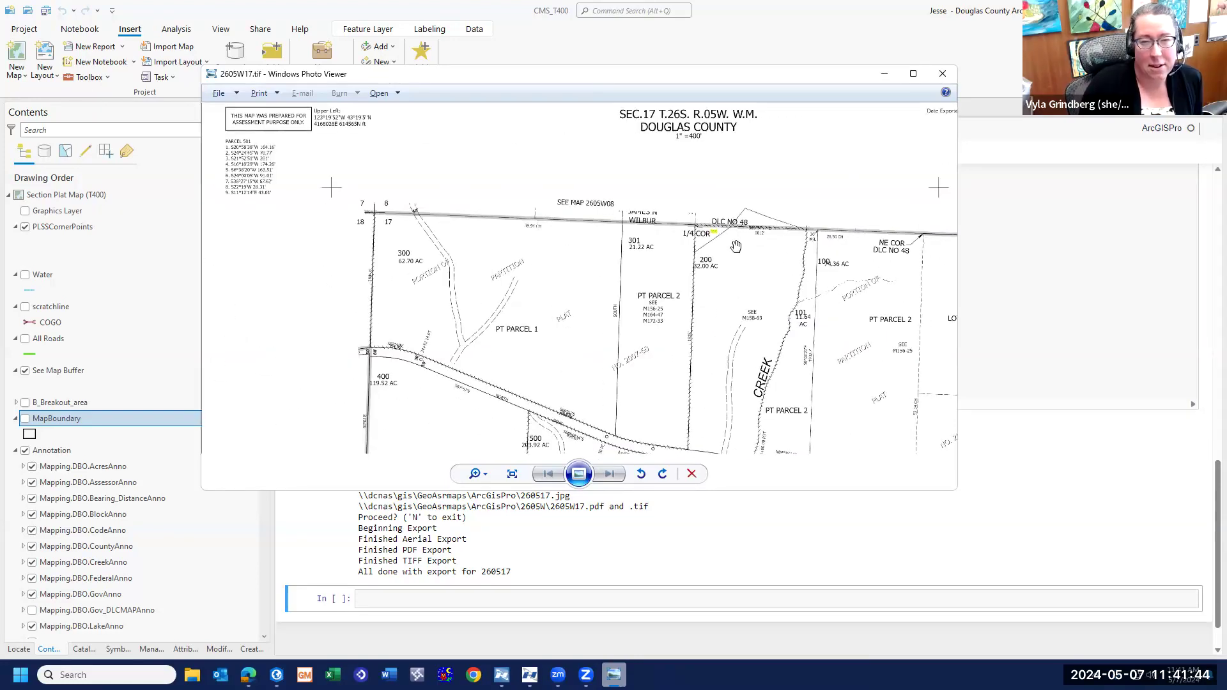
- Check the taxlot annotation, parcel 501 bearings and upper-left coordinates in 2605W17.tif, and close the image
scroll(723, 243, "up", 3)
left_click_drag(703, 276, 799, 278)
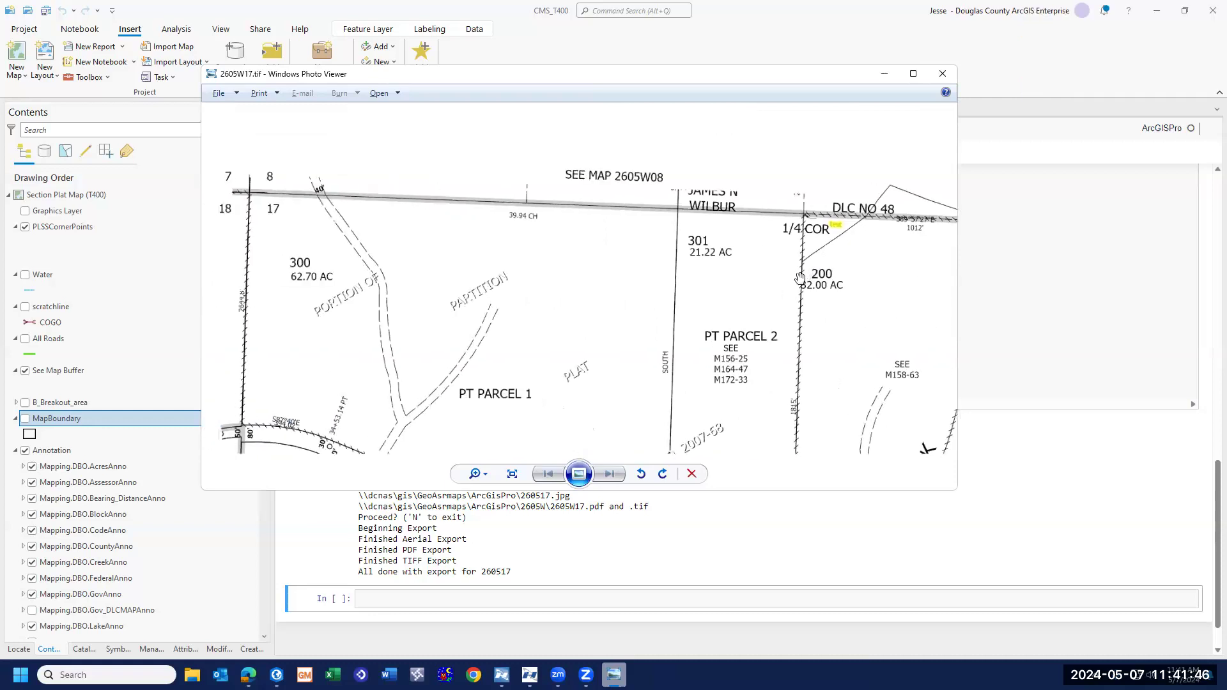
left_click_drag(625, 322, 703, 312)
left_click_drag(649, 283, 691, 414)
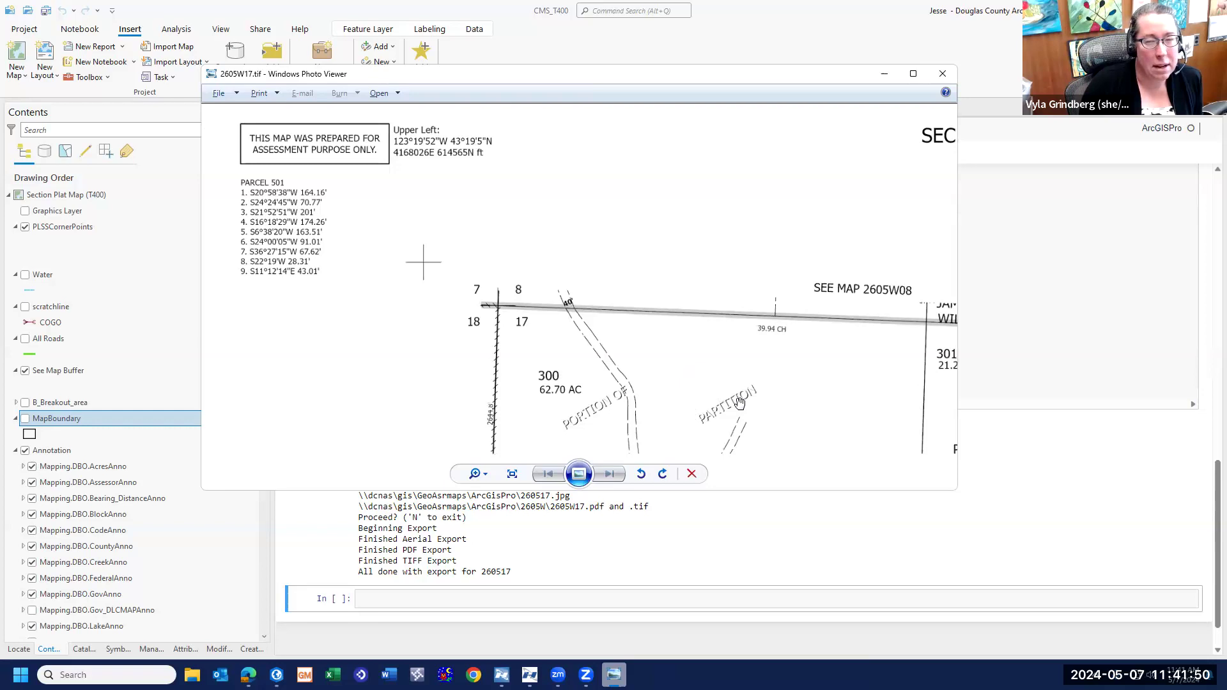
left_click_drag(692, 233, 682, 195)
left_click_drag(733, 394, 712, 231)
scroll(737, 292, "down", 3)
mouse_move(747, 413)
left_mouse_down()
mouse_move(682, 277)
mouse_move(731, 398)
left_mouse_up()
left_click_drag(729, 228, 720, 271)
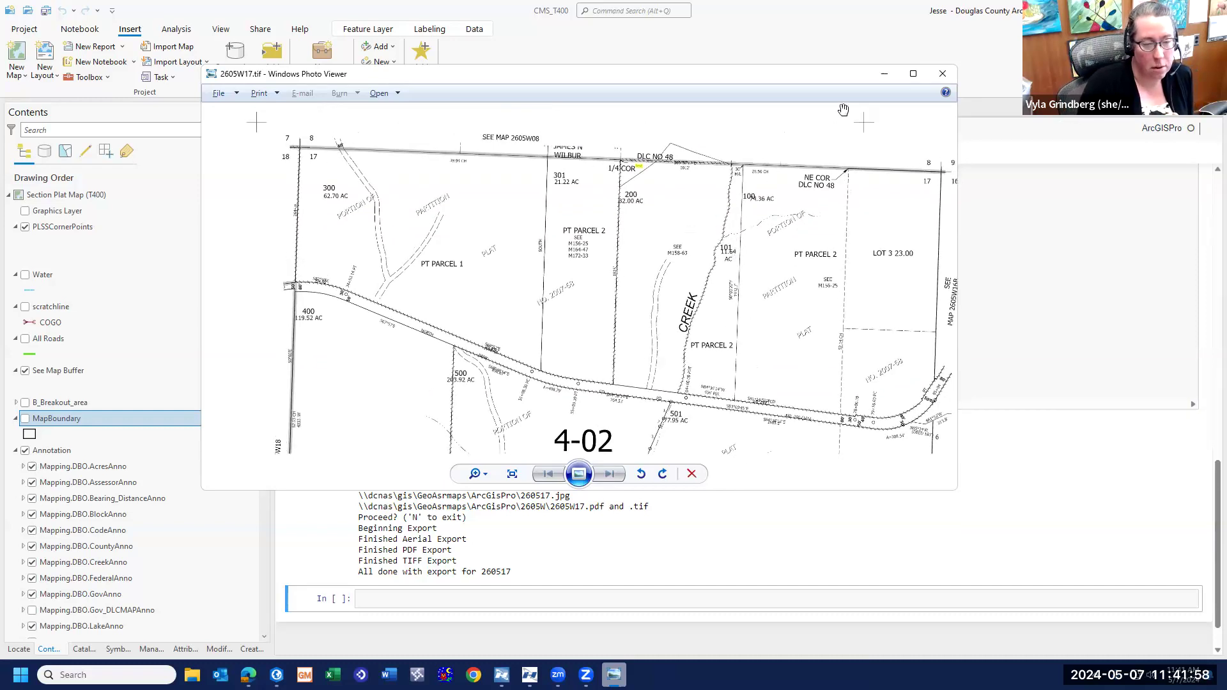
left_click(943, 75)
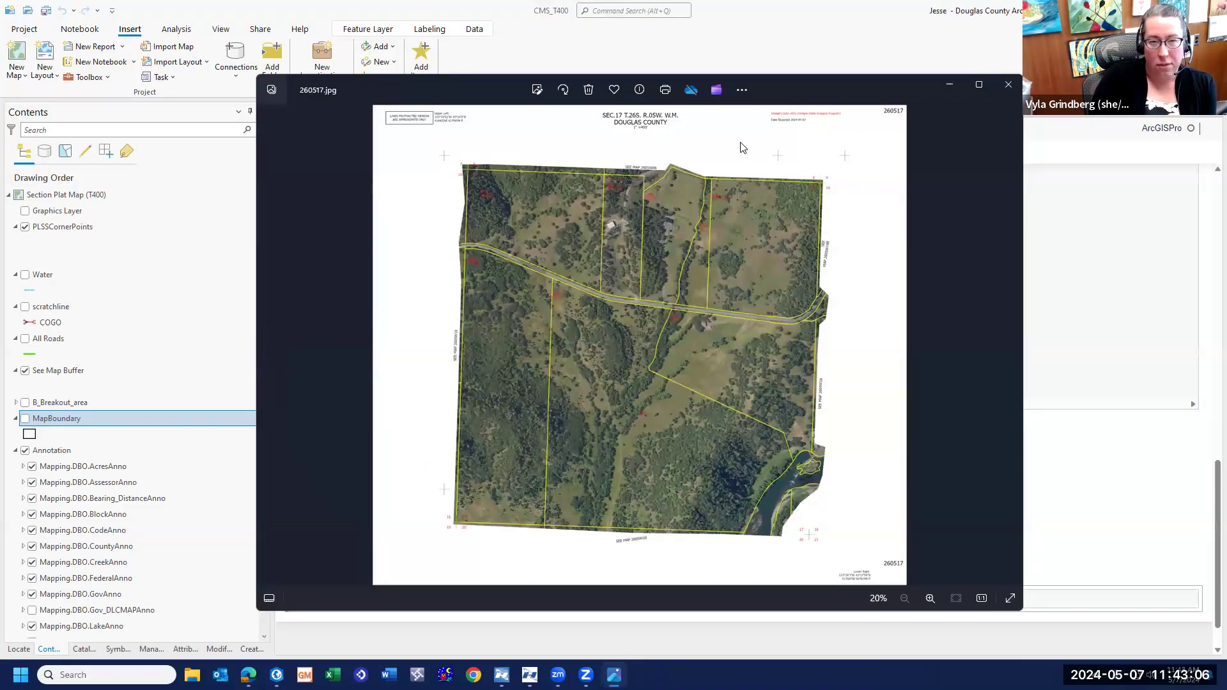
- Look over the exported aerial map 260517.jpg from its title block to the southern section edge and river
scroll(741, 152, "up", 3)
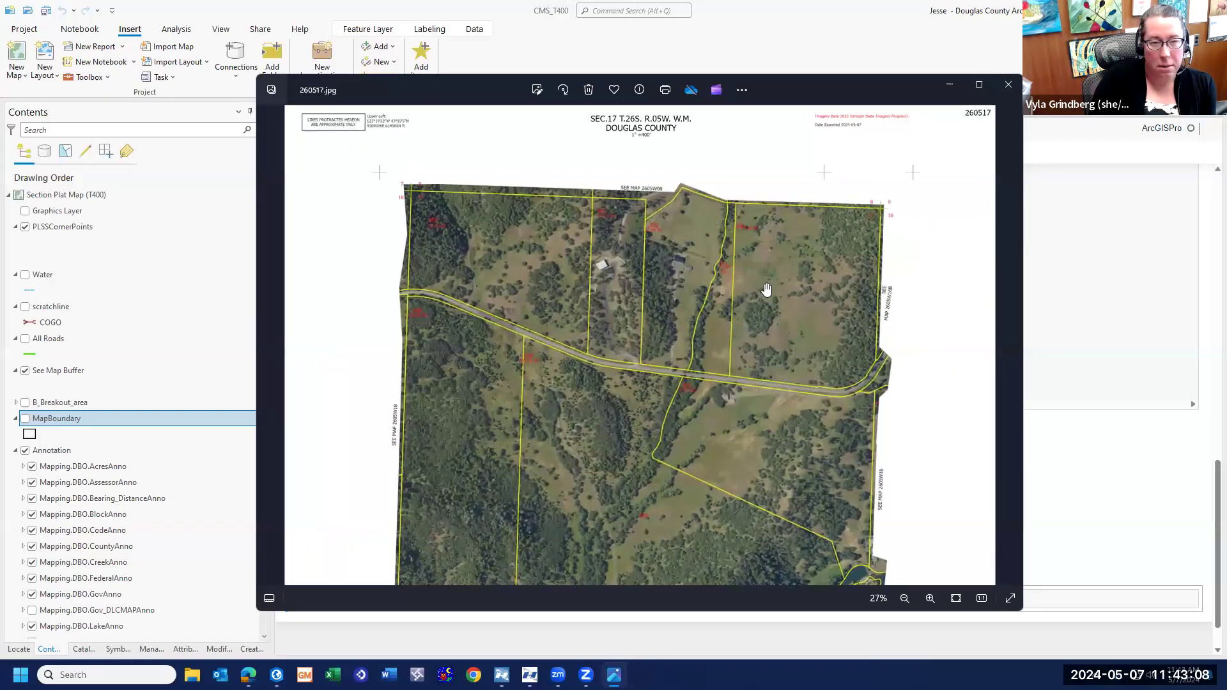
scroll(908, 151, "up", 1)
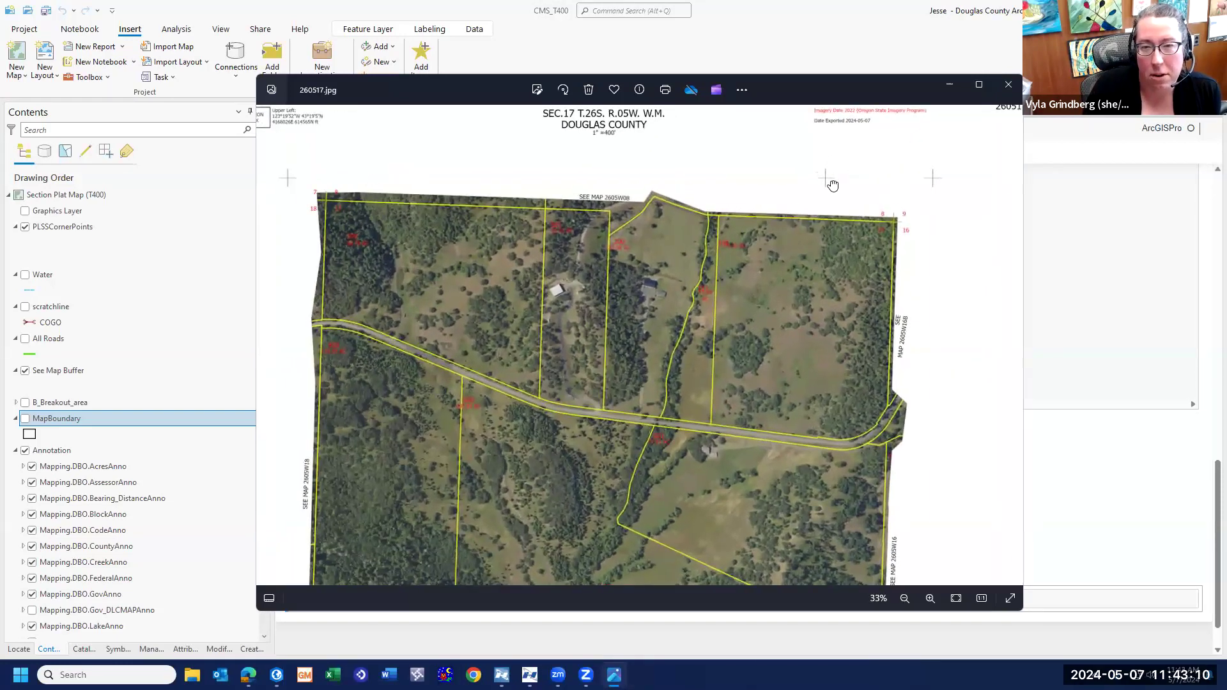
scroll(732, 192, "down", 4)
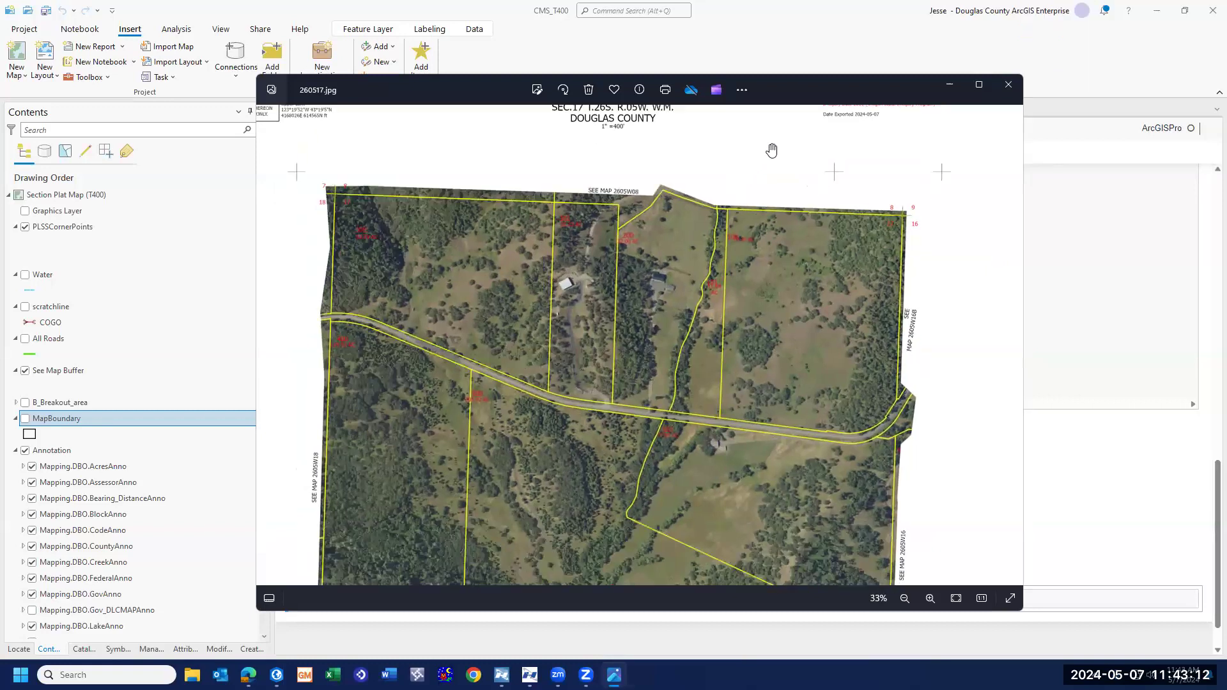
left_click_drag(809, 273, 797, 175)
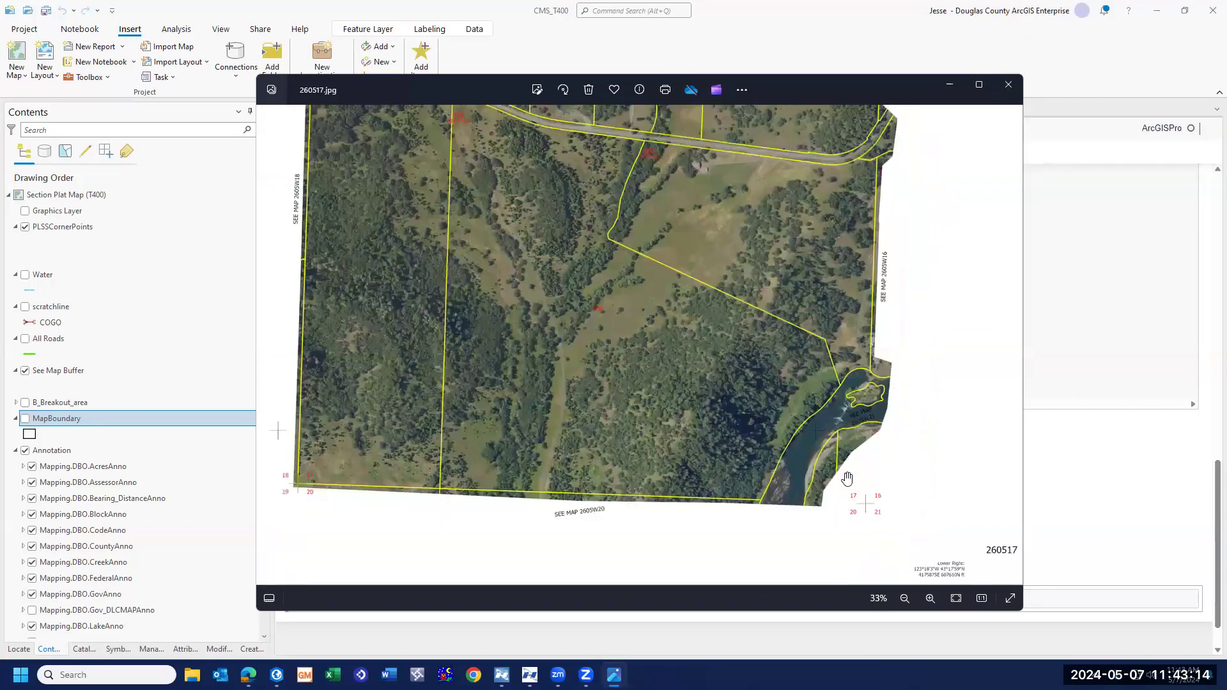
left_click_drag(605, 417, 734, 537)
left_click_drag(740, 416, 699, 473)
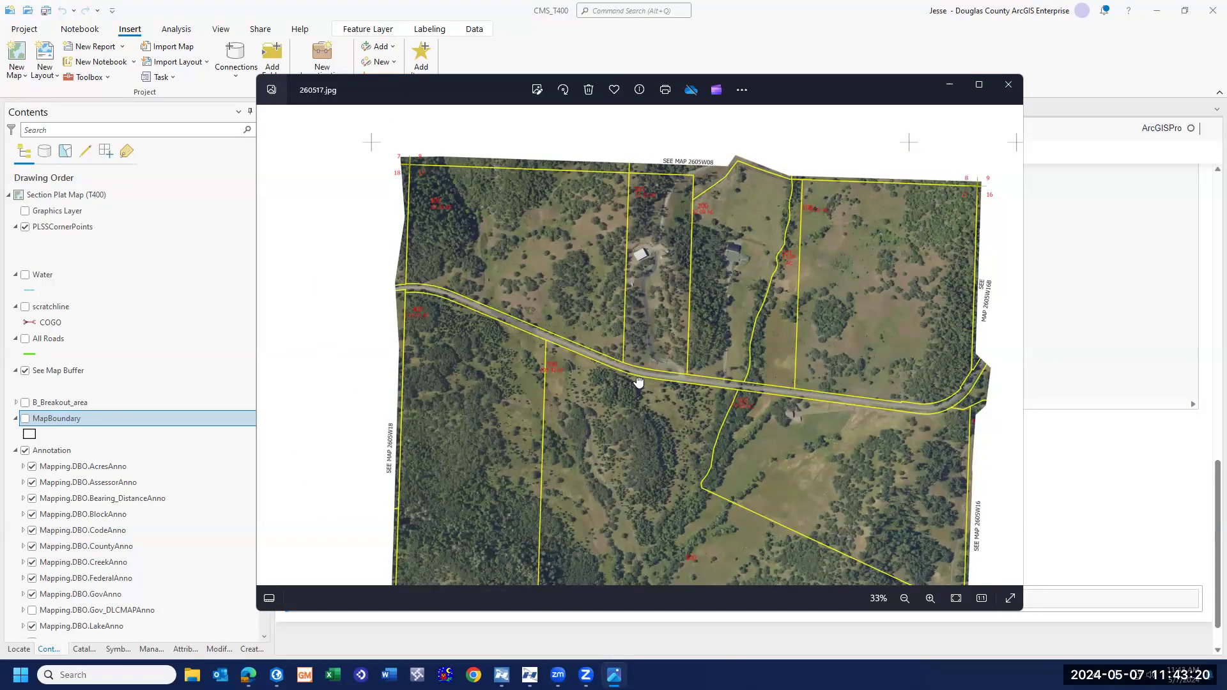
- Examine the upper-left coordinates, disclaimer box and western taxlots on the 260517.jpg aerial map
scroll(614, 358, "up", 1)
scroll(334, 131, "up", 6)
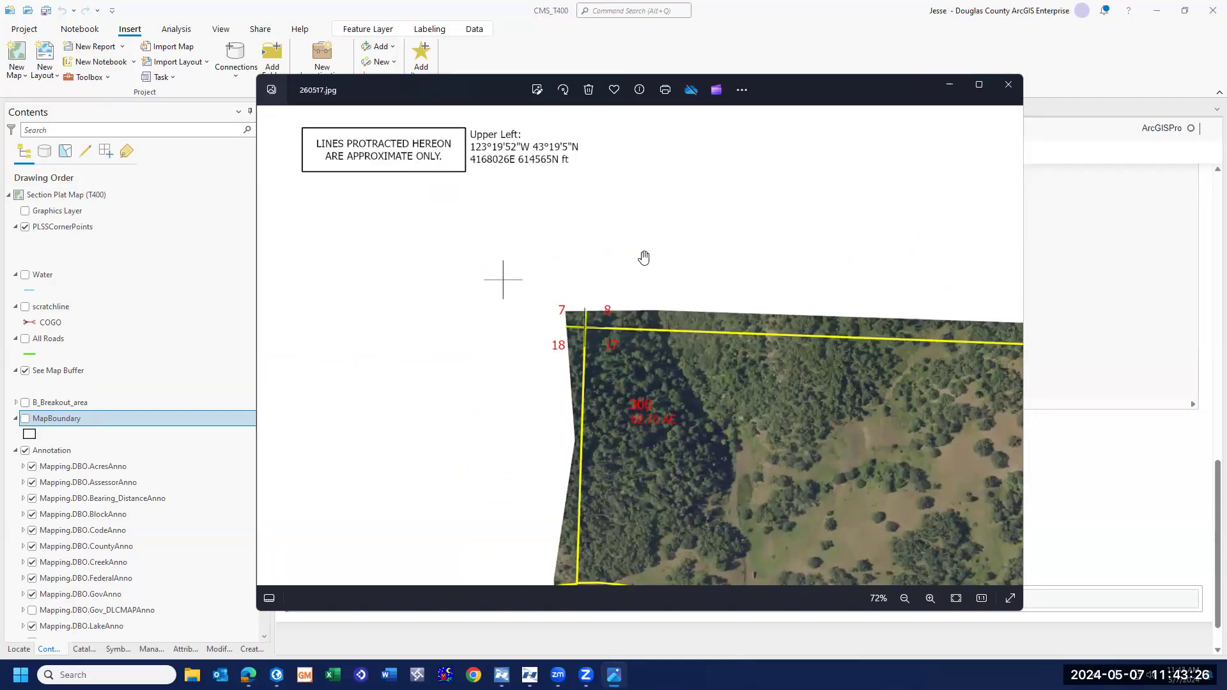
scroll(646, 258, "down", 2)
left_click_drag(837, 454, 742, 359)
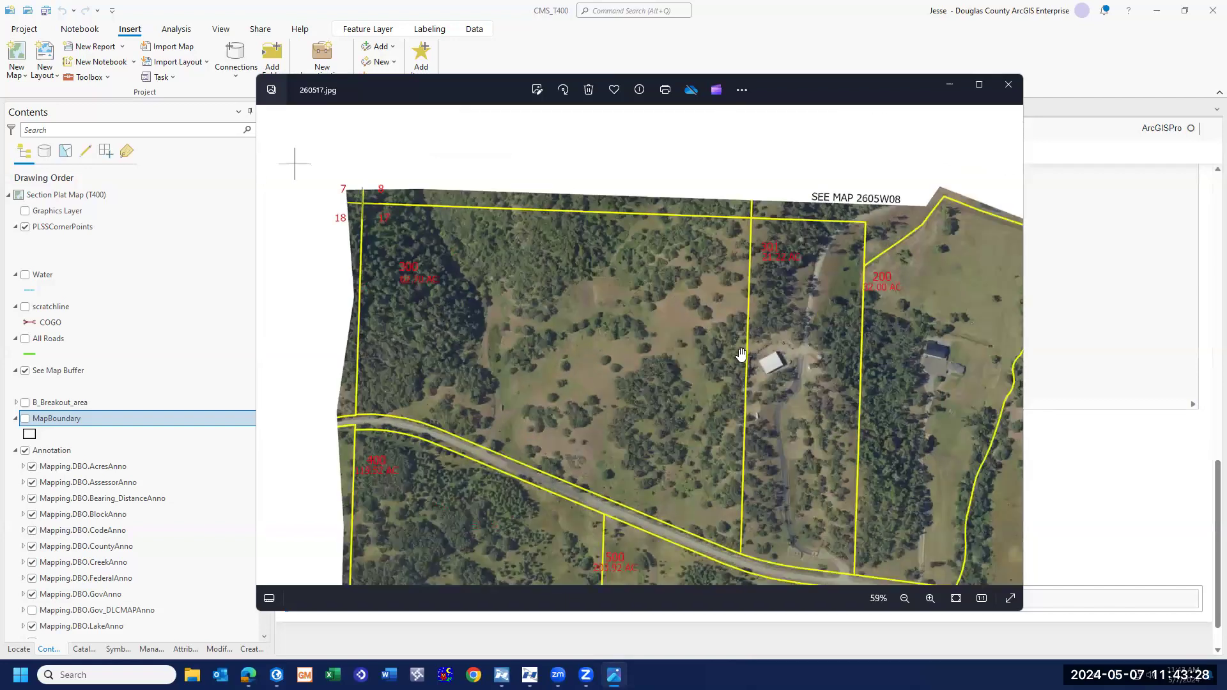
left_click_drag(863, 505, 759, 373)
scroll(747, 348, "down", 2)
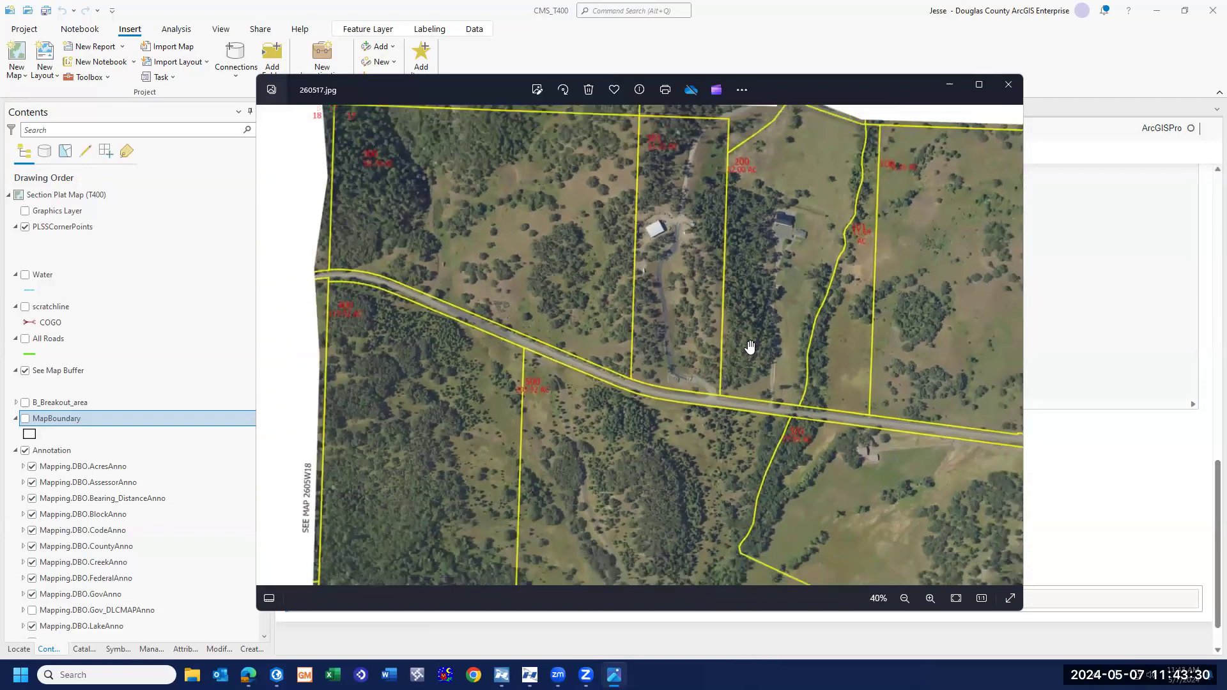
scroll(723, 355, "down", 1)
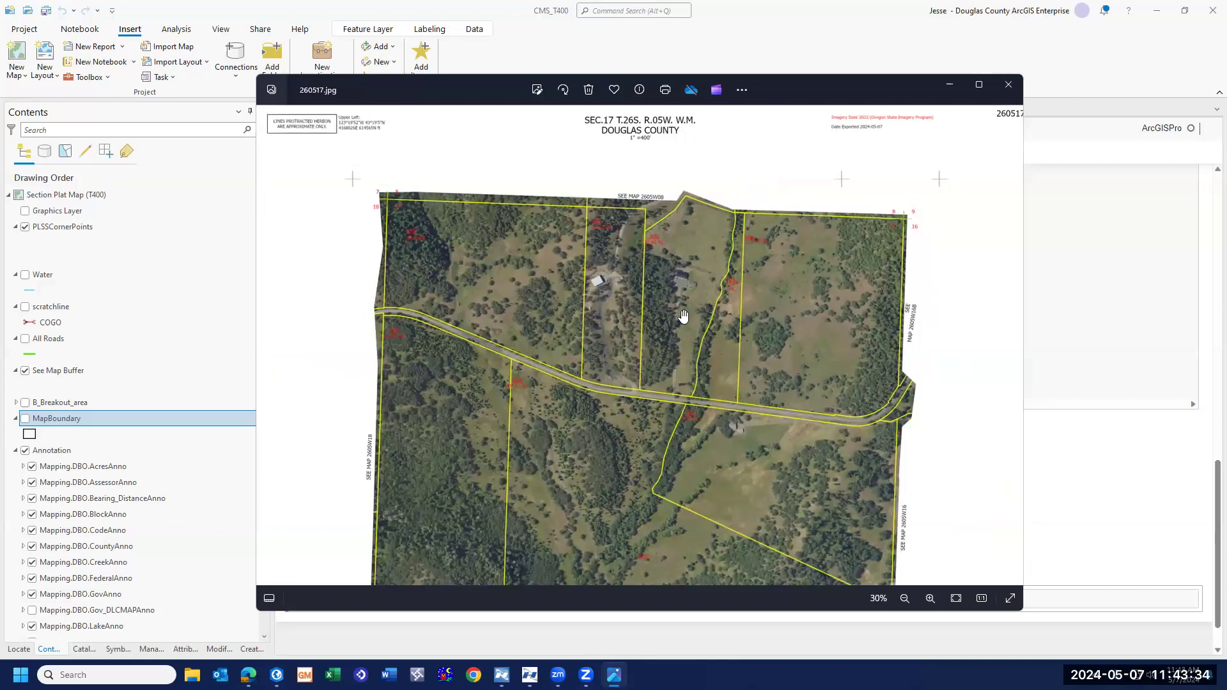
left_click_drag(684, 315, 638, 329)
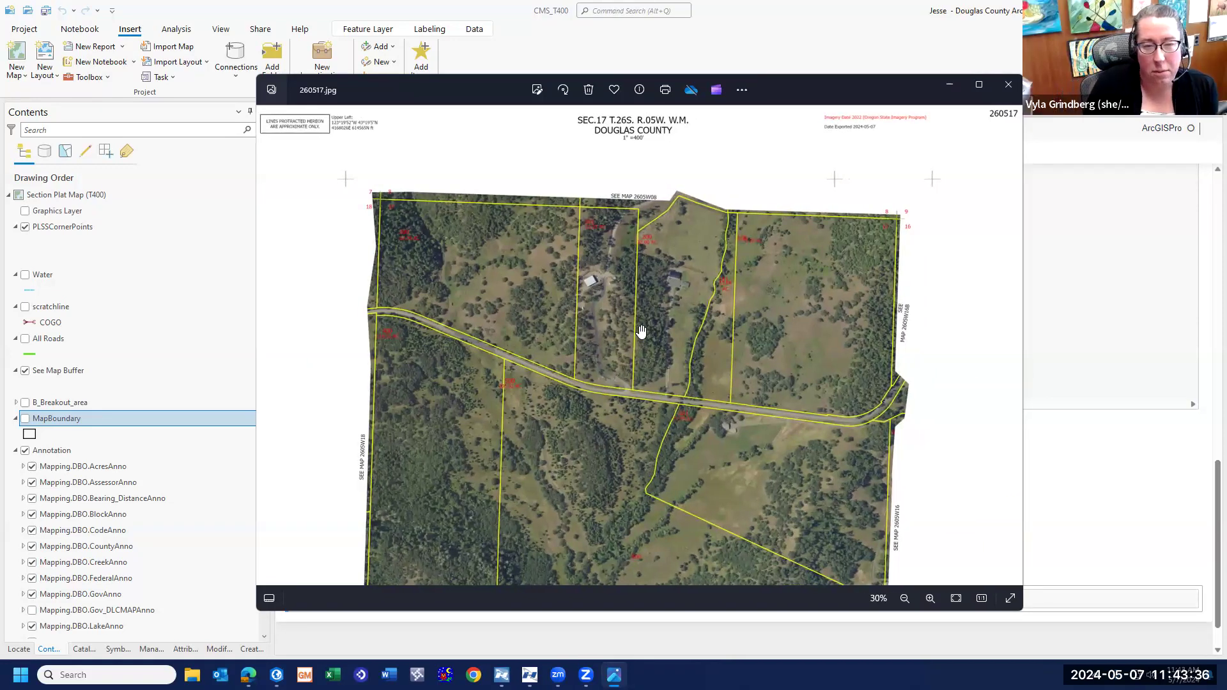
- Check the imagery and export date notes and the area around taxlots 200, 101 and 100 in 260517.jpg
scroll(860, 150, "up", 2)
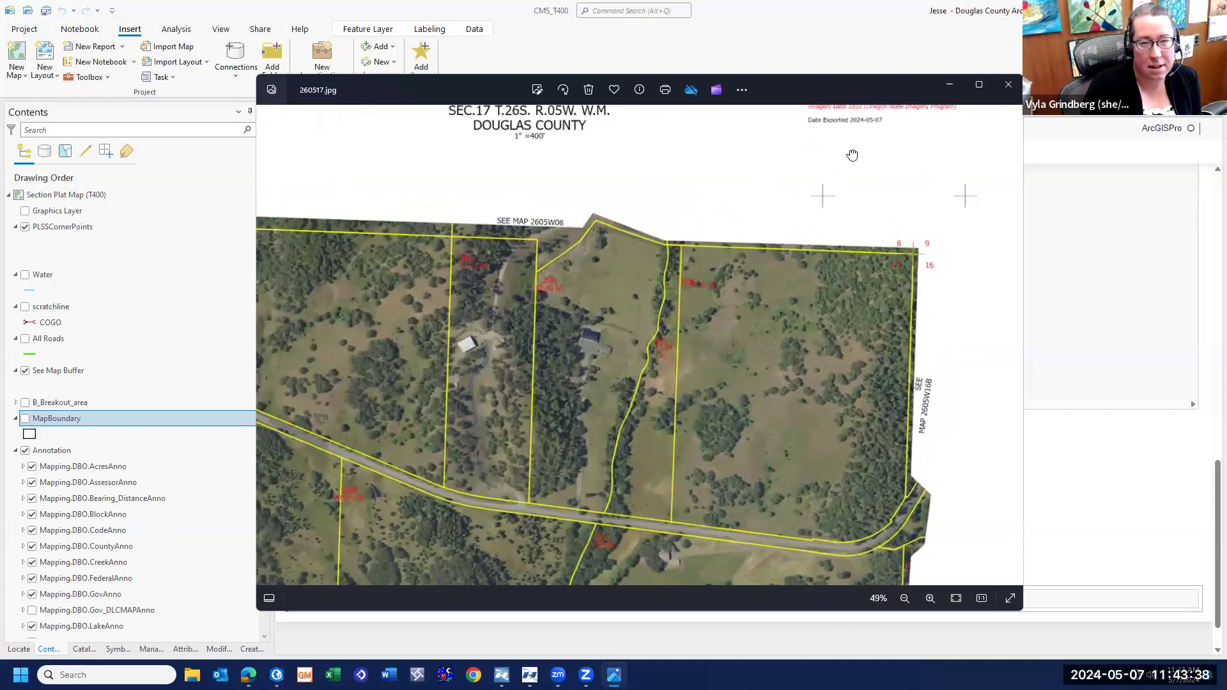
scroll(853, 155, "up", 2)
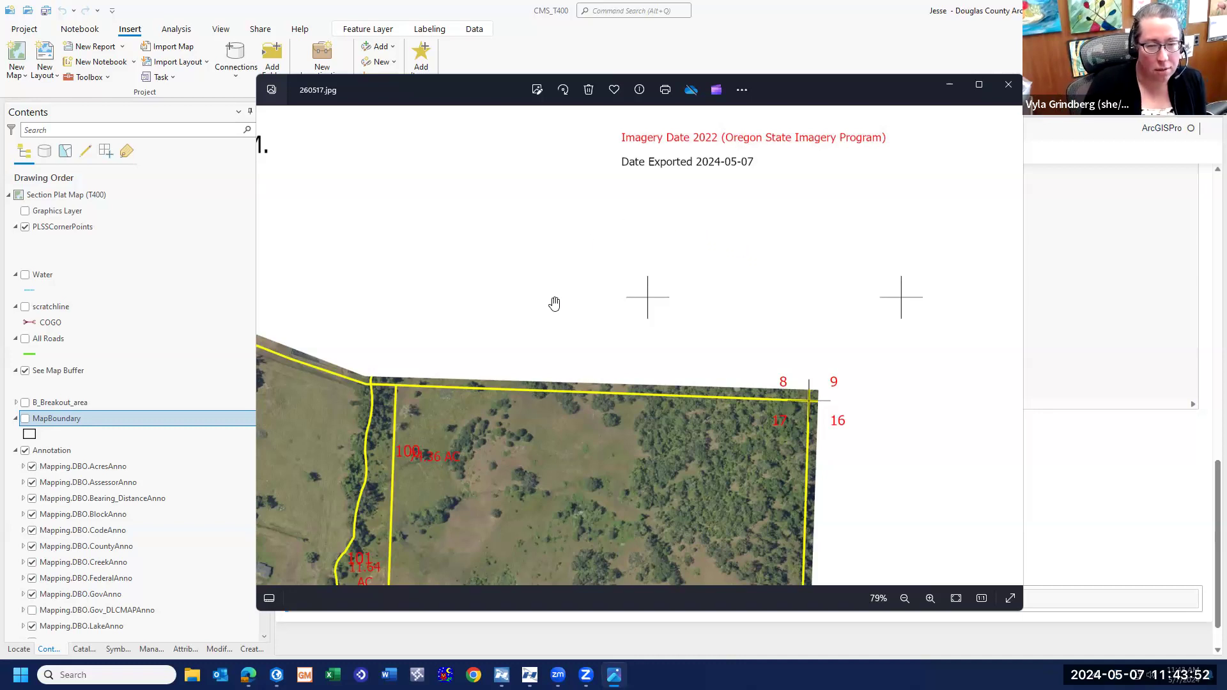
left_click_drag(466, 446, 641, 266)
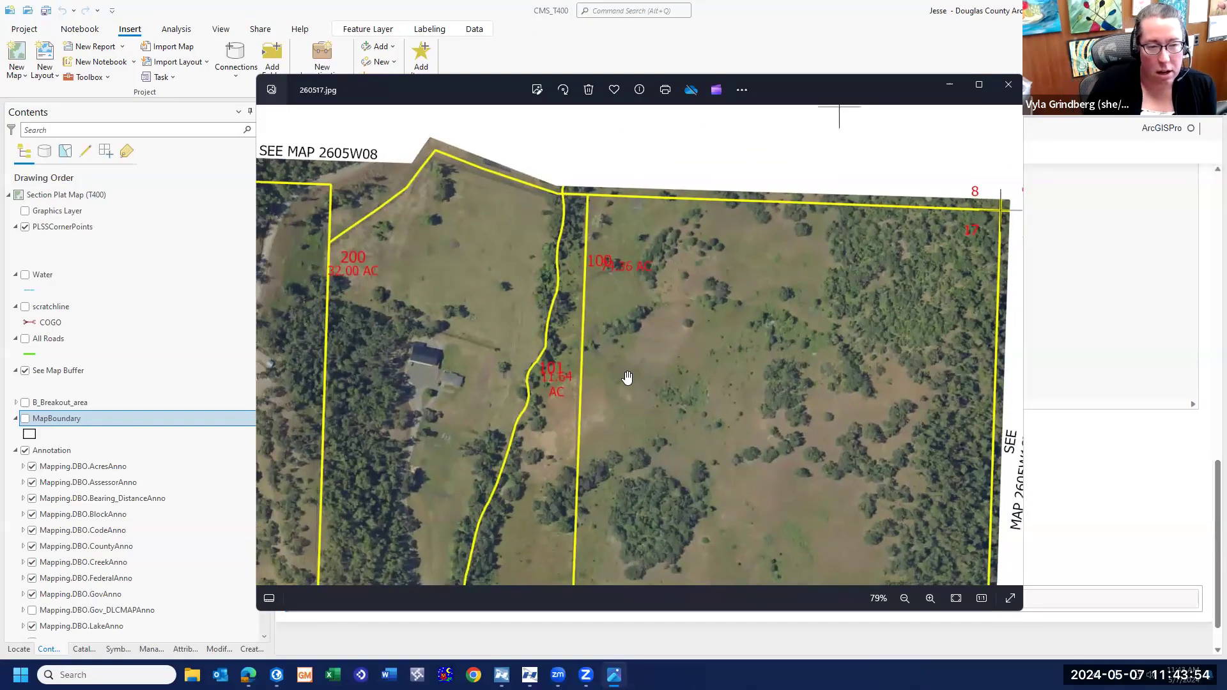
left_click_drag(627, 378, 656, 374)
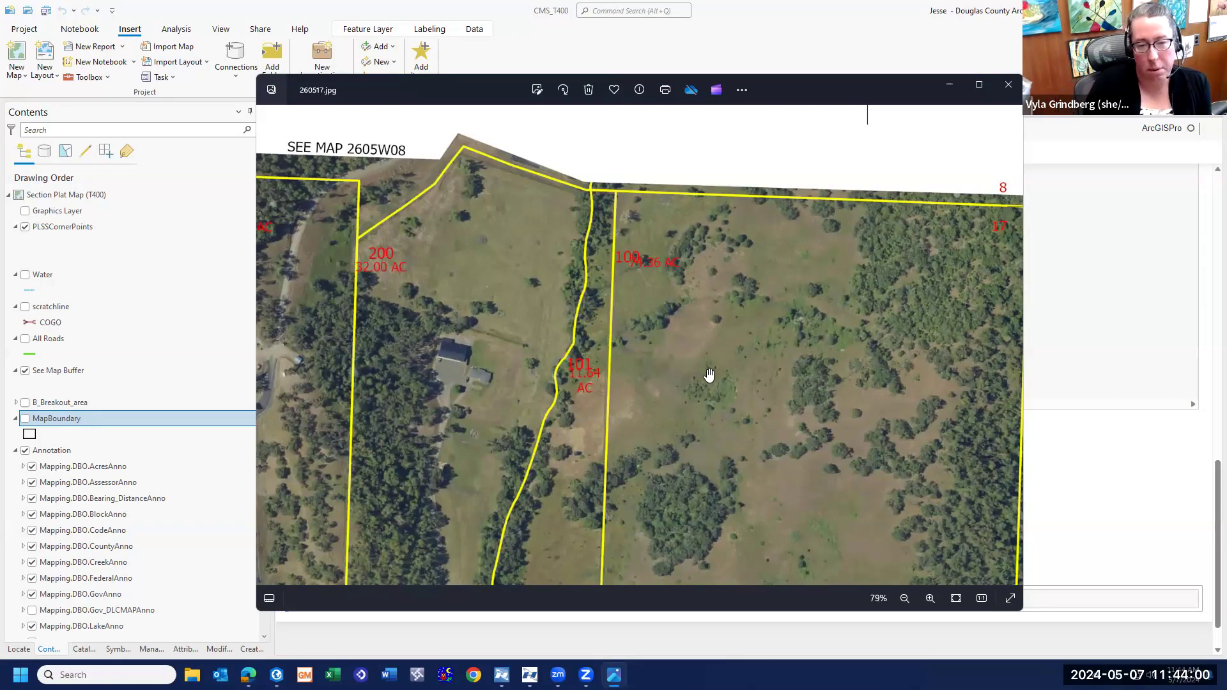
- Look over taxlots 301, 200, 101 and 100 along the northern section edge in 260517.jpg, and close the image
left_click_drag(712, 378, 811, 393)
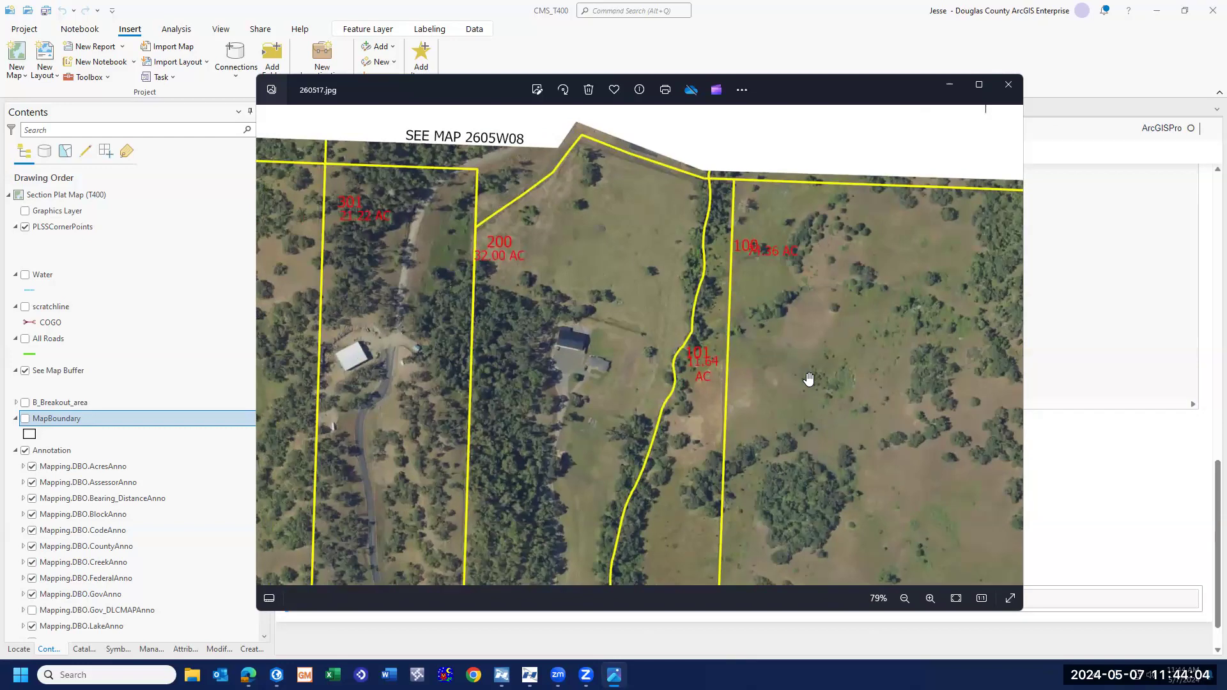
left_click_drag(776, 334, 802, 429)
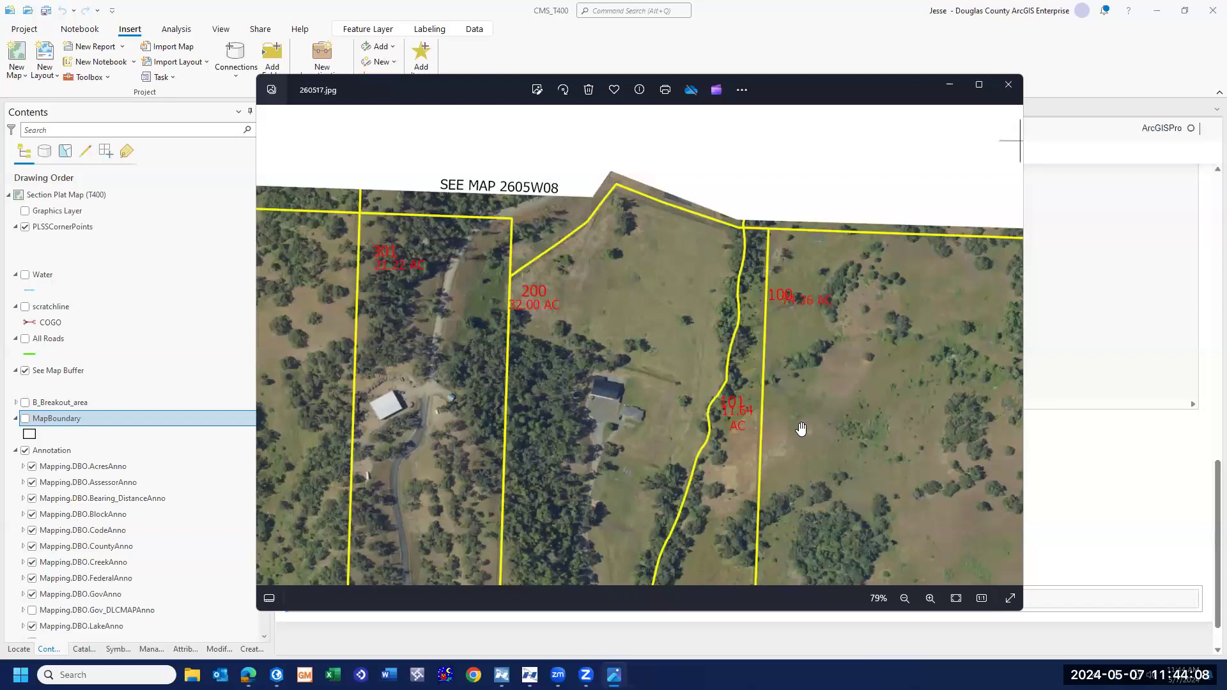
scroll(802, 427, "down", 2)
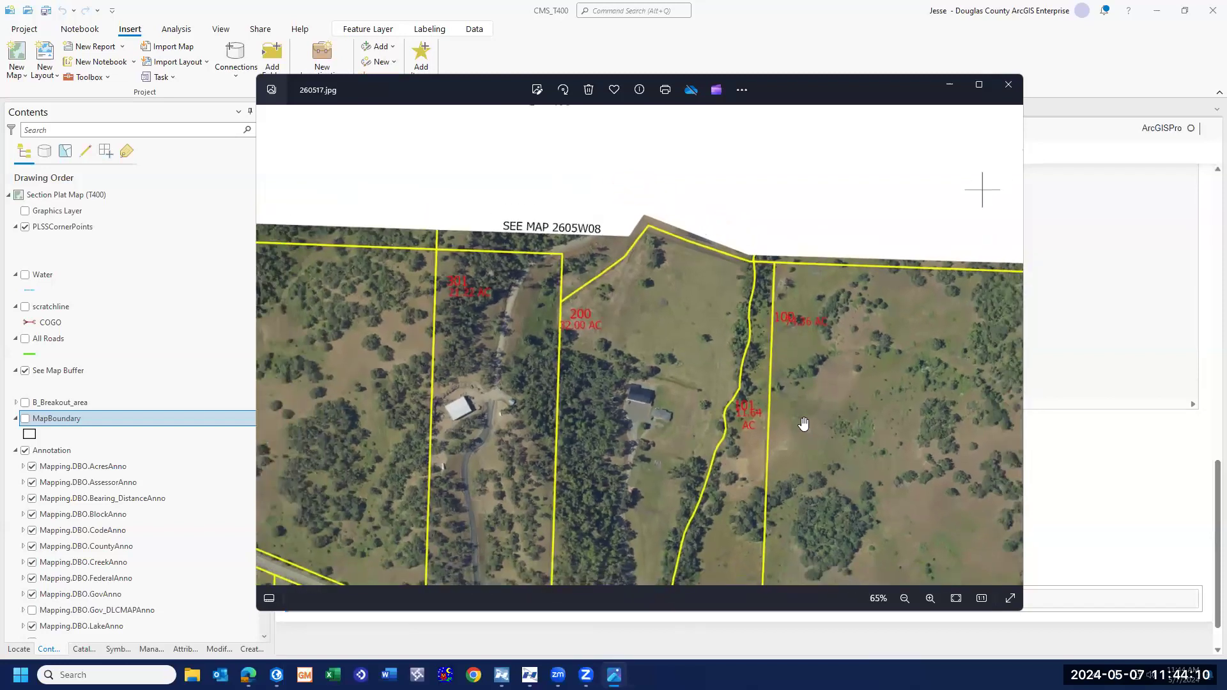
scroll(804, 423, "down", 1)
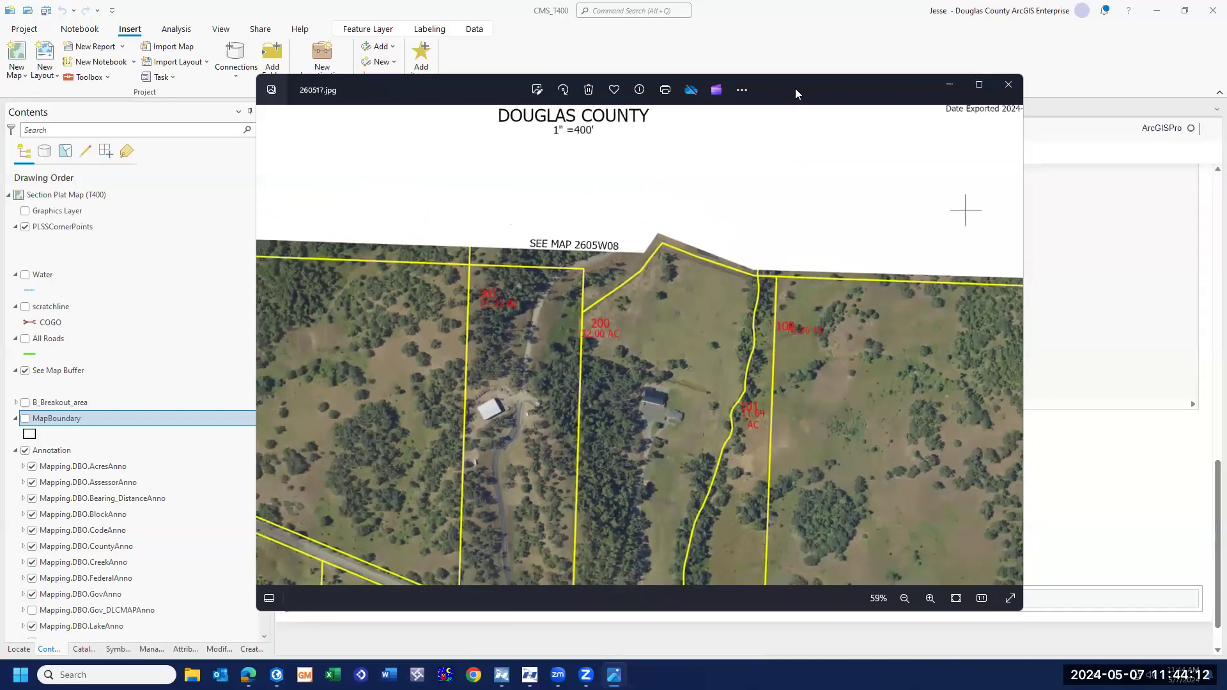
left_click_drag(796, 89, 851, 107)
key("alt+F4")
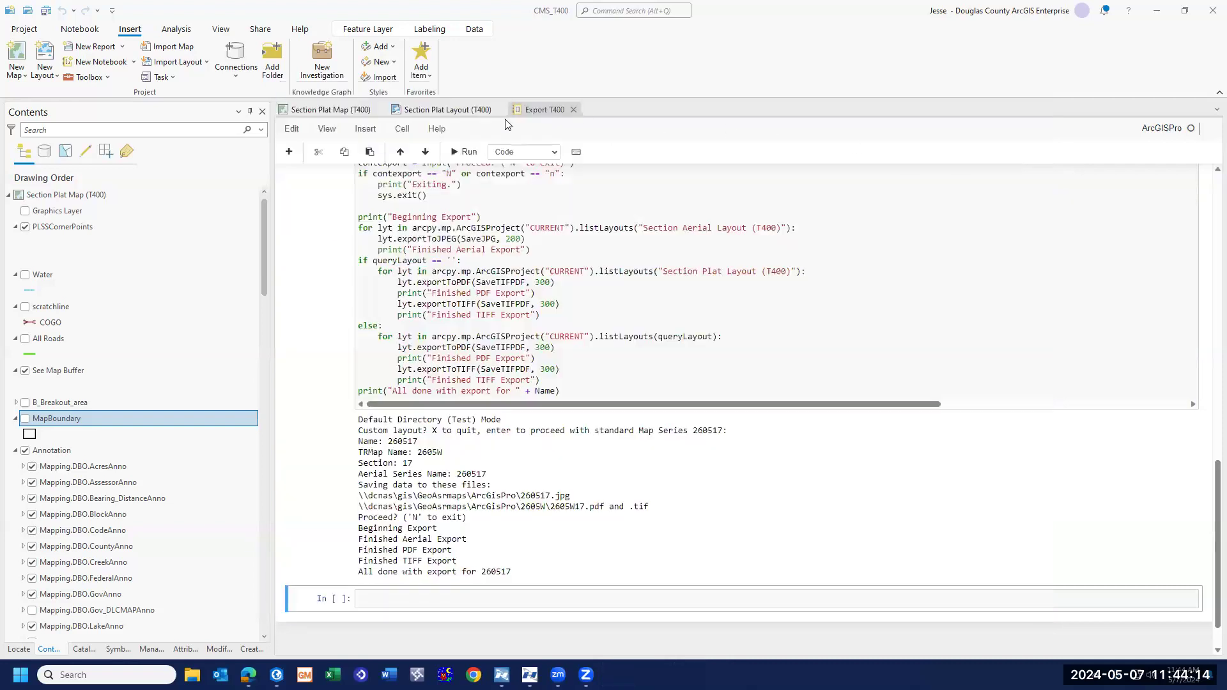
- Examine the Section Plat Map from the 1/4 COR and taxlot 200 at the northern section line down to taxlot 501 and back
left_click(326, 109)
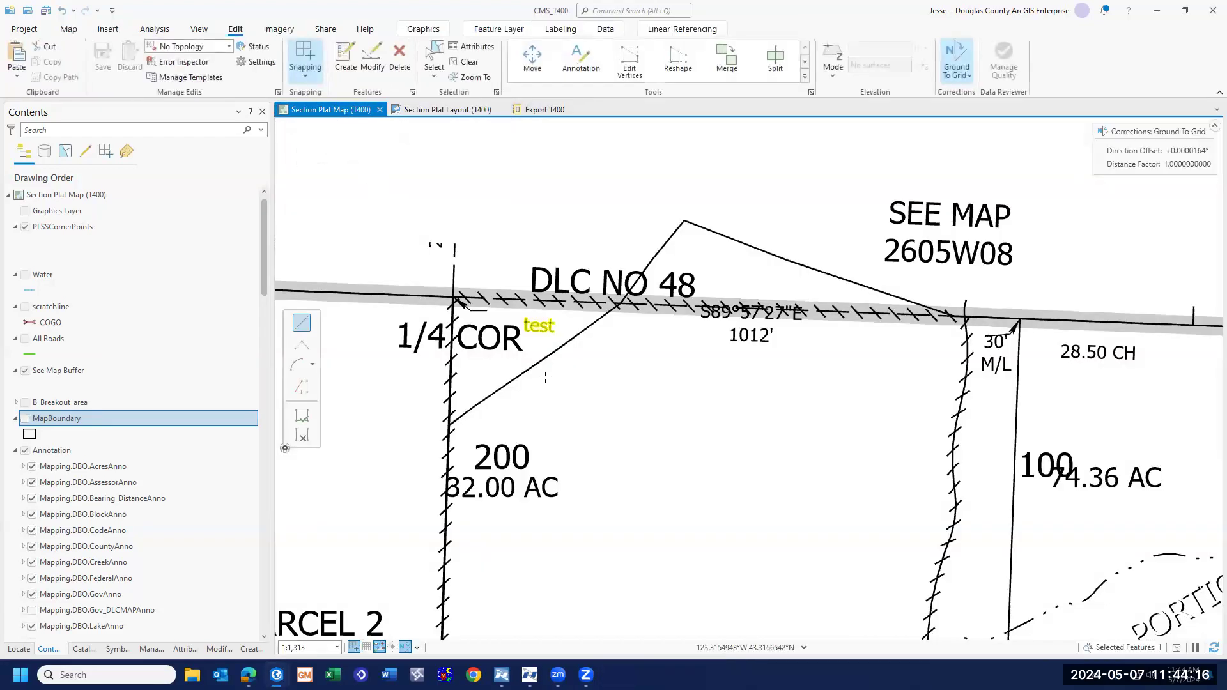
scroll(553, 375, "up", 3)
scroll(582, 374, "down", 3)
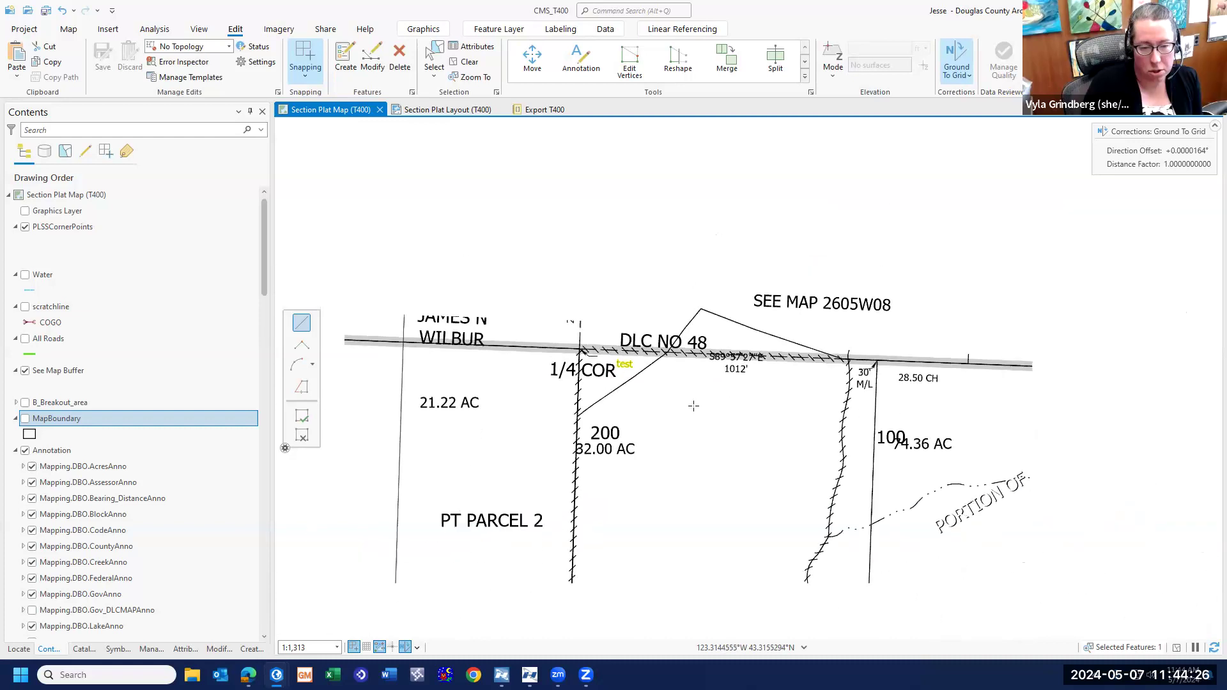
scroll(703, 404, "down", 3)
left_click_drag(644, 512, 831, 284)
left_click_drag(721, 486, 765, 381)
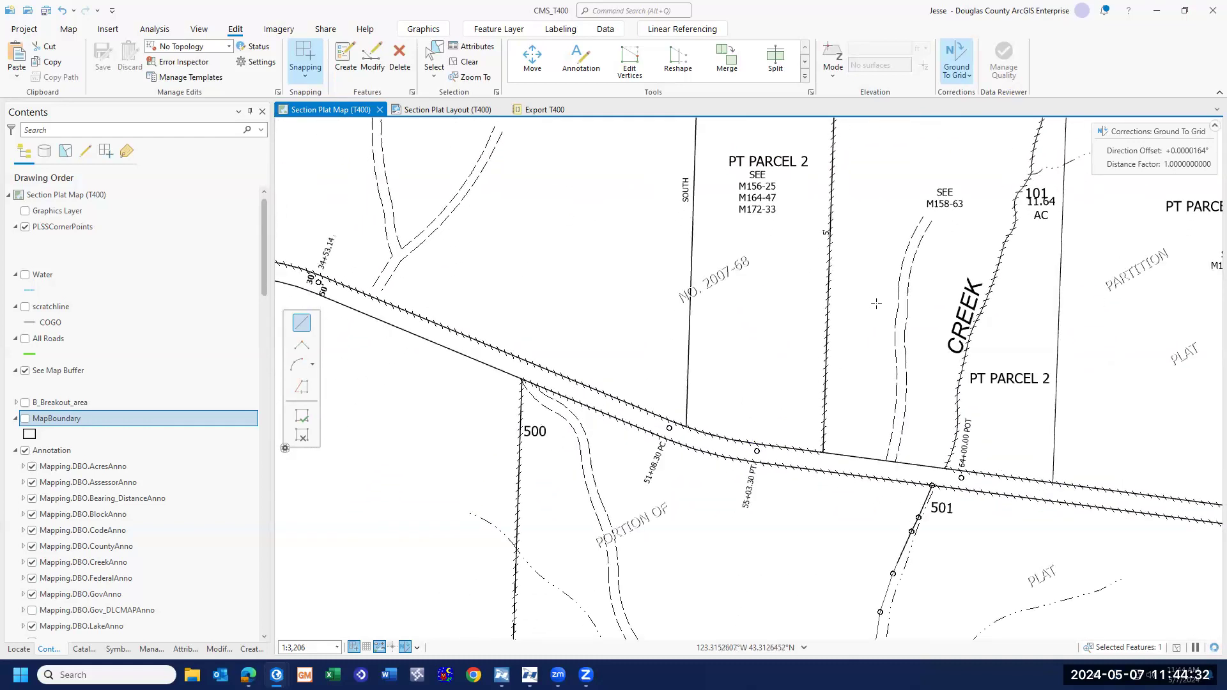
left_click_drag(884, 262, 735, 539)
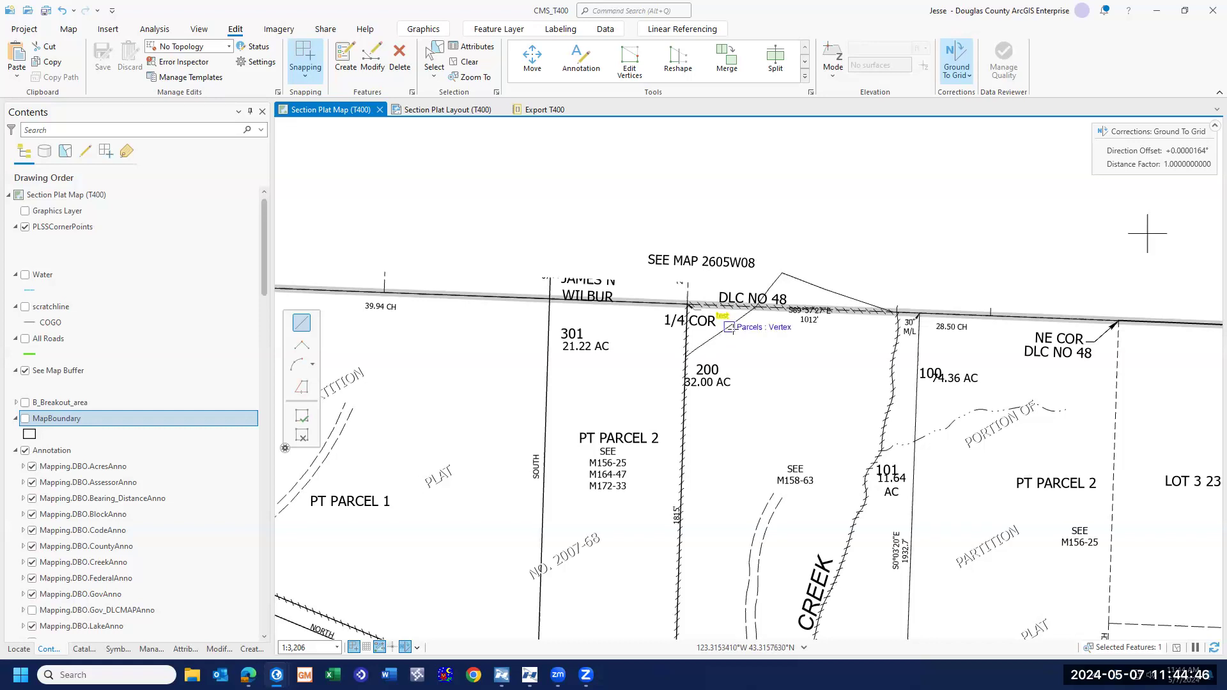
scroll(730, 330, "up", 3)
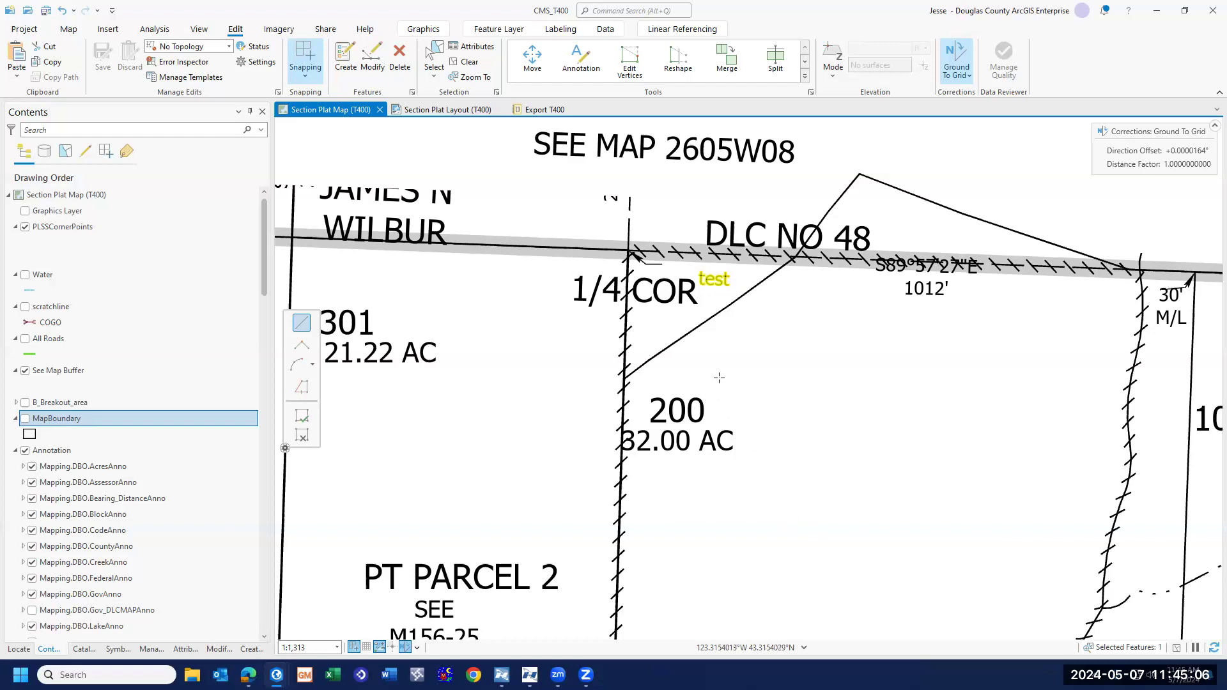
scroll(719, 377, "up", 1)
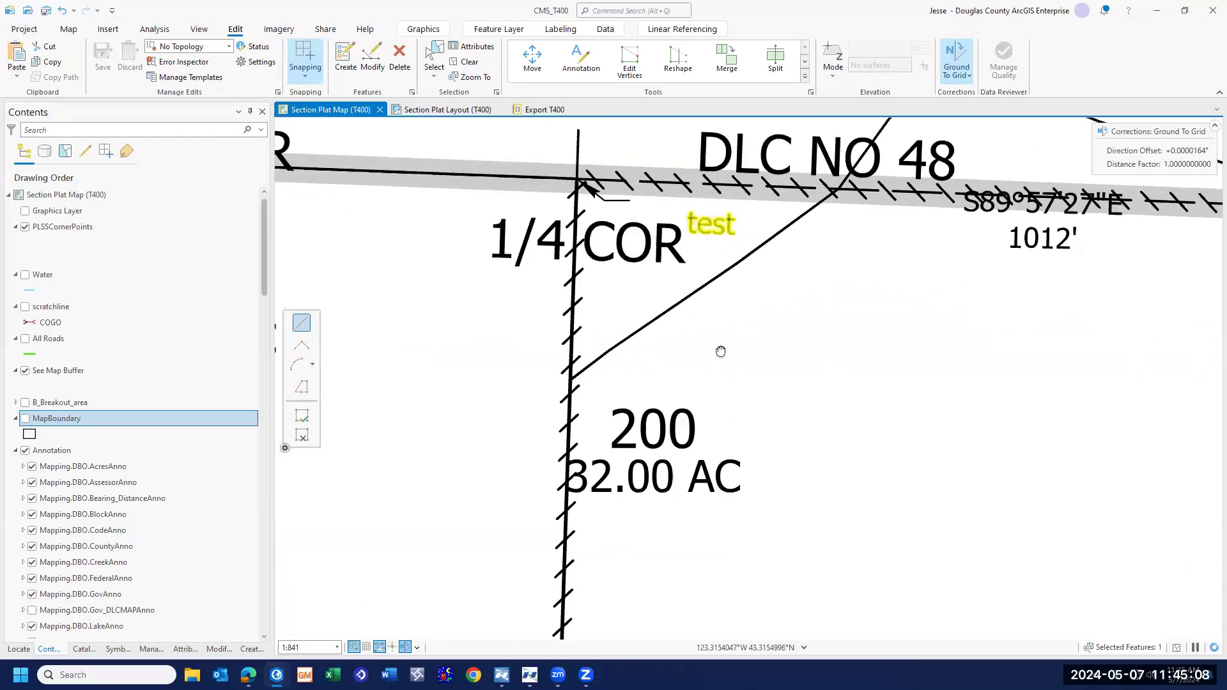
scroll(709, 396, "up", 2)
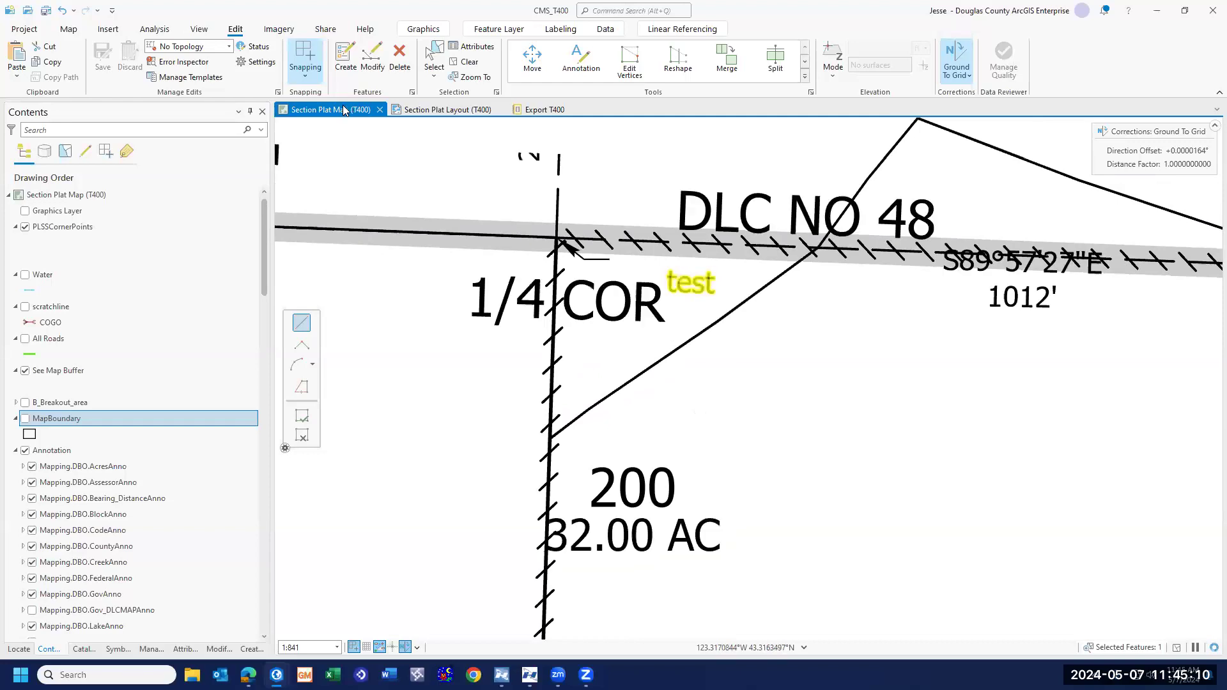
- Set the T400 Bearing_DistanceAnno template text to N0°22'29"W 232.2' and try placing it on one line beside taxlot 200's western boundary
left_click(346, 58)
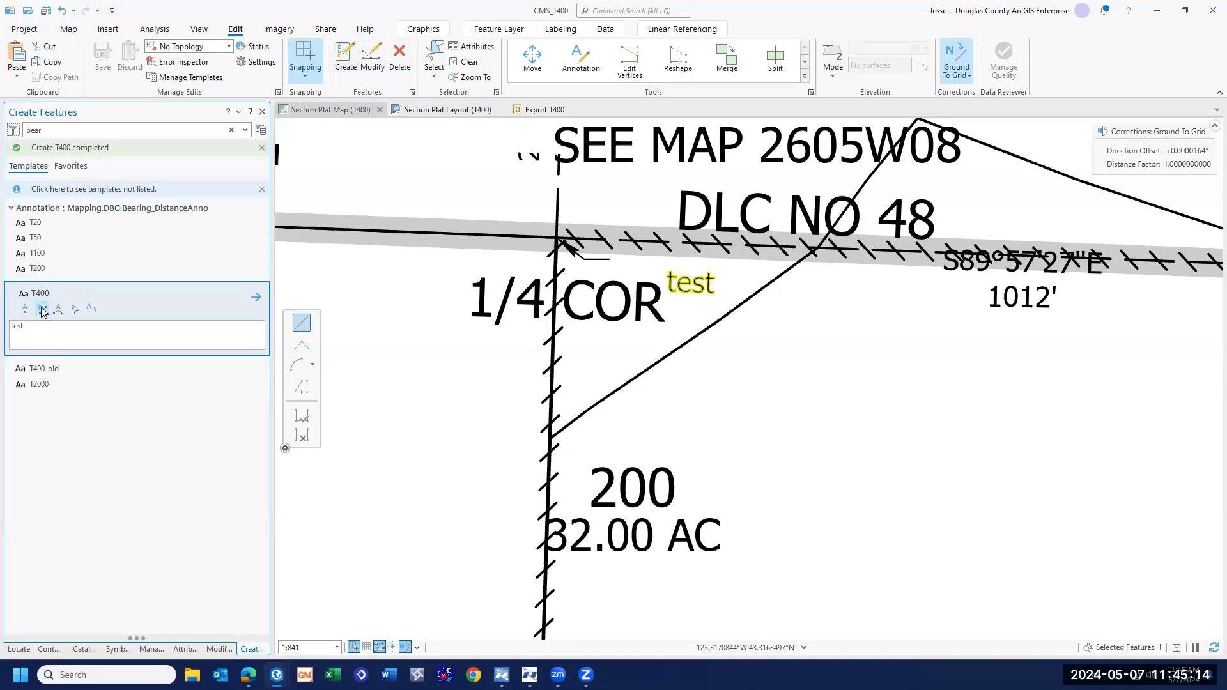
left_click(40, 330)
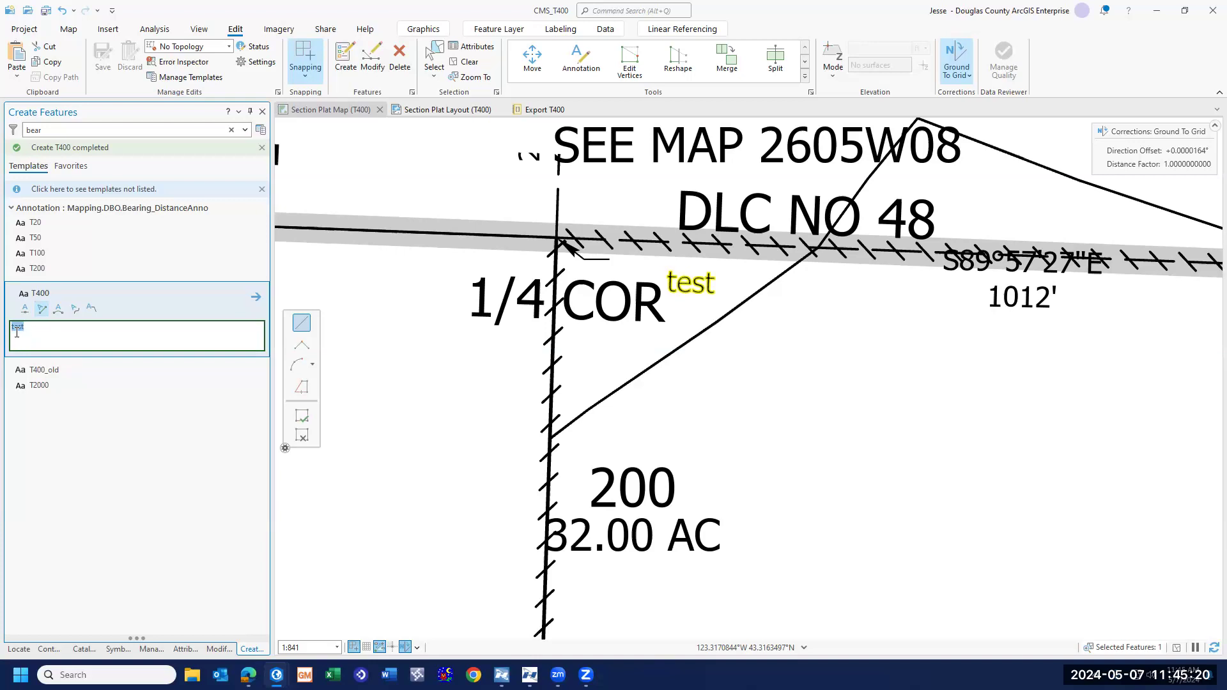
type("n")
type("W")
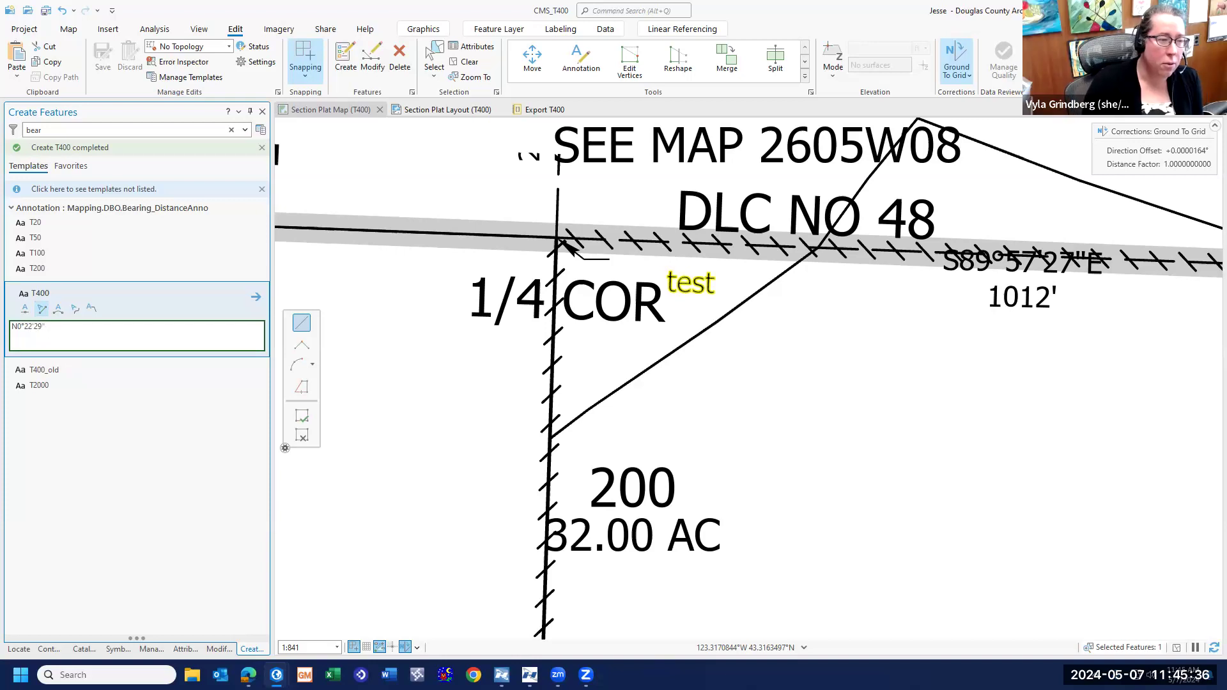
type(" 232.2'")
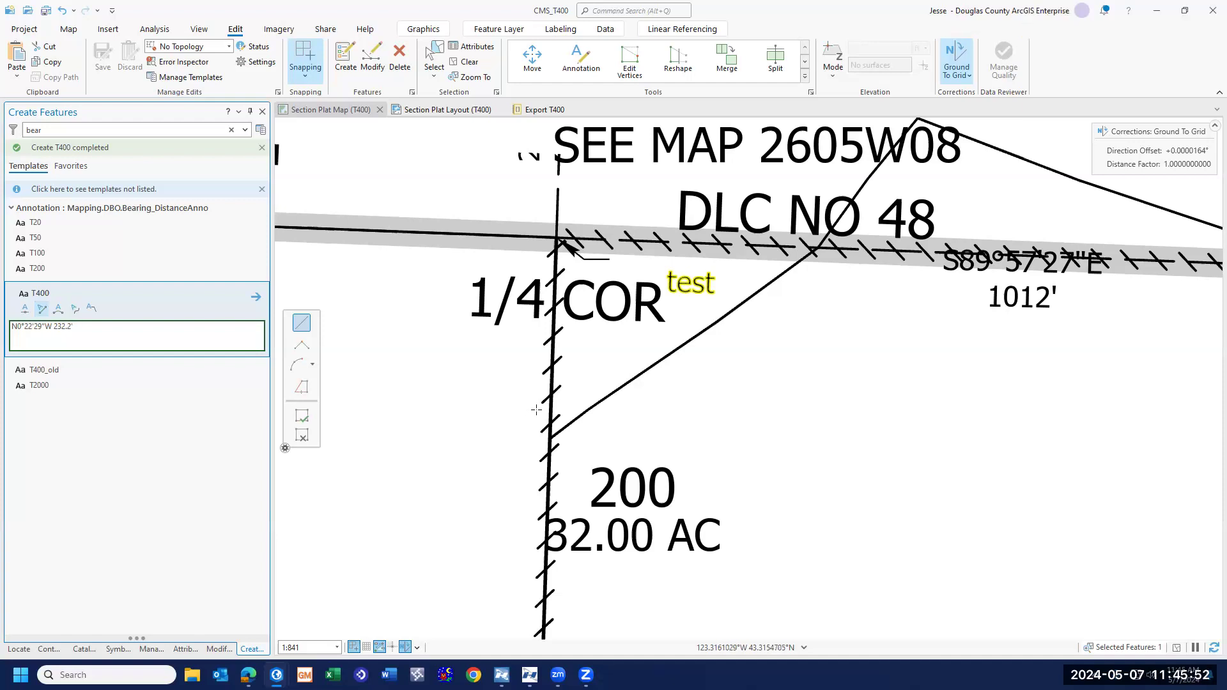
left_click(524, 429)
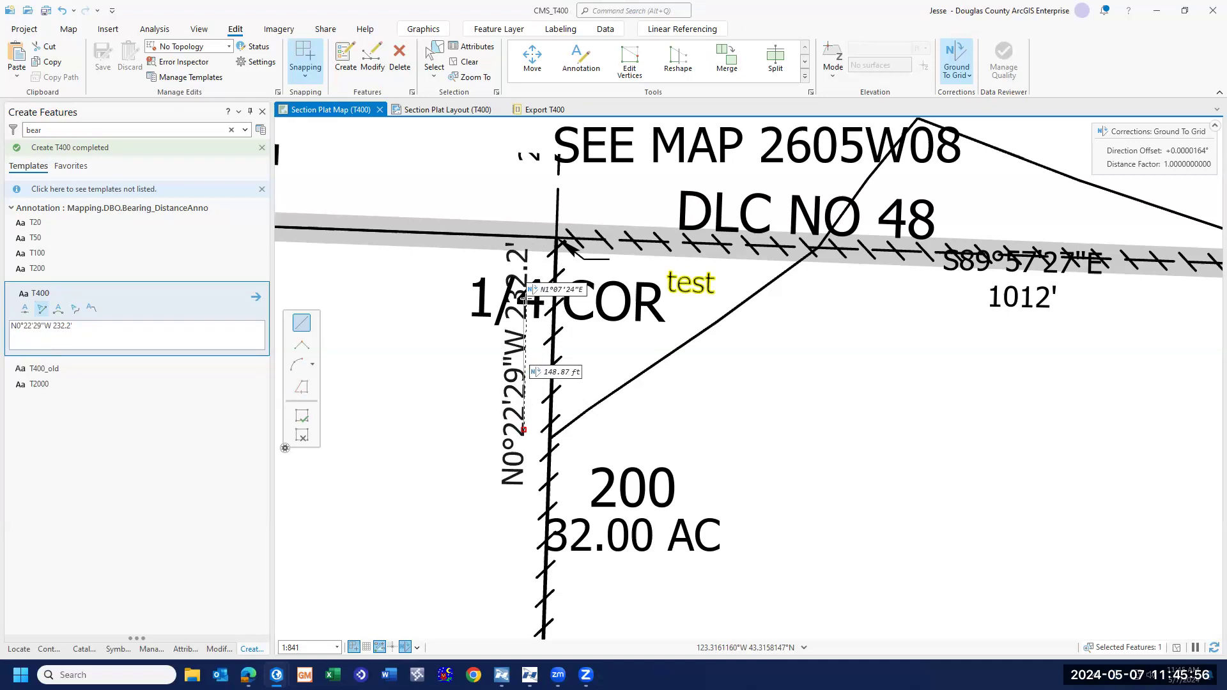
key("Escape")
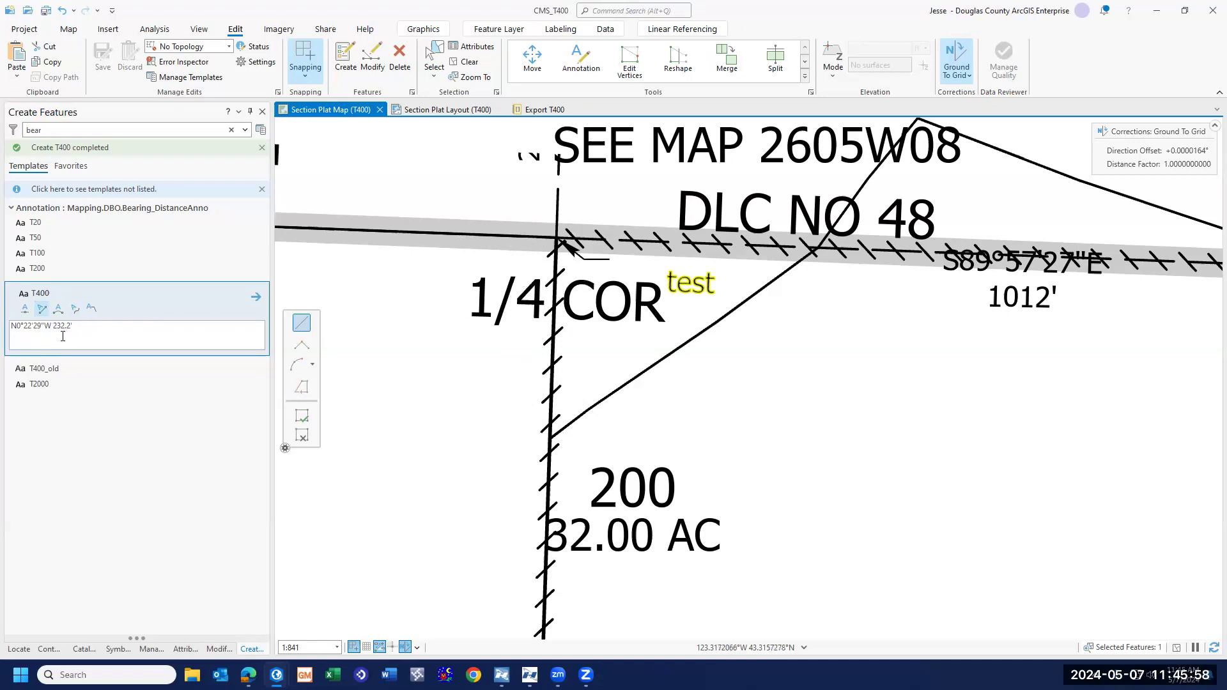
- Break the annotation text into two lines, N0°22'29"W and 232.2', and place it along taxlot 200's western boundary
left_click(58, 336)
key("Return")
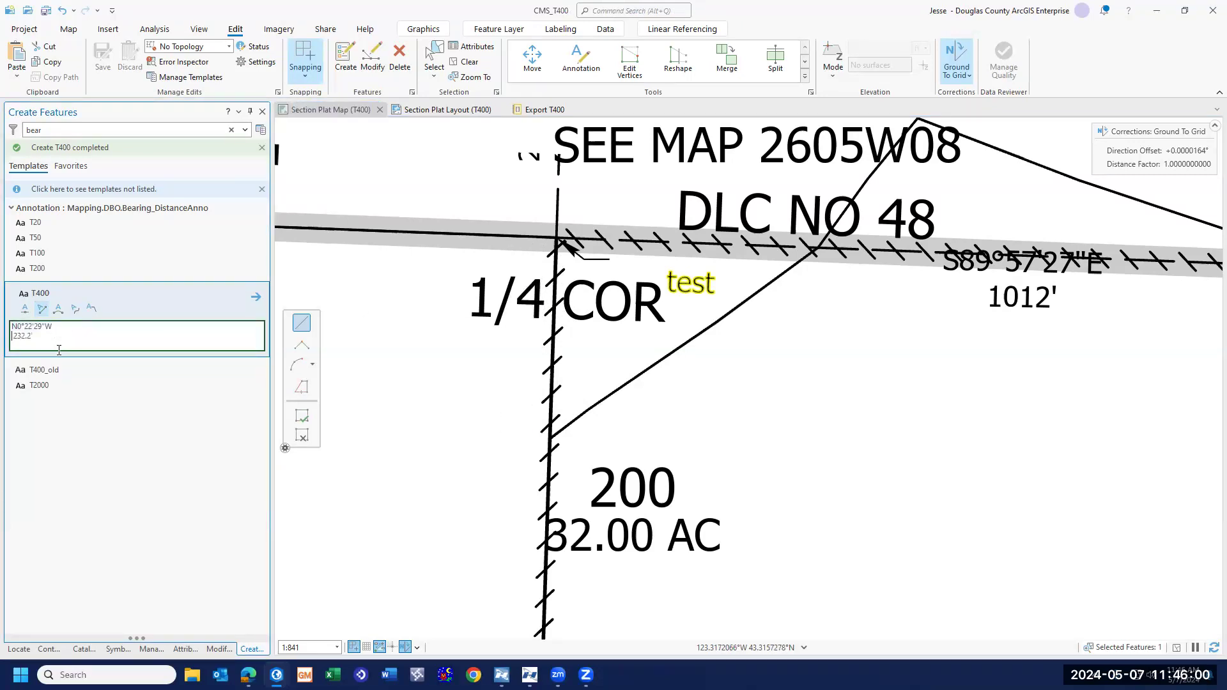
left_click(530, 431)
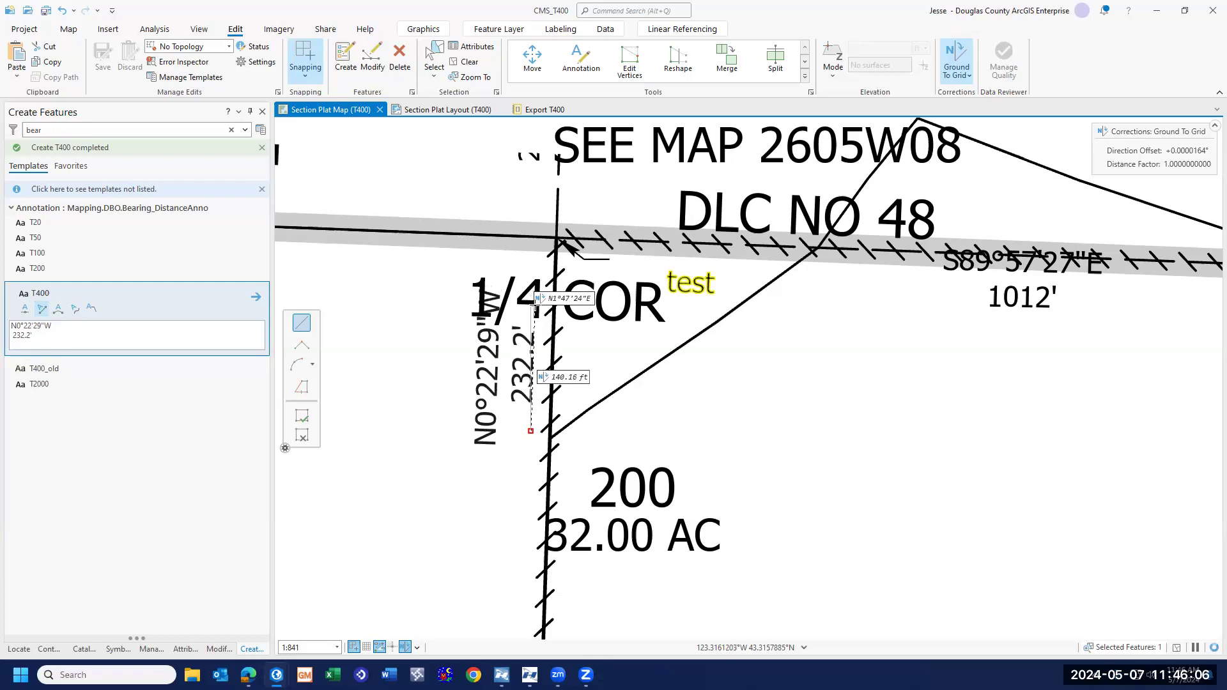
left_click(534, 302)
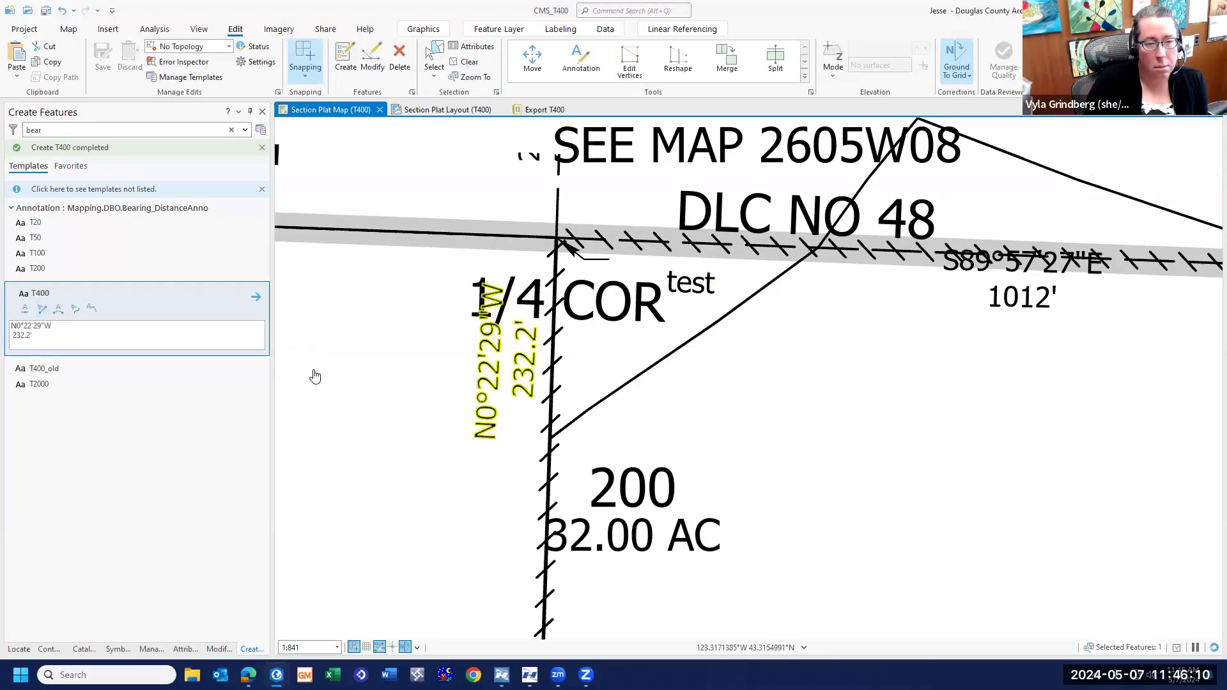
- Delete the 1/4 COR annotation that overlaps the new bearing text near taxlot 200, and clear the selection
left_click(435, 57)
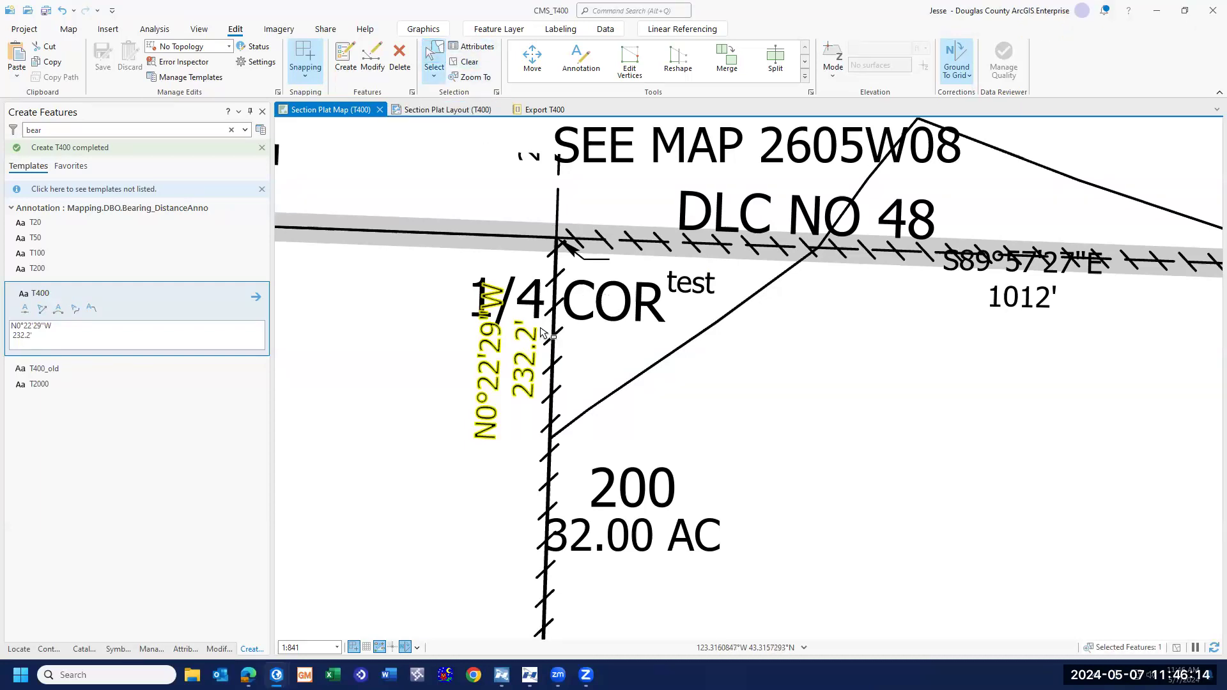
left_click(540, 333)
left_click(399, 61)
left_click(643, 368)
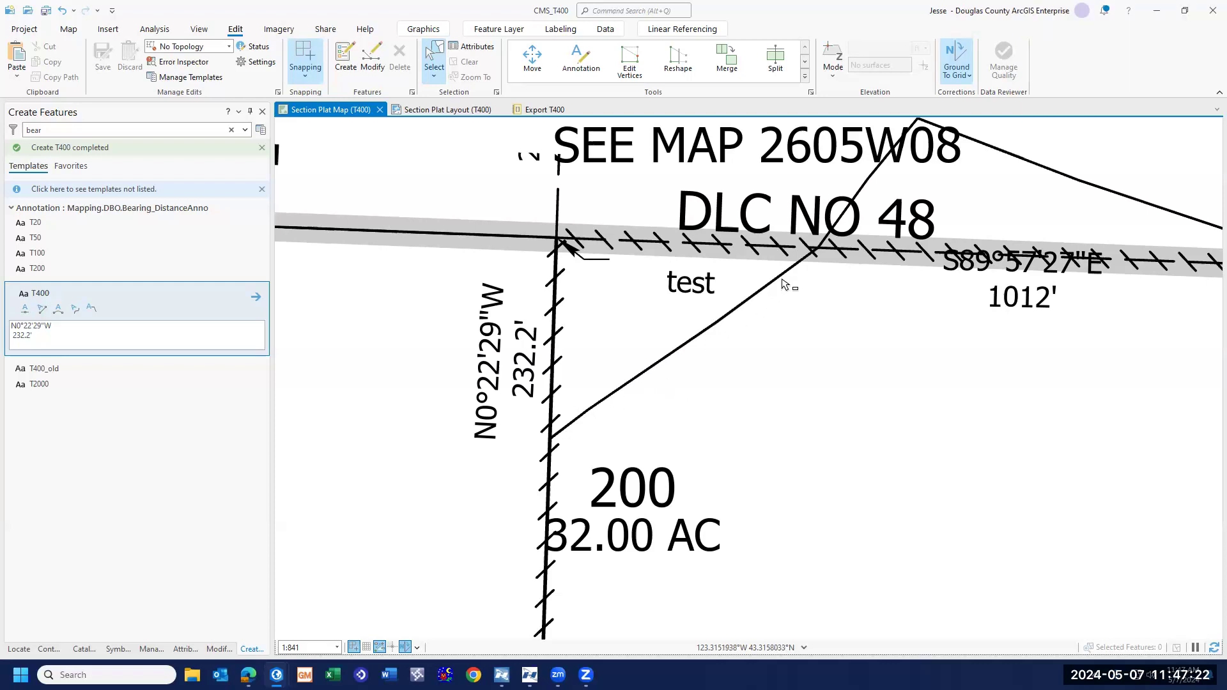
- Check the PARCEL 501 bearing list in the Section Plat Layout against the numbered courses along taxlot 501's western boundary in the map
left_click_drag(750, 364, 654, 440)
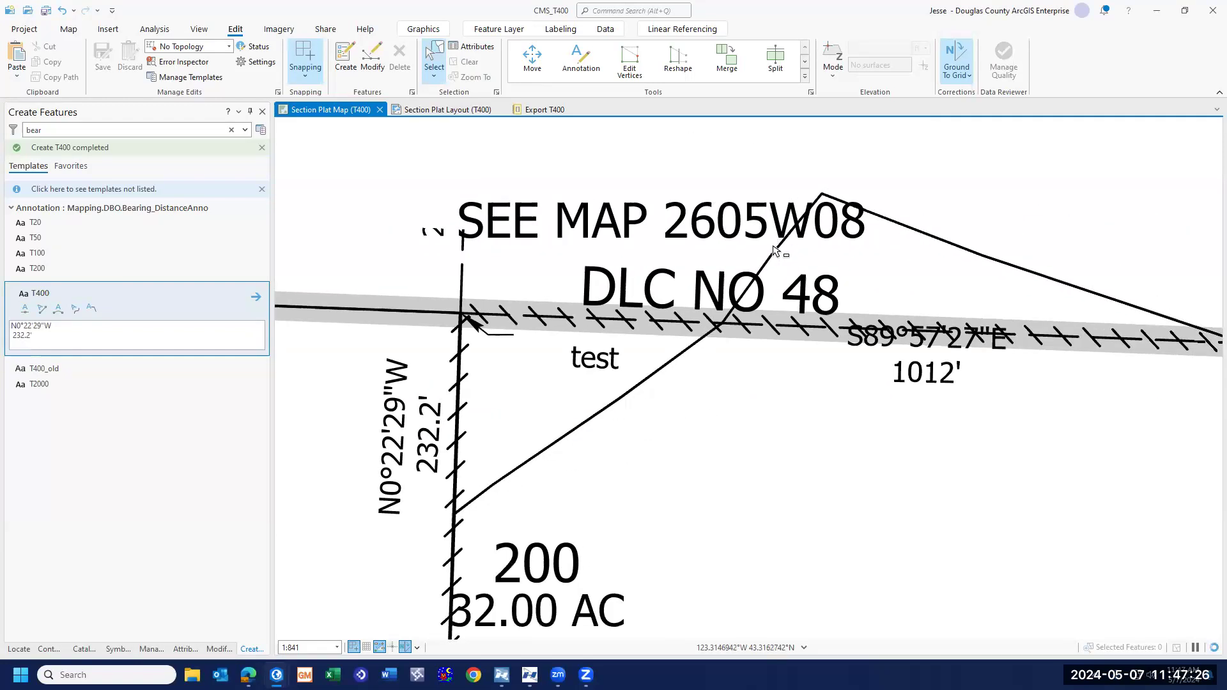
left_click(457, 119)
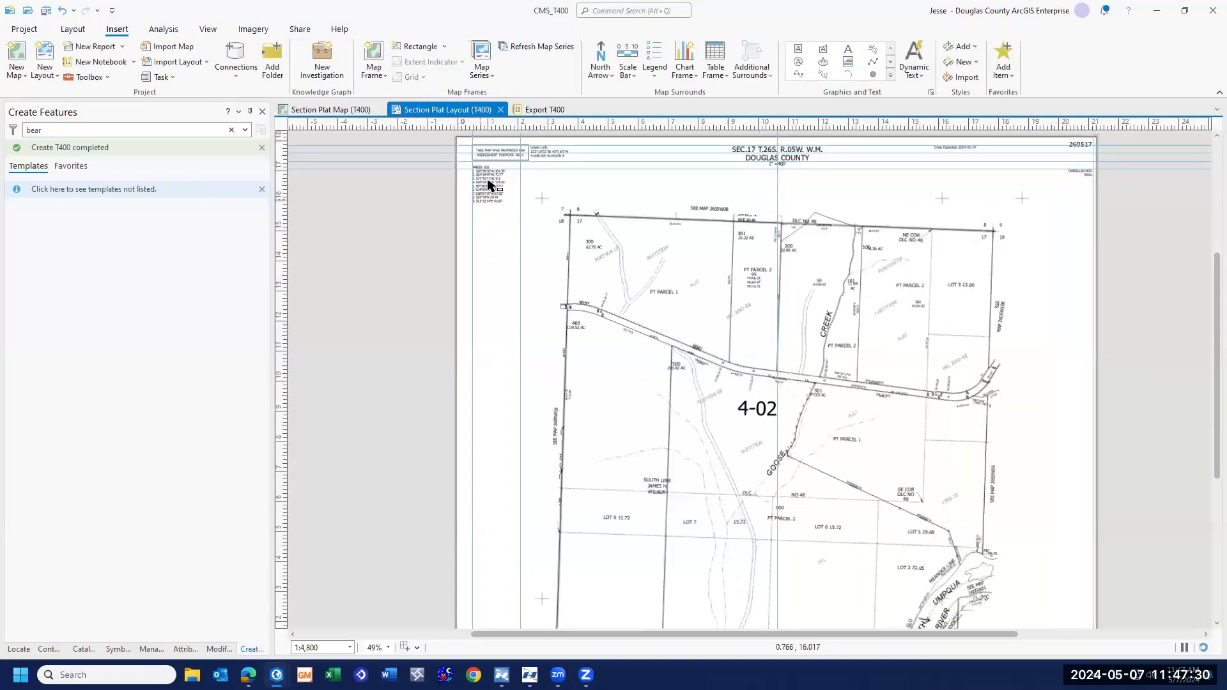
scroll(488, 185, "up", 8)
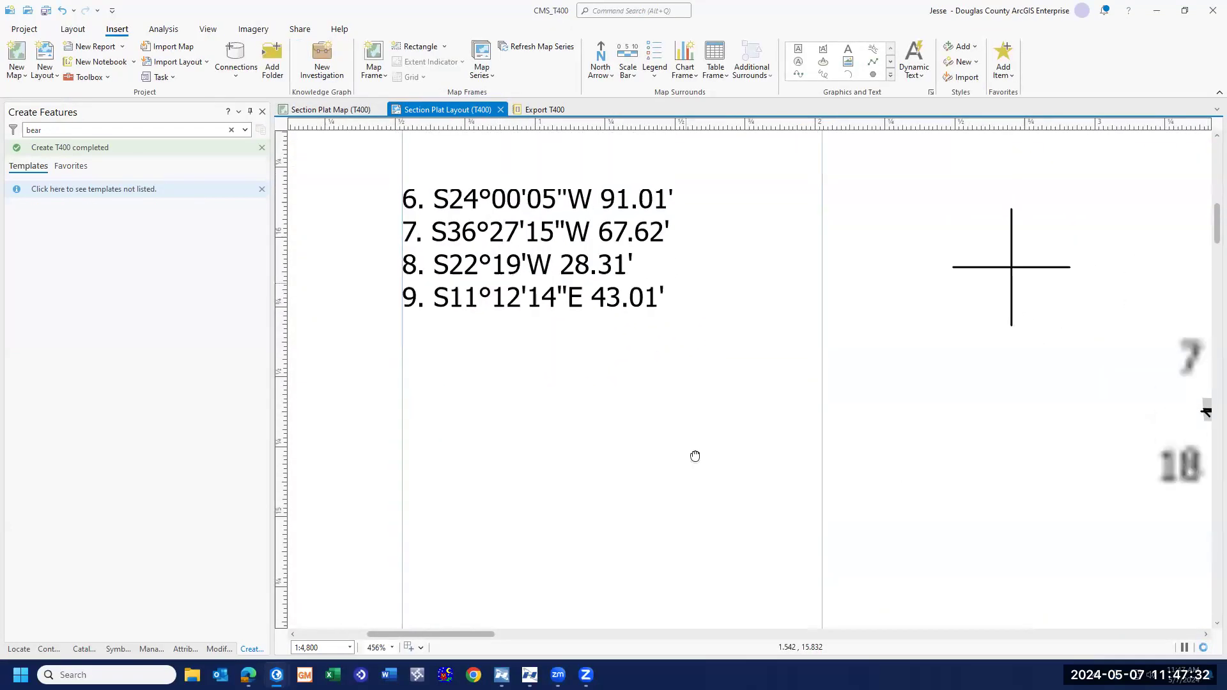
left_click_drag(696, 456, 694, 489)
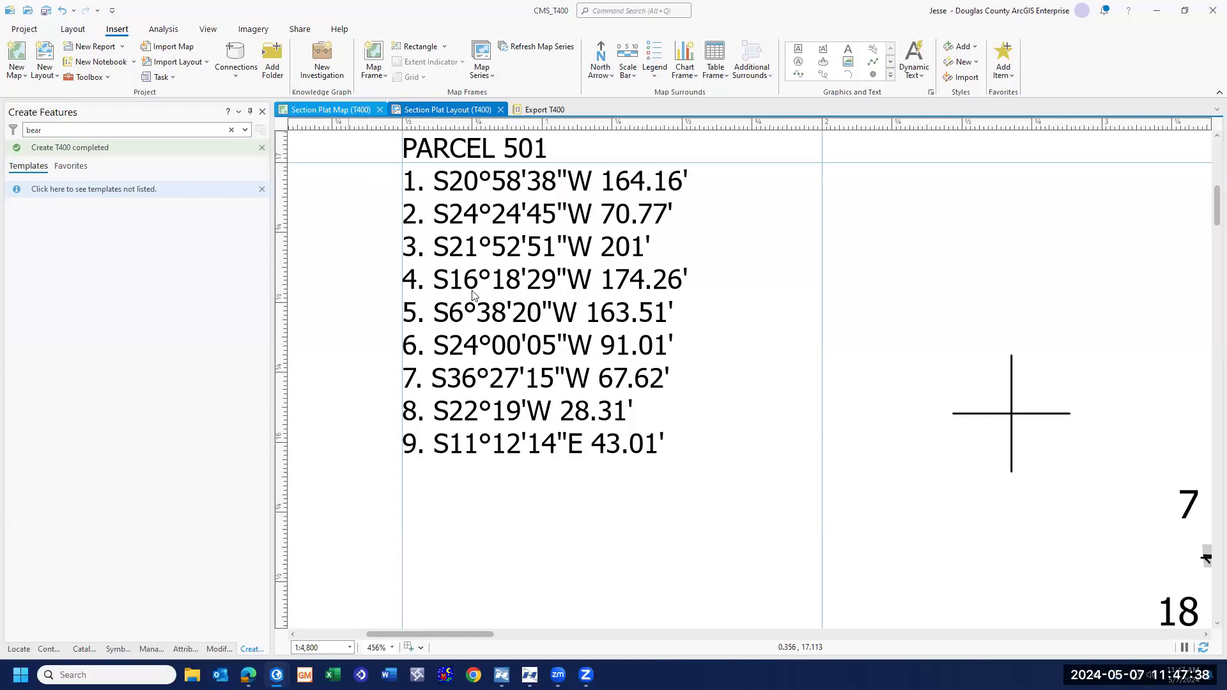
scroll(669, 414, "down", 5)
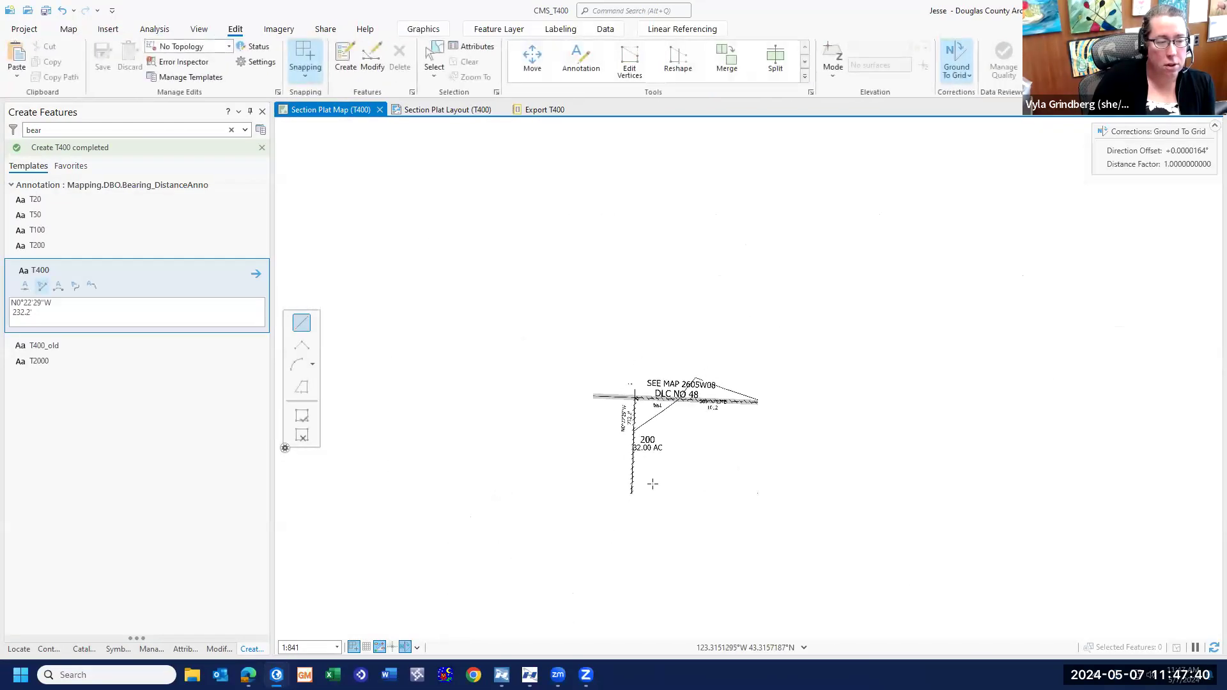
left_click_drag(607, 487, 898, 396)
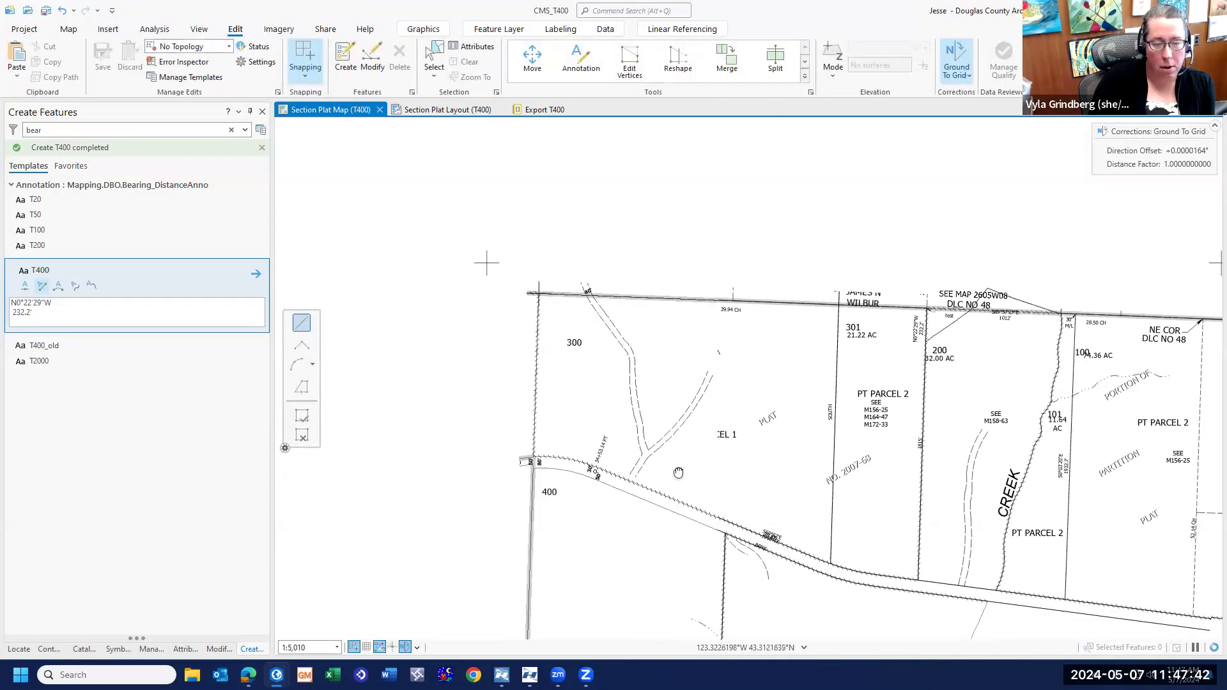
left_click_drag(678, 473, 734, 245)
left_click_drag(834, 489, 729, 296)
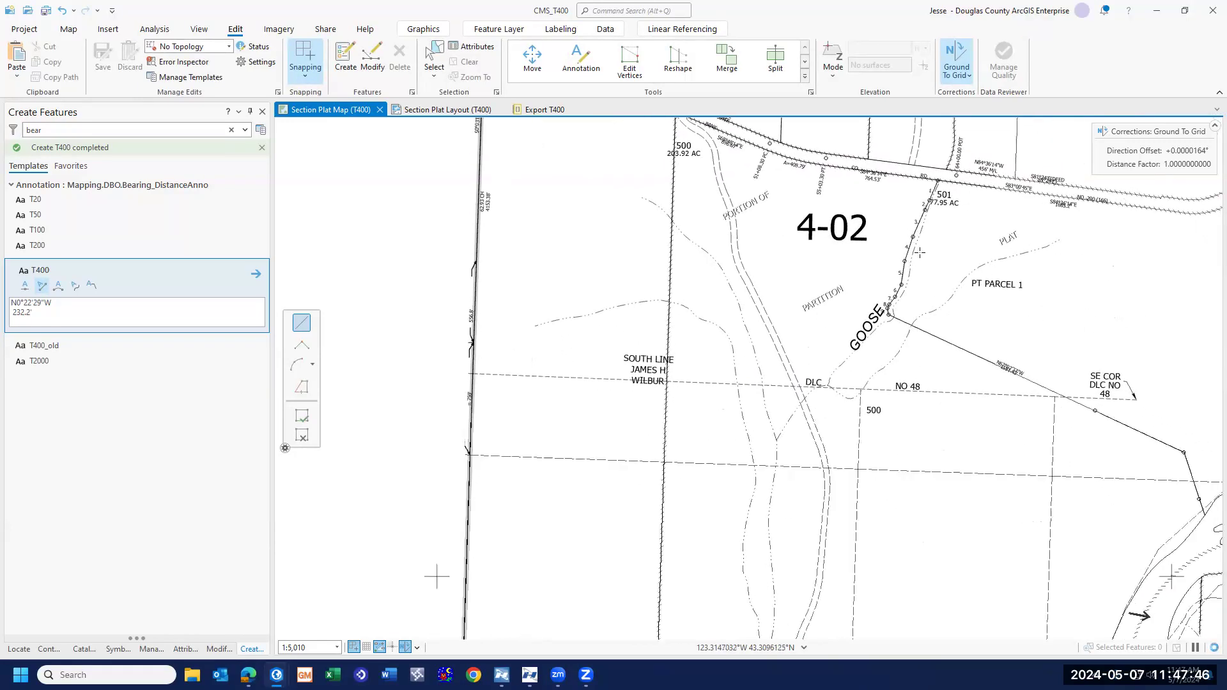
scroll(919, 253, "up", 4)
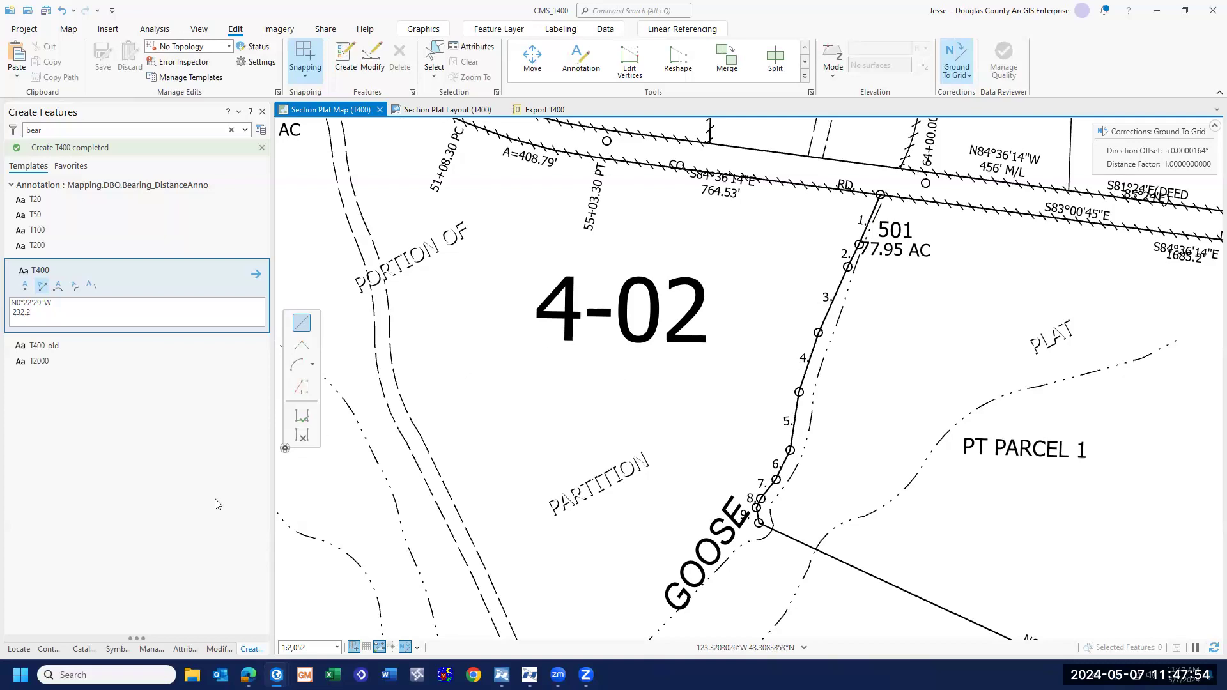
- Open the MapBoundary attribute table and find map number 260517 in the Map_Number field
left_click(49, 649)
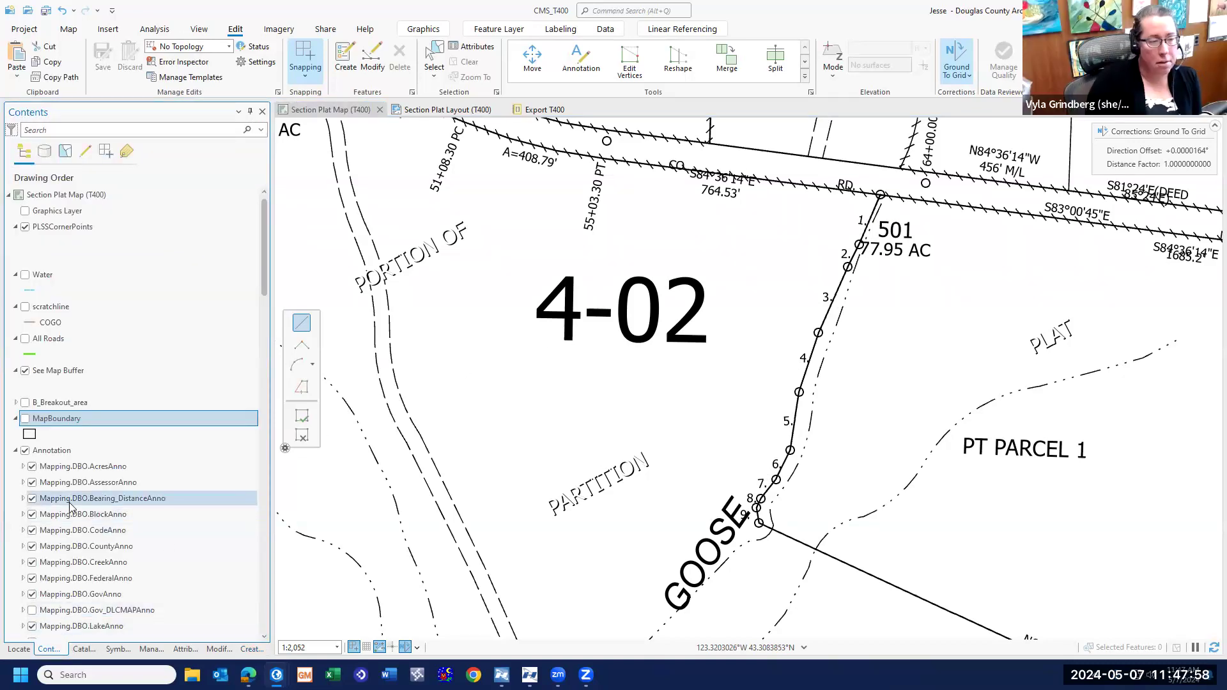
right_click(62, 428)
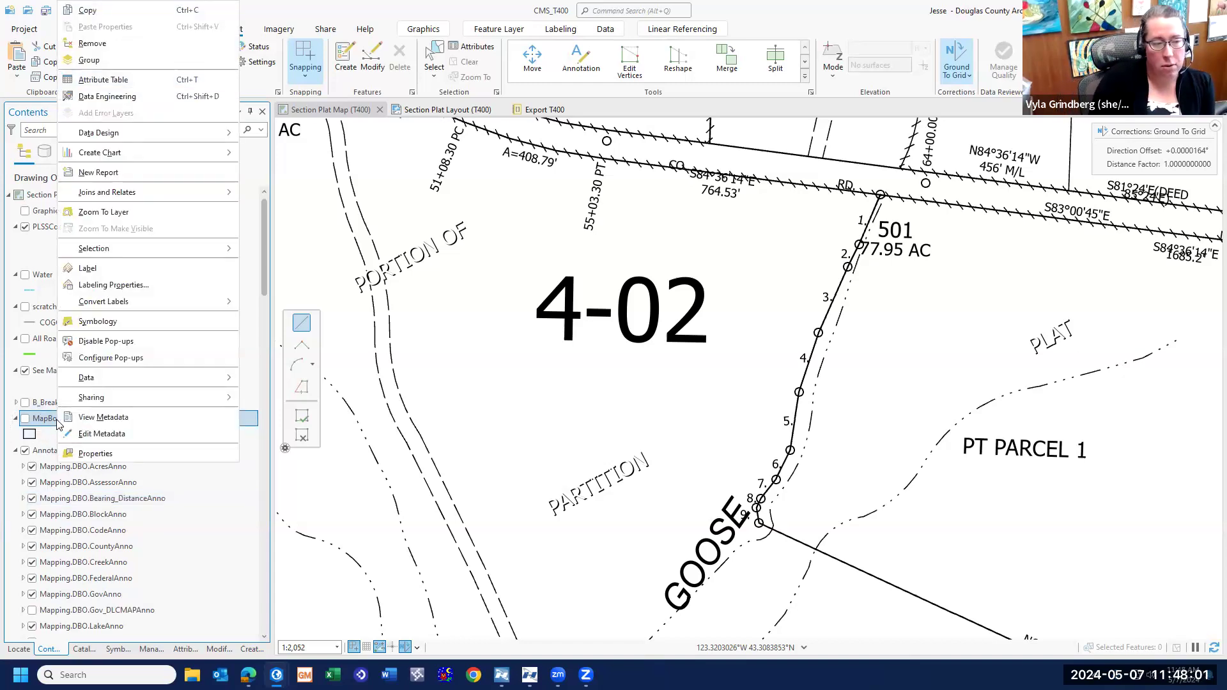
left_click(99, 80)
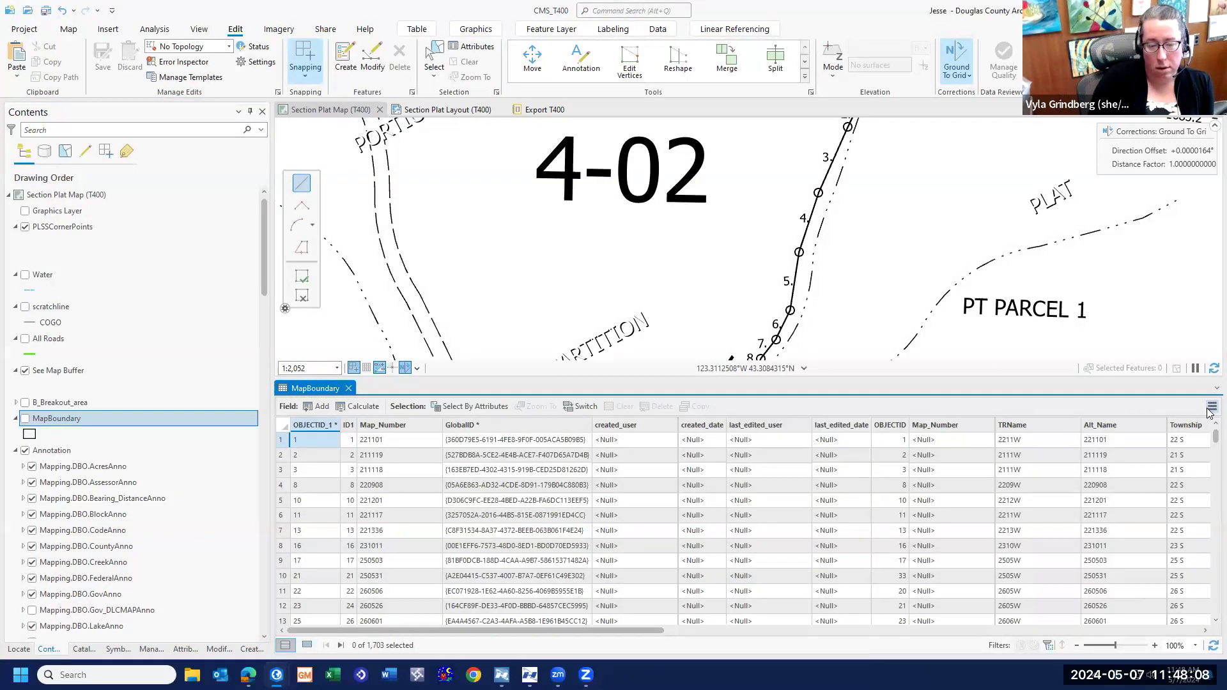
left_click(1210, 409)
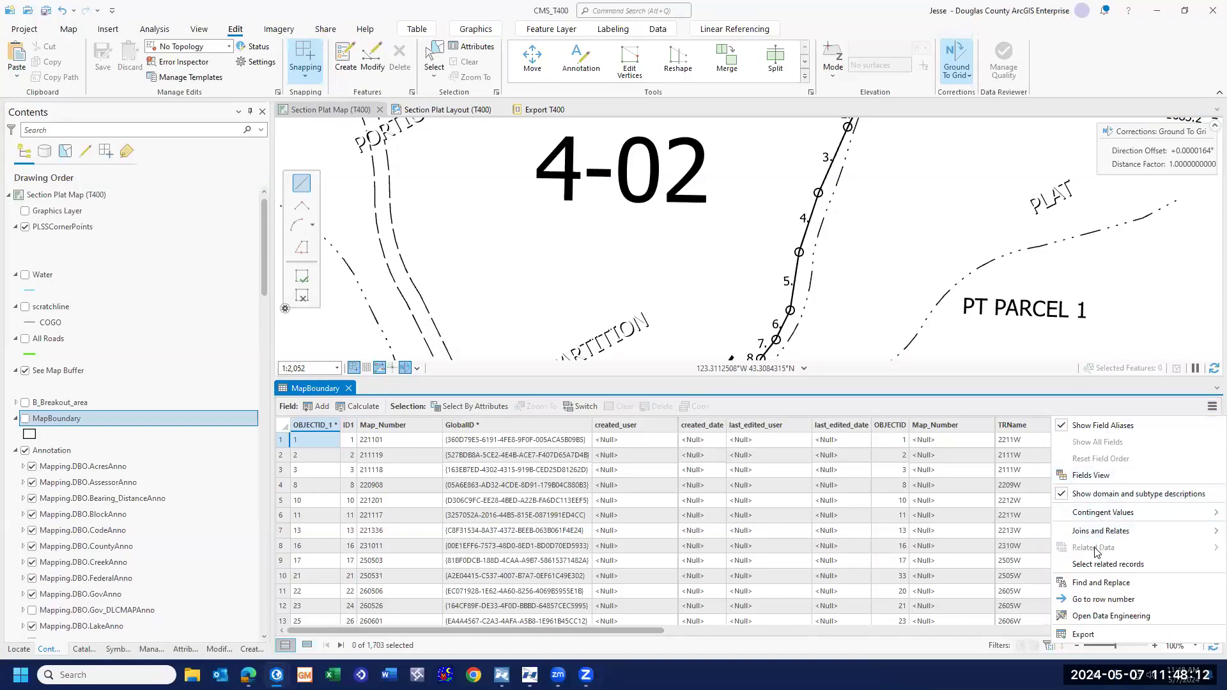
left_click(1095, 582)
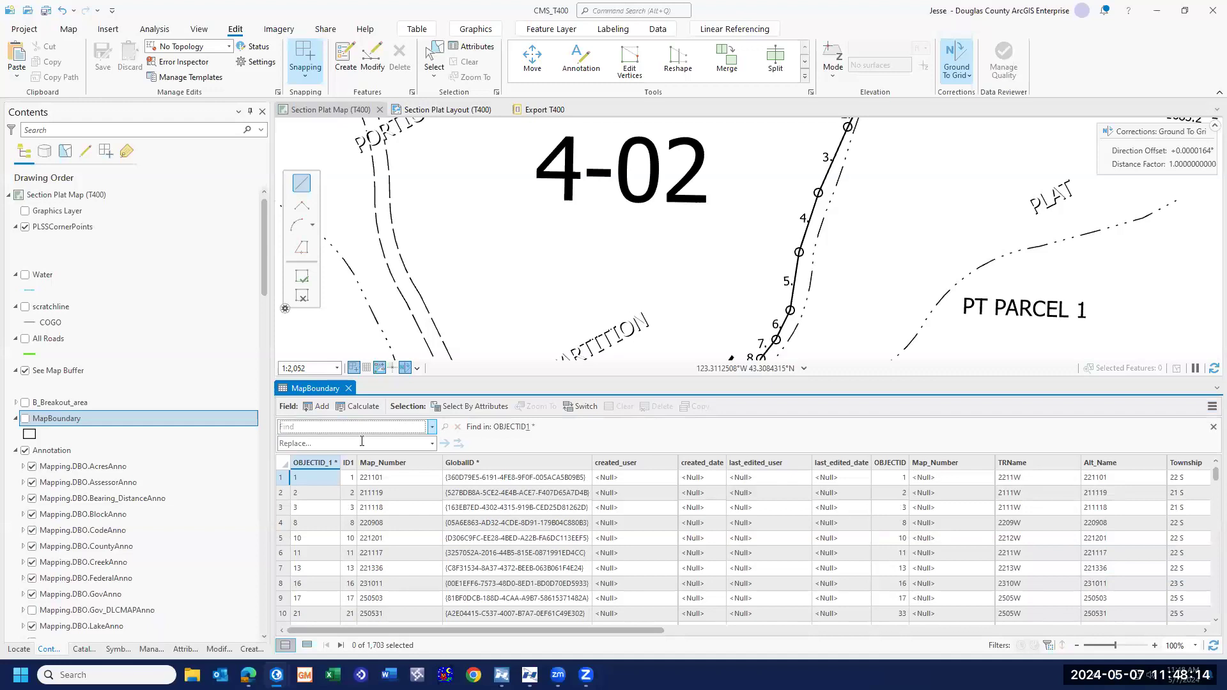
left_click(379, 464)
left_click(314, 425)
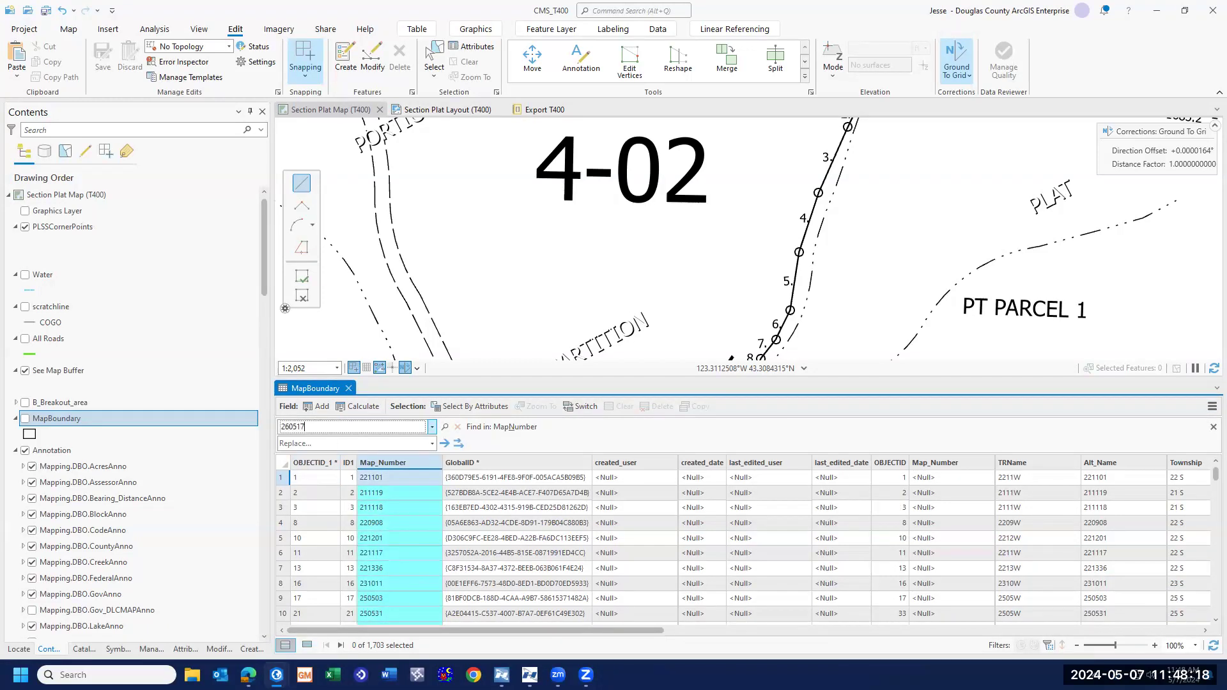
key("Return")
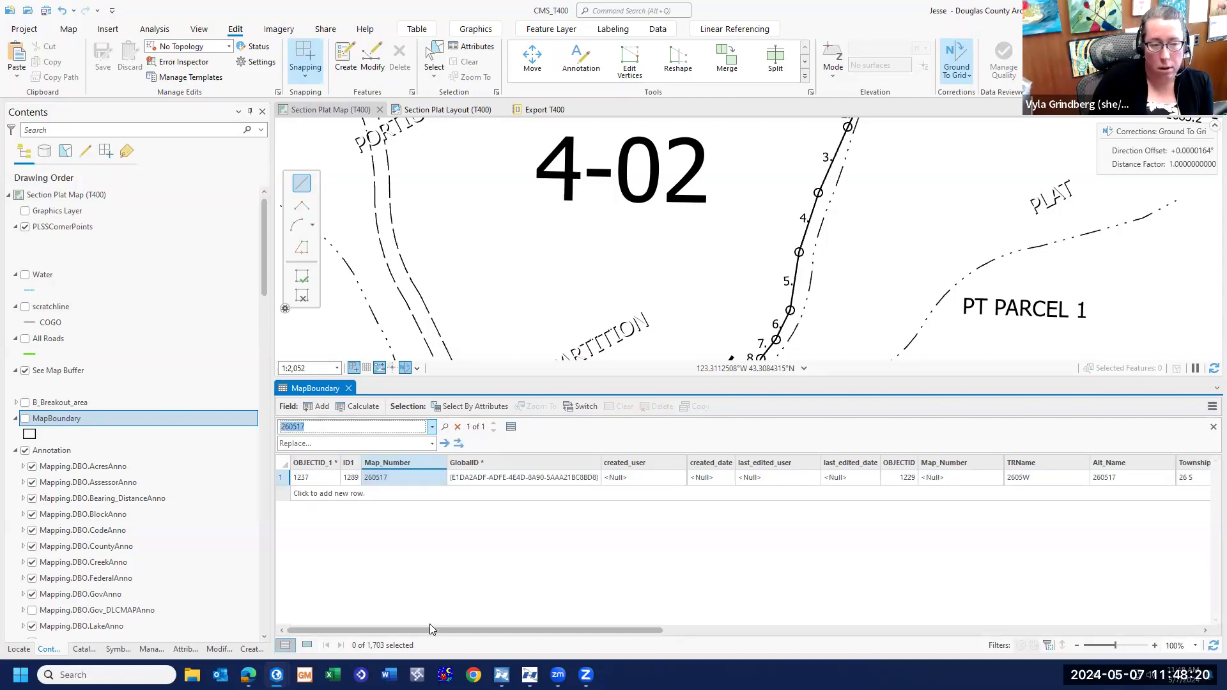
- Open the MeasureNotes entry of the 260517 record and read its full PARCEL 501 bearing list
left_click_drag(433, 629, 930, 641)
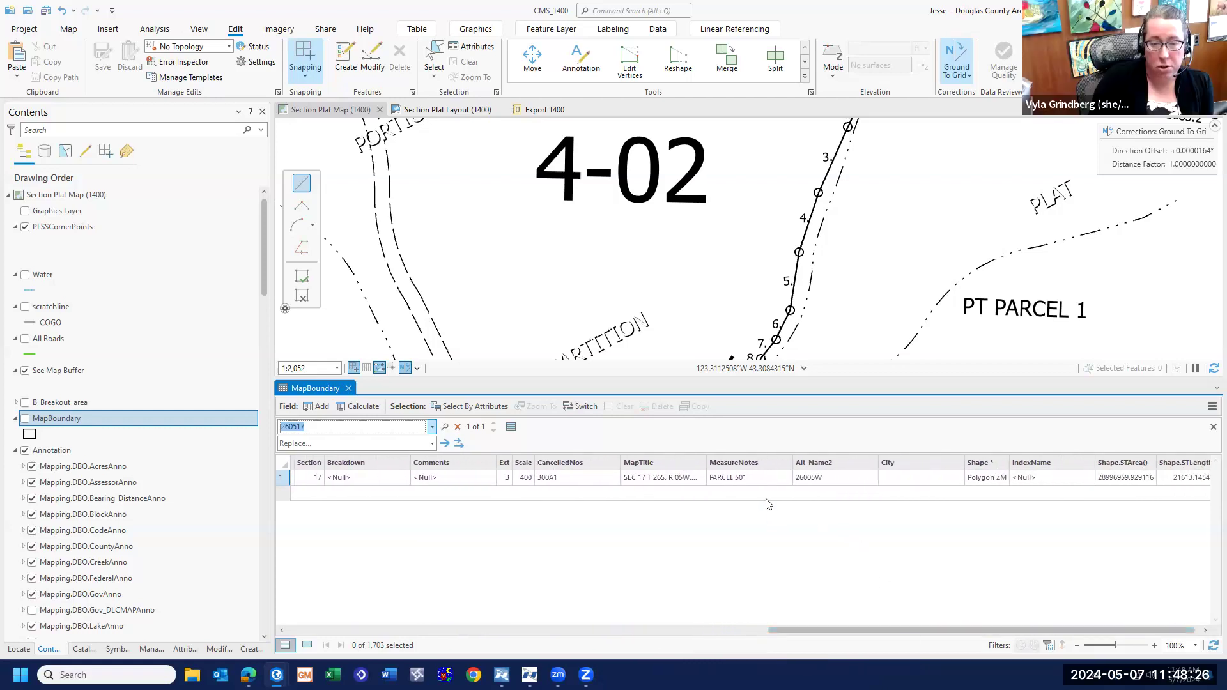
left_click(769, 478)
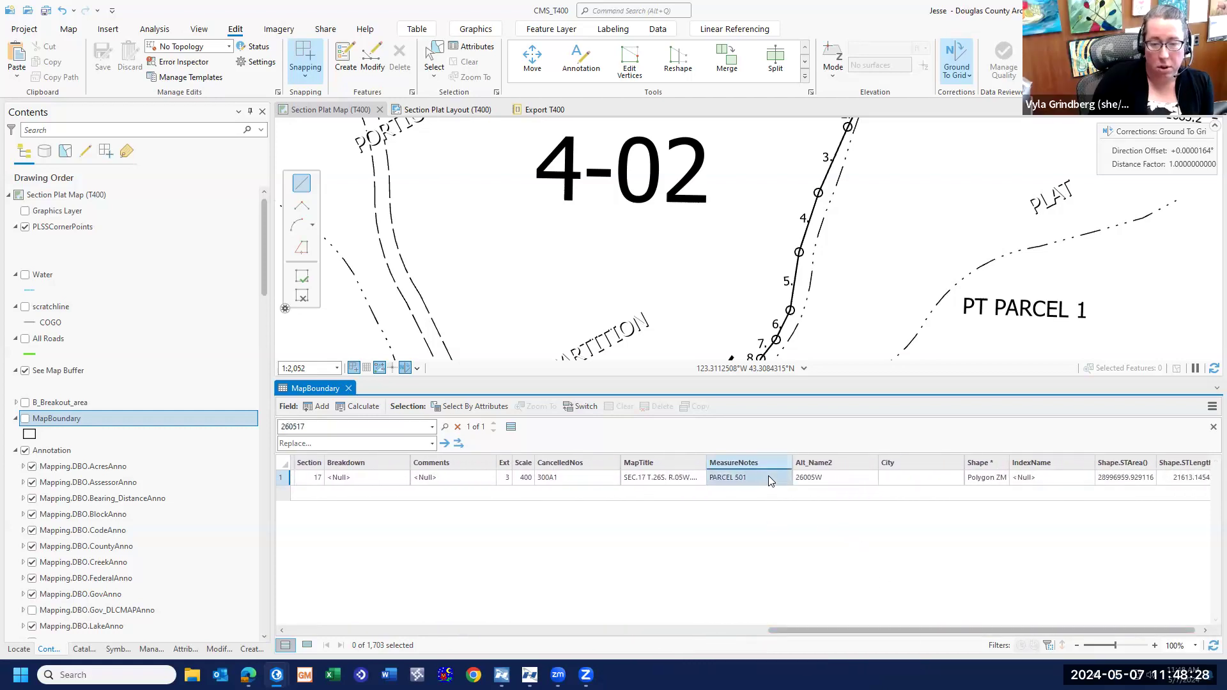
double_click(769, 476)
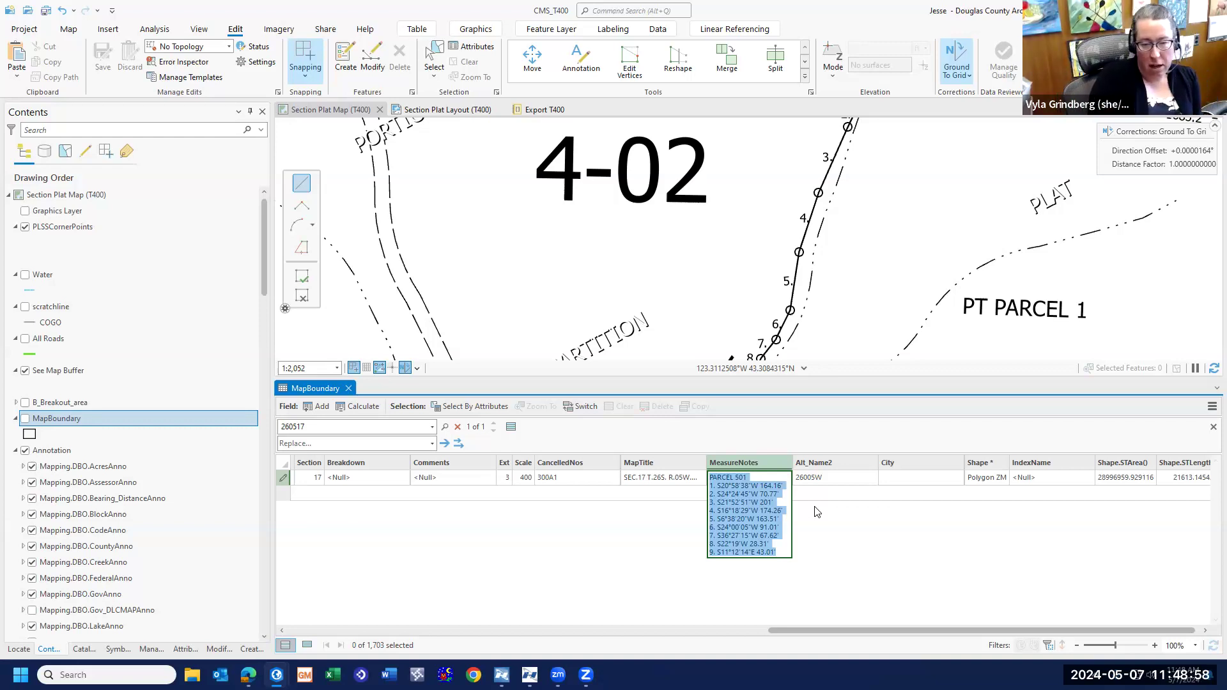
key("Return")
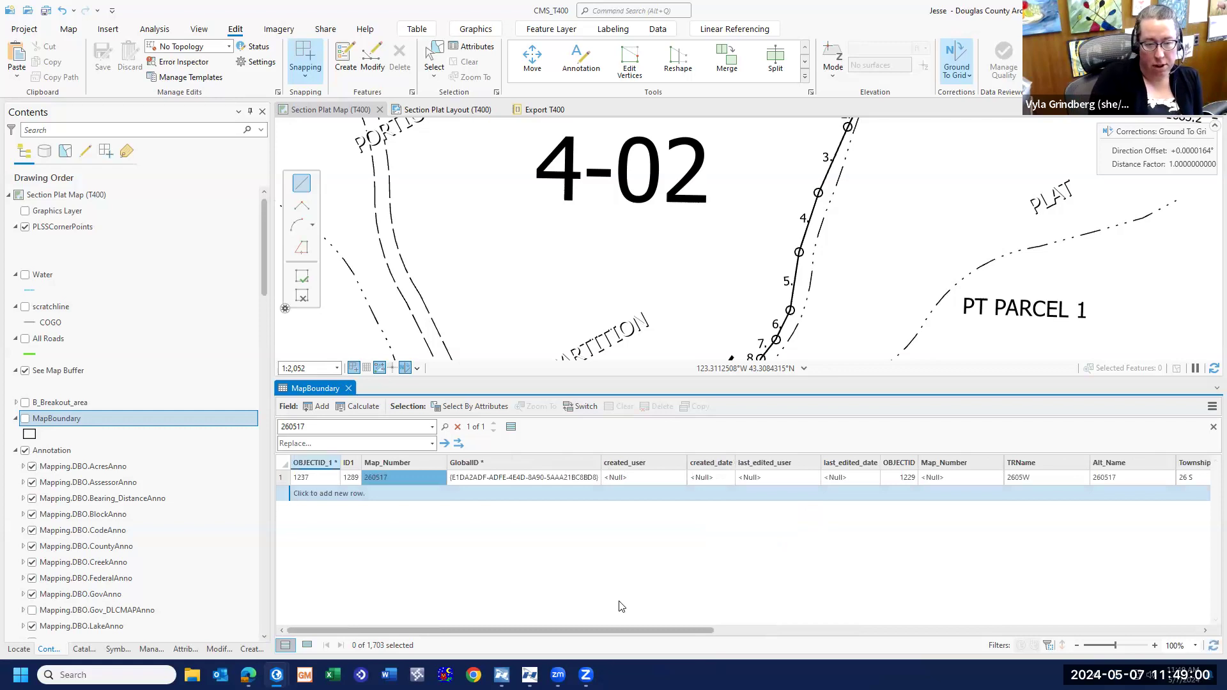
- Add 201 to the CancelledNos value of the 260517 record so it reads 300A1 201
left_click_drag(538, 629, 798, 639)
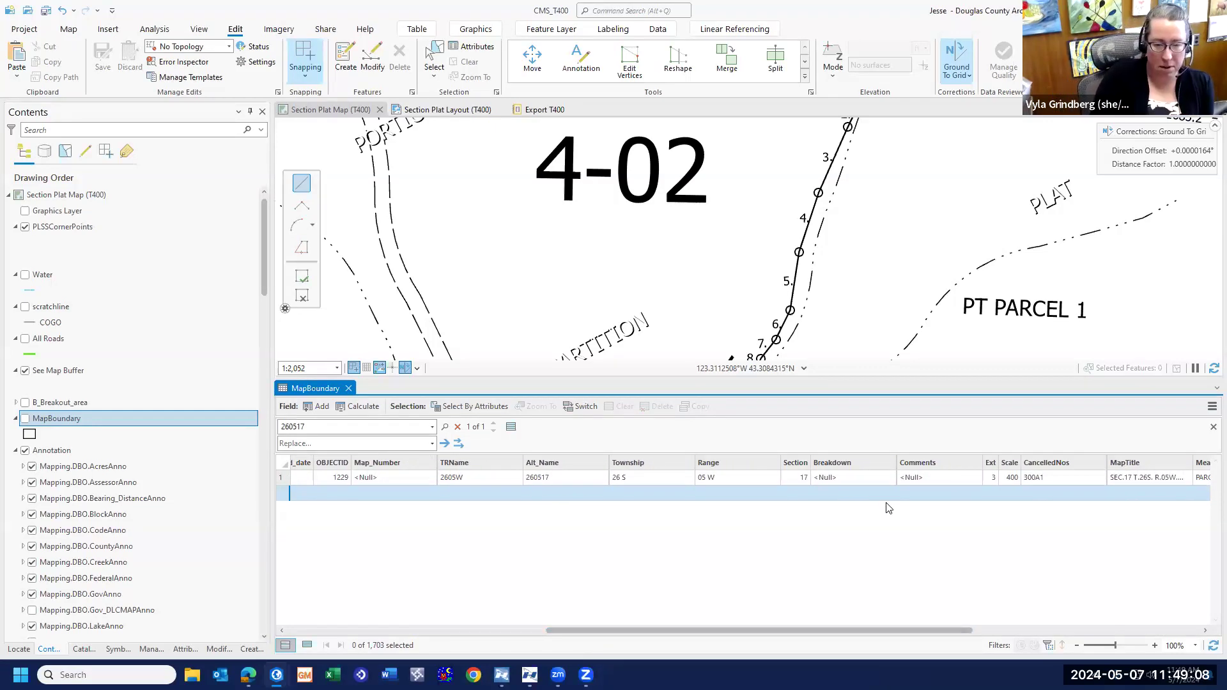
double_click(1066, 477)
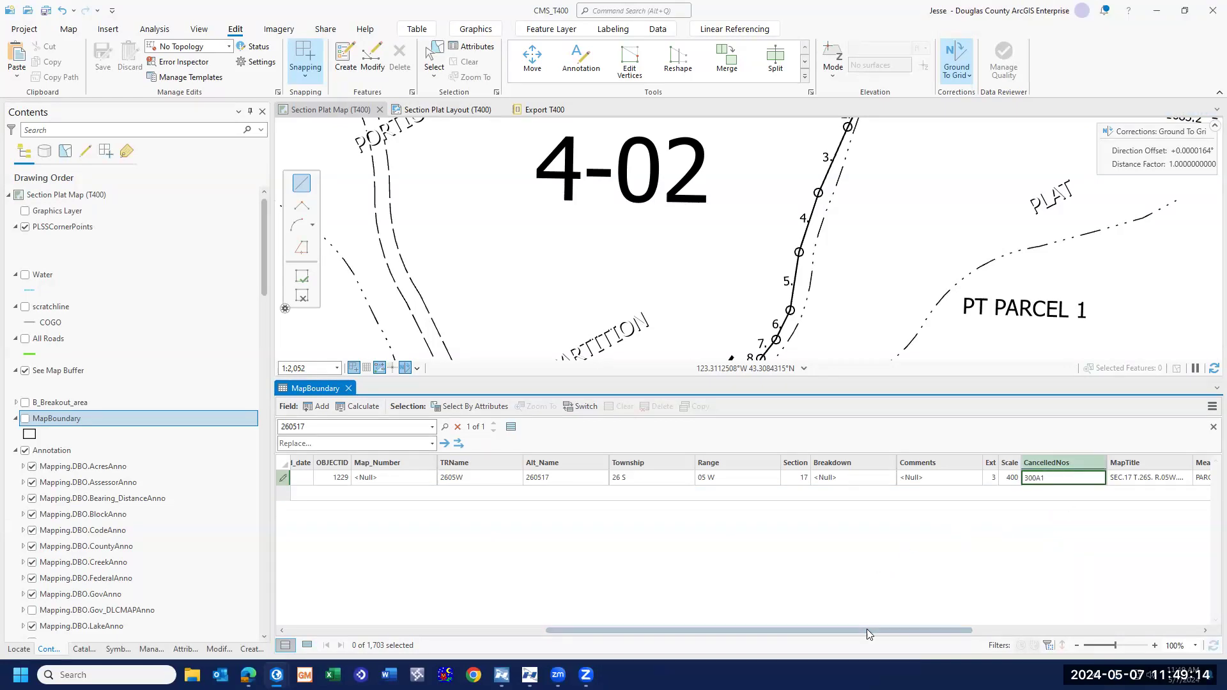
mouse_move(867, 629)
left_mouse_down()
mouse_move(825, 629)
mouse_move(856, 629)
left_mouse_up()
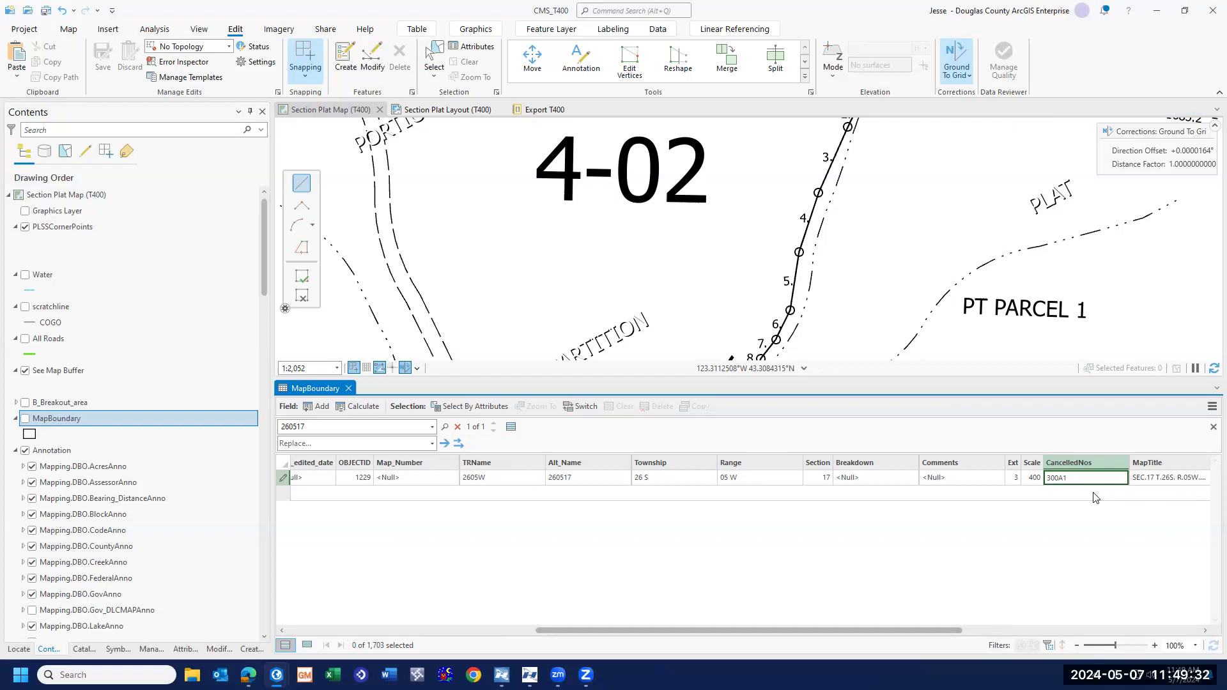
double_click(1079, 484)
left_click(1075, 479)
type("201")
key("Return")
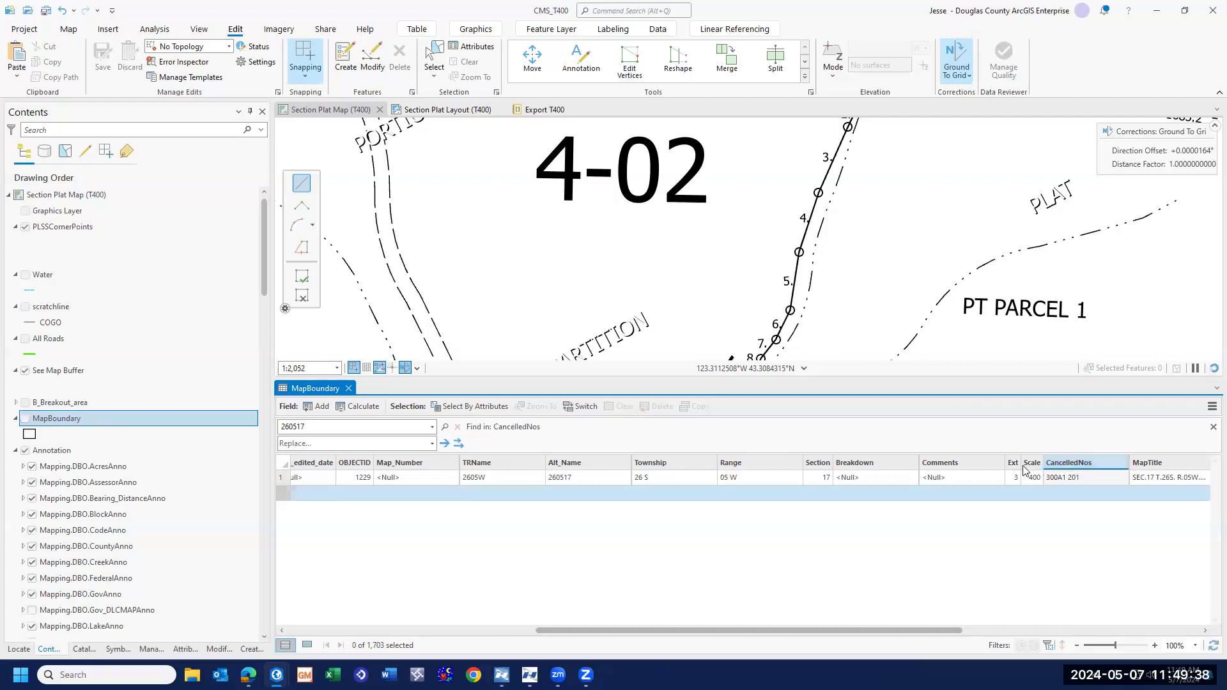
- Check the CANCELLED NOS note in the Section Plat Layout page's upper-right corner and return to the Section Plat Map
left_click(453, 111)
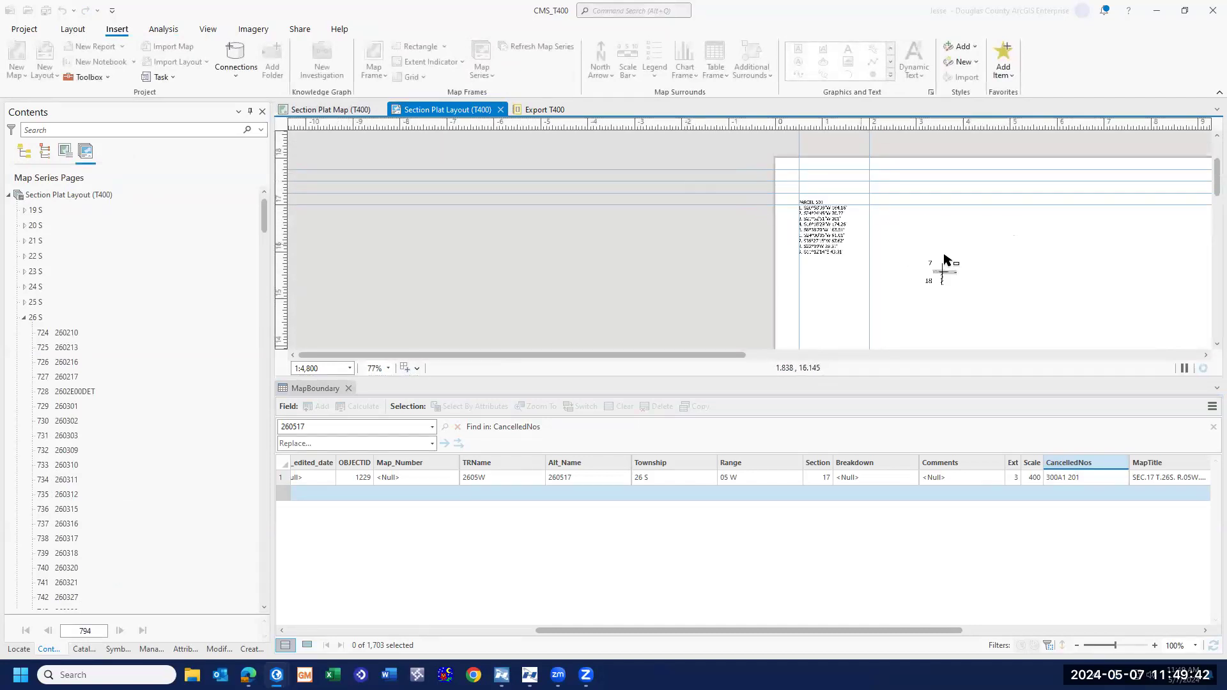
scroll(1049, 252, "down", 5)
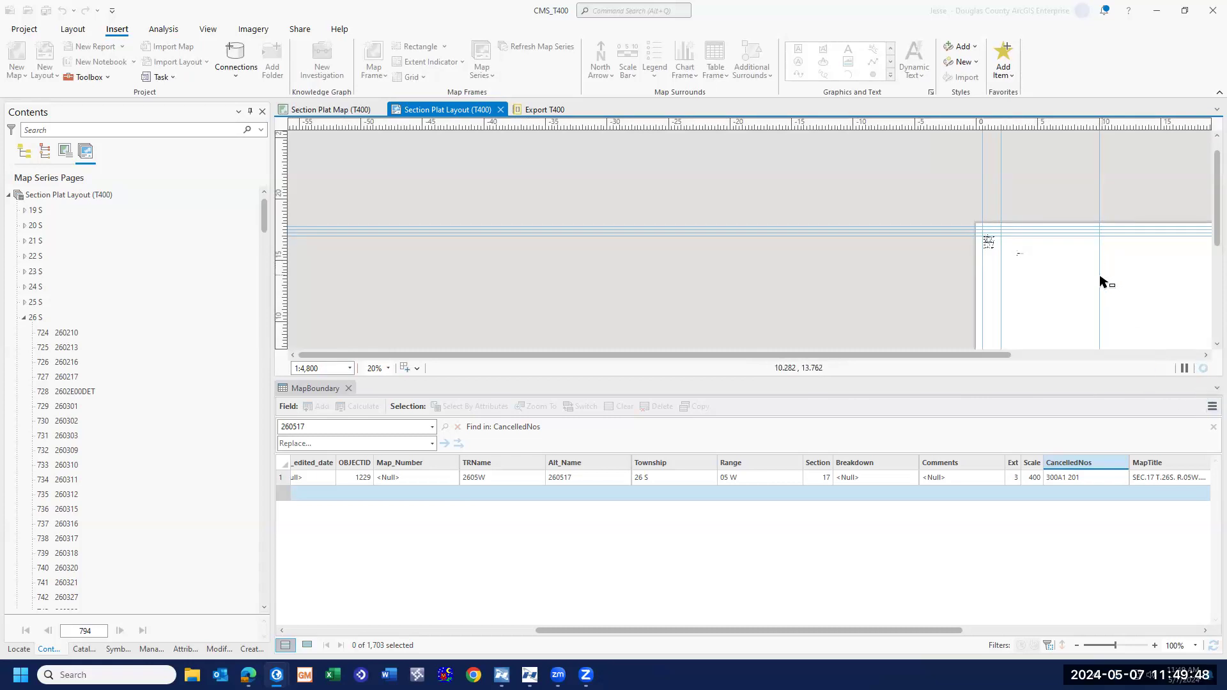
left_click(349, 389)
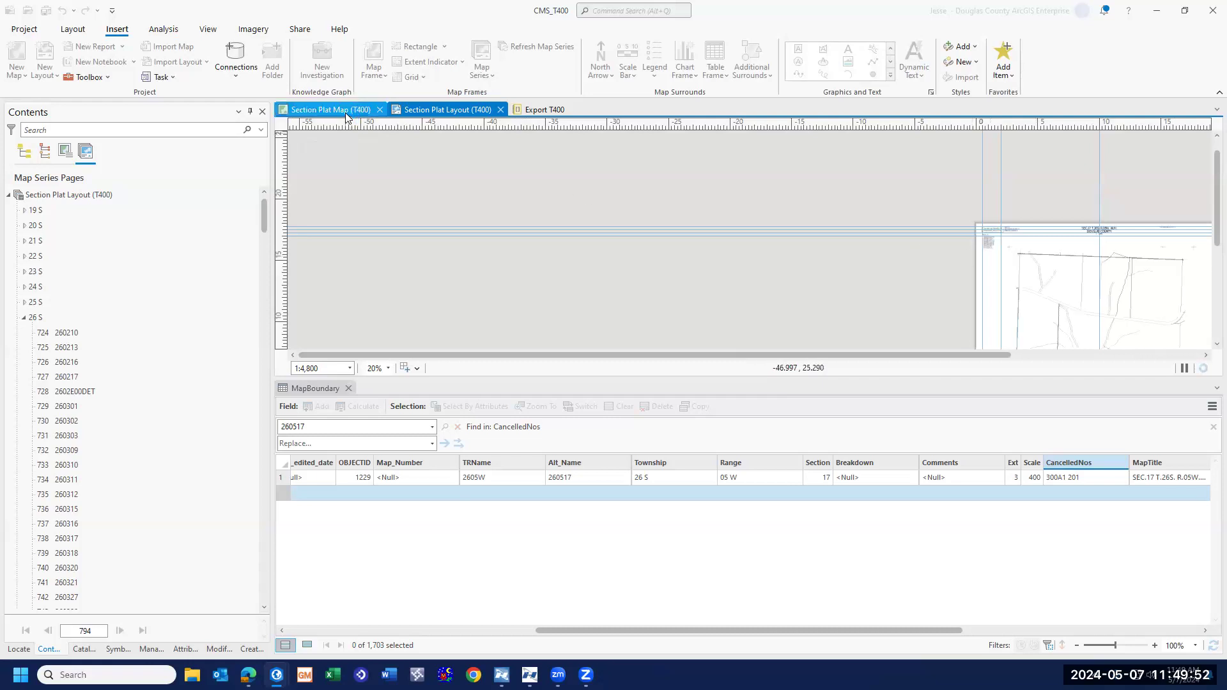
left_click_drag(1043, 271, 735, 225)
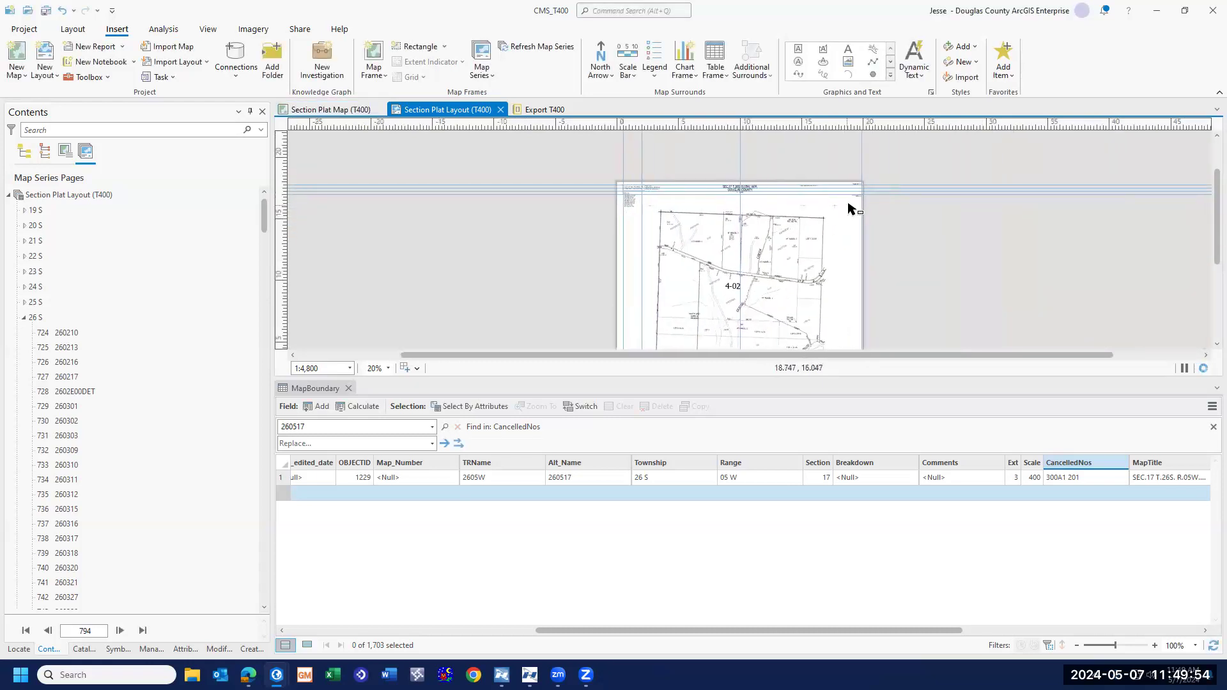
scroll(850, 211, "up", 8)
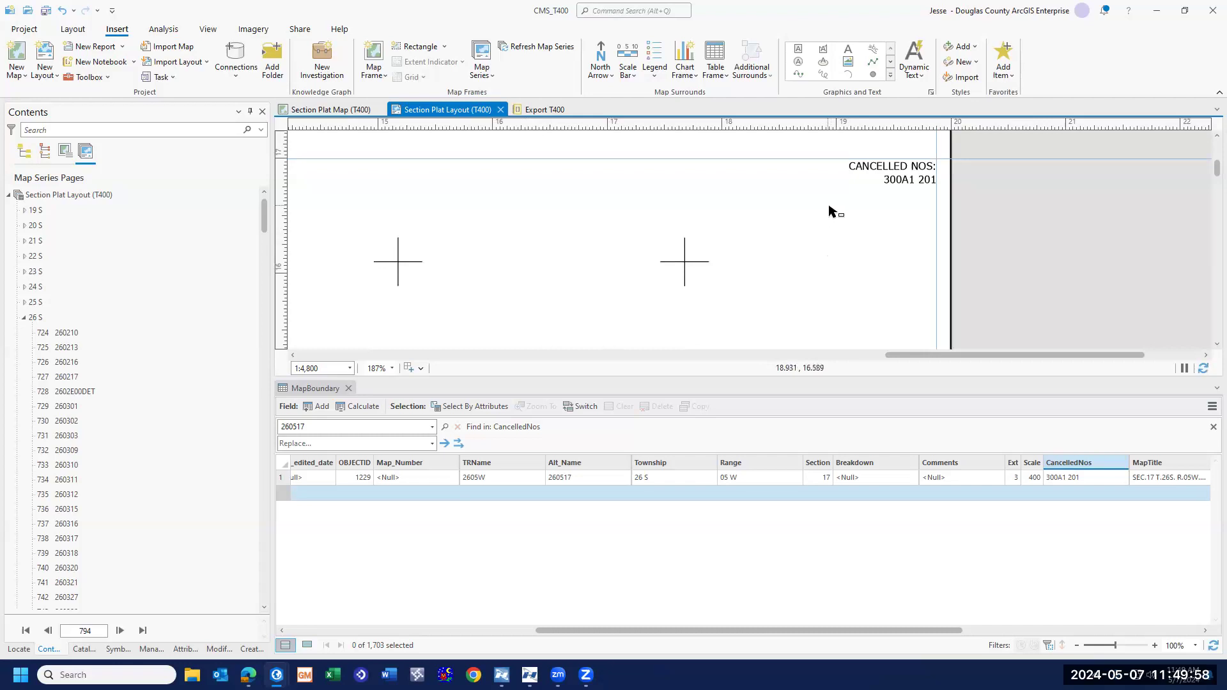
left_click(347, 112)
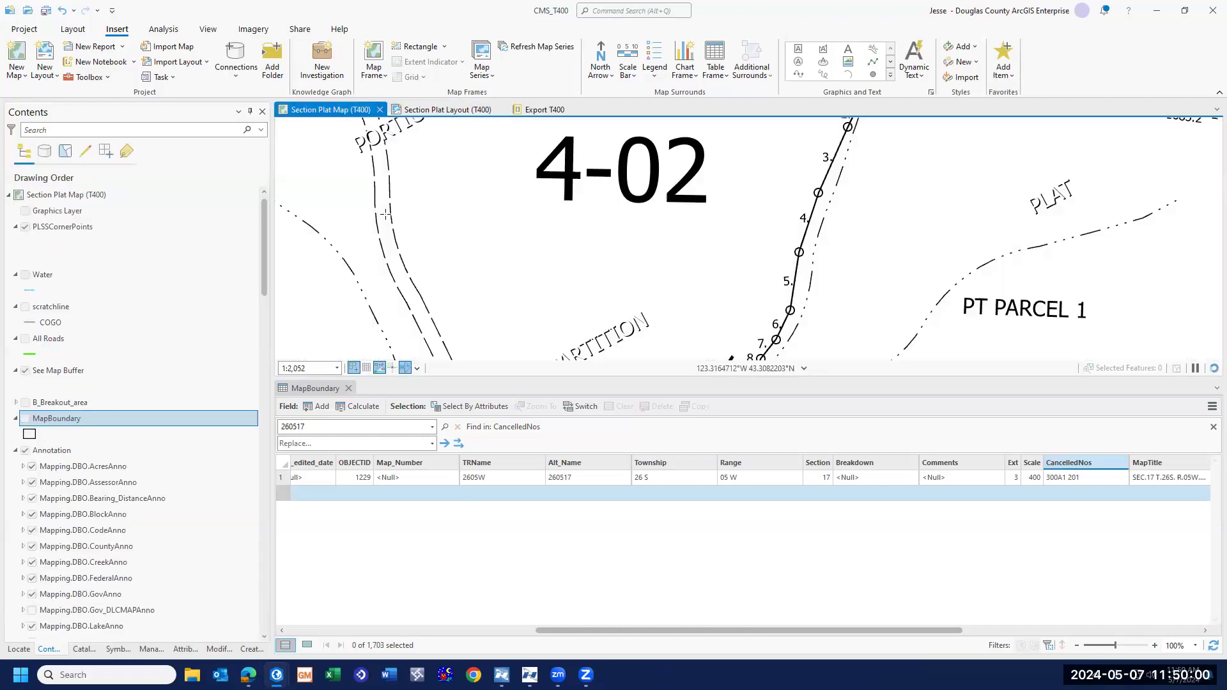